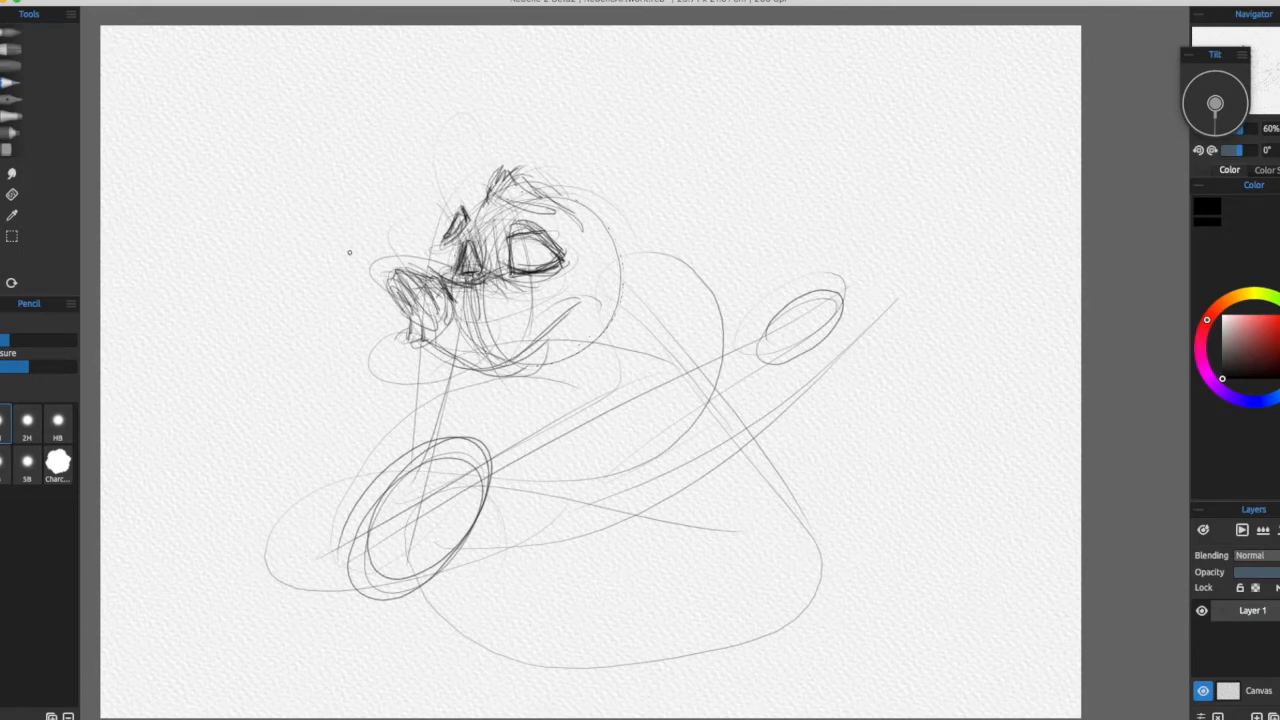
# Step: Raise the pencil pressure, darken the bear's nose and sketch fur tufts beneath the muzzle and chin
pyautogui.click(40, 367)
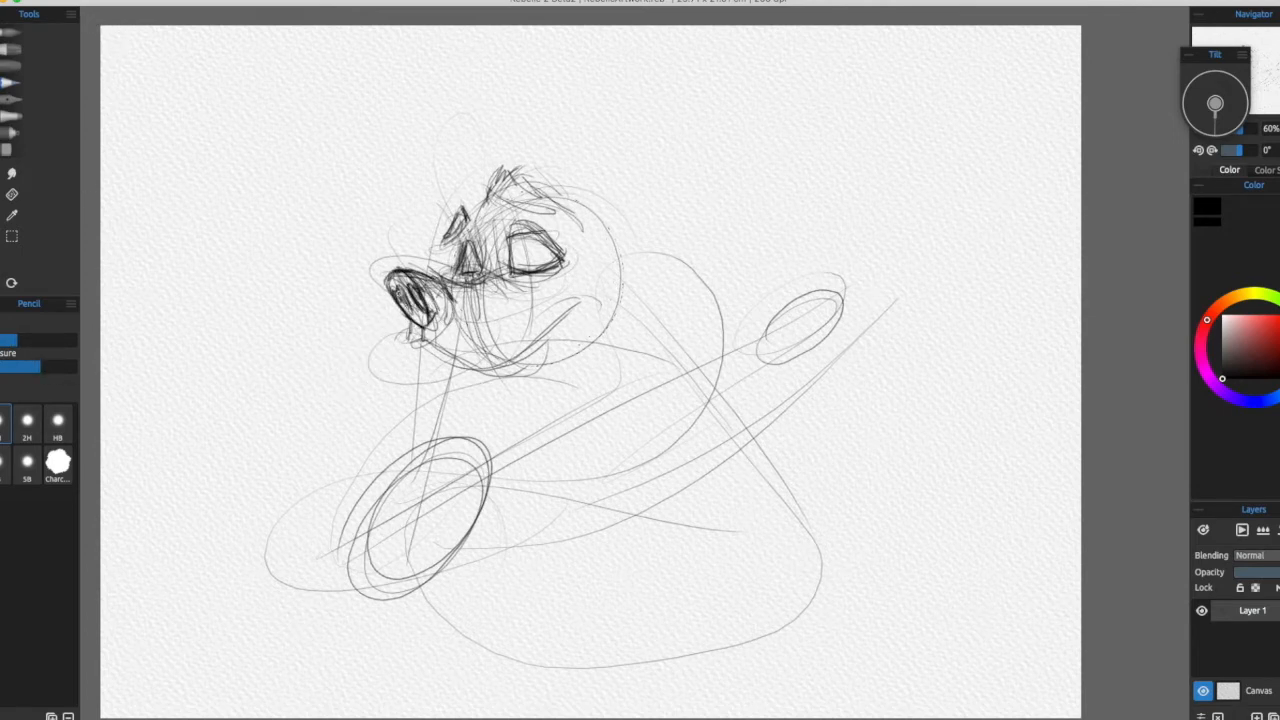
pyautogui.moveTo(433, 348); pyautogui.dragTo(427, 402)
pyautogui.moveTo(441, 390)
pyautogui.mouseDown()
pyautogui.moveTo(436, 418)
pyautogui.moveTo(468, 425)
pyautogui.mouseUp()
pyautogui.moveTo(472, 380); pyautogui.dragTo(498, 440)
pyautogui.moveTo(515, 457); pyautogui.dragTo(598, 471)
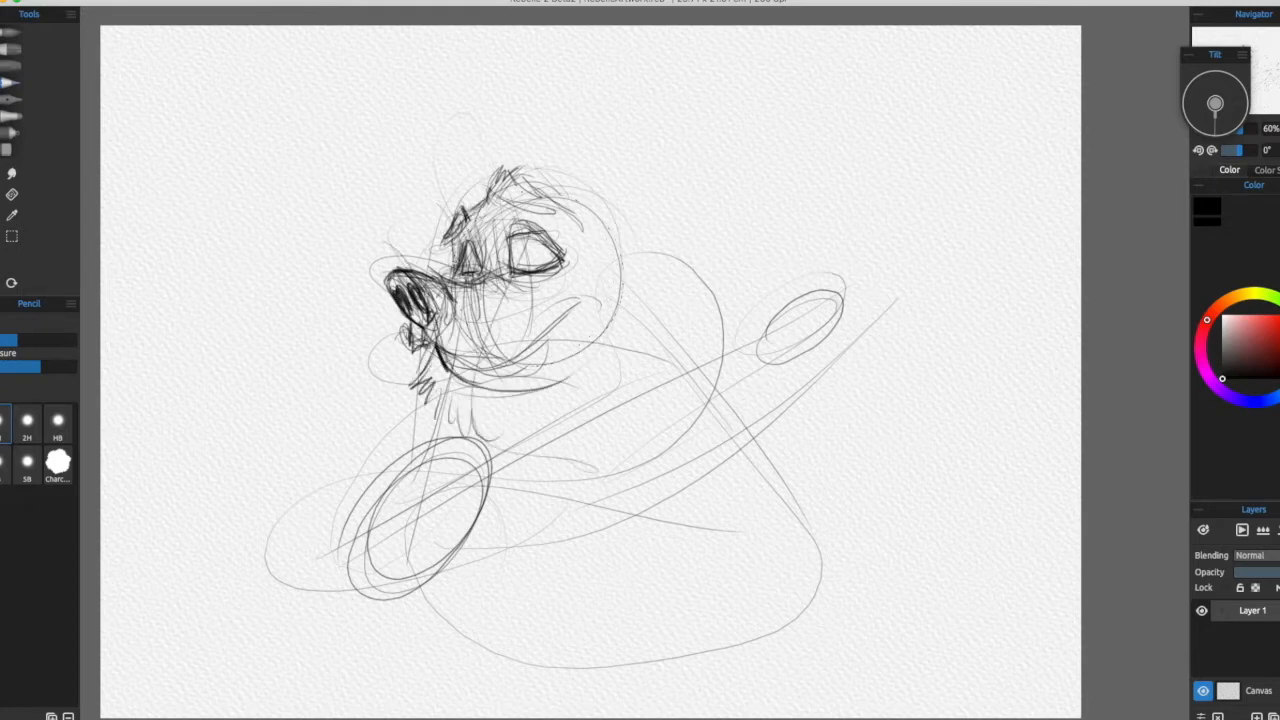
# Step: Increase the pencil pressure further, draw the bear's neck and chest lines and reinforce the oval of the guitar body
pyautogui.moveTo(48, 365); pyautogui.dragTo(57, 366)
pyautogui.moveTo(710, 422)
pyautogui.mouseDown()
pyautogui.moveTo(706, 434)
pyautogui.moveTo(715, 322)
pyautogui.mouseUp()
pyautogui.moveTo(478, 198); pyautogui.dragTo(527, 390)
pyautogui.moveTo(503, 283); pyautogui.dragTo(513, 400)
pyautogui.moveTo(436, 250); pyautogui.dragTo(359, 402)
pyautogui.moveTo(434, 290); pyautogui.dragTo(381, 421)
pyautogui.moveTo(401, 367); pyautogui.dragTo(376, 207)
pyautogui.moveTo(455, 200); pyautogui.dragTo(462, 212)
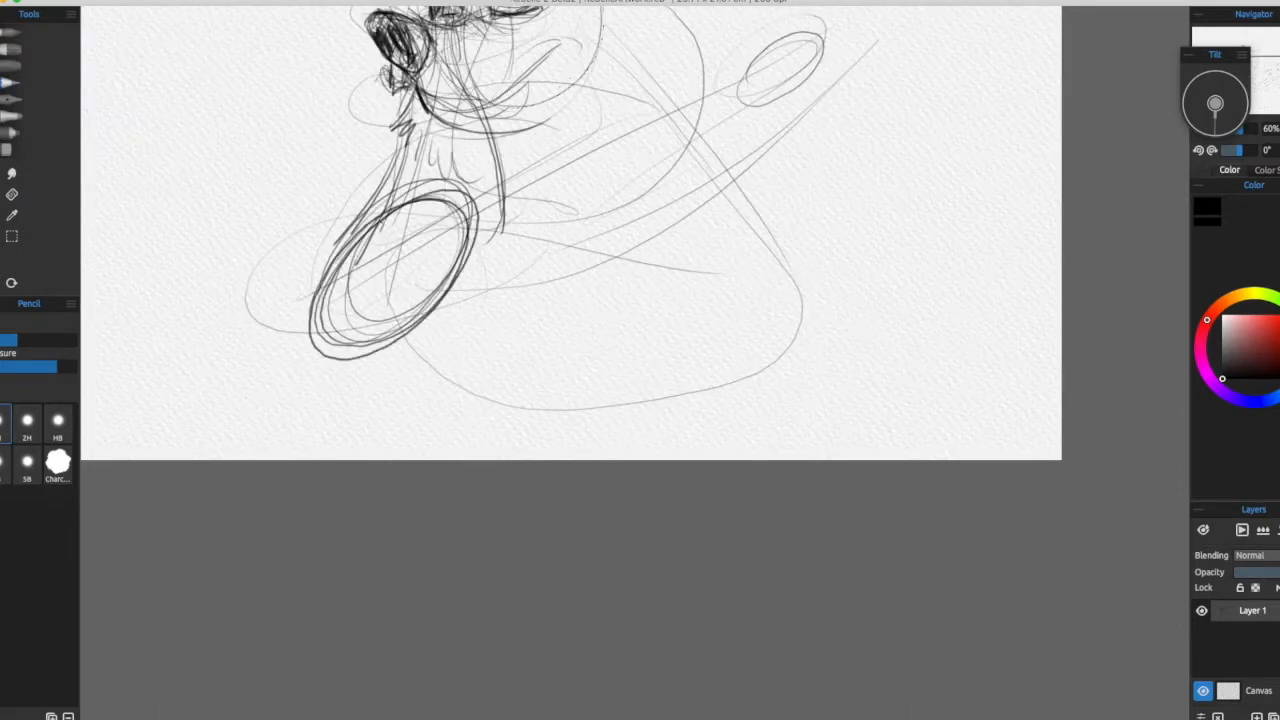
# Step: Sketch the side edge beneath the oval guitar body and a pointed horn shape beside the guitar neck
pyautogui.moveTo(440, 300); pyautogui.dragTo(466, 240)
pyautogui.moveTo(357, 291); pyautogui.dragTo(392, 327)
pyautogui.moveTo(522, 200); pyautogui.dragTo(402, 327)
pyautogui.moveTo(629, 237)
pyautogui.mouseDown()
pyautogui.moveTo(651, 243)
pyautogui.moveTo(750, 374)
pyautogui.mouseUp()
pyautogui.moveTo(650, 260); pyautogui.dragTo(675, 232)
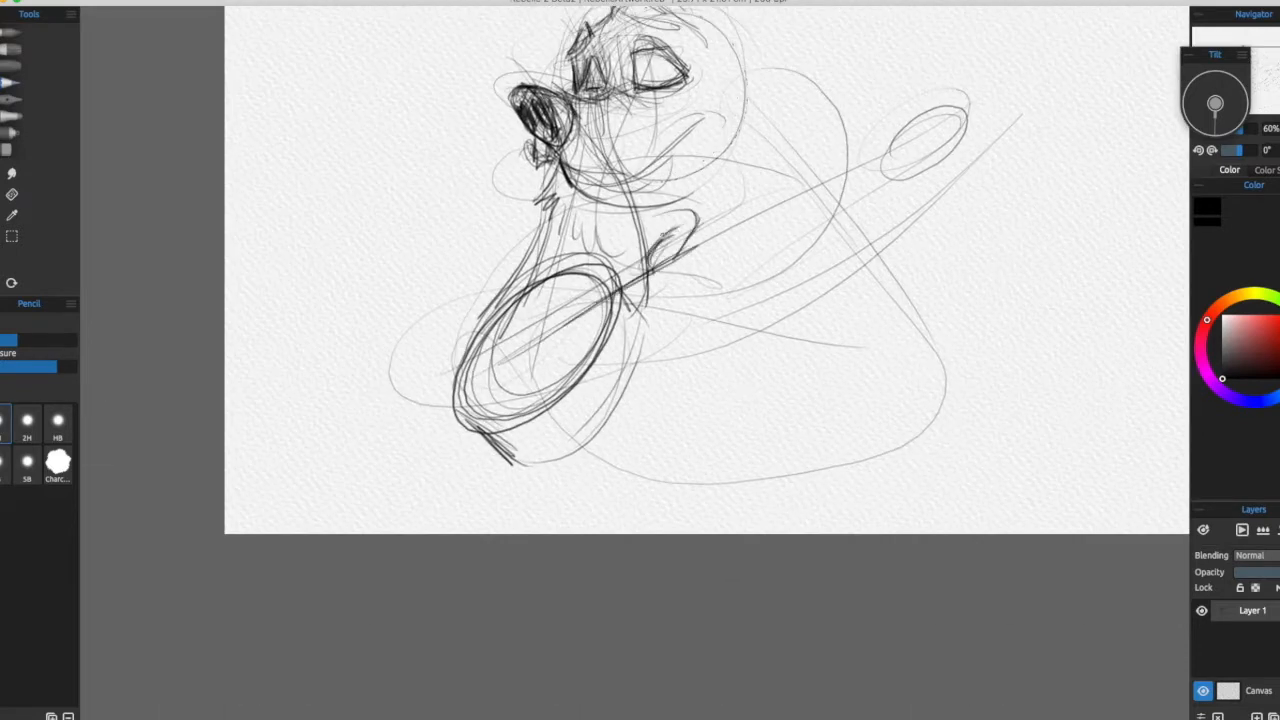
# Step: Draw the two long parallel edges of the guitar neck and firm up where the neck meets the body
pyautogui.moveTo(552, 352); pyautogui.dragTo(706, 261)
pyautogui.moveTo(550, 333)
pyautogui.mouseDown()
pyautogui.moveTo(684, 243)
pyautogui.moveTo(716, 266)
pyautogui.mouseUp()
pyautogui.moveTo(626, 286); pyautogui.dragTo(908, 132)
pyautogui.moveTo(754, 294); pyautogui.dragTo(712, 283)
pyautogui.moveTo(514, 332); pyautogui.dragTo(862, 163)
pyautogui.moveTo(570, 282); pyautogui.dragTo(602, 326)
pyautogui.moveTo(606, 343)
pyautogui.mouseDown()
pyautogui.moveTo(699, 315)
pyautogui.moveTo(450, 433)
pyautogui.mouseUp()
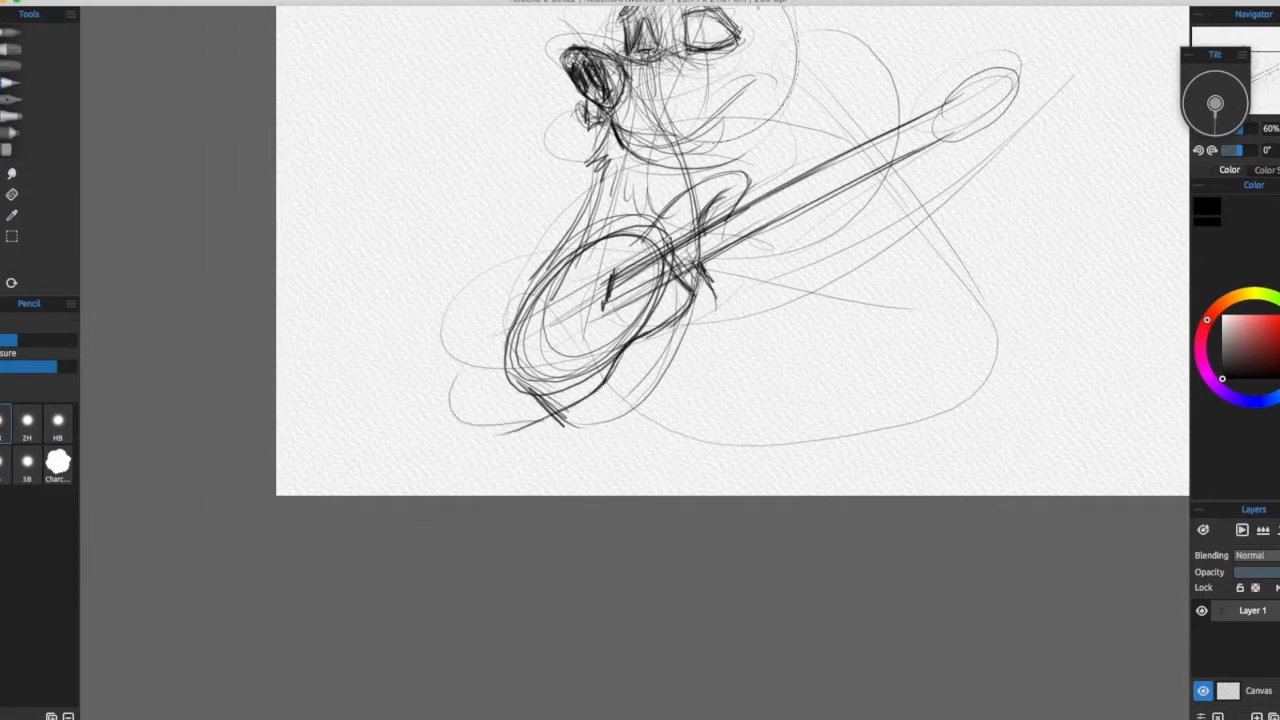
# Step: Outline the larger lower part of the guitar body and add its curved side thickness
pyautogui.moveTo(658, 223); pyautogui.dragTo(446, 398)
pyautogui.moveTo(560, 274); pyautogui.dragTo(624, 350)
pyautogui.moveTo(610, 380)
pyautogui.mouseDown()
pyautogui.moveTo(700, 262)
pyautogui.moveTo(725, 304)
pyautogui.mouseUp()
pyautogui.moveTo(724, 302); pyautogui.dragTo(658, 361)
pyautogui.moveTo(690, 330)
pyautogui.mouseDown()
pyautogui.moveTo(658, 366)
pyautogui.moveTo(508, 462)
pyautogui.mouseUp()
pyautogui.moveTo(458, 422); pyautogui.dragTo(488, 460)
pyautogui.moveTo(710, 315)
pyautogui.mouseDown()
pyautogui.moveTo(596, 450)
pyautogui.moveTo(504, 663)
pyautogui.mouseUp()
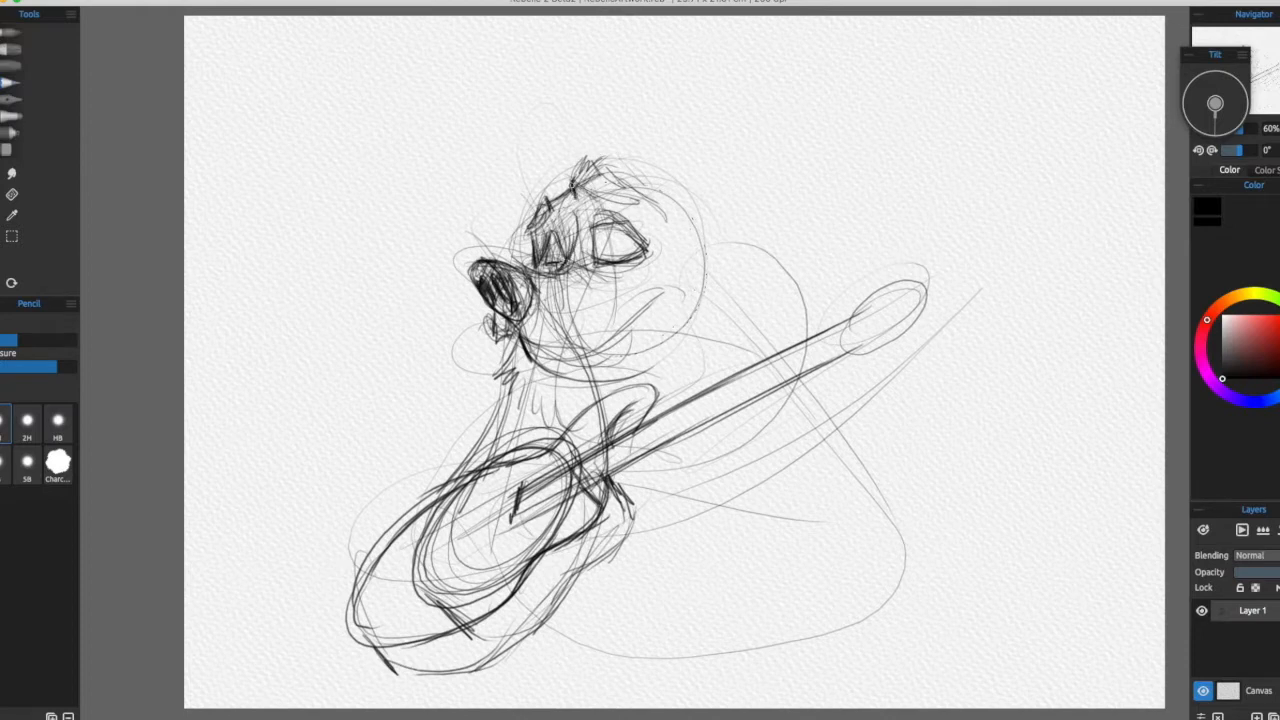
# Step: Sketch the bear's near ear, darken the eyebrow and connect them with the top line of the head
pyautogui.moveTo(598, 195)
pyautogui.mouseDown()
pyautogui.moveTo(710, 140)
pyautogui.moveTo(690, 168)
pyautogui.moveTo(760, 195)
pyautogui.moveTo(670, 210)
pyautogui.mouseUp()
pyautogui.moveTo(700, 175); pyautogui.dragTo(692, 226)
pyautogui.moveTo(722, 180); pyautogui.dragTo(706, 222)
pyautogui.moveTo(700, 140)
pyautogui.mouseDown()
pyautogui.moveTo(760, 205)
pyautogui.moveTo(702, 254)
pyautogui.mouseUp()
pyautogui.moveTo(718, 150); pyautogui.dragTo(602, 172)
pyautogui.moveTo(688, 164); pyautogui.dragTo(550, 208)
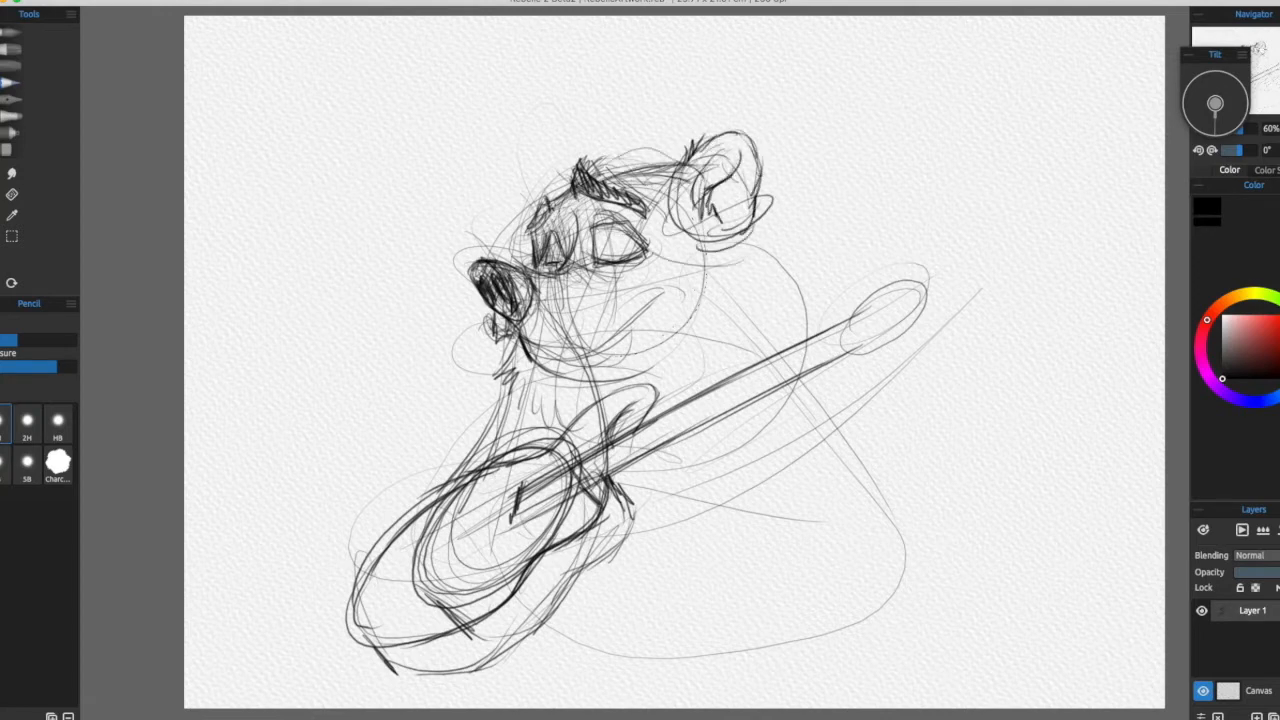
pyautogui.moveTo(595, 165); pyautogui.dragTo(700, 150)
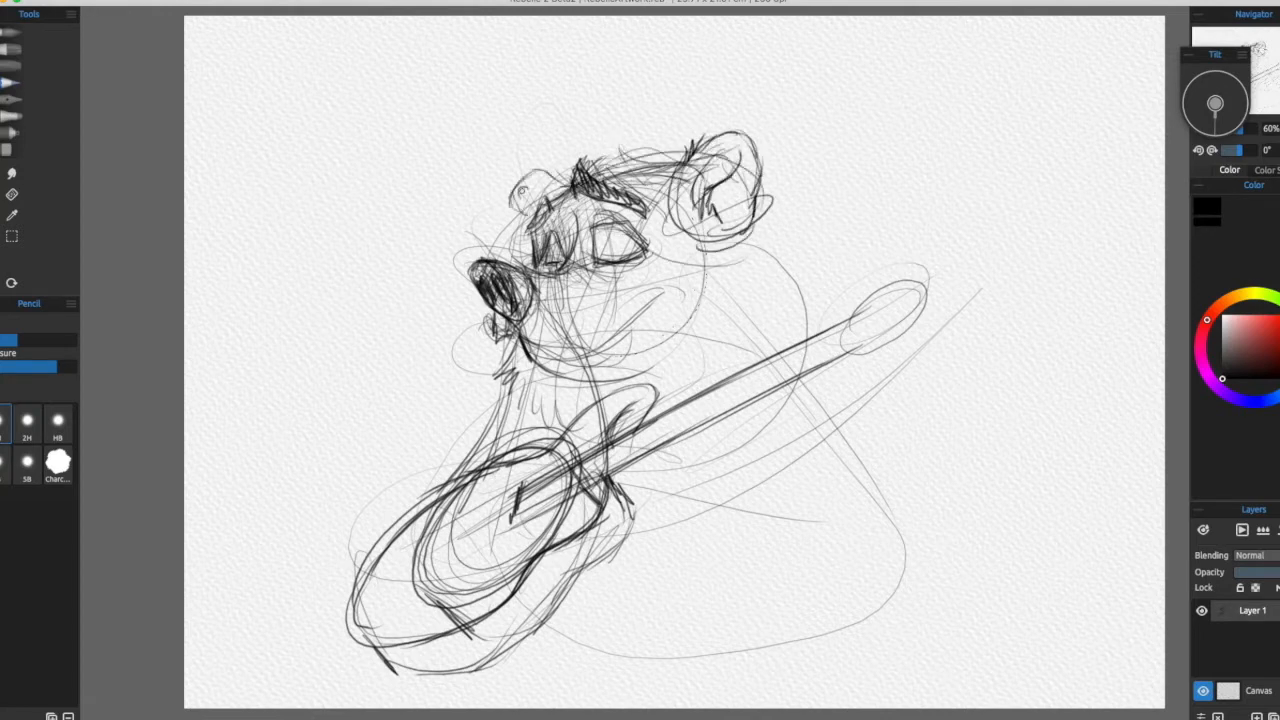
# Step: Draw the far ear with fur tufts and sketch the back of the neck behind the near ear
pyautogui.moveTo(532, 172); pyautogui.dragTo(566, 190)
pyautogui.moveTo(532, 164); pyautogui.dragTo(514, 226)
pyautogui.moveTo(802, 257); pyautogui.dragTo(634, 169)
pyautogui.moveTo(592, 132); pyautogui.dragTo(634, 180)
pyautogui.moveTo(622, 168)
pyautogui.mouseDown()
pyautogui.moveTo(656, 198)
pyautogui.moveTo(652, 219)
pyautogui.mouseUp()
pyautogui.moveTo(484, 368)
pyautogui.mouseDown()
pyautogui.moveTo(596, 321)
pyautogui.moveTo(600, 517)
pyautogui.moveTo(674, 429)
pyautogui.mouseUp()
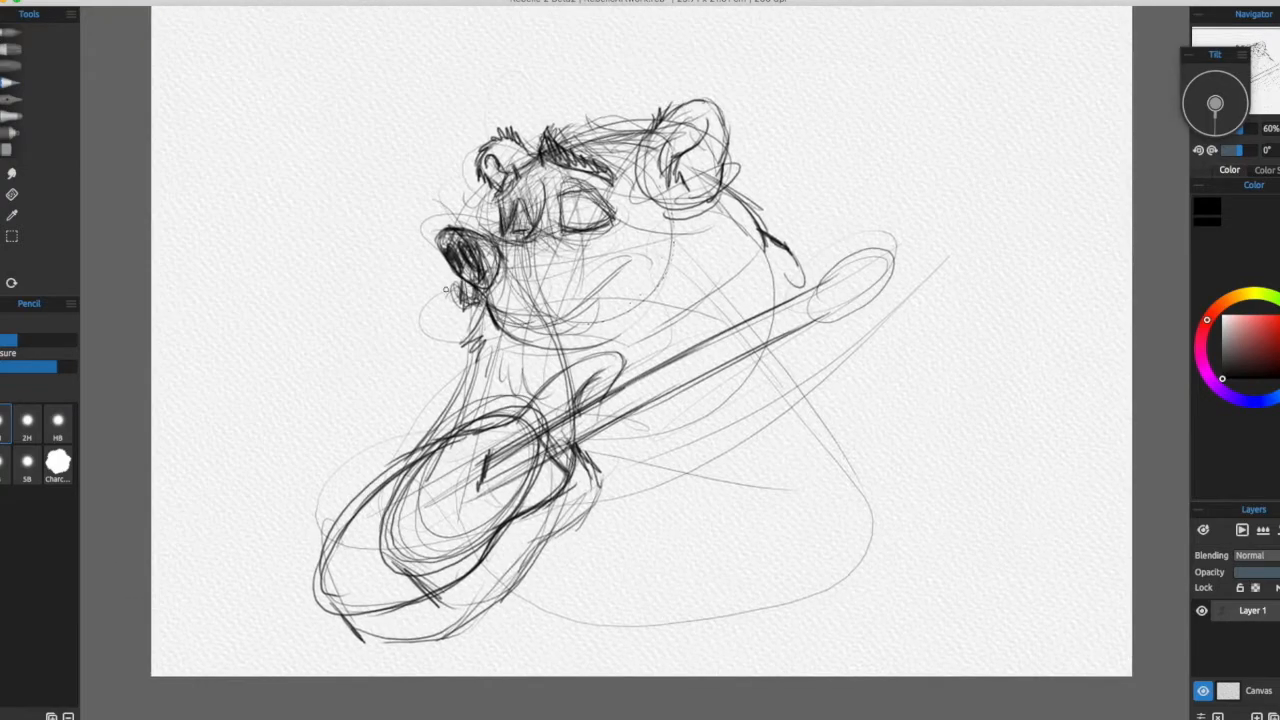
# Step: Strengthen the jaw and mouth curves and rough in the arm behind the guitar neck
pyautogui.moveTo(502, 317); pyautogui.dragTo(488, 322)
pyautogui.moveTo(490, 324)
pyautogui.mouseDown()
pyautogui.moveTo(585, 299)
pyautogui.moveTo(652, 250)
pyautogui.mouseUp()
pyautogui.moveTo(600, 340); pyautogui.dragTo(527, 289)
pyautogui.moveTo(408, 280); pyautogui.dragTo(626, 218)
pyautogui.moveTo(600, 290)
pyautogui.mouseDown()
pyautogui.moveTo(576, 329)
pyautogui.moveTo(450, 421)
pyautogui.mouseUp()
pyautogui.moveTo(506, 266); pyautogui.dragTo(538, 310)
pyautogui.moveTo(396, 471)
pyautogui.mouseDown()
pyautogui.moveTo(542, 307)
pyautogui.moveTo(530, 289)
pyautogui.mouseUp()
pyautogui.moveTo(674, 219); pyautogui.dragTo(770, 330)
# Step: Rough in the hand and knuckles resting on the upper edge of the guitar body
pyautogui.moveTo(331, 263)
pyautogui.mouseDown()
pyautogui.moveTo(443, 246)
pyautogui.moveTo(415, 343)
pyautogui.mouseUp()
pyautogui.moveTo(341, 409); pyautogui.dragTo(455, 303)
pyautogui.moveTo(542, 220); pyautogui.dragTo(538, 184)
pyautogui.moveTo(520, 190); pyautogui.dragTo(652, 158)
pyautogui.moveTo(624, 138); pyautogui.dragTo(580, 190)
pyautogui.moveTo(544, 186)
pyautogui.mouseDown()
pyautogui.moveTo(574, 204)
pyautogui.moveTo(586, 272)
pyautogui.mouseUp()
pyautogui.moveTo(524, 228); pyautogui.dragTo(507, 265)
pyautogui.moveTo(497, 260); pyautogui.dragTo(541, 203)
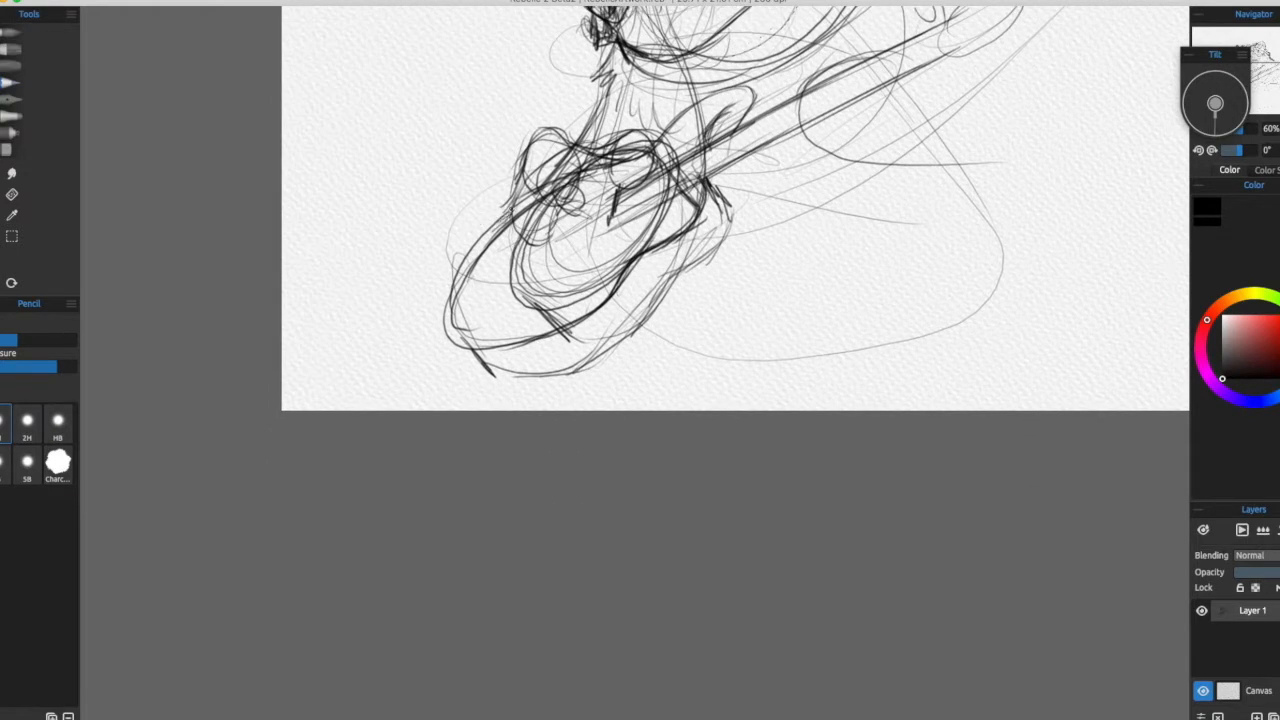
# Step: Add the curled fingers at the guitar's edge, and outline the rounded arm and elbow below the guitar neck
pyautogui.moveTo(488, 264)
pyautogui.mouseDown()
pyautogui.moveTo(500, 234)
pyautogui.moveTo(512, 299)
pyautogui.mouseUp()
pyautogui.moveTo(453, 264)
pyautogui.mouseDown()
pyautogui.moveTo(445, 303)
pyautogui.moveTo(474, 338)
pyautogui.mouseUp()
pyautogui.moveTo(520, 280); pyautogui.dragTo(518, 325)
pyautogui.moveTo(800, 230); pyautogui.dragTo(614, 405)
pyautogui.moveTo(514, 444); pyautogui.dragTo(766, 306)
pyautogui.moveTo(709, 391); pyautogui.dragTo(641, 310)
pyautogui.moveTo(438, 332); pyautogui.dragTo(597, 337)
pyautogui.moveTo(510, 252); pyautogui.dragTo(582, 346)
pyautogui.moveTo(542, 338); pyautogui.dragTo(592, 391)
pyautogui.moveTo(600, 255); pyautogui.dragTo(572, 364)
pyautogui.moveTo(744, 401); pyautogui.dragTo(892, 468)
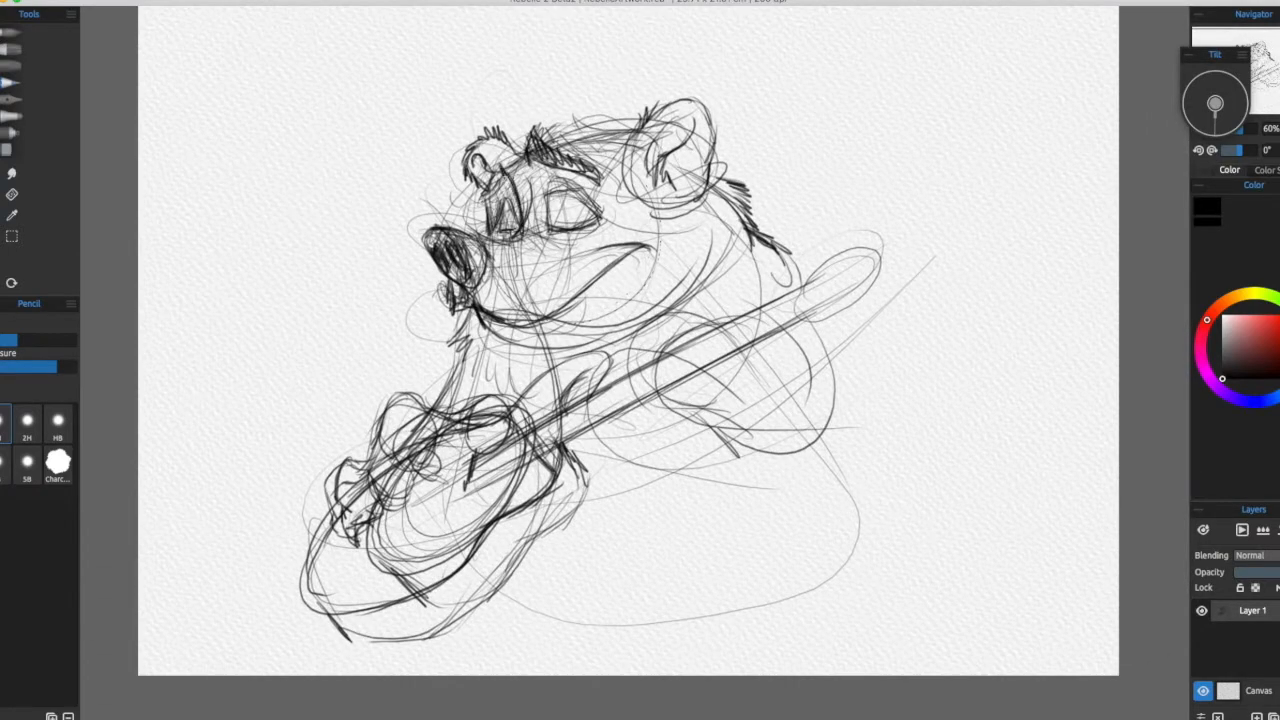
# Step: Darken the outline of the far eye and refine the muzzle and smiling mouth lines
pyautogui.moveTo(573, 303); pyautogui.dragTo(559, 301)
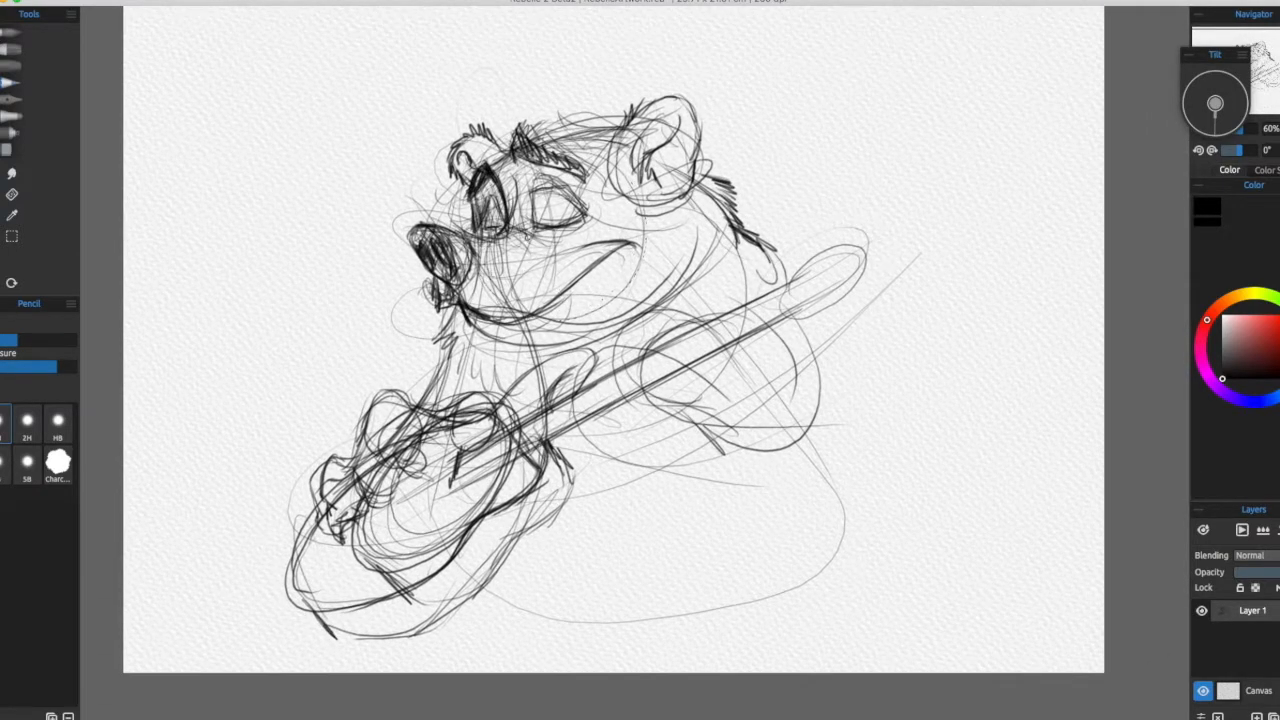
pyautogui.moveTo(510, 226); pyautogui.dragTo(488, 242)
pyautogui.moveTo(560, 300)
pyautogui.mouseDown()
pyautogui.moveTo(582, 308)
pyautogui.moveTo(560, 216)
pyautogui.mouseUp()
pyautogui.moveTo(486, 200); pyautogui.dragTo(511, 229)
pyautogui.moveTo(550, 250); pyautogui.dragTo(564, 262)
pyautogui.moveTo(560, 250); pyautogui.dragTo(642, 284)
pyautogui.moveTo(628, 256); pyautogui.dragTo(638, 280)
pyautogui.moveTo(560, 400); pyautogui.dragTo(736, 252)
pyautogui.moveTo(594, 248)
pyautogui.mouseDown()
pyautogui.moveTo(674, 200)
pyautogui.moveTo(560, 300)
pyautogui.mouseUp()
# Step: Sketch a large light construction circle around the bear's head and body
pyautogui.moveTo(985, 78)
pyautogui.mouseDown()
pyautogui.moveTo(784, 403)
pyautogui.moveTo(809, 415)
pyautogui.mouseUp()
pyautogui.moveTo(851, 191); pyautogui.dragTo(349, 494)
pyautogui.moveTo(424, 153); pyautogui.dragTo(312, 550)
pyautogui.moveTo(903, 391)
pyautogui.mouseDown()
pyautogui.moveTo(860, 177)
pyautogui.moveTo(362, 380)
pyautogui.mouseUp()
# Step: Reinforce the guitar neck and body contours, shade the guitar horn and add fur along the jaw
pyautogui.moveTo(560, 400)
pyautogui.mouseDown()
pyautogui.moveTo(643, 348)
pyautogui.moveTo(781, 308)
pyautogui.mouseUp()
pyautogui.moveTo(574, 242); pyautogui.dragTo(702, 198)
pyautogui.moveTo(620, 230); pyautogui.dragTo(482, 304)
pyautogui.moveTo(578, 400); pyautogui.dragTo(698, 290)
pyautogui.moveTo(634, 222); pyautogui.dragTo(500, 384)
pyautogui.moveTo(560, 262); pyautogui.dragTo(662, 350)
pyautogui.moveTo(494, 430); pyautogui.dragTo(742, 290)
pyautogui.moveTo(640, 320); pyautogui.dragTo(606, 248)
pyautogui.moveTo(534, 348); pyautogui.dragTo(710, 240)
pyautogui.moveTo(670, 286)
pyautogui.mouseDown()
pyautogui.moveTo(765, 196)
pyautogui.moveTo(603, 356)
pyautogui.mouseUp()
pyautogui.moveTo(596, 334)
pyautogui.mouseDown()
pyautogui.moveTo(702, 252)
pyautogui.moveTo(529, 412)
pyautogui.moveTo(655, 312)
pyautogui.moveTo(537, 385)
pyautogui.mouseUp()
pyautogui.moveTo(517, 343); pyautogui.dragTo(663, 267)
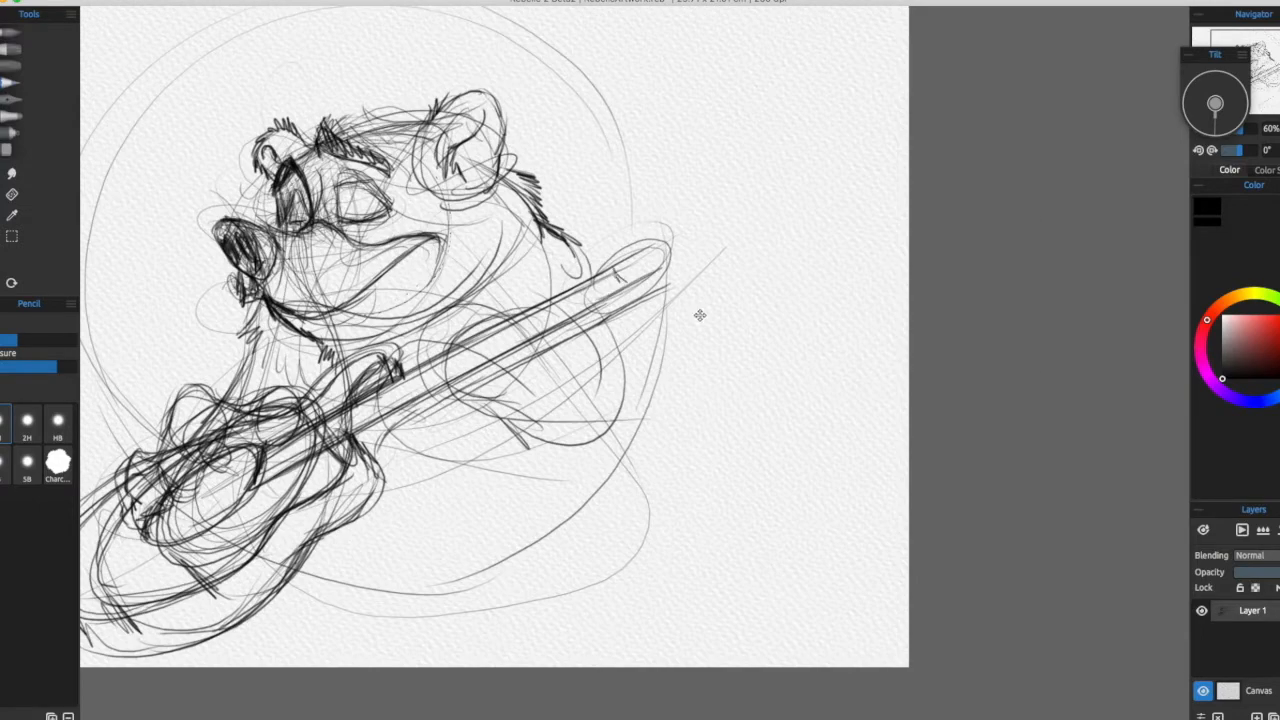
# Step: Draw the angular headstock at the upper end of the guitar neck
pyautogui.moveTo(700, 315); pyautogui.dragTo(674, 343)
pyautogui.moveTo(585, 287); pyautogui.dragTo(611, 317)
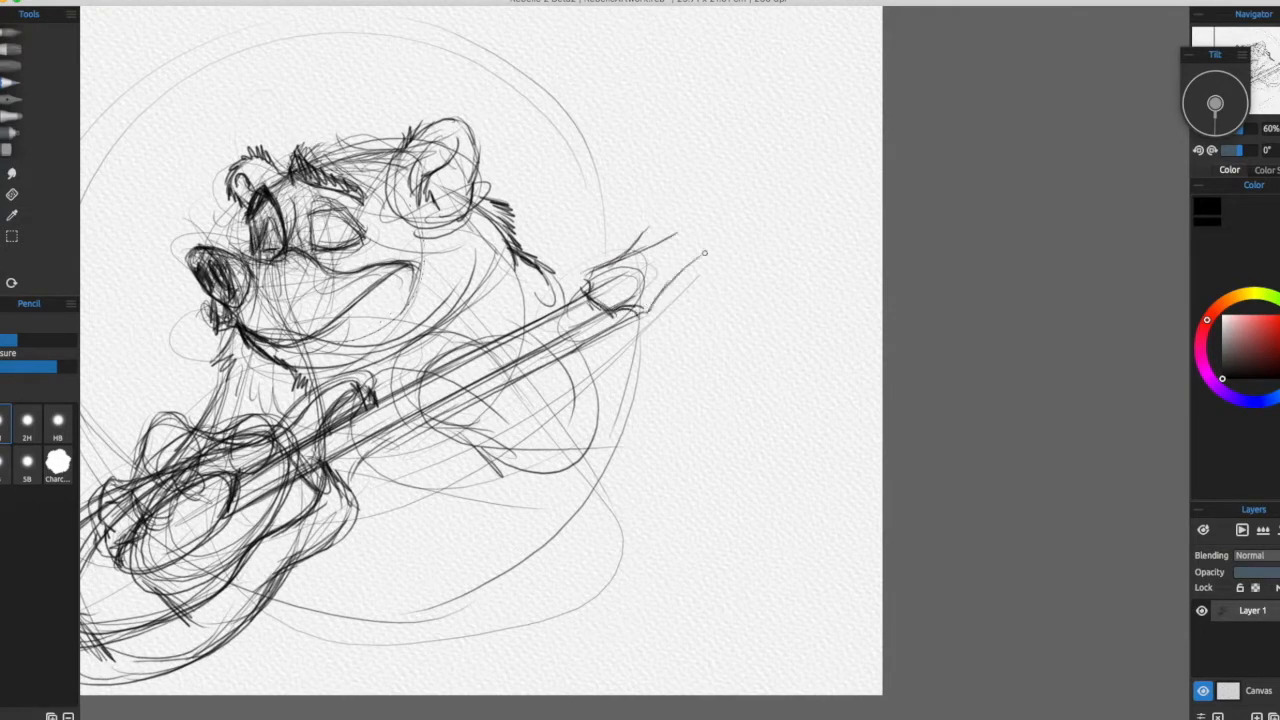
pyautogui.moveTo(682, 278); pyautogui.dragTo(632, 314)
pyautogui.moveTo(702, 252); pyautogui.dragTo(727, 201)
pyautogui.moveTo(732, 184); pyautogui.dragTo(726, 232)
pyautogui.moveTo(671, 277); pyautogui.dragTo(664, 262)
pyautogui.moveTo(664, 264); pyautogui.dragTo(556, 330)
pyautogui.moveTo(600, 310)
pyautogui.mouseDown()
pyautogui.moveTo(626, 356)
pyautogui.moveTo(837, 307)
pyautogui.mouseUp()
# Step: Add fur tufts beneath the chin and along the underside of the bear's raised arm
pyautogui.click(1020, 1)
pyautogui.click(1060, 47)
pyautogui.moveTo(430, 450); pyautogui.dragTo(350, 284)
pyautogui.moveTo(316, 278)
pyautogui.mouseDown()
pyautogui.moveTo(350, 290)
pyautogui.moveTo(397, 390)
pyautogui.mouseUp()
pyautogui.moveTo(477, 415)
pyautogui.mouseDown()
pyautogui.moveTo(437, 286)
pyautogui.moveTo(404, 330)
pyautogui.mouseUp()
pyautogui.moveTo(422, 350)
pyautogui.mouseDown()
pyautogui.moveTo(420, 423)
pyautogui.moveTo(545, 359)
pyautogui.mouseUp()
pyautogui.moveTo(431, 165)
pyautogui.mouseDown()
pyautogui.moveTo(328, 254)
pyautogui.moveTo(463, 304)
pyautogui.mouseUp()
pyautogui.moveTo(655, 245); pyautogui.dragTo(450, 495)
pyautogui.moveTo(620, 308); pyautogui.dragTo(453, 346)
# Step: Outline the bear's rounded back and hip, and sketch a small oval below the guitar
pyautogui.moveTo(346, 331); pyautogui.dragTo(465, 205)
pyautogui.moveTo(386, 371)
pyautogui.mouseDown()
pyautogui.moveTo(277, 402)
pyautogui.moveTo(241, 311)
pyautogui.mouseUp()
pyautogui.moveTo(518, 204); pyautogui.dragTo(528, 284)
pyautogui.moveTo(519, 267); pyautogui.dragTo(535, 432)
pyautogui.moveTo(590, 386); pyautogui.dragTo(410, 432)
pyautogui.moveTo(450, 380)
pyautogui.mouseDown()
pyautogui.moveTo(613, 477)
pyautogui.moveTo(669, 542)
pyautogui.mouseUp()
pyautogui.keyDown('alt'); pyautogui.click(497, 287); pyautogui.keyUp('alt')
pyautogui.moveTo(486, 326)
pyautogui.mouseDown()
pyautogui.moveTo(597, 314)
pyautogui.moveTo(614, 437)
pyautogui.moveTo(514, 363)
pyautogui.moveTo(522, 467)
pyautogui.mouseUp()
pyautogui.moveTo(303, 406)
pyautogui.mouseDown()
pyautogui.moveTo(397, 383)
pyautogui.moveTo(381, 338)
pyautogui.moveTo(431, 214)
pyautogui.moveTo(341, 180)
pyautogui.mouseUp()
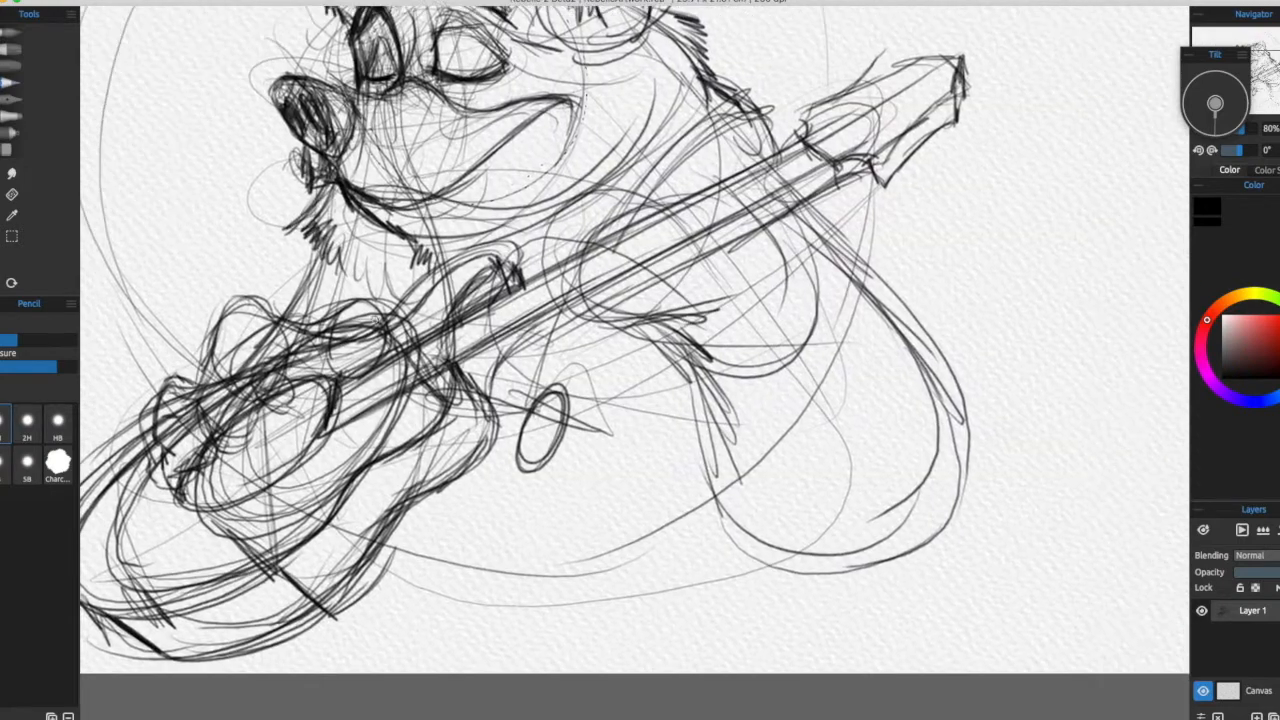
# Step: Extend a curved line from the small oval, frame the oval with an angular shape and add shoulder fur
pyautogui.moveTo(336, 291); pyautogui.dragTo(220, 192)
pyautogui.moveTo(453, 335); pyautogui.dragTo(574, 432)
pyautogui.moveTo(639, 276); pyautogui.dragTo(446, 472)
pyautogui.moveTo(400, 200)
pyautogui.mouseDown()
pyautogui.moveTo(380, 414)
pyautogui.moveTo(243, 427)
pyautogui.mouseUp()
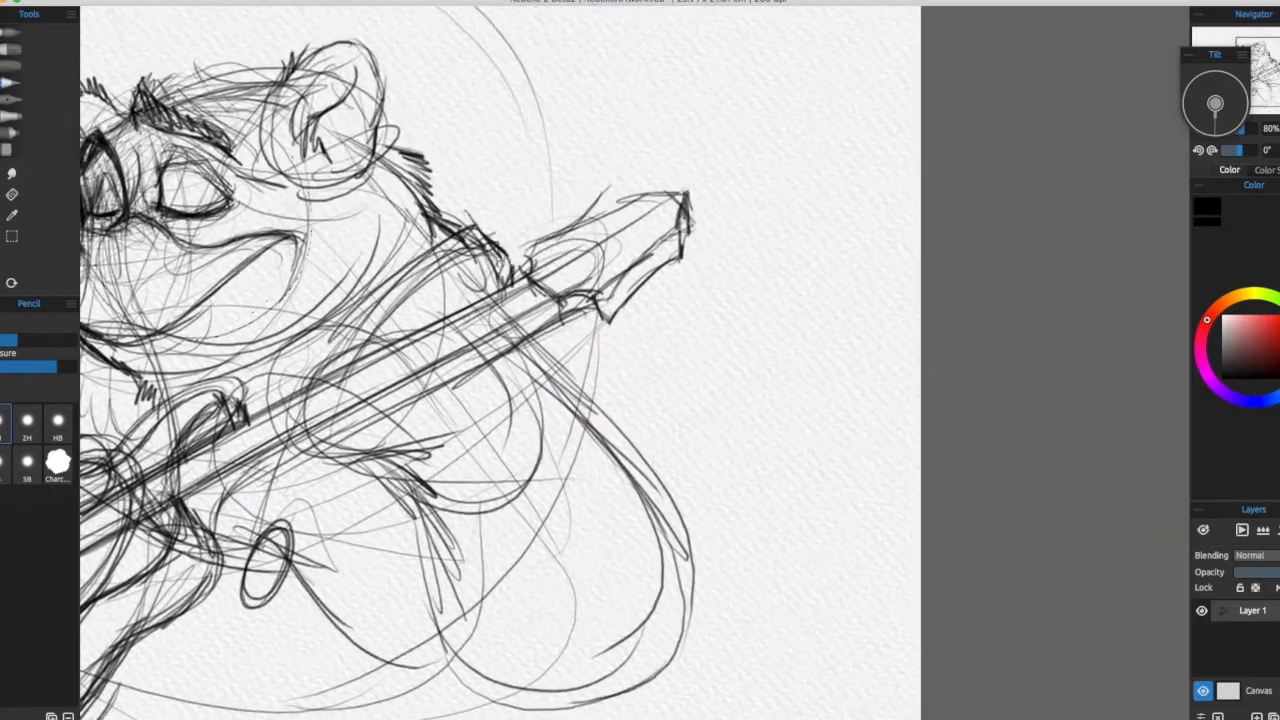
pyautogui.moveTo(482, 238); pyautogui.dragTo(514, 274)
pyautogui.moveTo(329, 331); pyautogui.dragTo(503, 181)
pyautogui.moveTo(480, 300); pyautogui.dragTo(445, 291)
pyautogui.moveTo(441, 228); pyautogui.dragTo(384, 362)
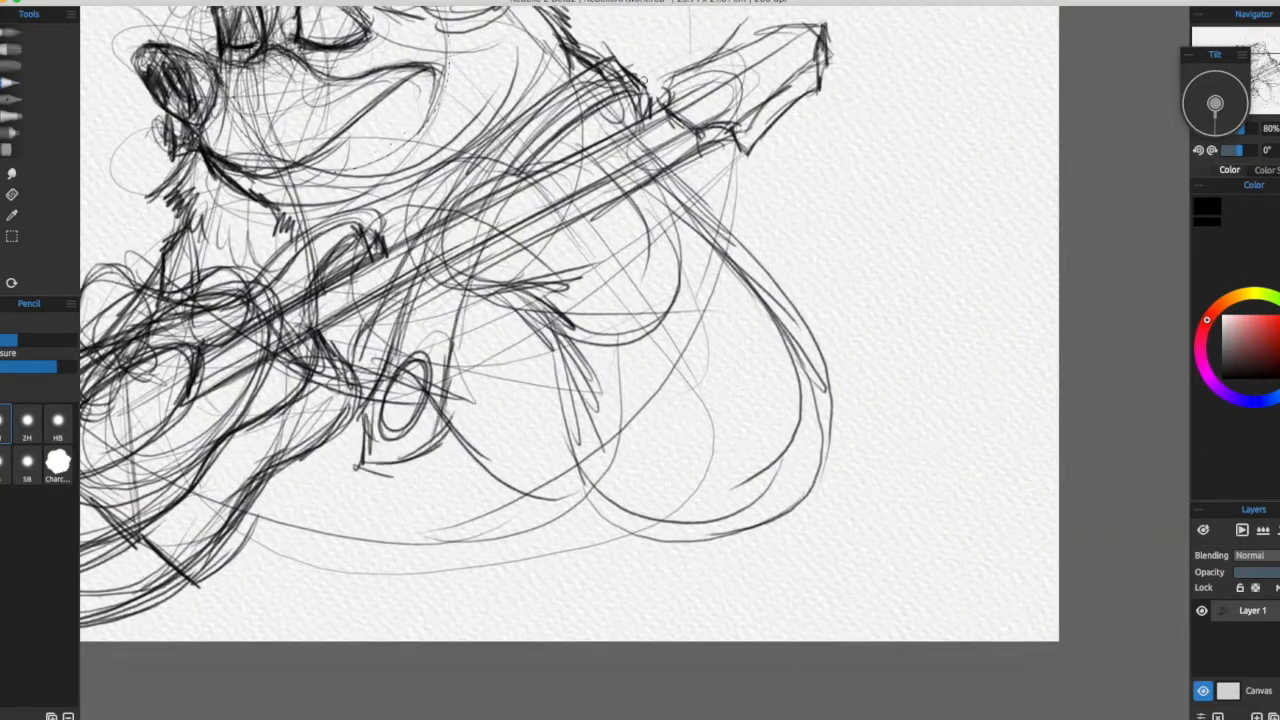
# Step: Add a tuning peg to the headstock, darken the mouth corner and extend the curves of the lower body
pyautogui.moveTo(640, 300); pyautogui.dragTo(484, 207)
pyautogui.moveTo(590, 222); pyautogui.dragTo(651, 379)
pyautogui.moveTo(520, 220); pyautogui.dragTo(548, 272)
pyautogui.moveTo(500, 160); pyautogui.dragTo(643, 431)
pyautogui.moveTo(725, 331)
pyautogui.mouseDown()
pyautogui.moveTo(567, 293)
pyautogui.moveTo(450, 302)
pyautogui.moveTo(404, 258)
pyautogui.mouseUp()
pyautogui.moveTo(496, 226); pyautogui.dragTo(527, 245)
pyautogui.moveTo(443, 361)
pyautogui.mouseDown()
pyautogui.moveTo(852, 343)
pyautogui.moveTo(806, 435)
pyautogui.mouseUp()
pyautogui.moveTo(640, 360)
pyautogui.mouseDown()
pyautogui.moveTo(735, 335)
pyautogui.moveTo(704, 401)
pyautogui.moveTo(581, 369)
pyautogui.moveTo(650, 260)
pyautogui.mouseUp()
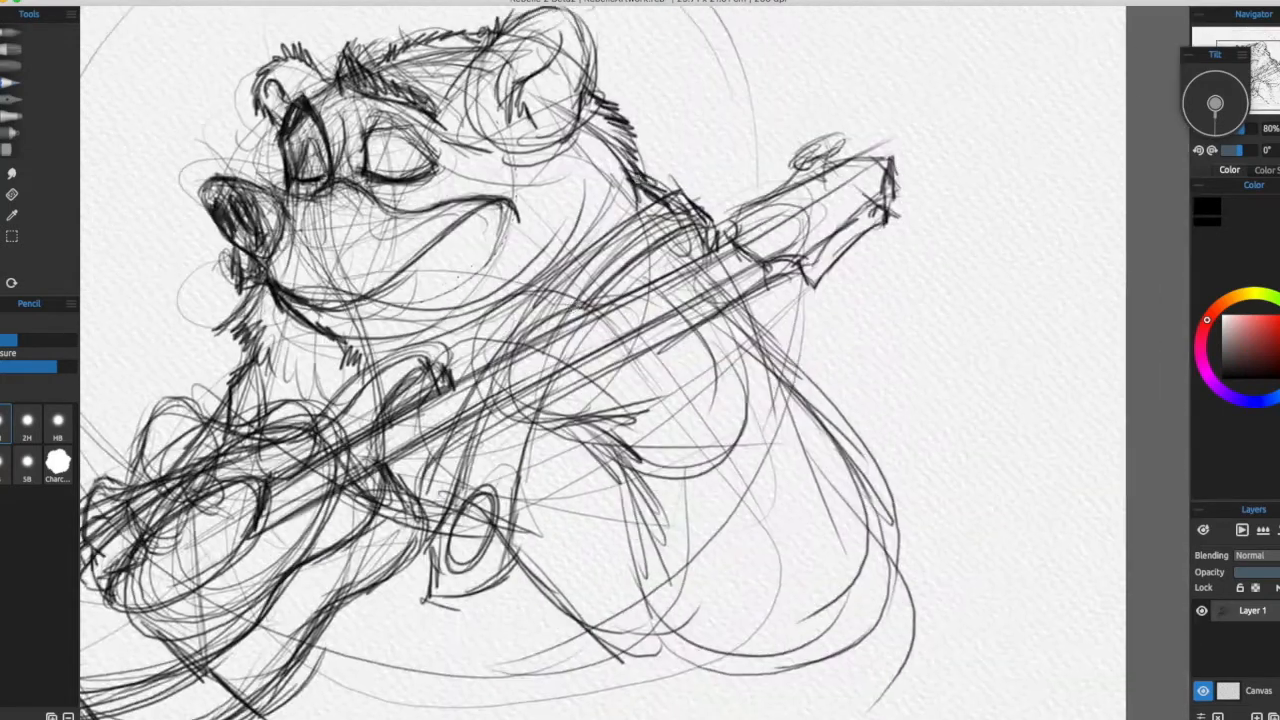
pyautogui.moveTo(440, 676); pyautogui.dragTo(537, 537)
pyautogui.moveTo(745, 268); pyautogui.dragTo(601, 329)
# Step: Try other pencil grades with test strokes, undo the strokes and select the 2H pencil
pyautogui.click(8, 466)
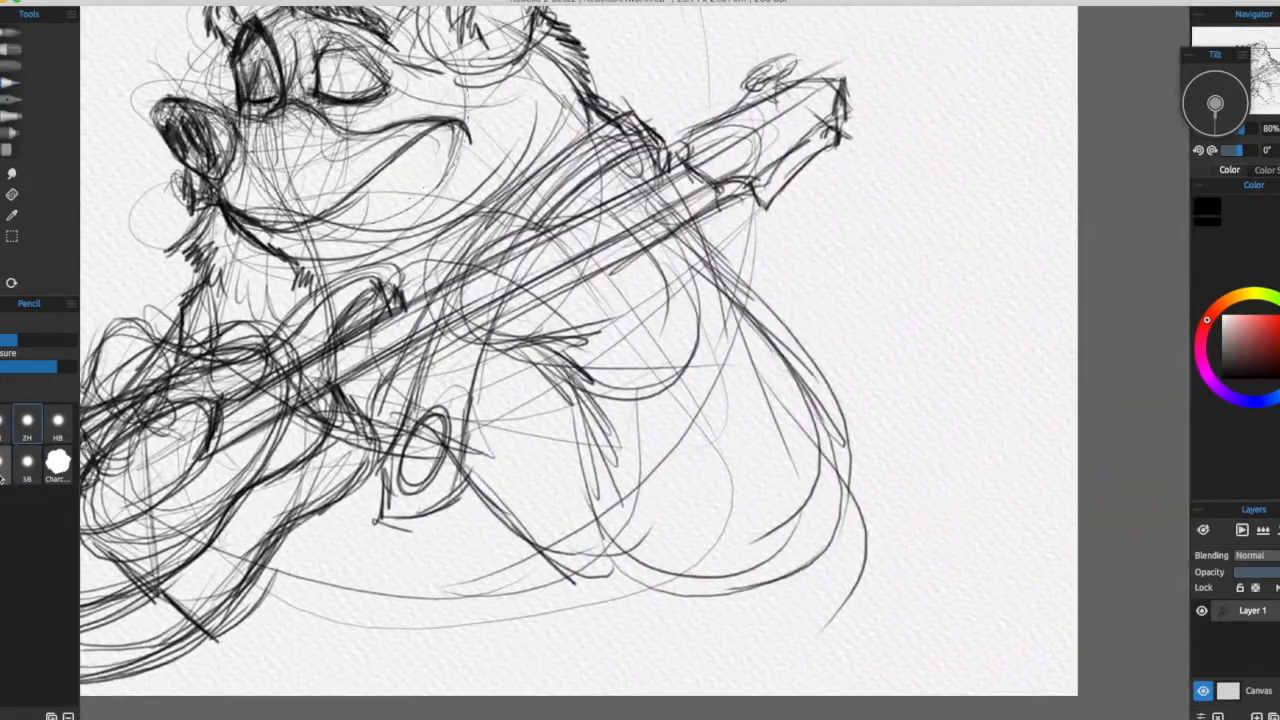
pyautogui.click(57, 425)
pyautogui.moveTo(384, 342); pyautogui.dragTo(380, 330)
pyautogui.press('super+z')
pyautogui.moveTo(513, 658); pyautogui.dragTo(503, 710)
pyautogui.click(27, 425)
pyautogui.press('super+z')
# Step: Sketch the fingers gripping the guitar neck, darken the arm's edge and add short fur strokes below the elbow
pyautogui.moveTo(623, 362)
pyautogui.mouseDown()
pyautogui.moveTo(666, 313)
pyautogui.moveTo(588, 428)
pyautogui.moveTo(581, 401)
pyautogui.mouseUp()
pyautogui.moveTo(566, 318)
pyautogui.mouseDown()
pyautogui.moveTo(591, 313)
pyautogui.moveTo(463, 347)
pyautogui.moveTo(509, 277)
pyautogui.moveTo(429, 268)
pyautogui.moveTo(438, 200)
pyautogui.mouseUp()
pyautogui.moveTo(458, 150)
pyautogui.mouseDown()
pyautogui.moveTo(374, 179)
pyautogui.moveTo(514, 220)
pyautogui.mouseUp()
pyautogui.moveTo(450, 300)
pyautogui.mouseDown()
pyautogui.moveTo(645, 363)
pyautogui.moveTo(512, 222)
pyautogui.mouseUp()
pyautogui.moveTo(446, 298); pyautogui.dragTo(431, 326)
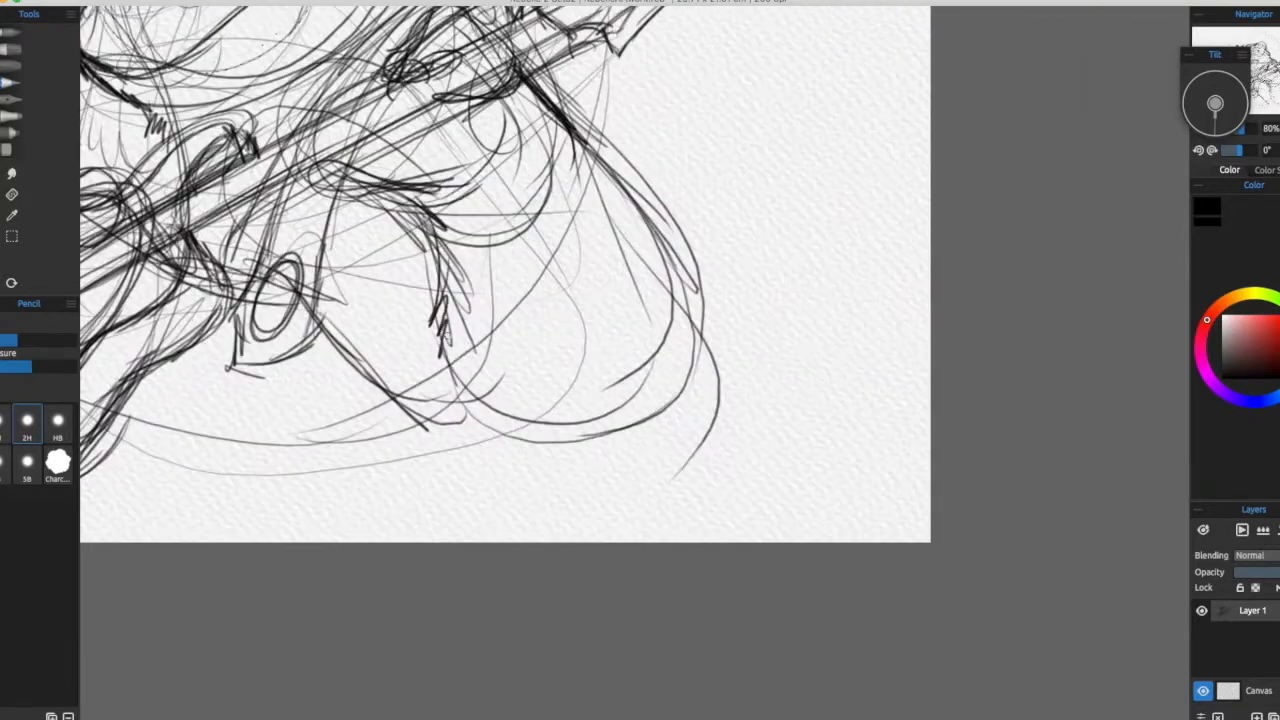
# Step: Draw fur strokes along the bear's back and lower edge, and add rounded contour curves across the body
pyautogui.moveTo(592, 457); pyautogui.dragTo(632, 499)
pyautogui.moveTo(607, 477); pyautogui.dragTo(640, 455)
pyautogui.moveTo(600, 360); pyautogui.dragTo(462, 493)
pyautogui.moveTo(292, 229)
pyautogui.mouseDown()
pyautogui.moveTo(498, 203)
pyautogui.moveTo(518, 300)
pyautogui.mouseUp()
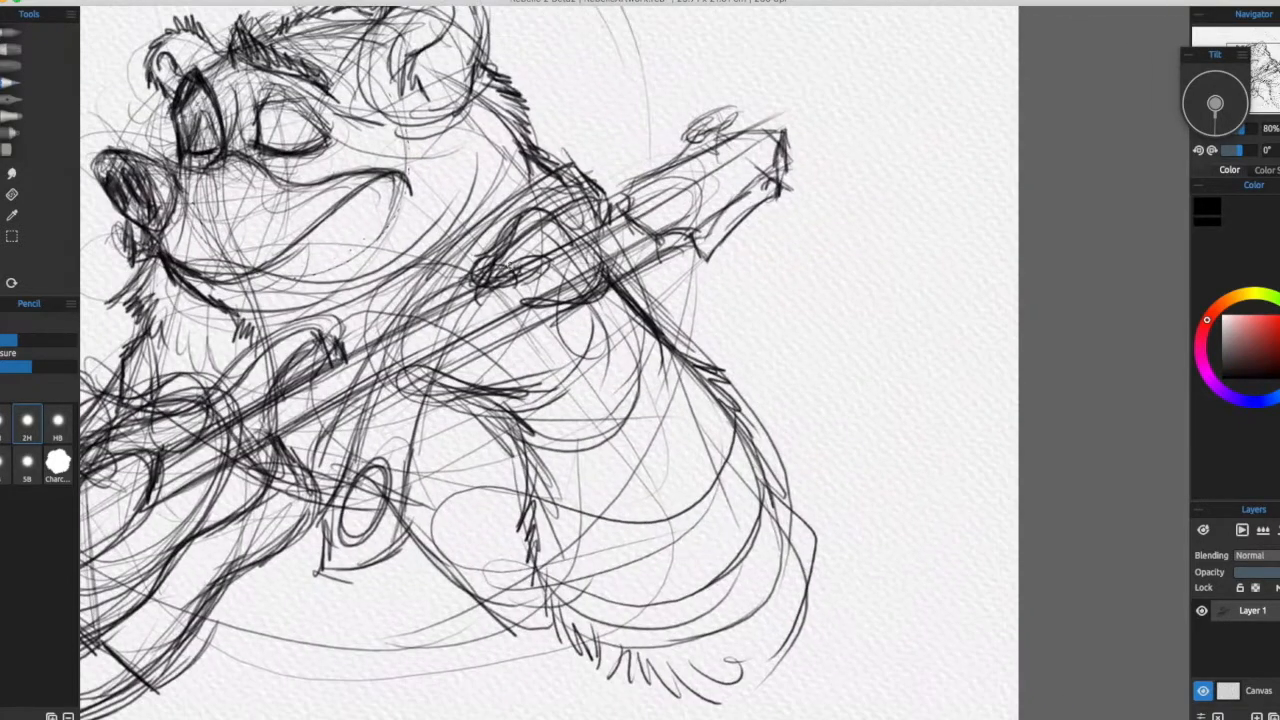
pyautogui.moveTo(680, 560); pyautogui.dragTo(594, 488)
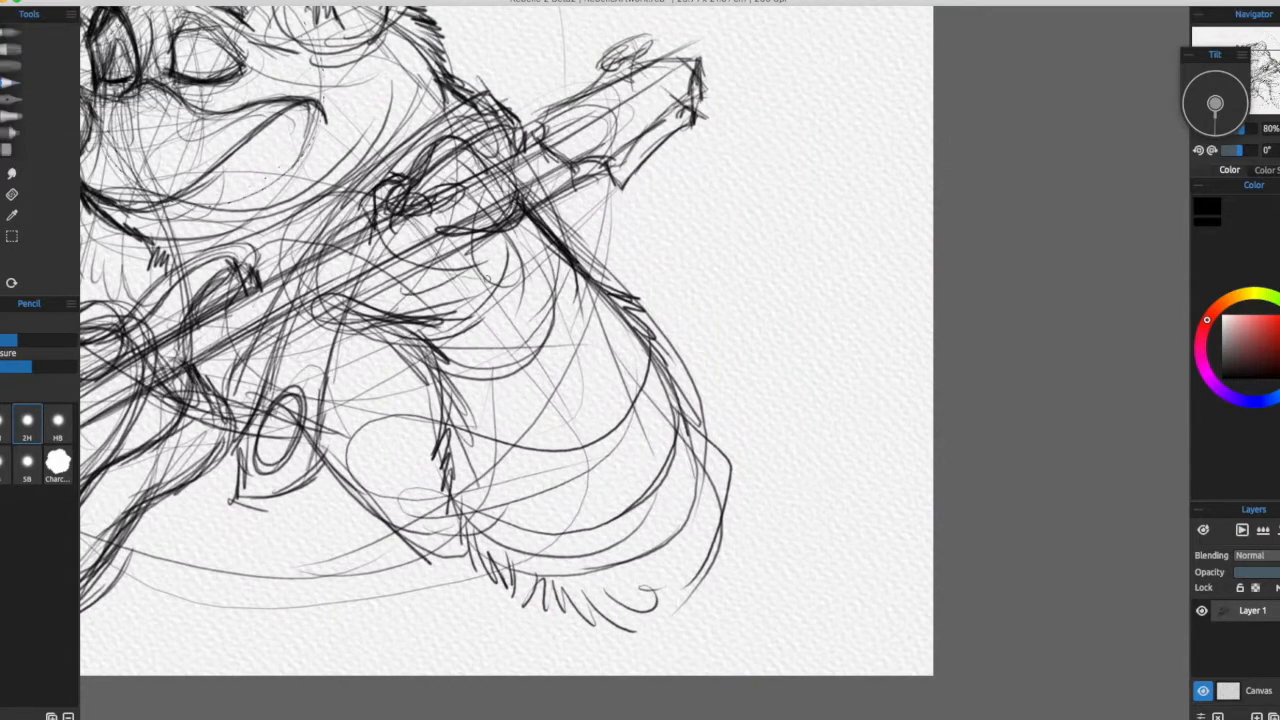
# Step: Darken the outline of the hand gripping the guitar neck and add short curved strokes on its underside
pyautogui.moveTo(400, 293); pyautogui.dragTo(475, 285)
pyautogui.moveTo(424, 219)
pyautogui.mouseDown()
pyautogui.moveTo(470, 189)
pyautogui.moveTo(346, 276)
pyautogui.moveTo(292, 254)
pyautogui.mouseUp()
pyautogui.moveTo(261, 294); pyautogui.dragTo(396, 331)
pyautogui.moveTo(381, 180)
pyautogui.mouseDown()
pyautogui.moveTo(398, 140)
pyautogui.moveTo(423, 263)
pyautogui.moveTo(434, 241)
pyautogui.mouseUp()
pyautogui.moveTo(398, 232)
pyautogui.mouseDown()
pyautogui.moveTo(419, 249)
pyautogui.moveTo(304, 203)
pyautogui.mouseUp()
pyautogui.moveTo(358, 271)
pyautogui.mouseDown()
pyautogui.moveTo(366, 341)
pyautogui.moveTo(489, 347)
pyautogui.moveTo(458, 325)
pyautogui.mouseUp()
pyautogui.moveTo(456, 243); pyautogui.dragTo(572, 174)
pyautogui.moveTo(538, 296)
pyautogui.mouseDown()
pyautogui.moveTo(441, 262)
pyautogui.moveTo(471, 298)
pyautogui.moveTo(493, 298)
pyautogui.mouseUp()
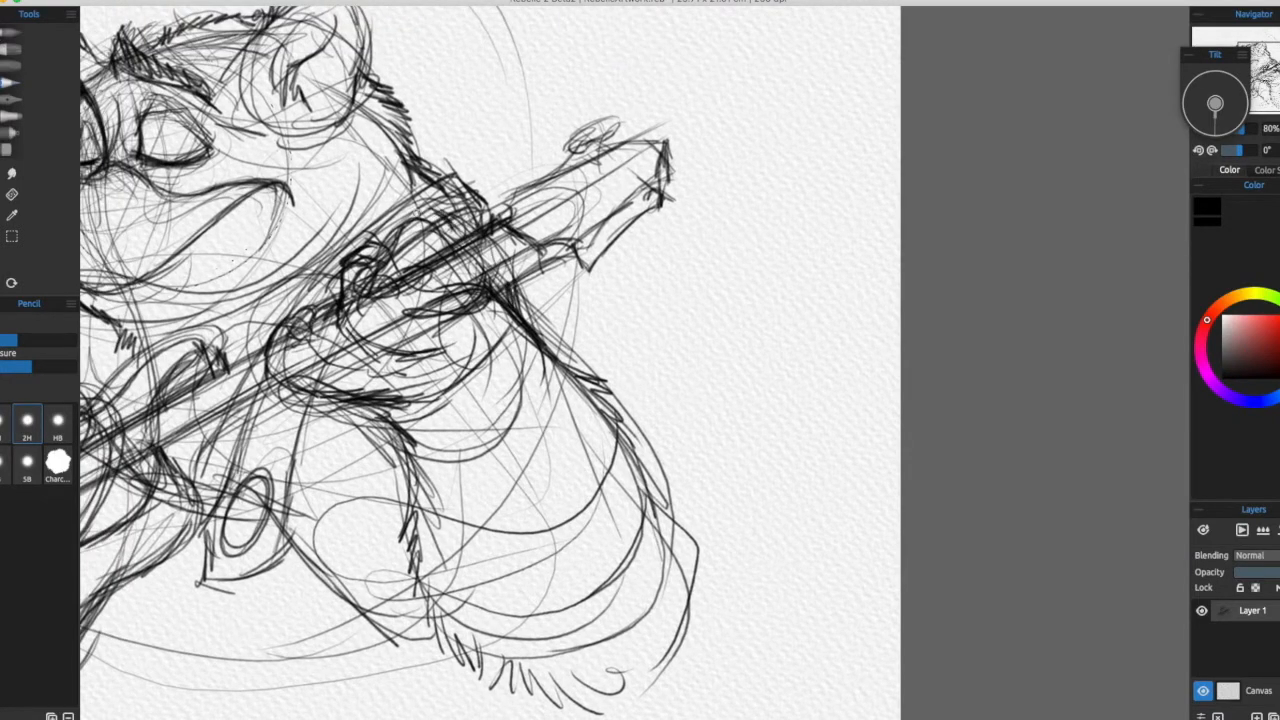
# Step: Darken the vest's front edge and pointed corner, and add inner strokes to the oval shape beside it
pyautogui.moveTo(384, 350); pyautogui.dragTo(700, 300)
pyautogui.scroll(-2, 564, 293)
pyautogui.scroll(2, 564, 293)
pyautogui.moveTo(632, 438); pyautogui.dragTo(583, 300)
pyautogui.scroll(3, 631, 253)
pyautogui.moveTo(481, 421)
pyautogui.mouseDown()
pyautogui.moveTo(509, 451)
pyautogui.moveTo(501, 514)
pyautogui.moveTo(509, 451)
pyautogui.mouseUp()
pyautogui.moveTo(555, 154); pyautogui.dragTo(481, 355)
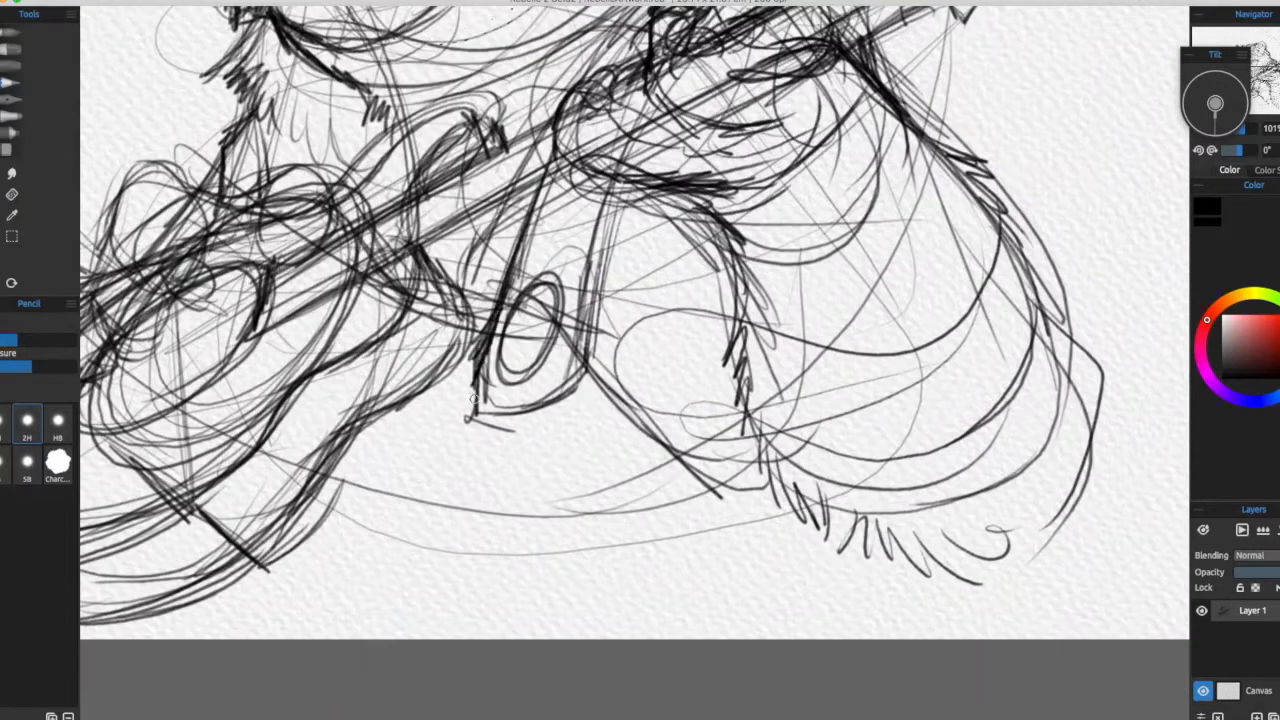
pyautogui.moveTo(479, 417); pyautogui.dragTo(420, 464)
pyautogui.moveTo(481, 346); pyautogui.dragTo(475, 353)
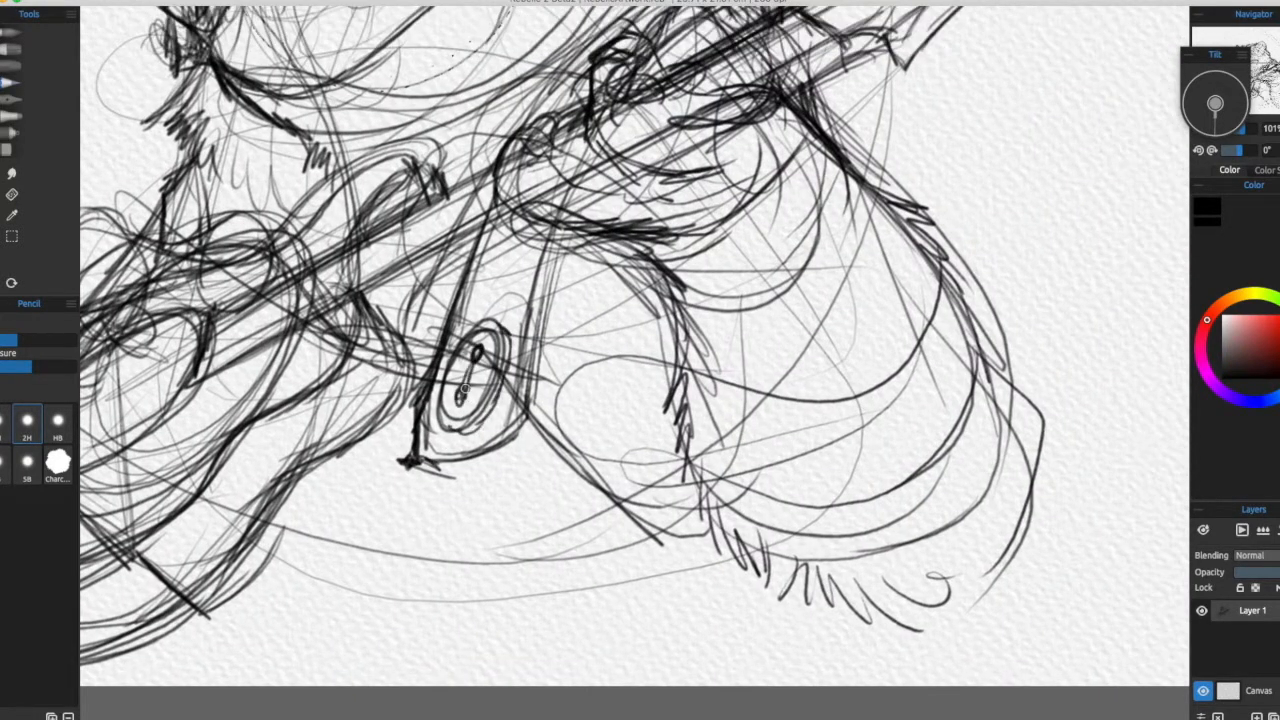
# Step: Redraw the rounded fingers of the strumming hand over the guitar body with darker lines
pyautogui.moveTo(613, 336)
pyautogui.mouseDown()
pyautogui.moveTo(471, 294)
pyautogui.moveTo(617, 463)
pyautogui.mouseUp()
pyautogui.moveTo(130, 384)
pyautogui.mouseDown()
pyautogui.moveTo(539, 284)
pyautogui.moveTo(486, 230)
pyautogui.moveTo(490, 192)
pyautogui.mouseUp()
pyautogui.moveTo(571, 143); pyautogui.dragTo(554, 174)
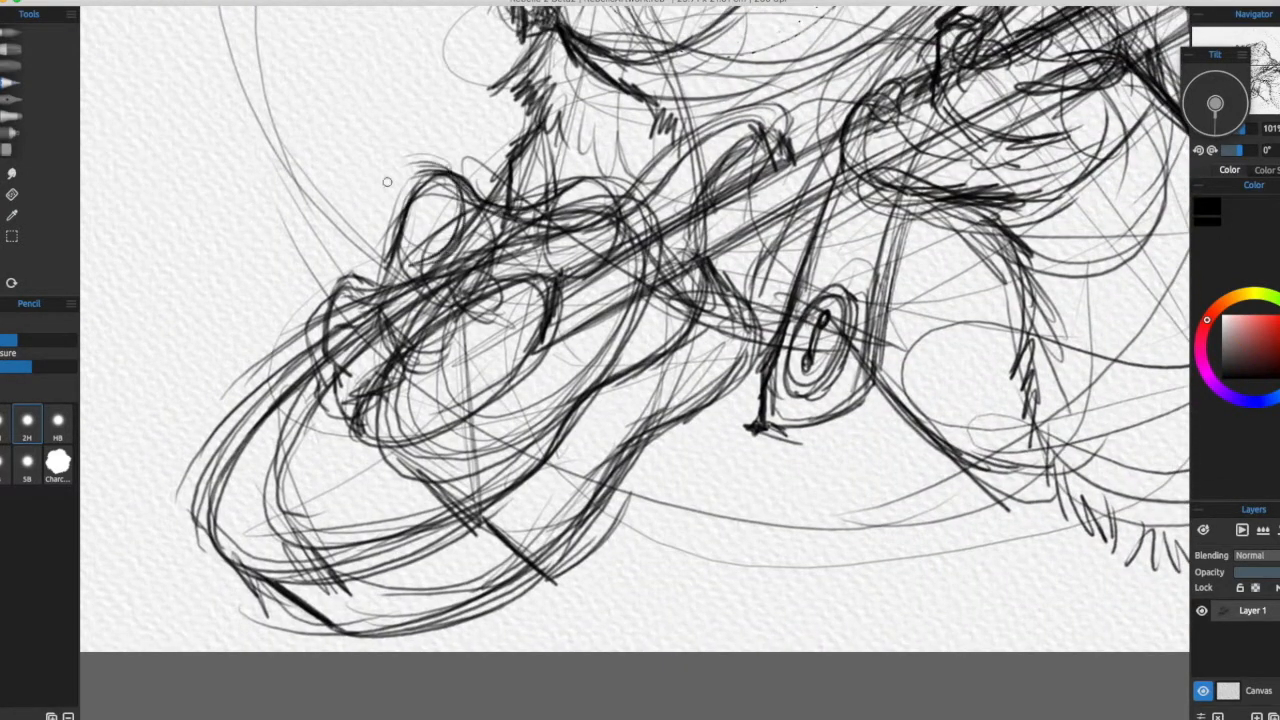
pyautogui.moveTo(437, 191)
pyautogui.mouseDown()
pyautogui.moveTo(379, 207)
pyautogui.moveTo(326, 266)
pyautogui.moveTo(370, 167)
pyautogui.moveTo(294, 165)
pyautogui.mouseUp()
pyautogui.moveTo(899, 142); pyautogui.dragTo(680, 429)
pyautogui.scroll(-5, 680, 429)
pyautogui.scroll(4, 680, 429)
# Step: Add pointed fur tufts at the bear's back and a long diagonal contour line across the body
pyautogui.moveTo(655, 475)
pyautogui.mouseDown()
pyautogui.moveTo(587, 321)
pyautogui.moveTo(565, 315)
pyautogui.moveTo(814, 231)
pyautogui.moveTo(862, 394)
pyautogui.moveTo(490, 351)
pyautogui.mouseUp()
pyautogui.moveTo(646, 388)
pyautogui.mouseDown()
pyautogui.moveTo(730, 454)
pyautogui.moveTo(540, 301)
pyautogui.mouseUp()
pyautogui.moveTo(385, 330); pyautogui.dragTo(535, 423)
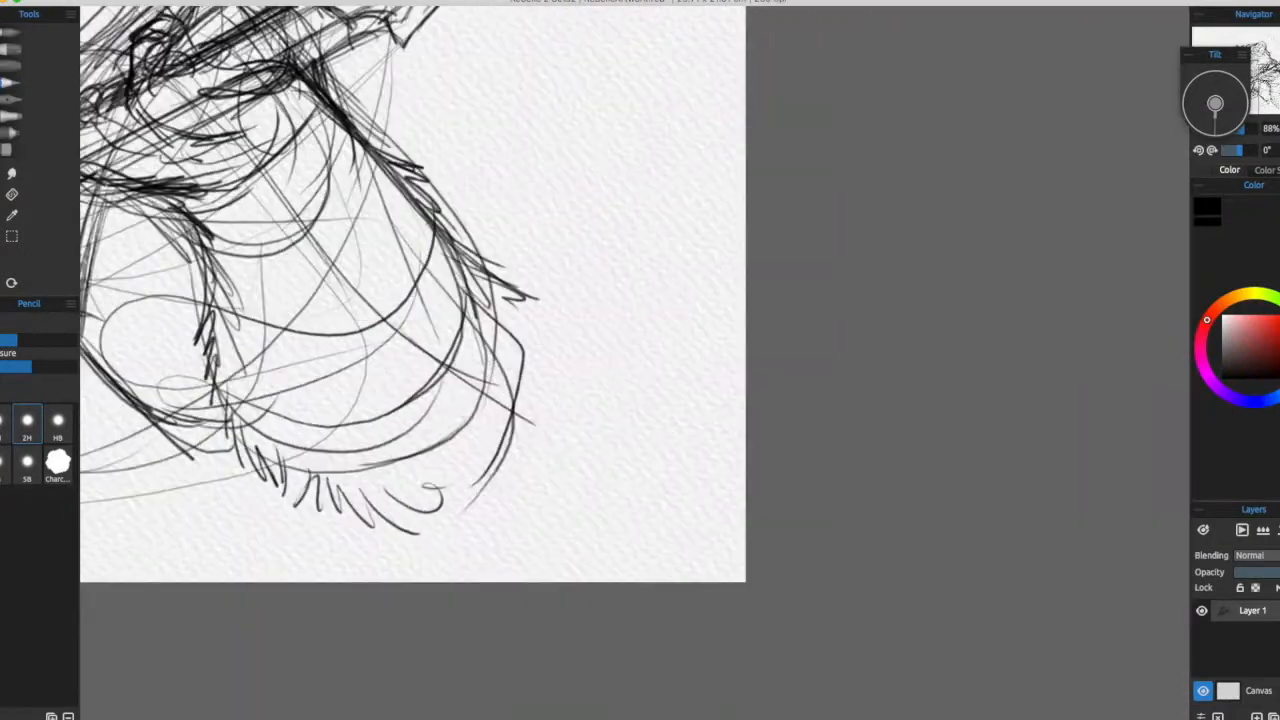
pyautogui.moveTo(502, 467); pyautogui.dragTo(531, 484)
pyautogui.moveTo(535, 509); pyautogui.dragTo(510, 391)
pyautogui.moveTo(472, 160); pyautogui.dragTo(518, 345)
pyautogui.moveTo(567, 176)
pyautogui.mouseDown()
pyautogui.moveTo(960, 563)
pyautogui.moveTo(717, 328)
pyautogui.mouseUp()
# Step: Draw fur tufts along the body's lower edge and belly, and add loose tail and leg strokes beneath
pyautogui.moveTo(360, 500); pyautogui.dragTo(558, 576)
pyautogui.moveTo(522, 297)
pyautogui.mouseDown()
pyautogui.moveTo(834, 211)
pyautogui.moveTo(788, 510)
pyautogui.mouseUp()
pyautogui.moveTo(844, 496)
pyautogui.mouseDown()
pyautogui.moveTo(748, 401)
pyautogui.moveTo(956, 568)
pyautogui.moveTo(930, 494)
pyautogui.mouseUp()
pyautogui.moveTo(509, 341); pyautogui.dragTo(489, 491)
pyautogui.moveTo(484, 323); pyautogui.dragTo(449, 451)
pyautogui.moveTo(640, 440); pyautogui.dragTo(601, 379)
pyautogui.moveTo(678, 342)
pyautogui.mouseDown()
pyautogui.moveTo(710, 392)
pyautogui.moveTo(688, 446)
pyautogui.mouseUp()
pyautogui.moveTo(594, 284); pyautogui.dragTo(540, 470)
pyautogui.moveTo(639, 352)
pyautogui.mouseDown()
pyautogui.moveTo(726, 610)
pyautogui.moveTo(520, 637)
pyautogui.mouseUp()
pyautogui.moveTo(474, 207); pyautogui.dragTo(504, 237)
# Step: Undo the last stroke and darken the strumming hand's rounded fingers and claws
pyautogui.moveTo(504, 300)
pyautogui.mouseDown()
pyautogui.moveTo(892, 222)
pyautogui.moveTo(866, 412)
pyautogui.mouseUp()
pyautogui.press('super+z')
pyautogui.moveTo(924, 194); pyautogui.dragTo(1018, 408)
pyautogui.moveTo(167, 365); pyautogui.dragTo(153, 122)
pyautogui.keyDown('alt'); pyautogui.click(483, 311); pyautogui.keyUp('alt')
pyautogui.moveTo(670, 391); pyautogui.dragTo(516, 348)
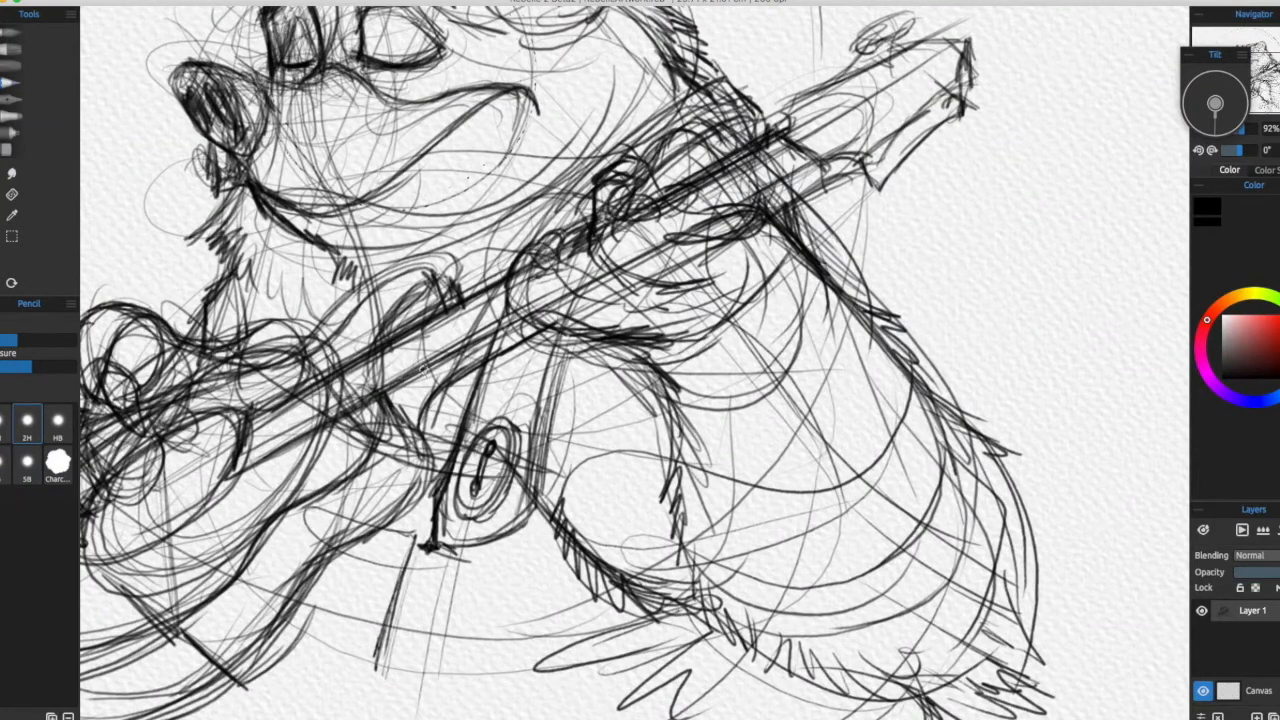
# Step: Draw long straight lines along the guitar neck from the body to the headstock and strengthen the guitar's edges
pyautogui.moveTo(222, 480); pyautogui.dragTo(870, 138)
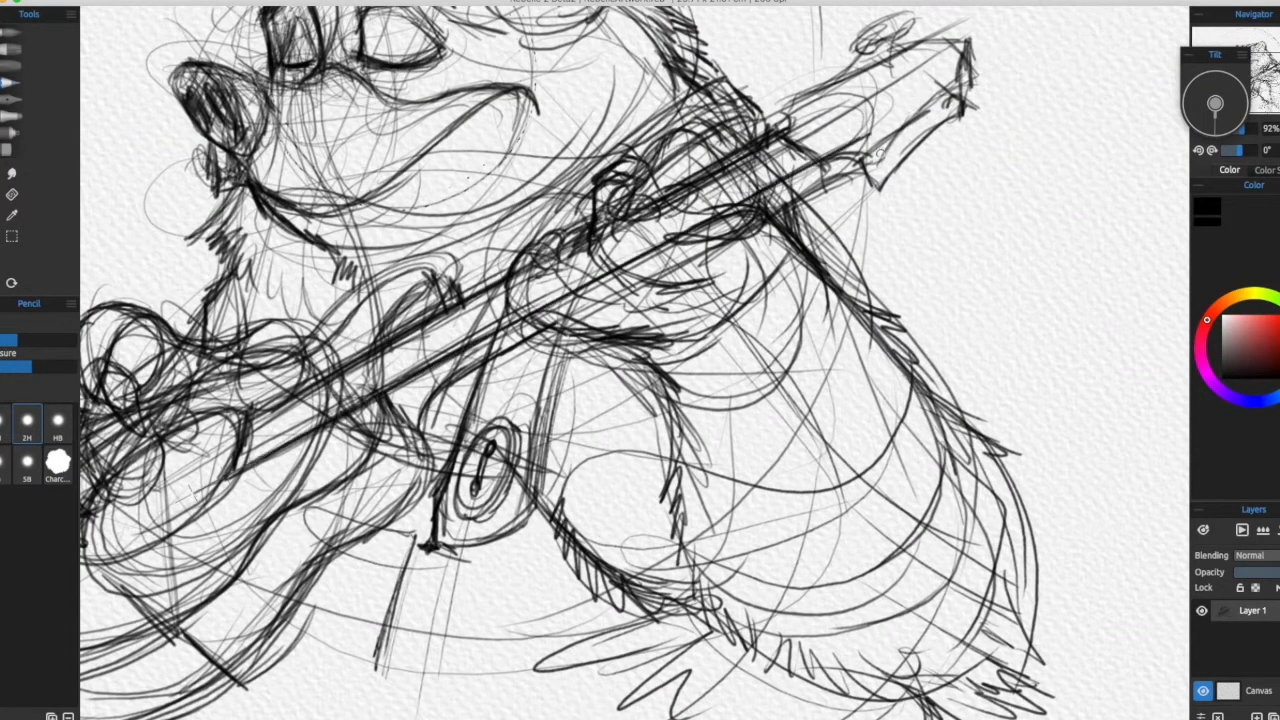
pyautogui.moveTo(238, 437); pyautogui.dragTo(308, 425)
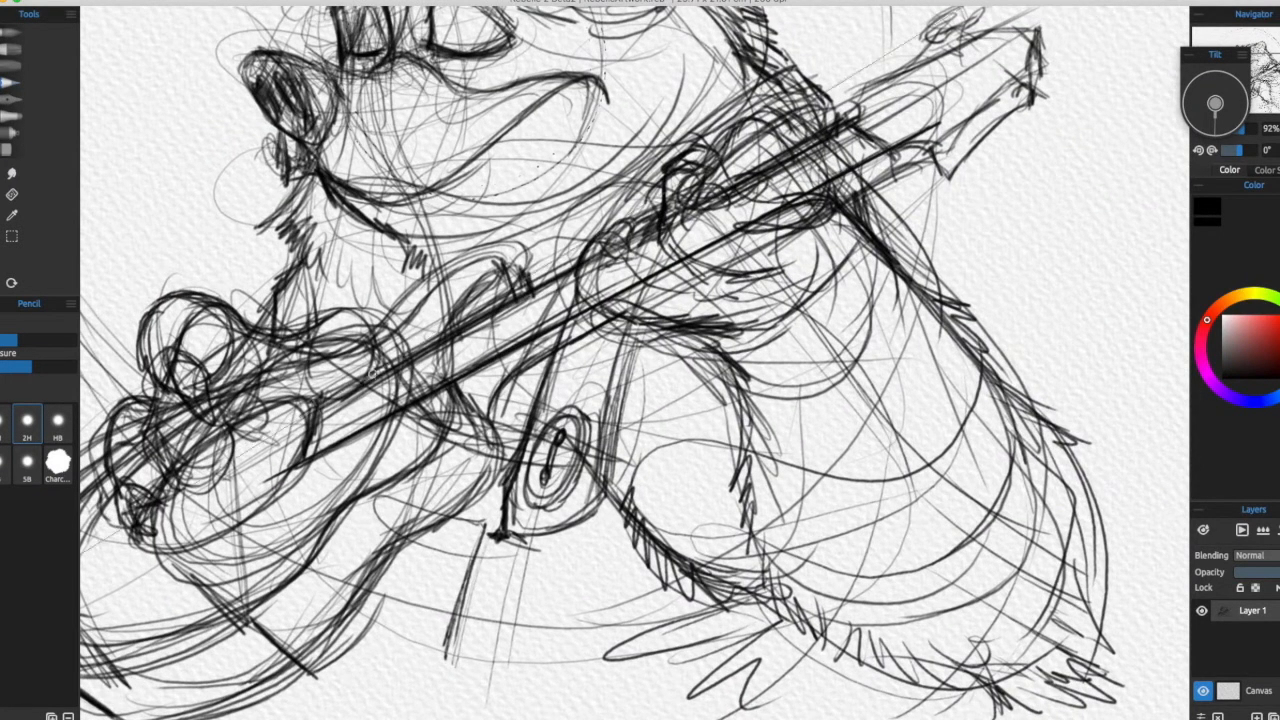
pyautogui.moveTo(300, 610)
pyautogui.mouseDown()
pyautogui.moveTo(597, 266)
pyautogui.moveTo(522, 535)
pyautogui.moveTo(631, 347)
pyautogui.mouseUp()
pyautogui.moveTo(474, 183); pyautogui.dragTo(296, 350)
pyautogui.moveTo(885, 288)
pyautogui.mouseDown()
pyautogui.moveTo(803, 203)
pyautogui.moveTo(697, 397)
pyautogui.moveTo(822, 467)
pyautogui.moveTo(618, 438)
pyautogui.moveTo(712, 356)
pyautogui.mouseUp()
pyautogui.moveTo(463, 383); pyautogui.dragTo(553, 383)
pyautogui.moveTo(508, 211); pyautogui.dragTo(391, 338)
pyautogui.moveTo(808, 188); pyautogui.dragTo(525, 469)
# Step: Save the artwork under the file name "Frank guitar"
pyautogui.press('super+minus')
pyautogui.press('super+minus')
pyautogui.moveTo(700, 311); pyautogui.dragTo(806, 283)
pyautogui.press('super+s')
pyautogui.click(397, 285)
pyautogui.click(385, 263)
pyautogui.write('Beans')
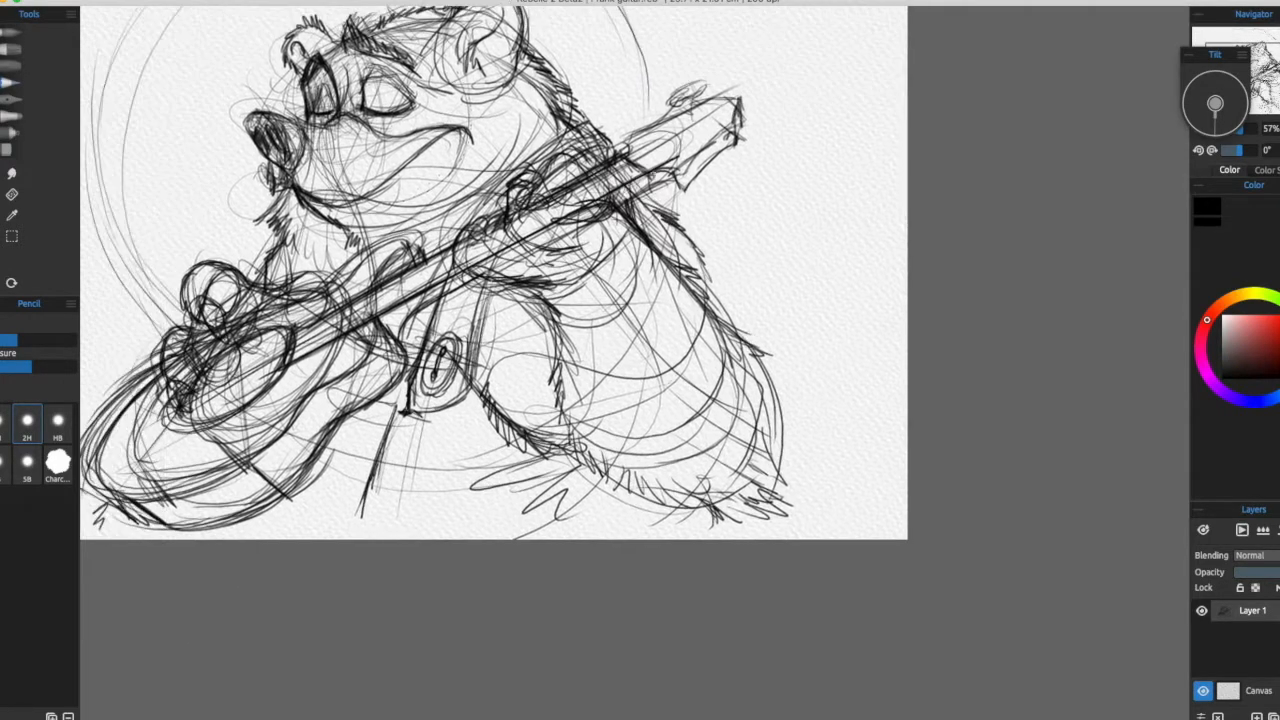
# Step: Fade the rough sketch on Layer 1 and add Layer 2 above it for the clean linework
pyautogui.moveTo(640, 330); pyautogui.dragTo(765, 516)
pyautogui.press('super+plus')
pyautogui.press('super+plus')
pyautogui.moveTo(640, 300); pyautogui.dragTo(634, 406)
pyautogui.moveTo(754, 245); pyautogui.dragTo(626, 231)
pyautogui.moveTo(460, 226); pyautogui.dragTo(490, 222)
pyautogui.moveTo(467, 262); pyautogui.dragTo(477, 285)
pyautogui.moveTo(487, 261); pyautogui.dragTo(526, 286)
pyautogui.moveTo(506, 372)
pyautogui.mouseDown()
pyautogui.moveTo(560, 398)
pyautogui.moveTo(760, 600)
pyautogui.mouseUp()
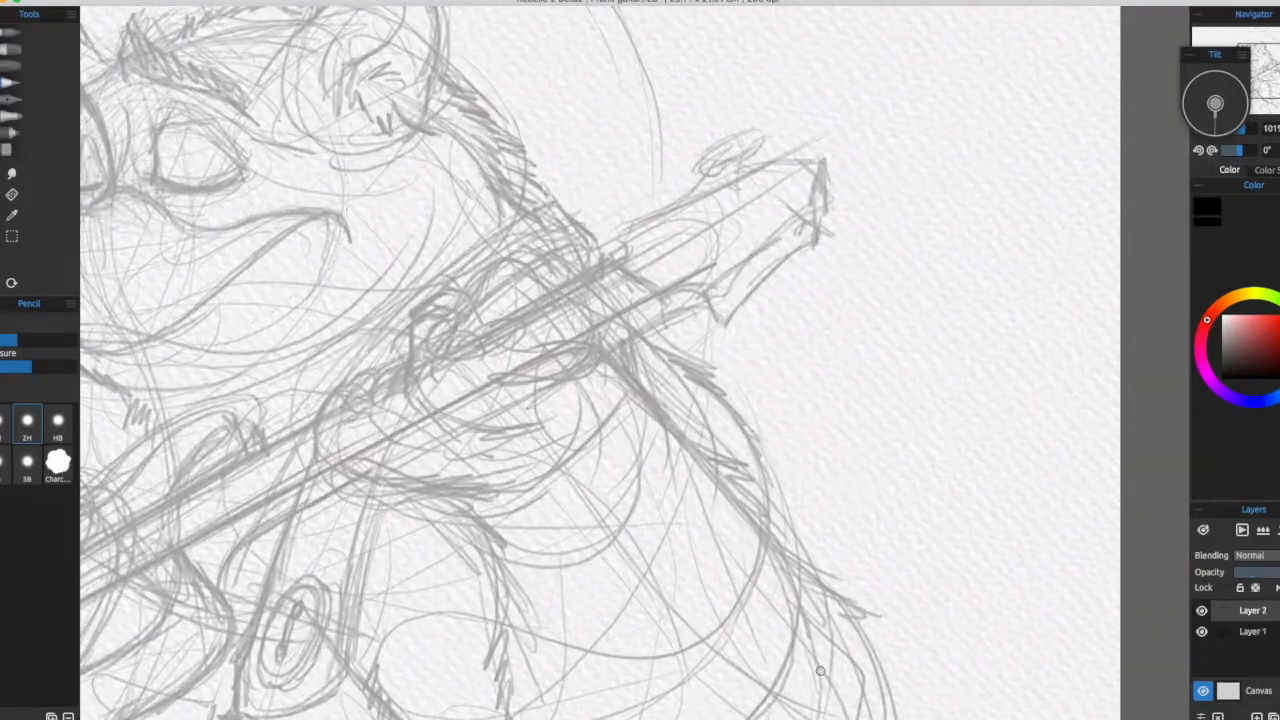
pyautogui.moveTo(820, 671); pyautogui.dragTo(786, 658)
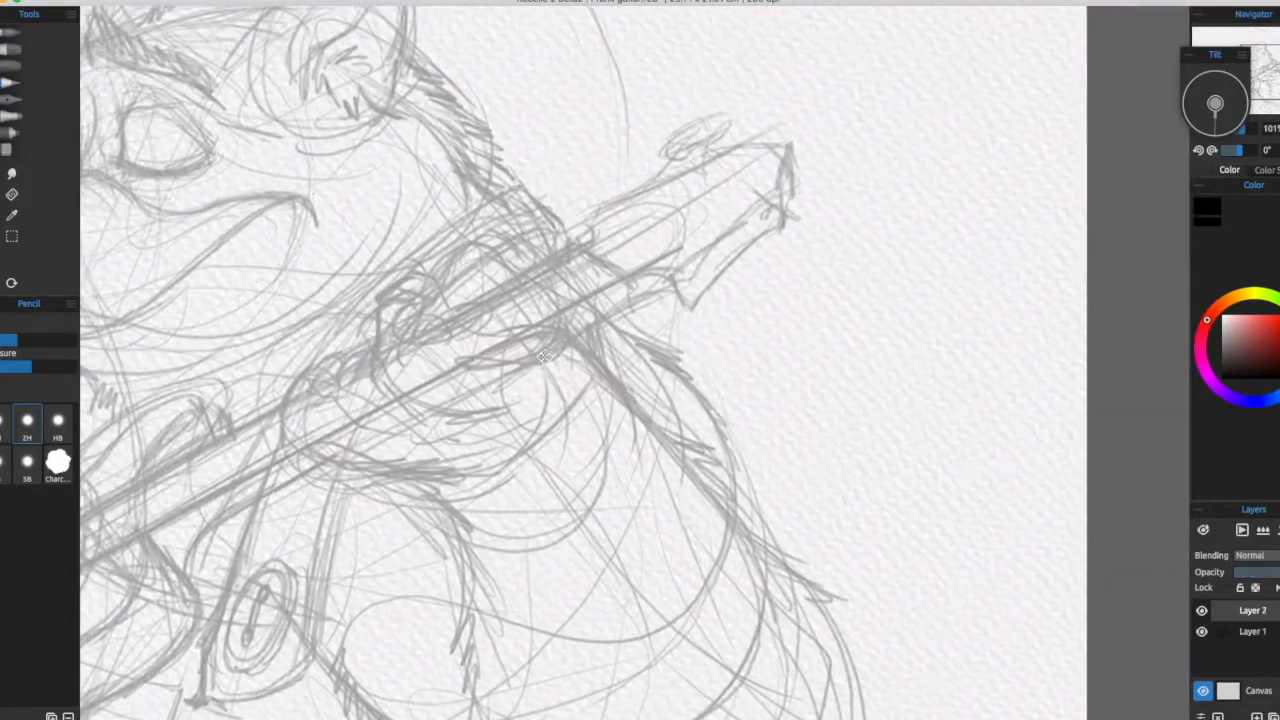
# Step: Outline the first finger gripping the guitar neck on Layer 2, with short fur strokes along its edge
pyautogui.moveTo(462, 302); pyautogui.dragTo(535, 329)
pyautogui.moveTo(437, 278); pyautogui.dragTo(525, 321)
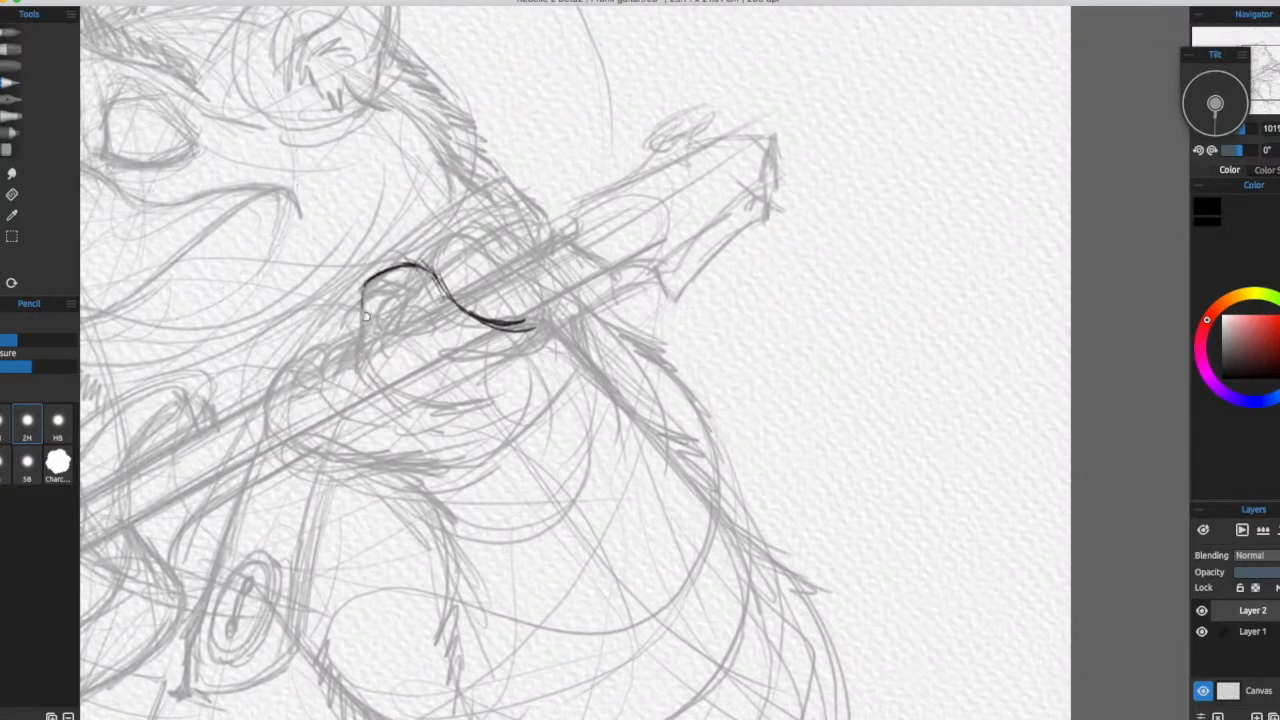
pyautogui.scroll(-5, 366, 316)
pyautogui.hscroll(3, 366, 316)
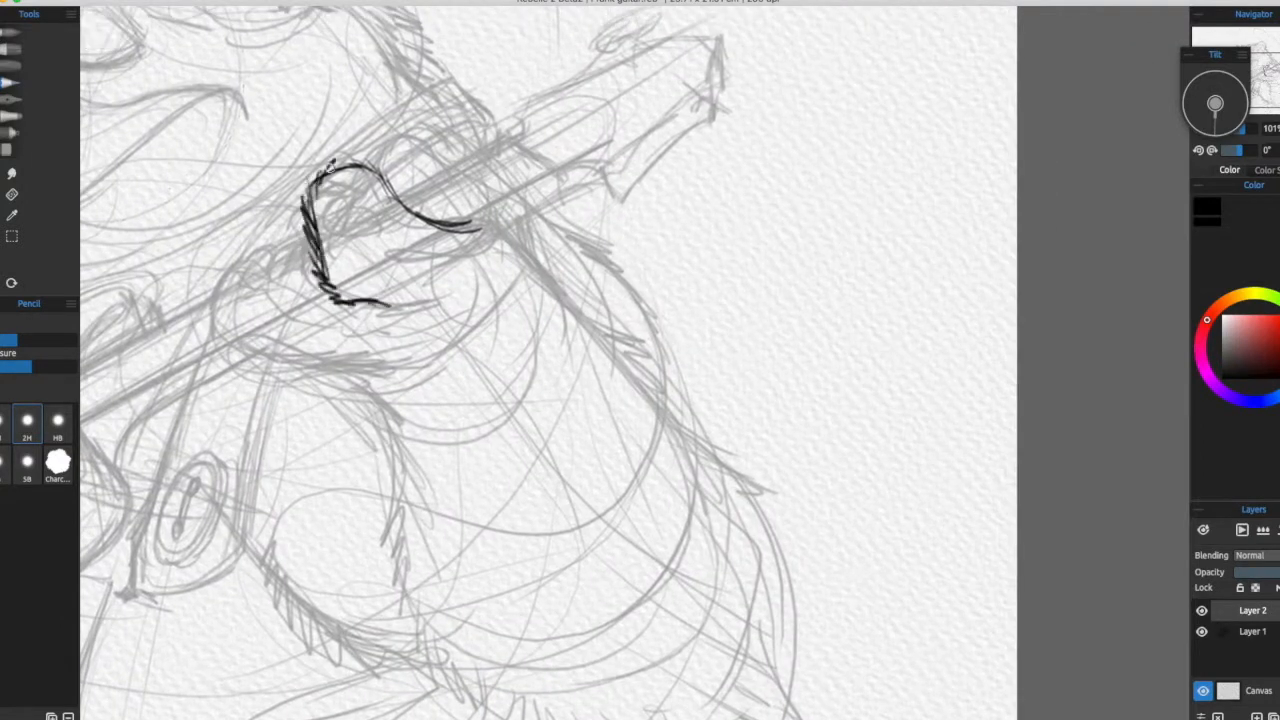
pyautogui.moveTo(330, 168); pyautogui.dragTo(352, 160)
pyautogui.moveTo(475, 255); pyautogui.dragTo(571, 209)
pyautogui.moveTo(650, 715); pyautogui.dragTo(814, 677)
# Step: Draw clean lines along the guitar neck's lower edge and fur at the shoulder below the gripping hand
pyautogui.moveTo(294, 364); pyautogui.dragTo(409, 306)
pyautogui.moveTo(601, 164)
pyautogui.mouseDown()
pyautogui.moveTo(432, 290)
pyautogui.moveTo(441, 259)
pyautogui.moveTo(428, 296)
pyautogui.mouseUp()
pyautogui.moveTo(346, 245); pyautogui.dragTo(391, 244)
pyautogui.moveTo(438, 225); pyautogui.dragTo(473, 228)
pyautogui.moveTo(508, 275)
pyautogui.mouseDown()
pyautogui.moveTo(407, 127)
pyautogui.moveTo(445, 206)
pyautogui.mouseUp()
pyautogui.moveTo(444, 200); pyautogui.dragTo(471, 250)
# Step: Outline the finger behind the guitar neck and draw the neck's upper edge up to the headstock
pyautogui.moveTo(338, 156)
pyautogui.mouseDown()
pyautogui.moveTo(479, 289)
pyautogui.moveTo(550, 258)
pyautogui.mouseUp()
pyautogui.moveTo(517, 164); pyautogui.dragTo(489, 162)
pyautogui.moveTo(489, 162)
pyautogui.mouseDown()
pyautogui.moveTo(438, 192)
pyautogui.moveTo(450, 272)
pyautogui.mouseUp()
pyautogui.moveTo(460, 332); pyautogui.dragTo(345, 380)
pyautogui.moveTo(345, 380); pyautogui.dragTo(454, 308)
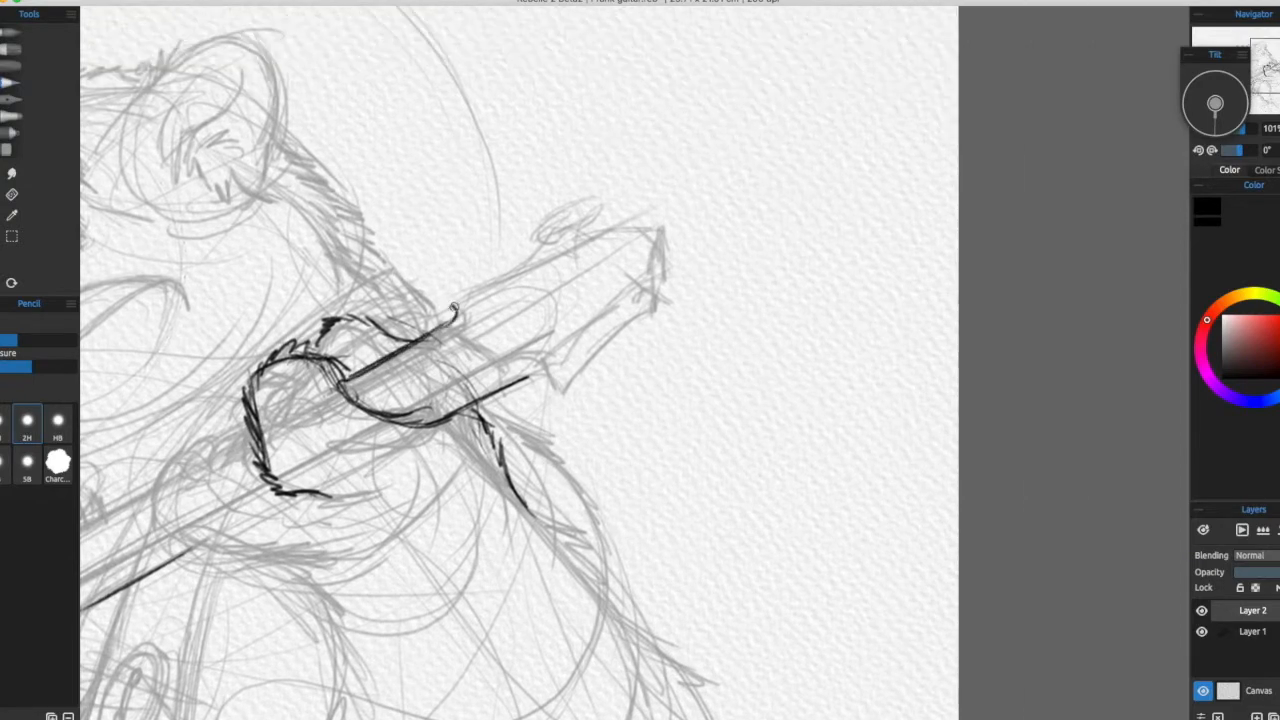
pyautogui.moveTo(509, 362); pyautogui.dragTo(663, 229)
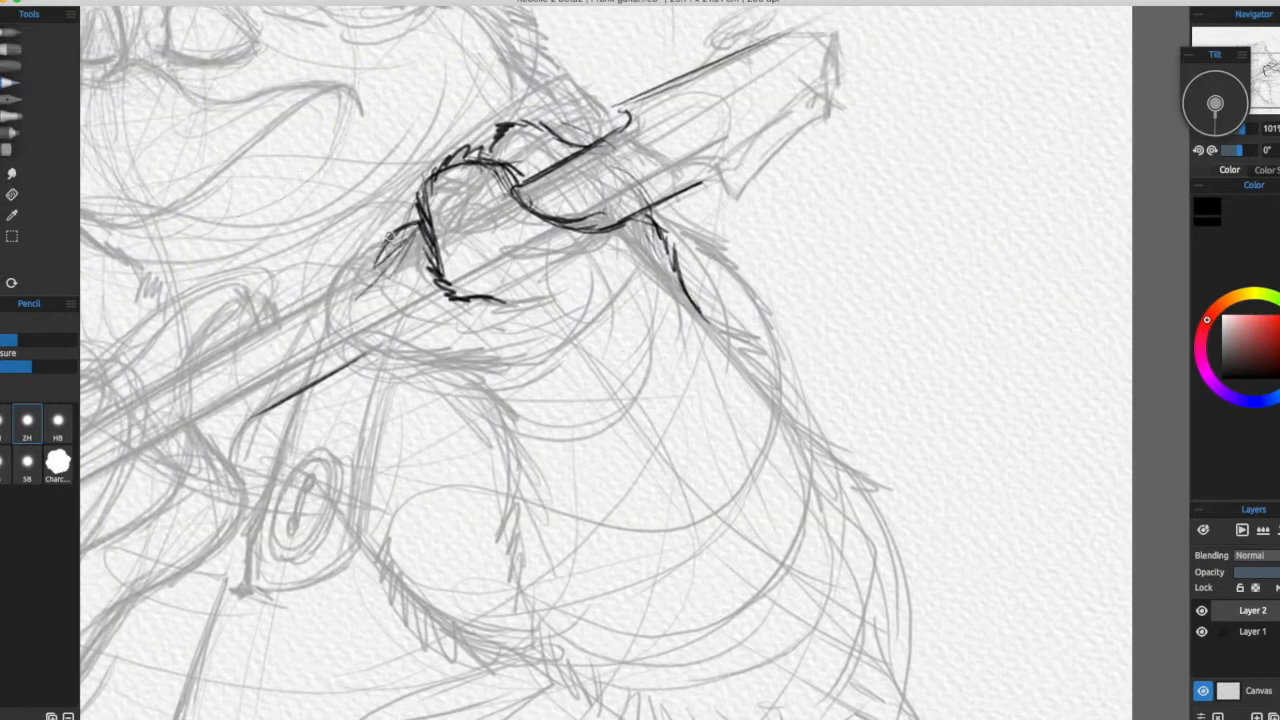
# Step: Outline the next finger of the gripping hand with dense fur strokes on its side and underside
pyautogui.scroll(-5, 338, 272)
pyautogui.scroll(5, 397, 110)
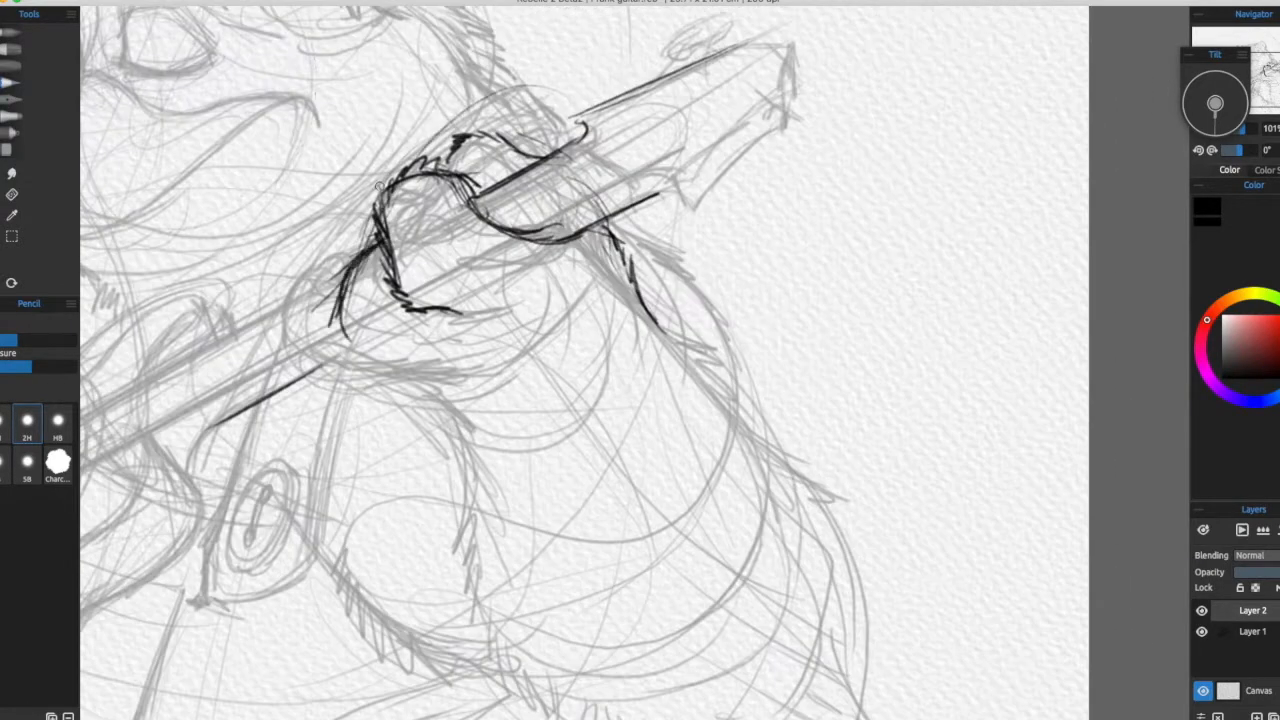
pyautogui.hscroll(4, 407, 333)
pyautogui.scroll(-3, 350, 315)
pyautogui.scroll(3, 275, 295)
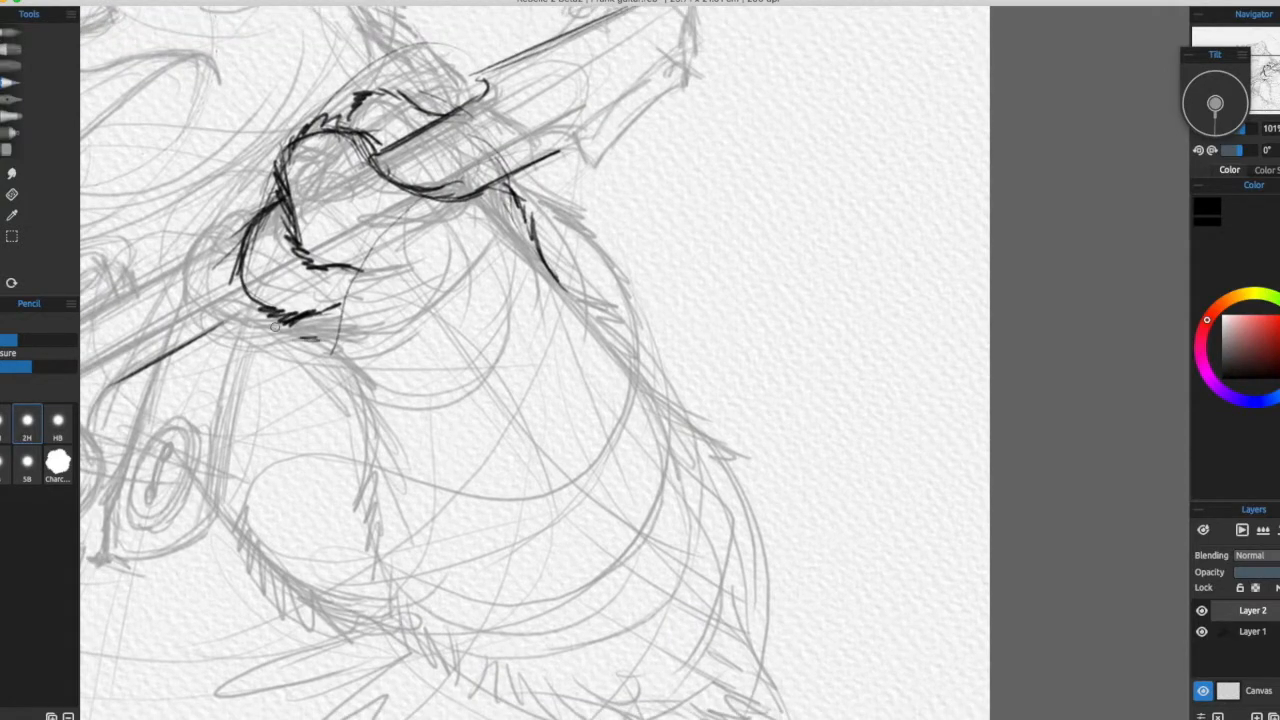
pyautogui.hscroll(-5, 330, 300)
pyautogui.scroll(5, 330, 250)
pyautogui.moveTo(364, 305)
pyautogui.mouseDown()
pyautogui.moveTo(321, 239)
pyautogui.moveTo(384, 235)
pyautogui.mouseUp()
pyautogui.scroll(-5, 380, 300)
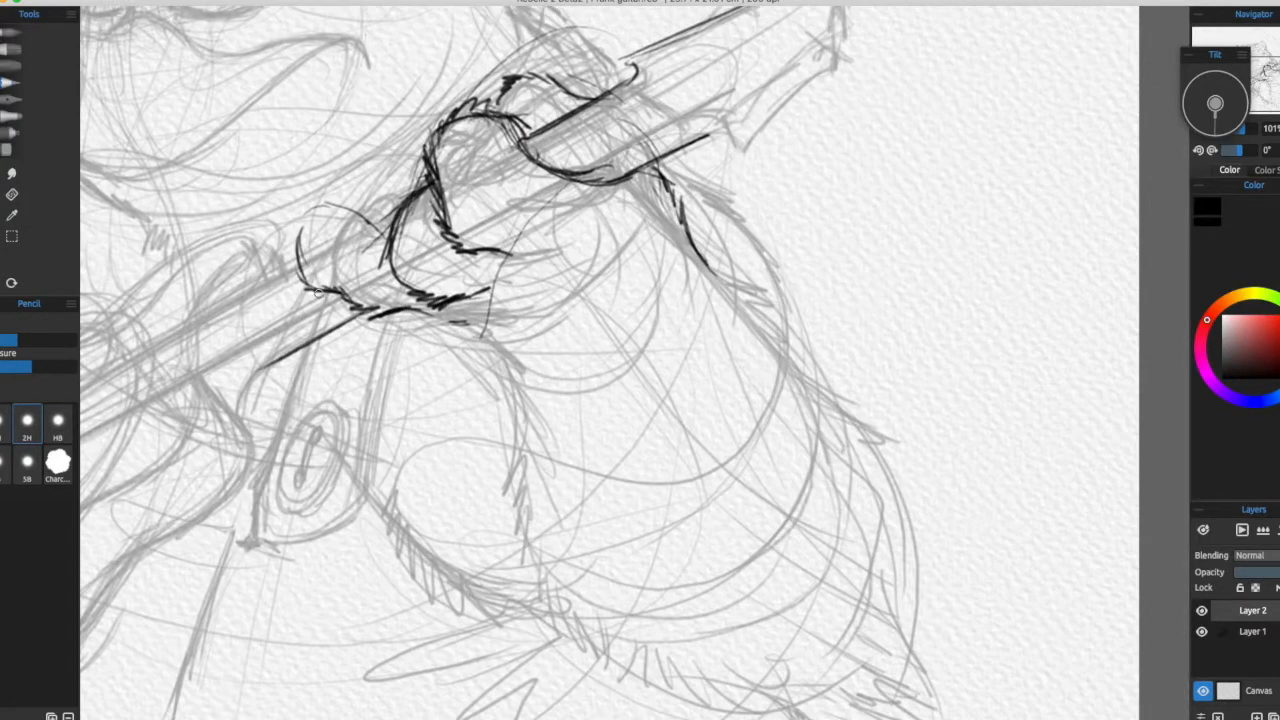
# Step: Draw the clawed finger of the gripping hand, the curved palm edge and the fur leading into the forearm
pyautogui.moveTo(321, 208); pyautogui.dragTo(311, 262)
pyautogui.moveTo(580, 246)
pyautogui.mouseDown()
pyautogui.moveTo(517, 468)
pyautogui.moveTo(411, 320)
pyautogui.moveTo(383, 308)
pyautogui.mouseUp()
pyautogui.moveTo(258, 266); pyautogui.dragTo(308, 273)
pyautogui.moveTo(464, 263)
pyautogui.mouseDown()
pyautogui.moveTo(464, 326)
pyautogui.moveTo(400, 226)
pyautogui.mouseUp()
pyautogui.moveTo(258, 264); pyautogui.dragTo(363, 326)
pyautogui.moveTo(440, 230); pyautogui.dragTo(493, 362)
pyautogui.moveTo(295, 358); pyautogui.dragTo(415, 288)
pyautogui.moveTo(539, 278)
pyautogui.mouseDown()
pyautogui.moveTo(548, 378)
pyautogui.moveTo(763, 426)
pyautogui.moveTo(891, 288)
pyautogui.moveTo(803, 354)
pyautogui.mouseUp()
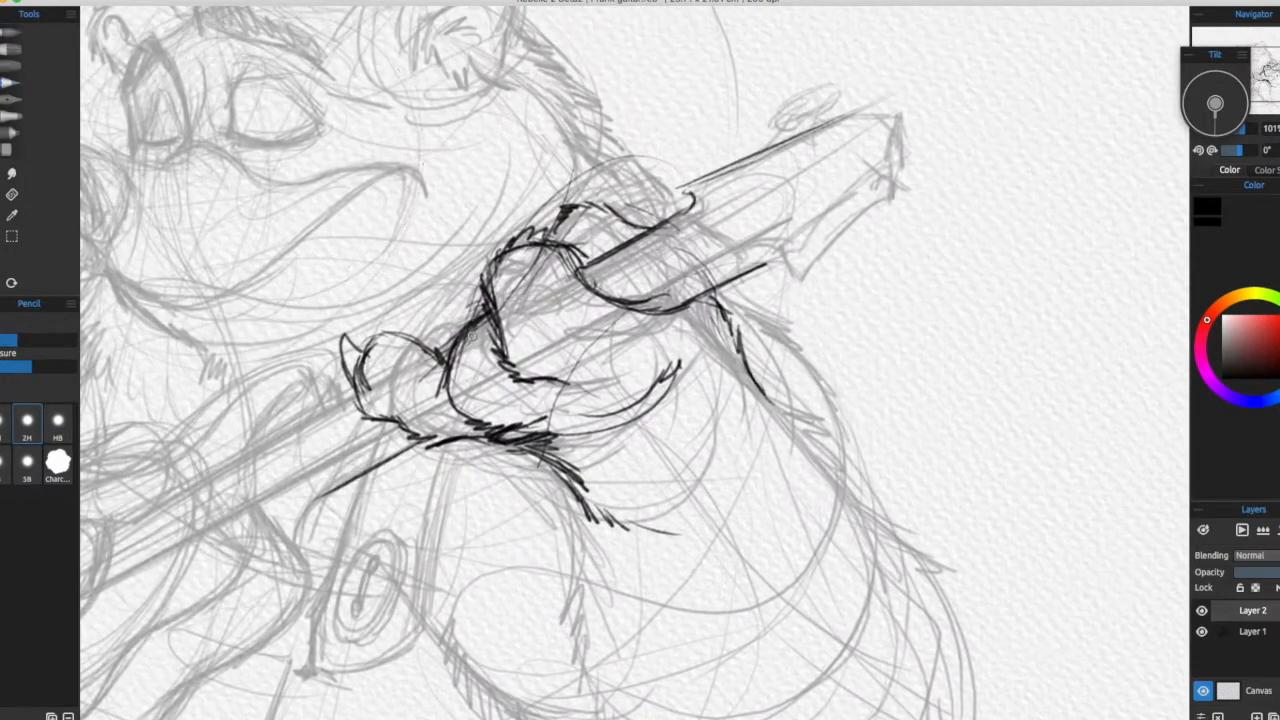
# Step: Draw the guitar neck's upper edge between the hands and outline the strumming hand's finger nearest the neck
pyautogui.moveTo(541, 296); pyautogui.dragTo(418, 235)
pyautogui.moveTo(414, 301)
pyautogui.mouseDown()
pyautogui.moveTo(389, 268)
pyautogui.moveTo(748, 180)
pyautogui.mouseUp()
pyautogui.moveTo(658, 206)
pyautogui.mouseDown()
pyautogui.moveTo(470, 303)
pyautogui.moveTo(413, 303)
pyautogui.mouseUp()
pyautogui.moveTo(414, 302)
pyautogui.mouseDown()
pyautogui.moveTo(437, 290)
pyautogui.moveTo(404, 320)
pyautogui.mouseUp()
pyautogui.moveTo(410, 300)
pyautogui.mouseDown()
pyautogui.moveTo(408, 352)
pyautogui.moveTo(492, 301)
pyautogui.mouseUp()
pyautogui.moveTo(384, 223)
pyautogui.mouseDown()
pyautogui.moveTo(471, 208)
pyautogui.moveTo(548, 241)
pyautogui.mouseUp()
pyautogui.moveTo(540, 238)
pyautogui.mouseDown()
pyautogui.moveTo(421, 220)
pyautogui.moveTo(414, 275)
pyautogui.mouseUp()
# Step: Outline the strumming hand's rounded upper finger with its claw and the curve linking the knuckles
pyautogui.moveTo(400, 262)
pyautogui.mouseDown()
pyautogui.moveTo(600, 316)
pyautogui.moveTo(526, 298)
pyautogui.moveTo(422, 325)
pyautogui.mouseUp()
pyautogui.moveTo(422, 325)
pyautogui.mouseDown()
pyautogui.moveTo(318, 262)
pyautogui.moveTo(303, 194)
pyautogui.mouseUp()
pyautogui.moveTo(300, 200); pyautogui.dragTo(378, 325)
pyautogui.moveTo(332, 244)
pyautogui.mouseDown()
pyautogui.moveTo(390, 327)
pyautogui.moveTo(345, 191)
pyautogui.moveTo(371, 255)
pyautogui.mouseUp()
pyautogui.moveTo(312, 198)
pyautogui.mouseDown()
pyautogui.moveTo(358, 313)
pyautogui.moveTo(281, 236)
pyautogui.mouseUp()
pyautogui.moveTo(240, 148)
pyautogui.mouseDown()
pyautogui.moveTo(247, 221)
pyautogui.moveTo(312, 157)
pyautogui.mouseUp()
pyautogui.moveTo(312, 156); pyautogui.dragTo(405, 142)
pyautogui.moveTo(310, 160); pyautogui.dragTo(421, 268)
pyautogui.moveTo(340, 270); pyautogui.dragTo(319, 215)
# Step: Draw the strumming hand's lower fingers with pointed claws and furry outer edges
pyautogui.moveTo(316, 198); pyautogui.dragTo(269, 238)
pyautogui.moveTo(318, 330); pyautogui.dragTo(341, 291)
pyautogui.moveTo(292, 298); pyautogui.dragTo(325, 308)
pyautogui.moveTo(520, 150); pyautogui.dragTo(335, 572)
pyautogui.moveTo(560, 340)
pyautogui.mouseDown()
pyautogui.moveTo(400, 345)
pyautogui.moveTo(508, 358)
pyautogui.mouseUp()
pyautogui.moveTo(508, 358)
pyautogui.mouseDown()
pyautogui.moveTo(779, 236)
pyautogui.moveTo(659, 284)
pyautogui.moveTo(634, 281)
pyautogui.mouseUp()
pyautogui.moveTo(311, 406); pyautogui.dragTo(258, 434)
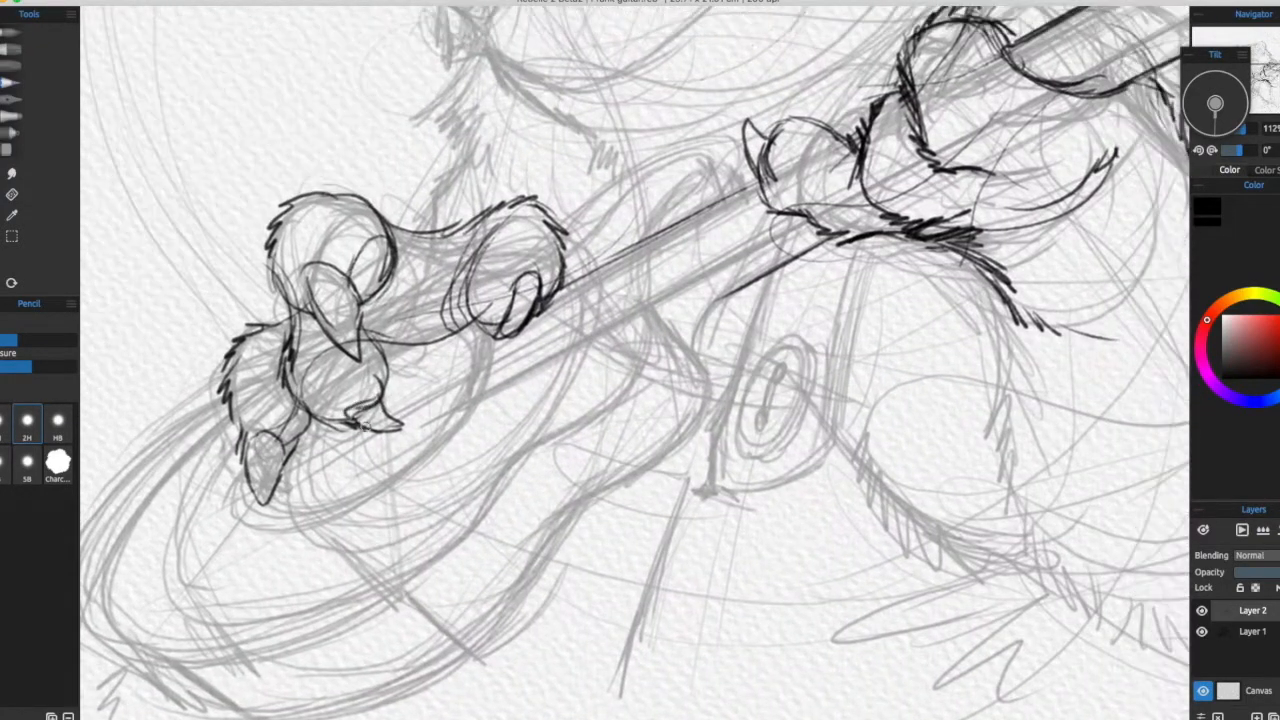
pyautogui.moveTo(366, 331); pyautogui.dragTo(466, 326)
pyautogui.moveTo(346, 415); pyautogui.dragTo(381, 402)
# Step: Draw the curve of the guitar's sound hole, the straight neck edges and the inner waist contour of the body
pyautogui.moveTo(373, 366); pyautogui.dragTo(462, 238)
pyautogui.moveTo(800, 230)
pyautogui.mouseDown()
pyautogui.moveTo(506, 395)
pyautogui.moveTo(601, 304)
pyautogui.mouseUp()
pyautogui.moveTo(381, 341); pyautogui.dragTo(696, 176)
pyautogui.moveTo(640, 300)
pyautogui.mouseDown()
pyautogui.moveTo(497, 308)
pyautogui.moveTo(774, 179)
pyautogui.mouseUp()
pyautogui.moveTo(729, 186); pyautogui.dragTo(690, 130)
pyautogui.moveTo(558, 278); pyautogui.dragTo(409, 427)
pyautogui.moveTo(620, 240); pyautogui.dragTo(446, 483)
pyautogui.moveTo(504, 311); pyautogui.dragTo(550, 251)
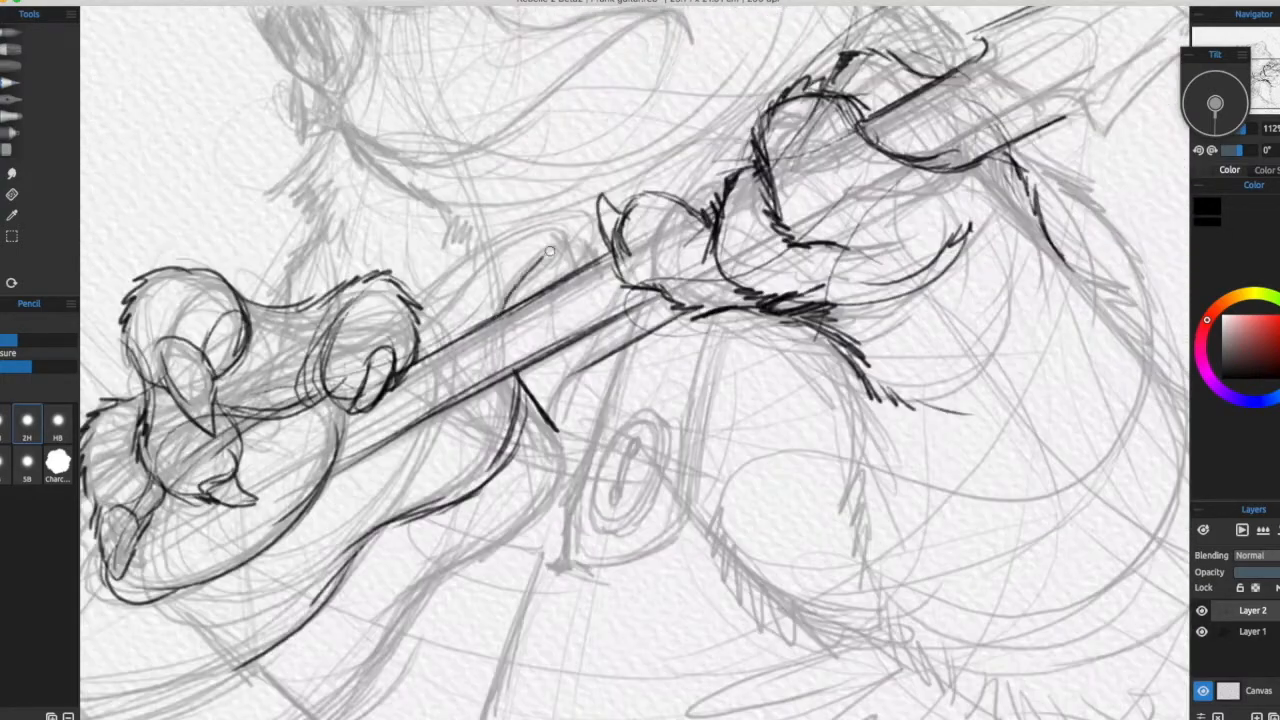
# Step: Outline the guitar body's upper shoulder and pointed cutaway where it meets the neck
pyautogui.moveTo(400, 291); pyautogui.dragTo(552, 228)
pyautogui.moveTo(555, 300); pyautogui.dragTo(450, 274)
pyautogui.moveTo(447, 202); pyautogui.dragTo(473, 243)
pyautogui.moveTo(480, 340); pyautogui.dragTo(466, 272)
pyautogui.moveTo(457, 274); pyautogui.dragTo(435, 333)
pyautogui.moveTo(216, 319); pyautogui.dragTo(476, 329)
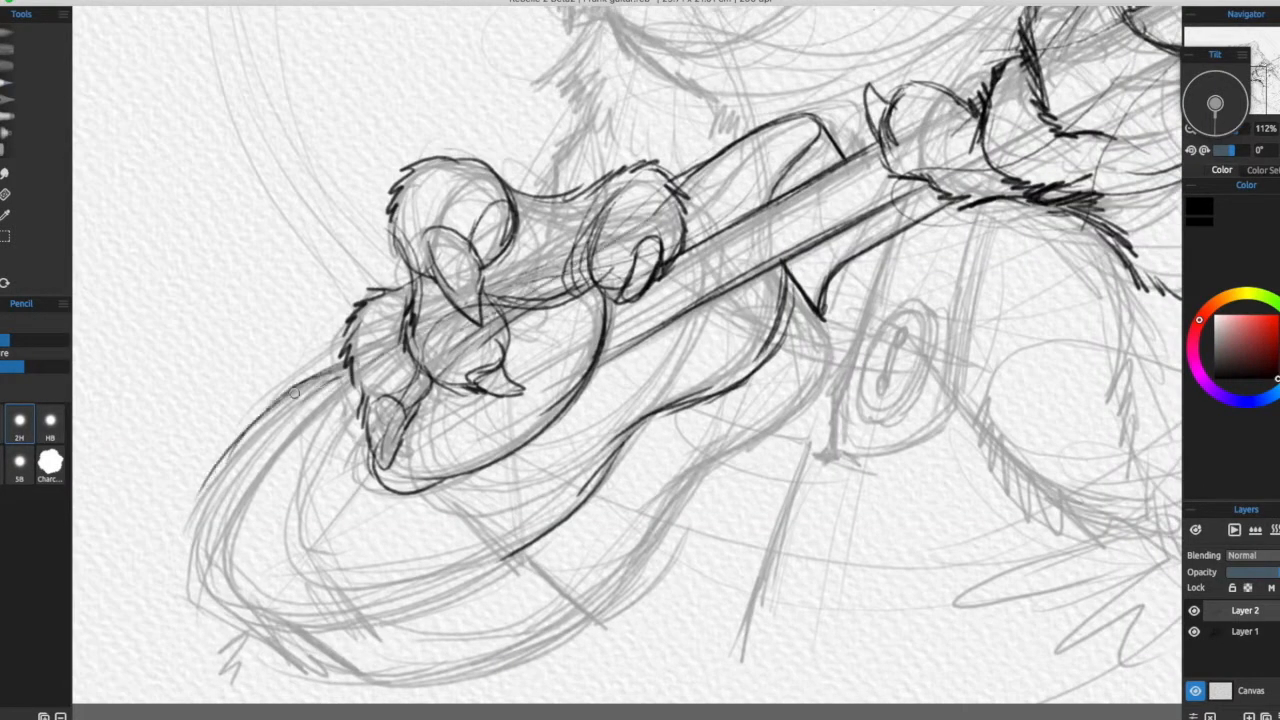
# Step: Draw the rounded front outline of the guitar body from the strumming hand around its lower end
pyautogui.moveTo(420, 500); pyautogui.dragTo(568, 185)
pyautogui.moveTo(345, 185); pyautogui.dragTo(273, 298)
pyautogui.moveTo(322, 218); pyautogui.dragTo(293, 300)
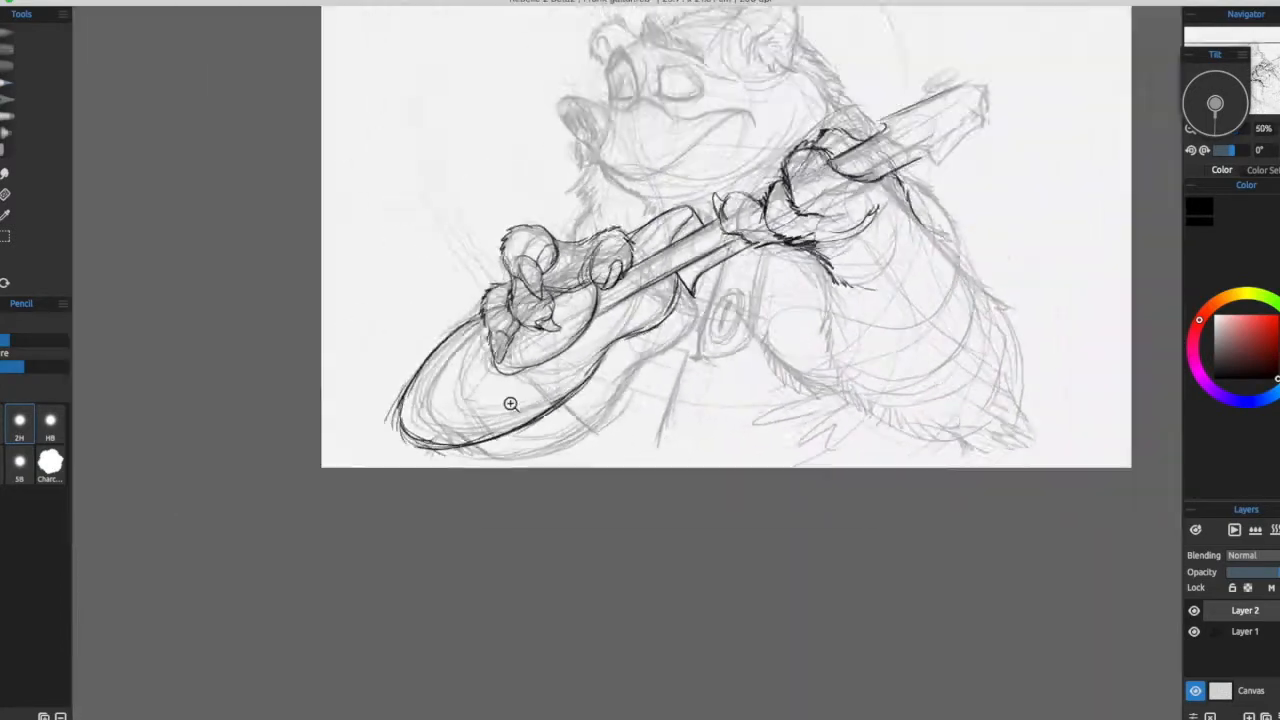
pyautogui.moveTo(510, 404); pyautogui.dragTo(731, 323)
pyautogui.moveTo(731, 323); pyautogui.dragTo(628, 289)
pyautogui.moveTo(501, 381); pyautogui.dragTo(783, 159)
# Step: Draw the outer side edge of the guitar body parallel to its front outline to show its thickness
pyautogui.moveTo(737, 223)
pyautogui.mouseDown()
pyautogui.moveTo(614, 286)
pyautogui.moveTo(442, 307)
pyautogui.mouseUp()
pyautogui.moveTo(290, 272); pyautogui.dragTo(336, 303)
pyautogui.moveTo(449, 323); pyautogui.dragTo(470, 454)
pyautogui.moveTo(612, 356); pyautogui.dragTo(462, 432)
pyautogui.moveTo(729, 215)
pyautogui.mouseDown()
pyautogui.moveTo(768, 304)
pyautogui.moveTo(680, 370)
pyautogui.moveTo(683, 275)
pyautogui.mouseUp()
pyautogui.moveTo(534, 283)
pyautogui.mouseDown()
pyautogui.moveTo(497, 380)
pyautogui.moveTo(403, 500)
pyautogui.mouseUp()
pyautogui.click(1010, 2)
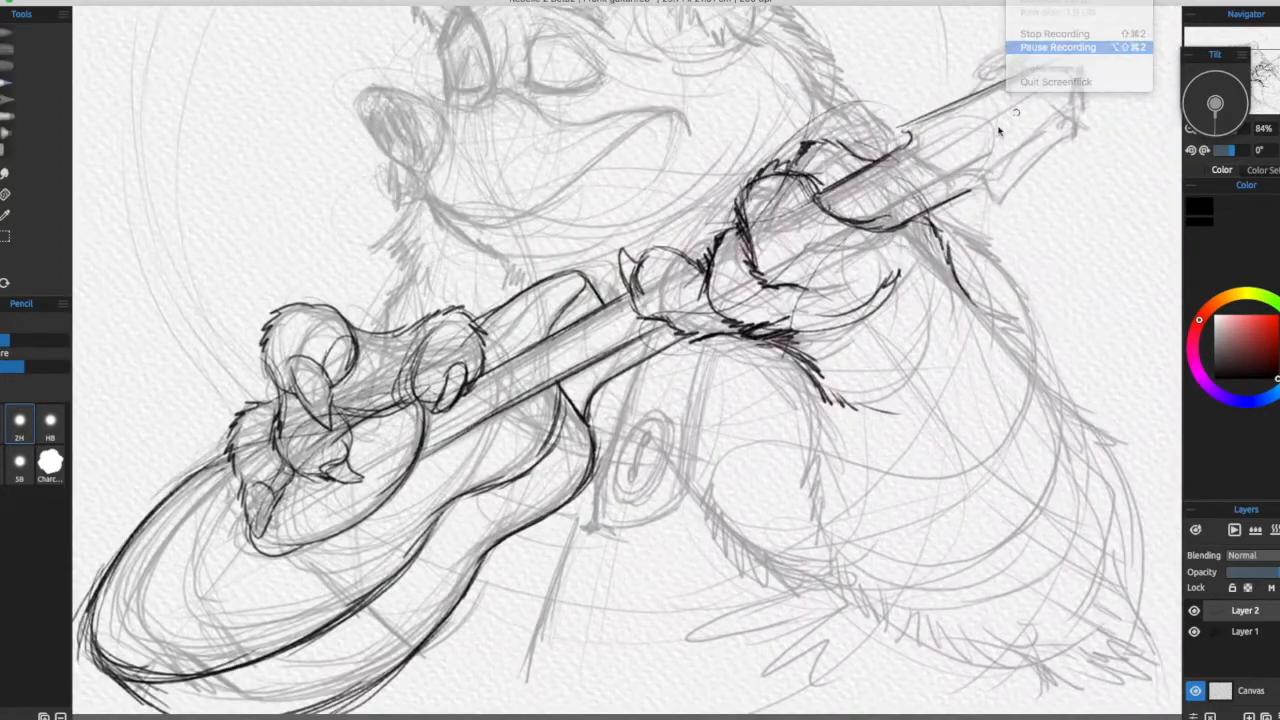
# Step: Draw the narrow slanted rectangular bridge pieces on the guitar body's front, just below the strumming hand
pyautogui.click(1080, 46)
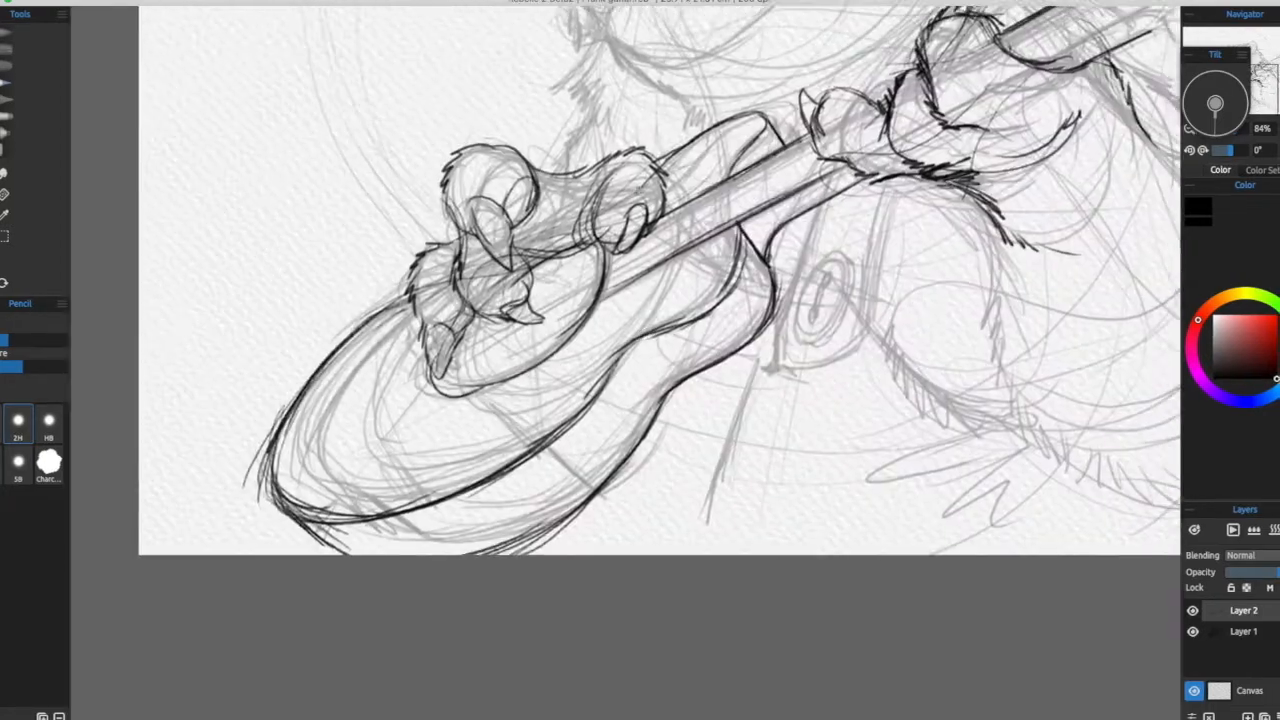
pyautogui.moveTo(694, 155)
pyautogui.mouseDown()
pyautogui.moveTo(643, 187)
pyautogui.moveTo(629, 236)
pyautogui.mouseUp()
pyautogui.moveTo(466, 286); pyautogui.dragTo(552, 262)
pyautogui.moveTo(376, 324); pyautogui.dragTo(324, 372)
pyautogui.moveTo(390, 430); pyautogui.dragTo(396, 351)
pyautogui.moveTo(351, 280); pyautogui.dragTo(338, 468)
pyautogui.moveTo(346, 352); pyautogui.dragTo(418, 350)
pyautogui.moveTo(414, 384)
pyautogui.mouseDown()
pyautogui.moveTo(417, 350)
pyautogui.moveTo(449, 349)
pyautogui.moveTo(487, 322)
pyautogui.mouseUp()
pyautogui.moveTo(494, 265); pyautogui.dragTo(473, 273)
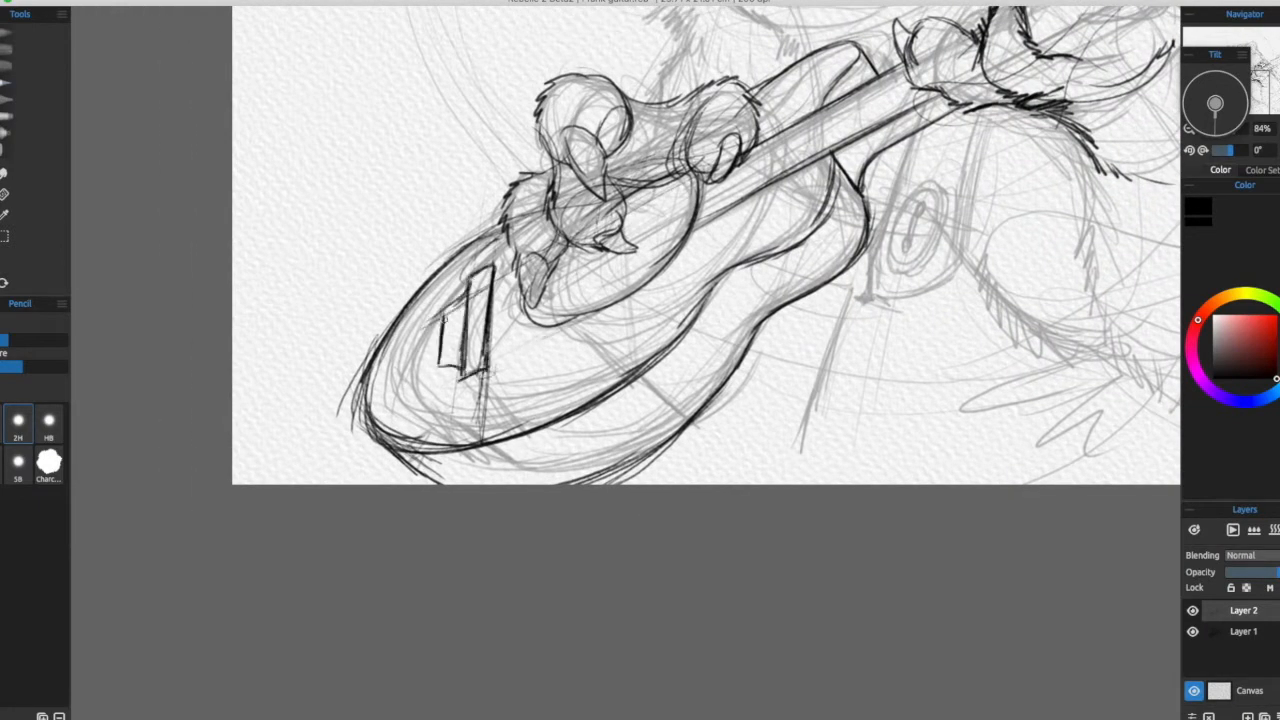
# Step: Add fine string lines across the bridge pieces and hatch the shaded underside of the neck down to the body joint
pyautogui.moveTo(449, 319); pyautogui.dragTo(571, 241)
pyautogui.moveTo(571, 260); pyautogui.dragTo(367, 326)
pyautogui.moveTo(209, 439); pyautogui.dragTo(339, 345)
pyautogui.moveTo(339, 345); pyautogui.dragTo(355, 274)
pyautogui.moveTo(660, 160)
pyautogui.mouseDown()
pyautogui.moveTo(538, 272)
pyautogui.moveTo(556, 292)
pyautogui.mouseUp()
pyautogui.moveTo(556, 270); pyautogui.dragTo(613, 222)
pyautogui.moveTo(875, 253)
pyautogui.mouseDown()
pyautogui.moveTo(786, 642)
pyautogui.moveTo(829, 579)
pyautogui.moveTo(858, 437)
pyautogui.moveTo(849, 468)
pyautogui.moveTo(929, 416)
pyautogui.mouseUp()
pyautogui.click(5, 100)
pyautogui.moveTo(212, 228); pyautogui.dragTo(292, 326)
pyautogui.moveTo(352, 228)
pyautogui.mouseDown()
pyautogui.moveTo(382, 210)
pyautogui.moveTo(360, 312)
pyautogui.mouseUp()
pyautogui.press('super+z')
pyautogui.press('super+z')
pyautogui.press('super+z')
pyautogui.moveTo(380, 260); pyautogui.dragTo(468, 274)
pyautogui.click(5, 84)
pyautogui.moveTo(374, 276); pyautogui.dragTo(430, 242)
pyautogui.press('super+z')
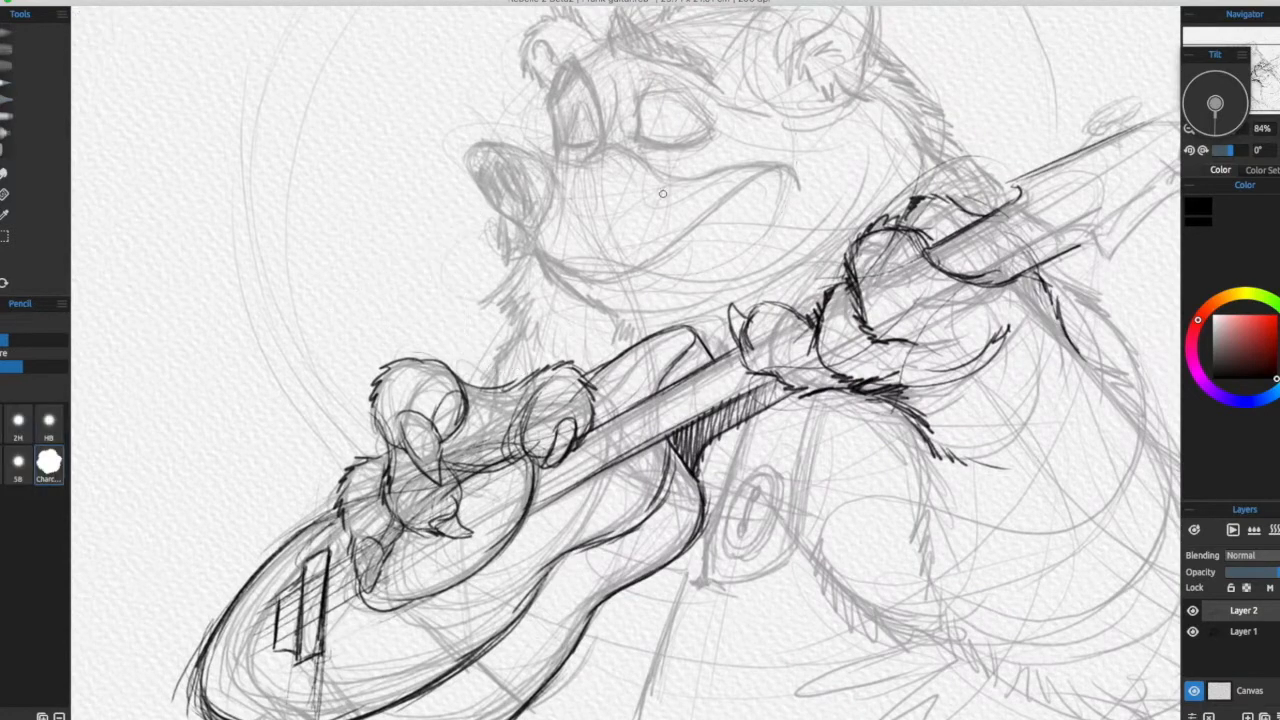
pyautogui.press('super+z')
pyautogui.click(5, 100)
pyautogui.moveTo(340, 292)
pyautogui.mouseDown()
pyautogui.moveTo(503, 252)
pyautogui.moveTo(610, 174)
pyautogui.mouseUp()
pyautogui.press('super+z')
pyautogui.press('super+z')
pyautogui.moveTo(272, 290); pyautogui.dragTo(466, 180)
pyautogui.press('super+z')
# Step: With the 2H pencil, draw the nut at the neck's end and outline a long headstock with a rounded tip
pyautogui.moveTo(860, 360); pyautogui.dragTo(657, 382)
pyautogui.moveTo(1066, 381)
pyautogui.mouseDown()
pyautogui.moveTo(960, 448)
pyautogui.moveTo(774, 425)
pyautogui.mouseUp()
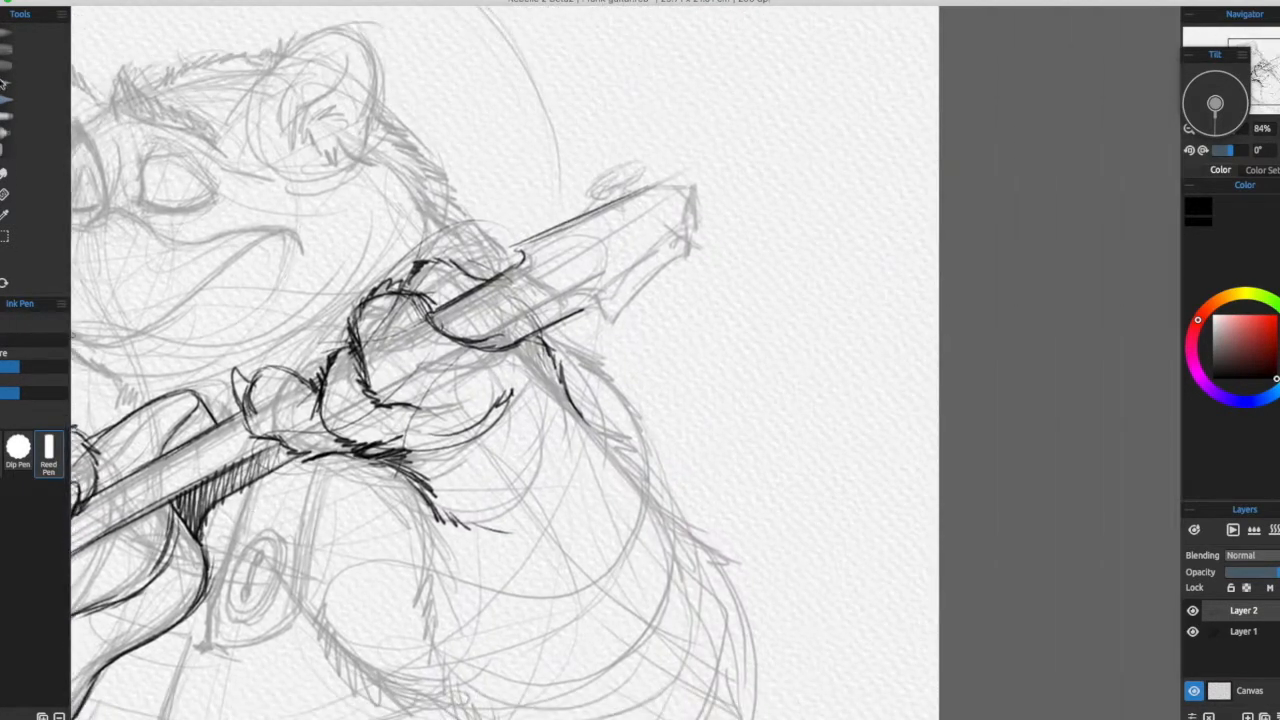
pyautogui.click(5, 84)
pyautogui.moveTo(747, 274); pyautogui.dragTo(691, 323)
pyautogui.moveTo(424, 387); pyautogui.dragTo(522, 337)
pyautogui.moveTo(476, 335)
pyautogui.mouseDown()
pyautogui.moveTo(390, 329)
pyautogui.moveTo(384, 387)
pyautogui.mouseUp()
pyautogui.moveTo(368, 353); pyautogui.dragTo(378, 339)
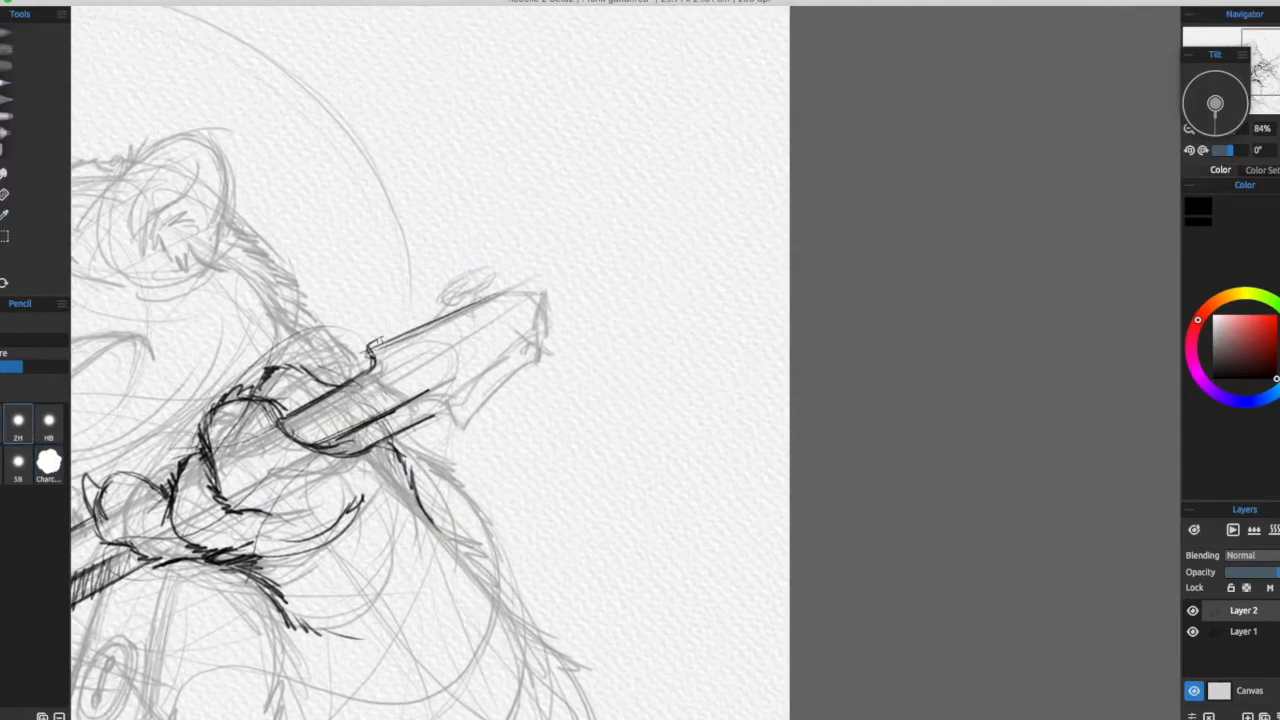
pyautogui.moveTo(534, 353); pyautogui.dragTo(629, 290)
pyautogui.moveTo(508, 269); pyautogui.dragTo(627, 335)
pyautogui.moveTo(514, 429)
pyautogui.mouseDown()
pyautogui.moveTo(868, 266)
pyautogui.moveTo(471, 286)
pyautogui.mouseUp()
pyautogui.moveTo(314, 230); pyautogui.dragTo(353, 253)
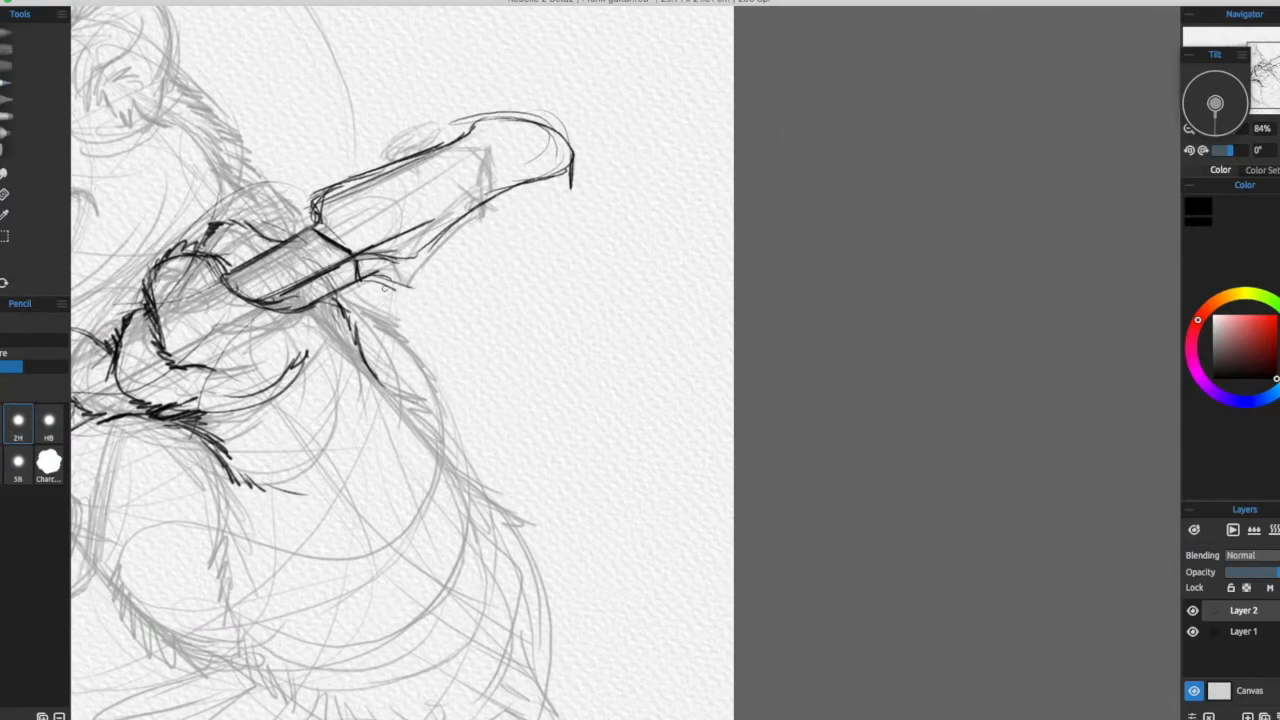
# Step: Erase the headstock outline and redraw its upper edge from the nut toward the tip
pyautogui.moveTo(376, 406)
pyautogui.mouseDown()
pyautogui.moveTo(791, 360)
pyautogui.moveTo(588, 462)
pyautogui.mouseUp()
pyautogui.press('e')
pyautogui.moveTo(783, 202)
pyautogui.mouseDown()
pyautogui.moveTo(617, 360)
pyautogui.moveTo(655, 322)
pyautogui.mouseUp()
pyautogui.press('e')
pyautogui.moveTo(482, 479)
pyautogui.mouseDown()
pyautogui.moveTo(733, 269)
pyautogui.moveTo(452, 468)
pyautogui.mouseUp()
pyautogui.moveTo(458, 285)
pyautogui.mouseDown()
pyautogui.moveTo(522, 253)
pyautogui.moveTo(511, 255)
pyautogui.mouseUp()
pyautogui.moveTo(530, 270)
pyautogui.mouseDown()
pyautogui.moveTo(616, 207)
pyautogui.moveTo(555, 287)
pyautogui.moveTo(555, 247)
pyautogui.mouseUp()
pyautogui.moveTo(632, 301)
pyautogui.mouseDown()
pyautogui.moveTo(897, 202)
pyautogui.moveTo(691, 253)
pyautogui.moveTo(710, 194)
pyautogui.mouseUp()
pyautogui.moveTo(595, 161); pyautogui.dragTo(738, 98)
pyautogui.moveTo(753, 130)
pyautogui.mouseDown()
pyautogui.moveTo(640, 261)
pyautogui.moveTo(687, 221)
pyautogui.mouseUp()
pyautogui.moveTo(640, 250)
pyautogui.mouseDown()
pyautogui.moveTo(845, 147)
pyautogui.moveTo(641, 215)
pyautogui.mouseUp()
pyautogui.moveTo(598, 201); pyautogui.dragTo(678, 160)
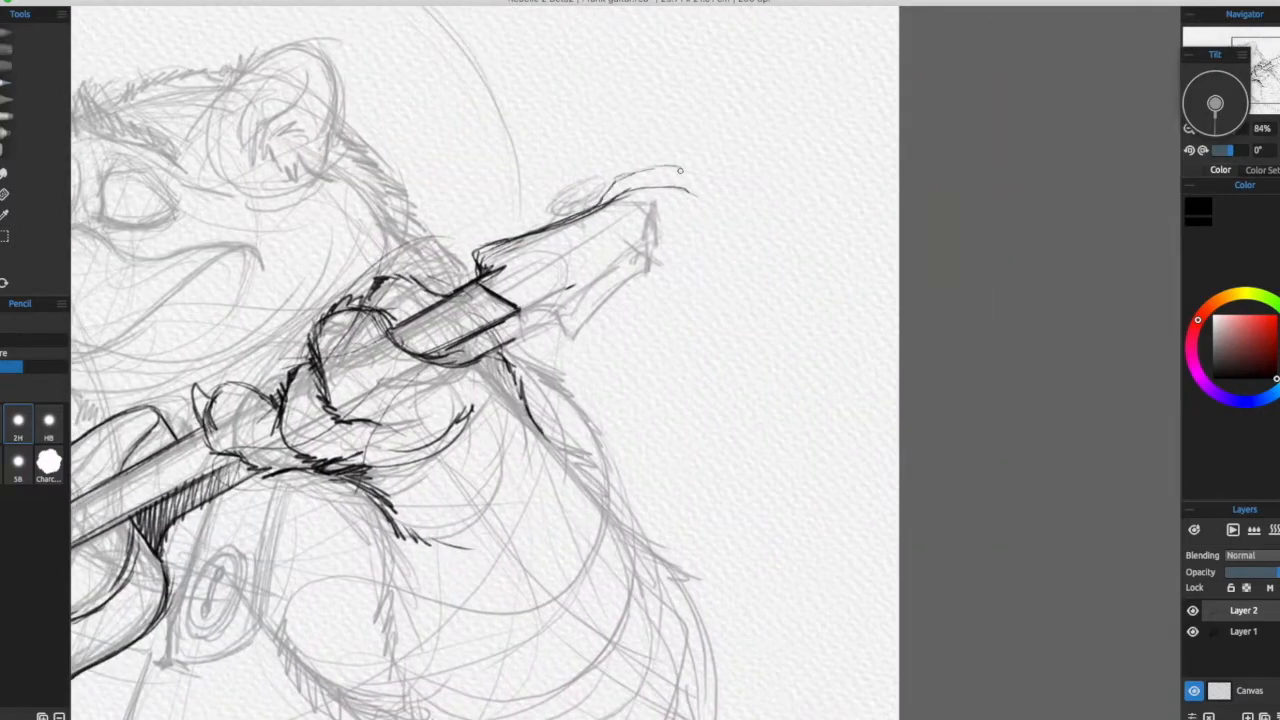
# Step: Close the headstock around its rounded tip and sketch its lower edge with a parallel line for thickness
pyautogui.moveTo(502, 316); pyautogui.dragTo(514, 311)
pyautogui.moveTo(617, 308)
pyautogui.mouseDown()
pyautogui.moveTo(586, 297)
pyautogui.moveTo(490, 360)
pyautogui.mouseUp()
pyautogui.moveTo(405, 351); pyautogui.dragTo(616, 222)
pyautogui.moveTo(475, 340)
pyautogui.mouseDown()
pyautogui.moveTo(992, 257)
pyautogui.moveTo(522, 402)
pyautogui.moveTo(494, 278)
pyautogui.mouseUp()
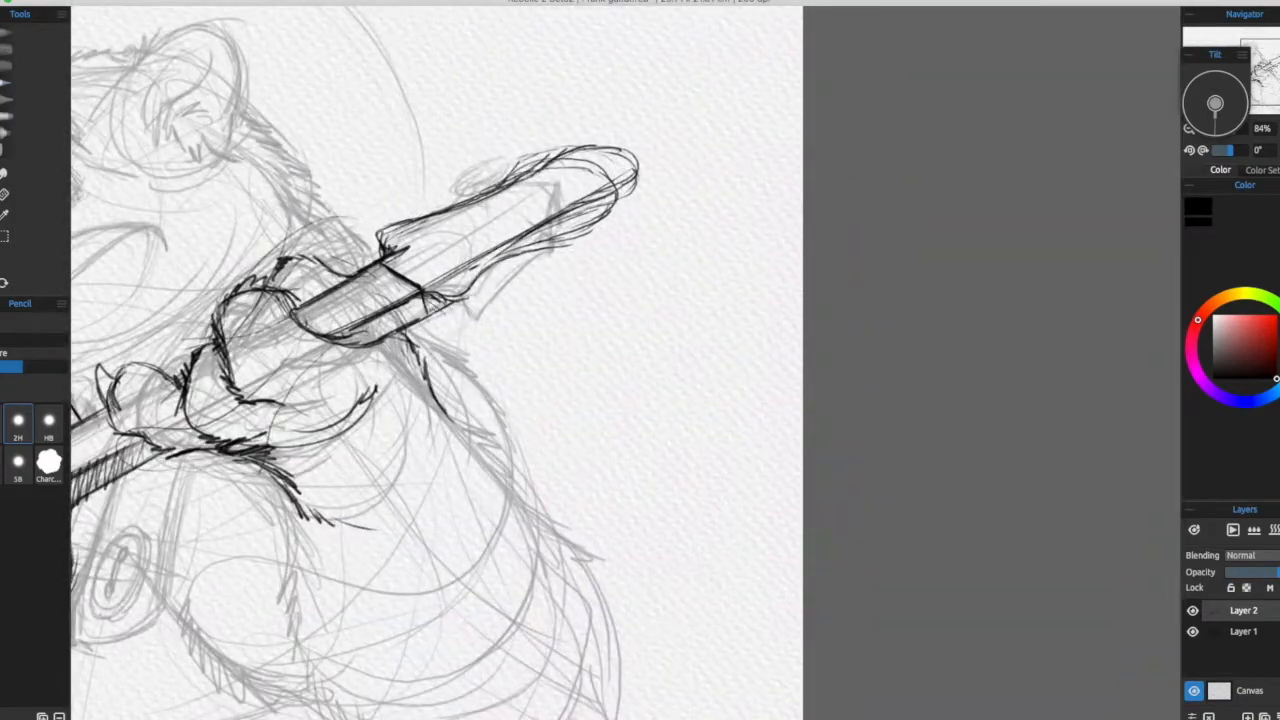
pyautogui.moveTo(380, 315)
pyautogui.mouseDown()
pyautogui.moveTo(531, 458)
pyautogui.moveTo(868, 209)
pyautogui.moveTo(601, 327)
pyautogui.mouseUp()
pyautogui.moveTo(784, 146); pyautogui.dragTo(802, 210)
pyautogui.press('super+z')
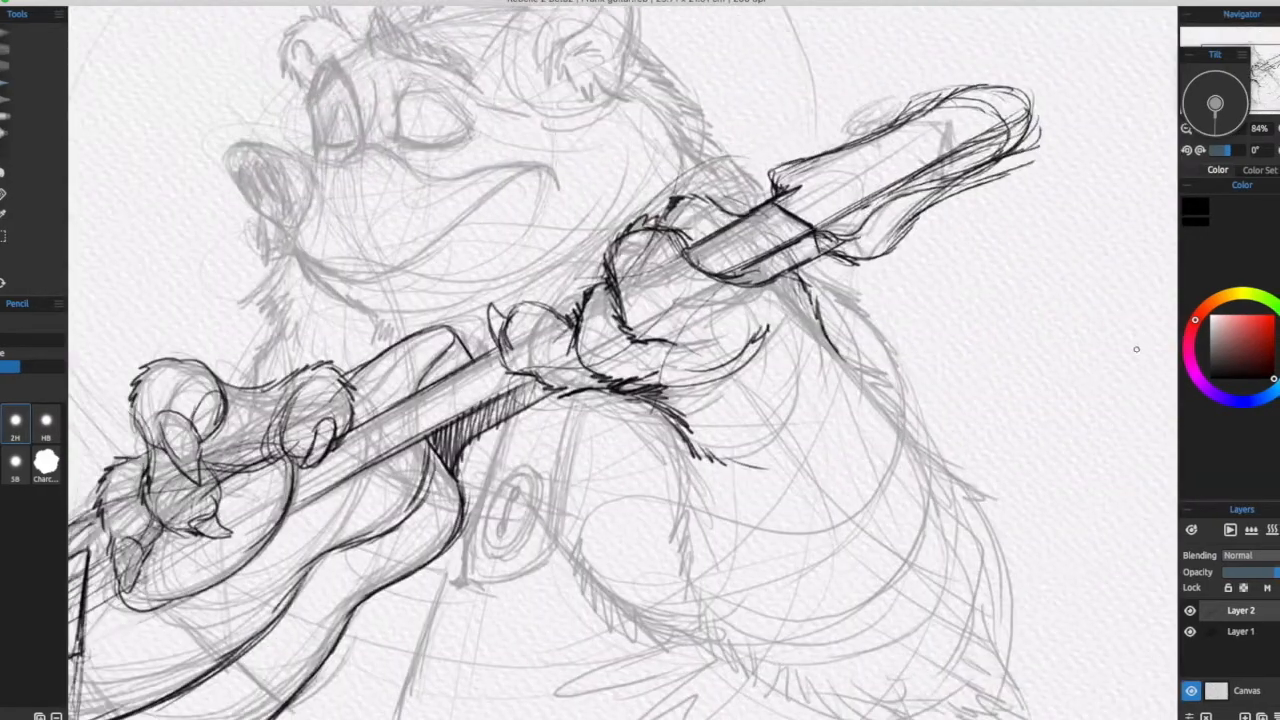
pyautogui.moveTo(1134, 350); pyautogui.dragTo(724, 490)
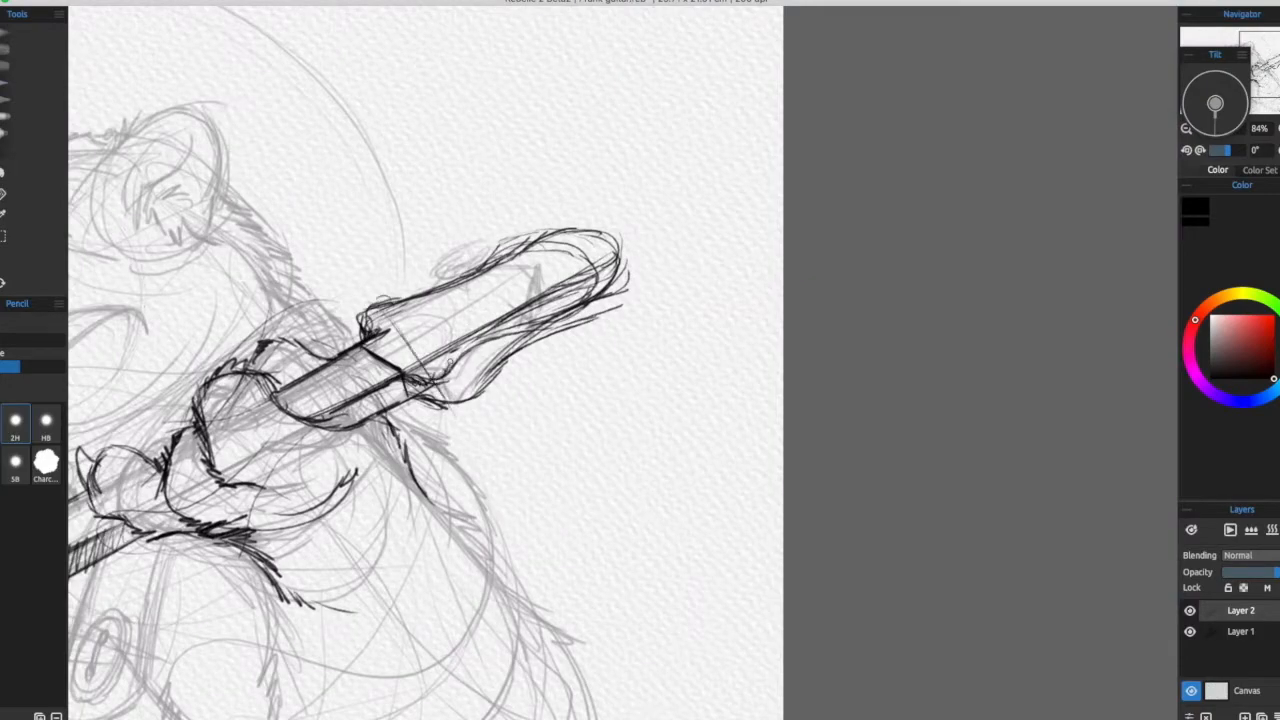
pyautogui.moveTo(480, 417)
pyautogui.mouseDown()
pyautogui.moveTo(708, 429)
pyautogui.moveTo(674, 449)
pyautogui.mouseUp()
# Step: Erase the long rounded headstock and sketch a headstock that curls back into a scroll shape instead
pyautogui.press('e')
pyautogui.moveTo(748, 362)
pyautogui.mouseDown()
pyautogui.moveTo(843, 266)
pyautogui.moveTo(614, 303)
pyautogui.moveTo(733, 385)
pyautogui.moveTo(816, 339)
pyautogui.mouseUp()
pyautogui.press('b')
pyautogui.moveTo(733, 385); pyautogui.dragTo(818, 318)
pyautogui.moveTo(694, 262); pyautogui.dragTo(697, 197)
pyautogui.moveTo(664, 205); pyautogui.dragTo(764, 206)
pyautogui.moveTo(753, 177); pyautogui.dragTo(750, 336)
pyautogui.moveTo(700, 320)
pyautogui.mouseDown()
pyautogui.moveTo(878, 306)
pyautogui.moveTo(560, 378)
pyautogui.mouseUp()
pyautogui.moveTo(512, 444); pyautogui.dragTo(667, 304)
pyautogui.moveTo(518, 256); pyautogui.dragTo(576, 225)
# Step: Draw the scroll's inner curve down to the neck, thicken the nut and firm up the headstock's lower edge
pyautogui.moveTo(556, 302)
pyautogui.mouseDown()
pyautogui.moveTo(556, 270)
pyautogui.moveTo(582, 325)
pyautogui.mouseUp()
pyautogui.moveTo(560, 330)
pyautogui.mouseDown()
pyautogui.moveTo(722, 204)
pyautogui.moveTo(433, 415)
pyautogui.mouseUp()
pyautogui.moveTo(413, 454)
pyautogui.mouseDown()
pyautogui.moveTo(415, 483)
pyautogui.moveTo(388, 461)
pyautogui.mouseUp()
pyautogui.moveTo(377, 412); pyautogui.dragTo(390, 442)
pyautogui.moveTo(390, 442)
pyautogui.mouseDown()
pyautogui.moveTo(811, 195)
pyautogui.moveTo(422, 358)
pyautogui.mouseUp()
pyautogui.moveTo(429, 364)
pyautogui.mouseDown()
pyautogui.moveTo(411, 333)
pyautogui.moveTo(423, 398)
pyautogui.mouseUp()
pyautogui.moveTo(401, 478)
pyautogui.mouseDown()
pyautogui.moveTo(846, 371)
pyautogui.moveTo(500, 491)
pyautogui.mouseUp()
pyautogui.moveTo(522, 416); pyautogui.dragTo(643, 351)
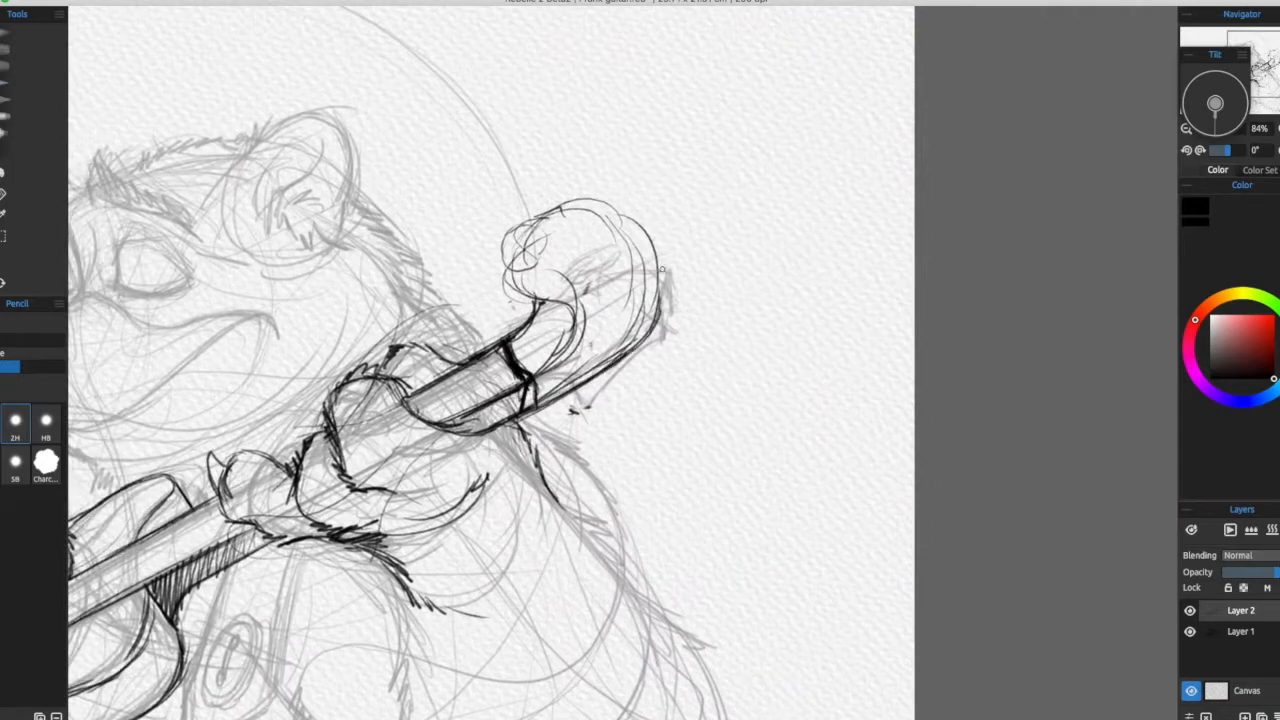
# Step: Strengthen the outer contour of the curled headstock from its round end along the back edge
pyautogui.moveTo(508, 258); pyautogui.dragTo(482, 283)
pyautogui.moveTo(488, 246)
pyautogui.mouseDown()
pyautogui.moveTo(506, 298)
pyautogui.moveTo(547, 340)
pyautogui.mouseUp()
pyautogui.moveTo(556, 340); pyautogui.dragTo(531, 380)
pyautogui.moveTo(450, 400)
pyautogui.mouseDown()
pyautogui.moveTo(893, 238)
pyautogui.moveTo(471, 352)
pyautogui.moveTo(421, 382)
pyautogui.mouseUp()
pyautogui.moveTo(456, 260)
pyautogui.mouseDown()
pyautogui.moveTo(525, 343)
pyautogui.moveTo(478, 383)
pyautogui.mouseUp()
pyautogui.moveTo(487, 403); pyautogui.dragTo(614, 332)
pyautogui.moveTo(545, 357)
pyautogui.mouseDown()
pyautogui.moveTo(579, 345)
pyautogui.moveTo(590, 322)
pyautogui.mouseUp()
# Step: Draw tuning pegs with short shafts and oval buttons along the headstock's outer edge, undoing the strokes that go wrong
pyautogui.moveTo(297, 621)
pyautogui.mouseDown()
pyautogui.moveTo(720, 337)
pyautogui.moveTo(157, 643)
pyautogui.mouseUp()
pyautogui.moveTo(416, 350)
pyautogui.mouseDown()
pyautogui.moveTo(374, 402)
pyautogui.moveTo(541, 325)
pyautogui.mouseUp()
pyautogui.moveTo(496, 482)
pyautogui.mouseDown()
pyautogui.moveTo(789, 551)
pyautogui.moveTo(566, 651)
pyautogui.mouseUp()
pyautogui.moveTo(556, 322)
pyautogui.mouseDown()
pyautogui.moveTo(676, 304)
pyautogui.moveTo(646, 294)
pyautogui.mouseUp()
pyautogui.moveTo(592, 337)
pyautogui.mouseDown()
pyautogui.moveTo(760, 330)
pyautogui.moveTo(482, 328)
pyautogui.moveTo(504, 118)
pyautogui.mouseUp()
pyautogui.scroll(2, 760, 330)
pyautogui.moveTo(550, 321); pyautogui.dragTo(512, 332)
pyautogui.moveTo(567, 251)
pyautogui.mouseDown()
pyautogui.moveTo(447, 324)
pyautogui.moveTo(470, 362)
pyautogui.mouseUp()
pyautogui.press('super+z')
pyautogui.moveTo(578, 361)
pyautogui.mouseDown()
pyautogui.moveTo(629, 431)
pyautogui.moveTo(601, 423)
pyautogui.mouseUp()
pyautogui.moveTo(349, 331); pyautogui.dragTo(366, 350)
pyautogui.press('super+z')
pyautogui.press('super+z')
pyautogui.moveTo(329, 303)
pyautogui.mouseDown()
pyautogui.moveTo(366, 342)
pyautogui.moveTo(334, 304)
pyautogui.mouseUp()
pyautogui.moveTo(588, 432)
pyautogui.mouseDown()
pyautogui.moveTo(797, 366)
pyautogui.moveTo(664, 442)
pyautogui.mouseUp()
pyautogui.press('super+z')
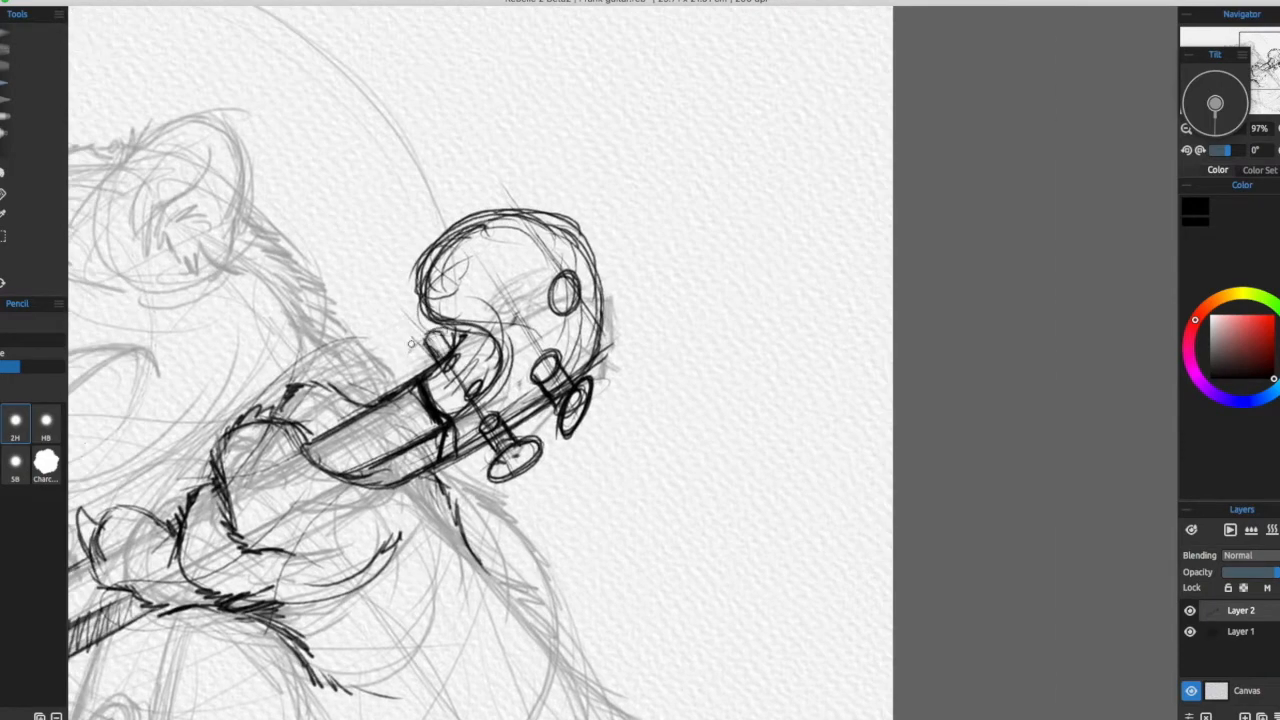
# Step: Draw the tuning peg on the inner side of the headstock, beside the nut
pyautogui.moveTo(398, 345); pyautogui.dragTo(258, 431)
pyautogui.moveTo(459, 399); pyautogui.dragTo(438, 420)
pyautogui.moveTo(438, 392)
pyautogui.mouseDown()
pyautogui.moveTo(446, 460)
pyautogui.moveTo(579, 444)
pyautogui.mouseUp()
pyautogui.moveTo(521, 347)
pyautogui.mouseDown()
pyautogui.moveTo(498, 350)
pyautogui.moveTo(490, 230)
pyautogui.mouseUp()
pyautogui.moveTo(528, 342); pyautogui.dragTo(634, 395)
pyautogui.moveTo(500, 450); pyautogui.dragTo(807, 271)
pyautogui.moveTo(807, 271)
pyautogui.mouseDown()
pyautogui.moveTo(647, 466)
pyautogui.moveTo(700, 340)
pyautogui.moveTo(471, 306)
pyautogui.moveTo(431, 350)
pyautogui.mouseUp()
# Step: Draw the bear's near eyebrow as a tapered furry band, pointed at the forehead and squared off at its outer end
pyautogui.moveTo(1040, 85); pyautogui.dragTo(1140, 25)
pyautogui.moveTo(760, 200)
pyautogui.mouseDown()
pyautogui.moveTo(725, 240)
pyautogui.moveTo(760, 215)
pyautogui.mouseUp()
pyautogui.moveTo(700, 200); pyautogui.dragTo(731, 480)
pyautogui.moveTo(660, 330); pyautogui.dragTo(646, 346)
pyautogui.moveTo(557, 186); pyautogui.dragTo(550, 254)
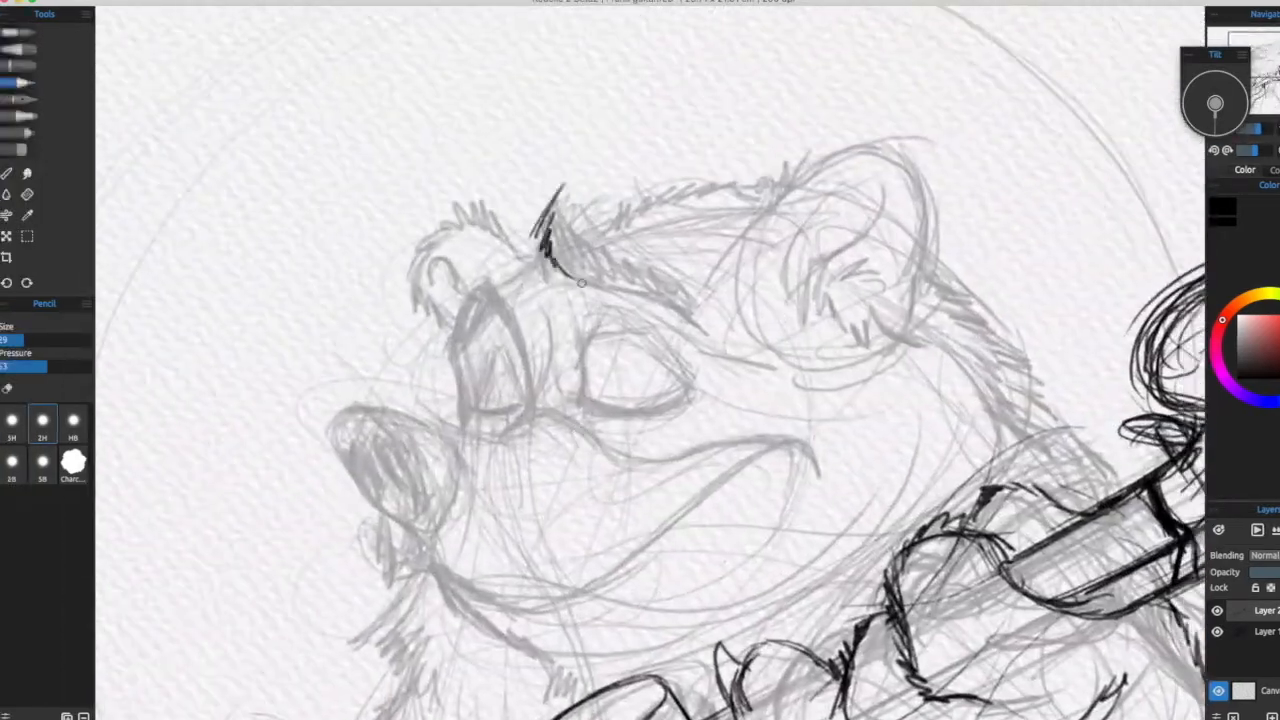
pyautogui.moveTo(700, 340); pyautogui.dragTo(591, 303)
pyautogui.moveTo(443, 214); pyautogui.dragTo(591, 277)
pyautogui.moveTo(448, 145); pyautogui.dragTo(583, 262)
pyautogui.moveTo(745, 328)
pyautogui.mouseDown()
pyautogui.moveTo(822, 328)
pyautogui.moveTo(856, 369)
pyautogui.moveTo(869, 290)
pyautogui.mouseUp()
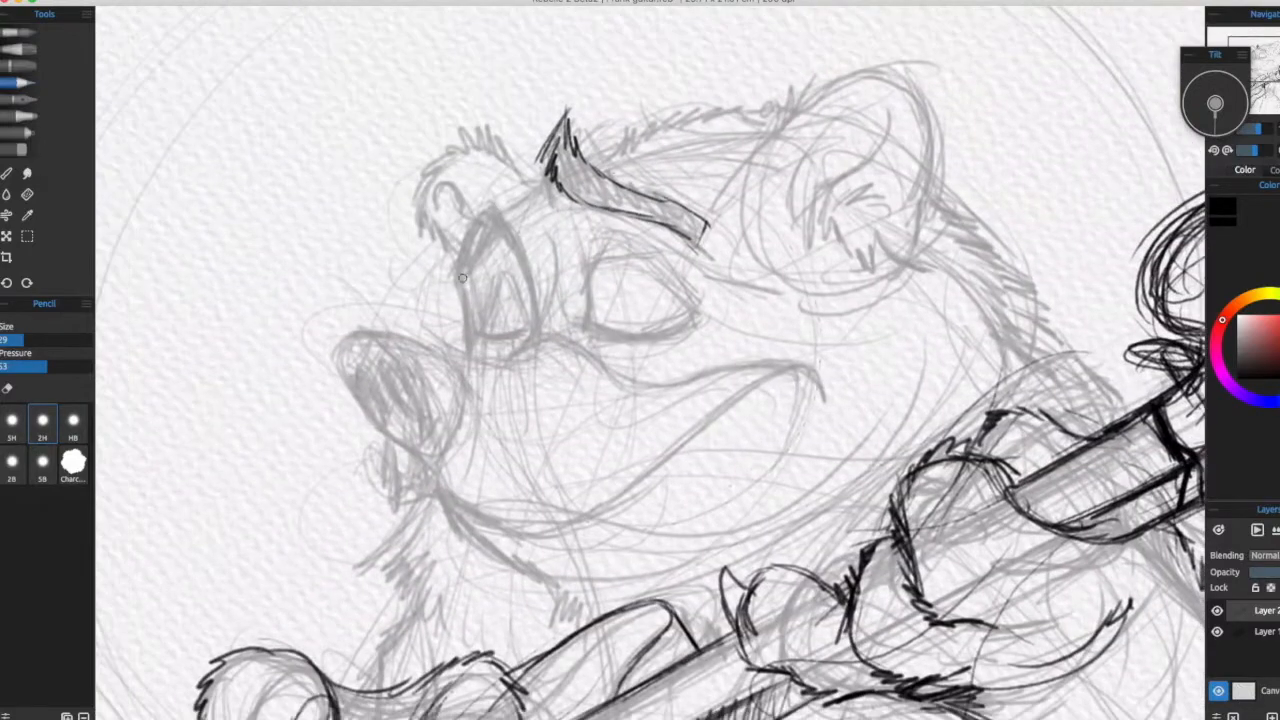
# Step: Draw the bear's far eyebrow as a narrow furry band and outline the closed far eye beneath it, undoing a stray stroke
pyautogui.moveTo(475, 242); pyautogui.dragTo(459, 282)
pyautogui.moveTo(720, 358)
pyautogui.mouseDown()
pyautogui.moveTo(720, 477)
pyautogui.moveTo(700, 400)
pyautogui.mouseUp()
pyautogui.press('super+z')
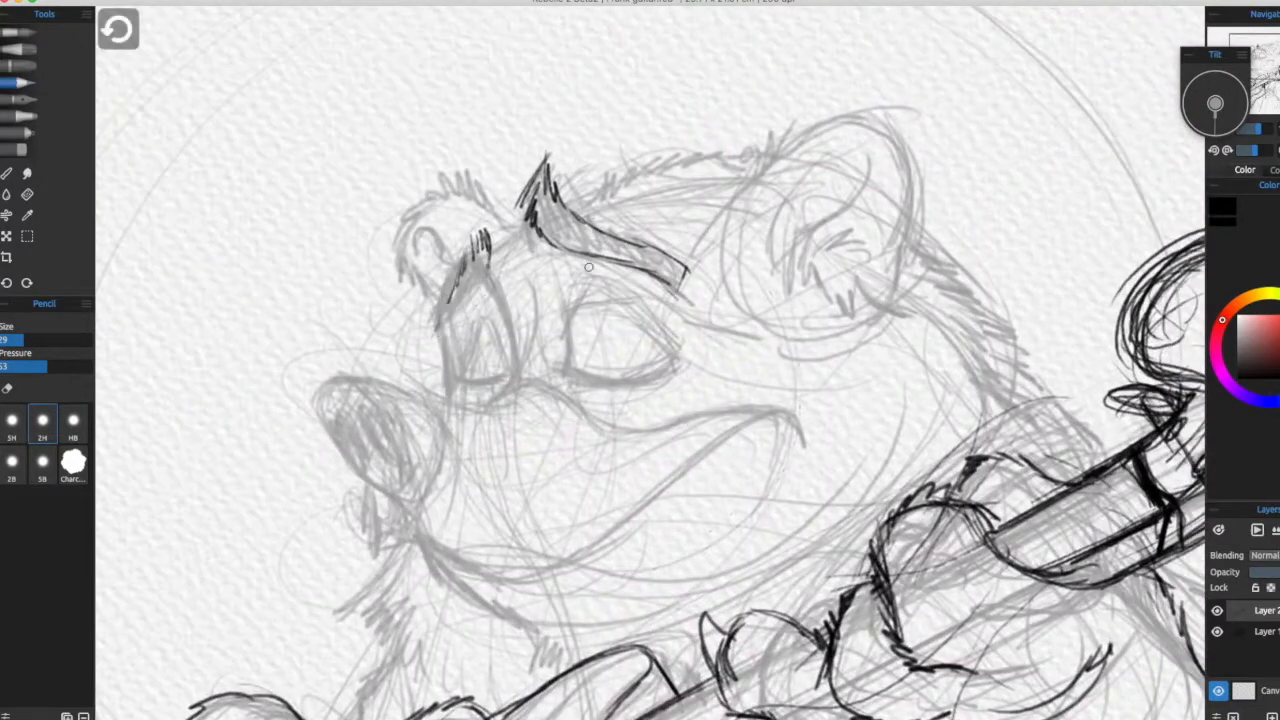
pyautogui.scroll(2, 544, 359)
pyautogui.moveTo(491, 270); pyautogui.dragTo(456, 360)
pyautogui.moveTo(565, 419)
pyautogui.mouseDown()
pyautogui.moveTo(545, 373)
pyautogui.moveTo(525, 393)
pyautogui.mouseUp()
pyautogui.moveTo(462, 272); pyautogui.dragTo(493, 373)
pyautogui.moveTo(525, 393)
pyautogui.mouseDown()
pyautogui.moveTo(585, 379)
pyautogui.moveTo(535, 382)
pyautogui.mouseUp()
pyautogui.moveTo(595, 475); pyautogui.dragTo(635, 583)
pyautogui.moveTo(515, 431); pyautogui.dragTo(530, 476)
pyautogui.moveTo(610, 505); pyautogui.dragTo(590, 511)
# Step: Outline the bear's near eye with an arched upper edge and a heavy closed lower lid, undoing a misplaced stroke
pyautogui.moveTo(509, 480)
pyautogui.mouseDown()
pyautogui.moveTo(572, 482)
pyautogui.moveTo(703, 349)
pyautogui.mouseUp()
pyautogui.moveTo(650, 262); pyautogui.dragTo(635, 316)
pyautogui.moveTo(750, 345); pyautogui.dragTo(795, 334)
pyautogui.moveTo(665, 313); pyautogui.dragTo(727, 310)
pyautogui.moveTo(831, 392)
pyautogui.mouseDown()
pyautogui.moveTo(714, 460)
pyautogui.moveTo(625, 417)
pyautogui.mouseUp()
pyautogui.moveTo(529, 335); pyautogui.dragTo(574, 340)
pyautogui.press('super+z')
# Step: Draw the far ear with short fur strokes around its rim and a small inner-ear contour
pyautogui.moveTo(789, 99); pyautogui.dragTo(765, 141)
pyautogui.moveTo(498, 379); pyautogui.dragTo(517, 374)
pyautogui.moveTo(600, 370)
pyautogui.mouseDown()
pyautogui.moveTo(589, 384)
pyautogui.moveTo(572, 364)
pyautogui.mouseUp()
pyautogui.moveTo(529, 325)
pyautogui.mouseDown()
pyautogui.moveTo(525, 362)
pyautogui.moveTo(631, 350)
pyautogui.mouseUp()
pyautogui.moveTo(634, 371); pyautogui.dragTo(561, 425)
pyautogui.moveTo(453, 395)
pyautogui.mouseDown()
pyautogui.moveTo(466, 343)
pyautogui.moveTo(563, 403)
pyautogui.mouseUp()
pyautogui.moveTo(580, 400)
pyautogui.mouseDown()
pyautogui.moveTo(558, 406)
pyautogui.moveTo(650, 381)
pyautogui.mouseUp()
pyautogui.moveTo(560, 340); pyautogui.dragTo(609, 389)
pyautogui.moveTo(471, 319); pyautogui.dragTo(500, 304)
pyautogui.moveTo(490, 300); pyautogui.dragTo(520, 330)
pyautogui.moveTo(531, 334)
pyautogui.mouseDown()
pyautogui.moveTo(508, 309)
pyautogui.moveTo(459, 373)
pyautogui.mouseUp()
# Step: Draw the oval outline of the bear's nose and the bridge line running back to the far eye
pyautogui.moveTo(482, 484)
pyautogui.mouseDown()
pyautogui.moveTo(400, 400)
pyautogui.moveTo(640, 288)
pyautogui.mouseUp()
pyautogui.moveTo(592, 295); pyautogui.dragTo(672, 294)
pyautogui.moveTo(732, 330); pyautogui.dragTo(680, 327)
pyautogui.moveTo(490, 285); pyautogui.dragTo(536, 352)
pyautogui.moveTo(460, 286); pyautogui.dragTo(378, 288)
pyautogui.moveTo(362, 299); pyautogui.dragTo(434, 400)
pyautogui.moveTo(480, 370); pyautogui.dragTo(471, 465)
pyautogui.moveTo(404, 408); pyautogui.dragTo(450, 460)
# Step: Add the hatched nostril to the nose and draw the small furry upper lip directly below it
pyautogui.moveTo(550, 465); pyautogui.dragTo(613, 448)
pyautogui.moveTo(528, 447); pyautogui.dragTo(492, 431)
pyautogui.moveTo(437, 378)
pyautogui.mouseDown()
pyautogui.moveTo(456, 420)
pyautogui.moveTo(498, 426)
pyautogui.mouseUp()
pyautogui.moveTo(514, 502); pyautogui.dragTo(466, 398)
pyautogui.moveTo(450, 343); pyautogui.dragTo(502, 297)
pyautogui.moveTo(440, 308); pyautogui.dragTo(438, 362)
pyautogui.moveTo(480, 320); pyautogui.dragTo(397, 340)
pyautogui.moveTo(356, 378)
pyautogui.mouseDown()
pyautogui.moveTo(395, 370)
pyautogui.moveTo(375, 400)
pyautogui.mouseUp()
# Step: Draw the long smile line up to the cheek and the furry contour of the lower lip and chin
pyautogui.moveTo(325, 346); pyautogui.dragTo(497, 484)
pyautogui.moveTo(524, 487); pyautogui.dragTo(795, 345)
pyautogui.scroll(-5, 795, 345)
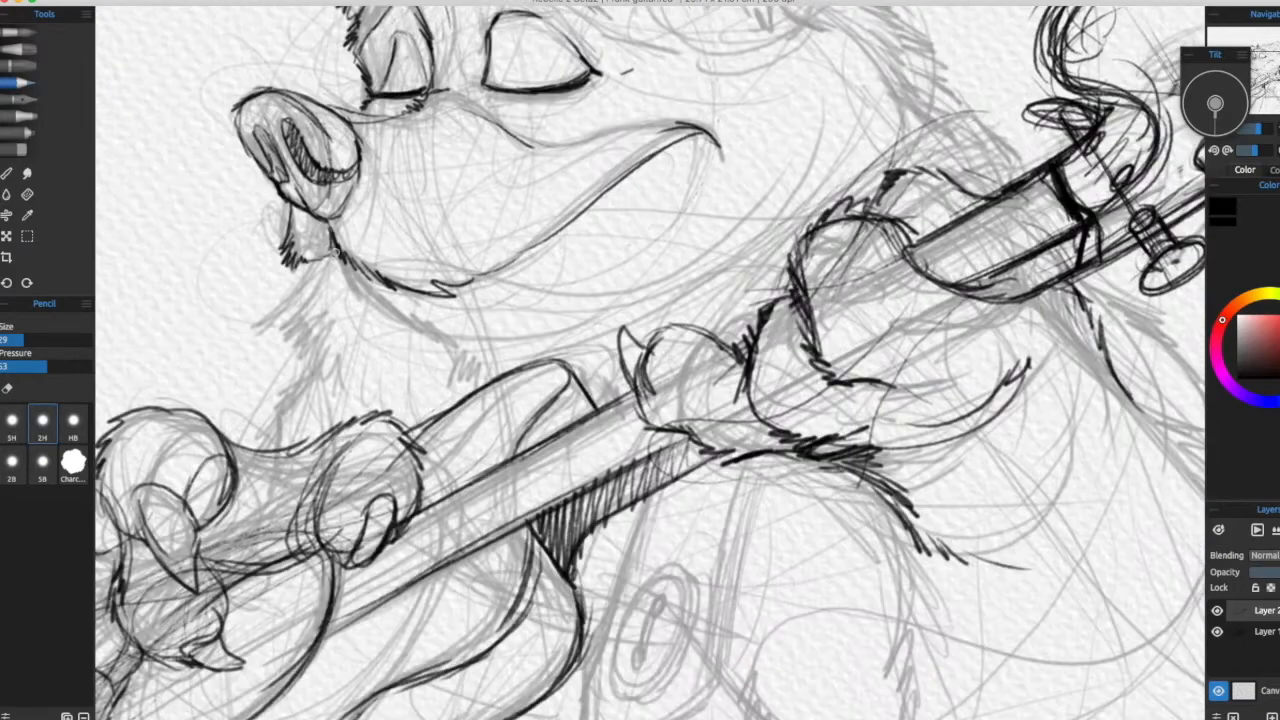
pyautogui.scroll(5, 397, 325)
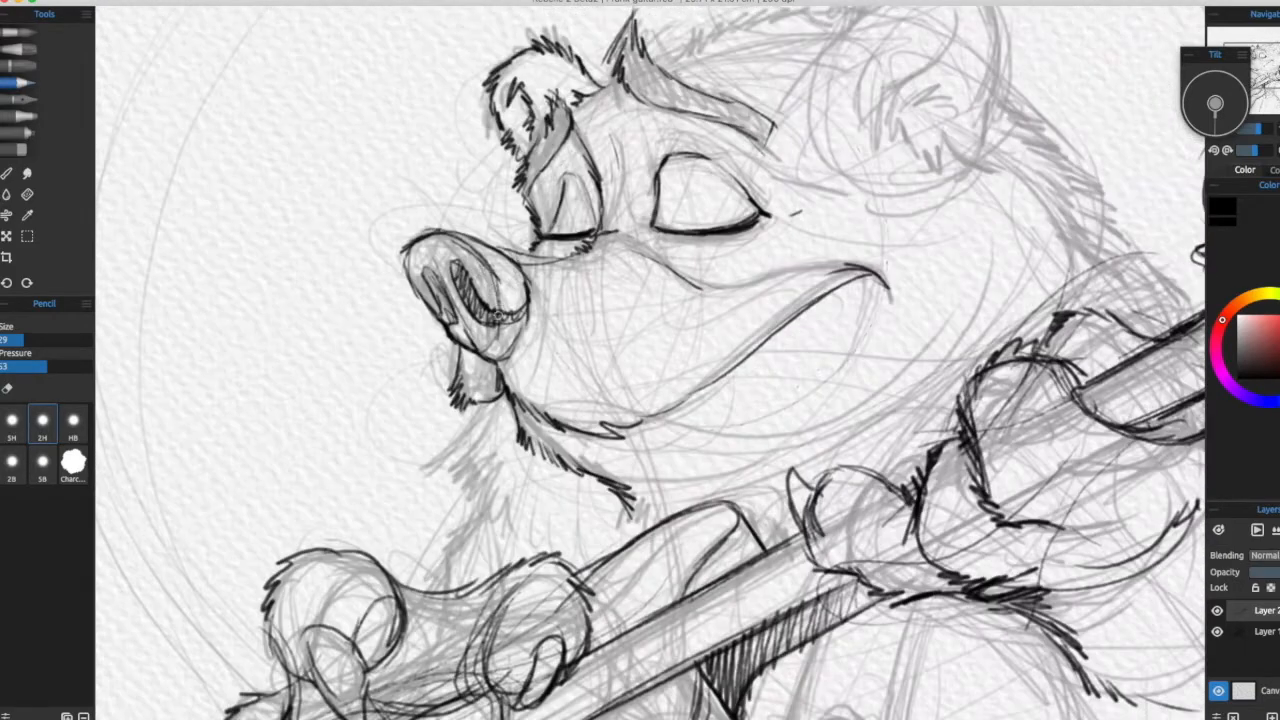
# Step: Draw shaggy neck fur below the chin and the small pointed collar piece above the strumming hand, and hatch the nose
pyautogui.scroll(-5, 442, 234)
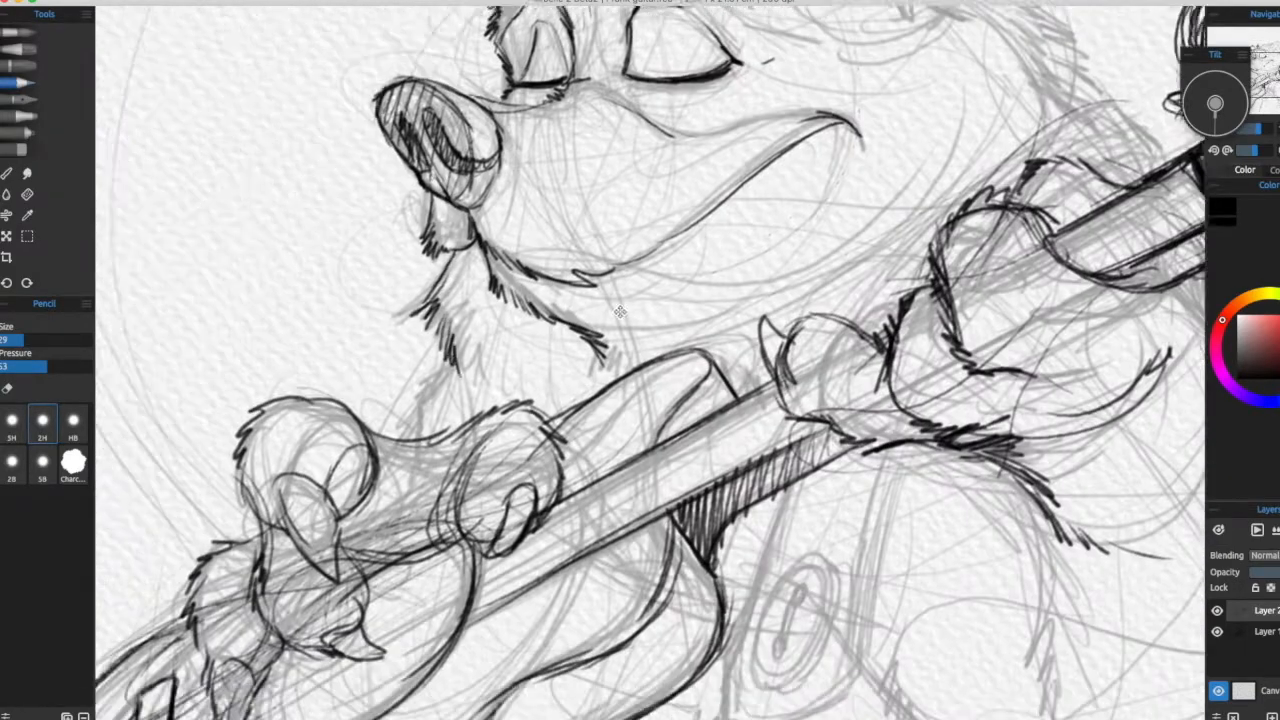
pyautogui.scroll(3, 496, 374)
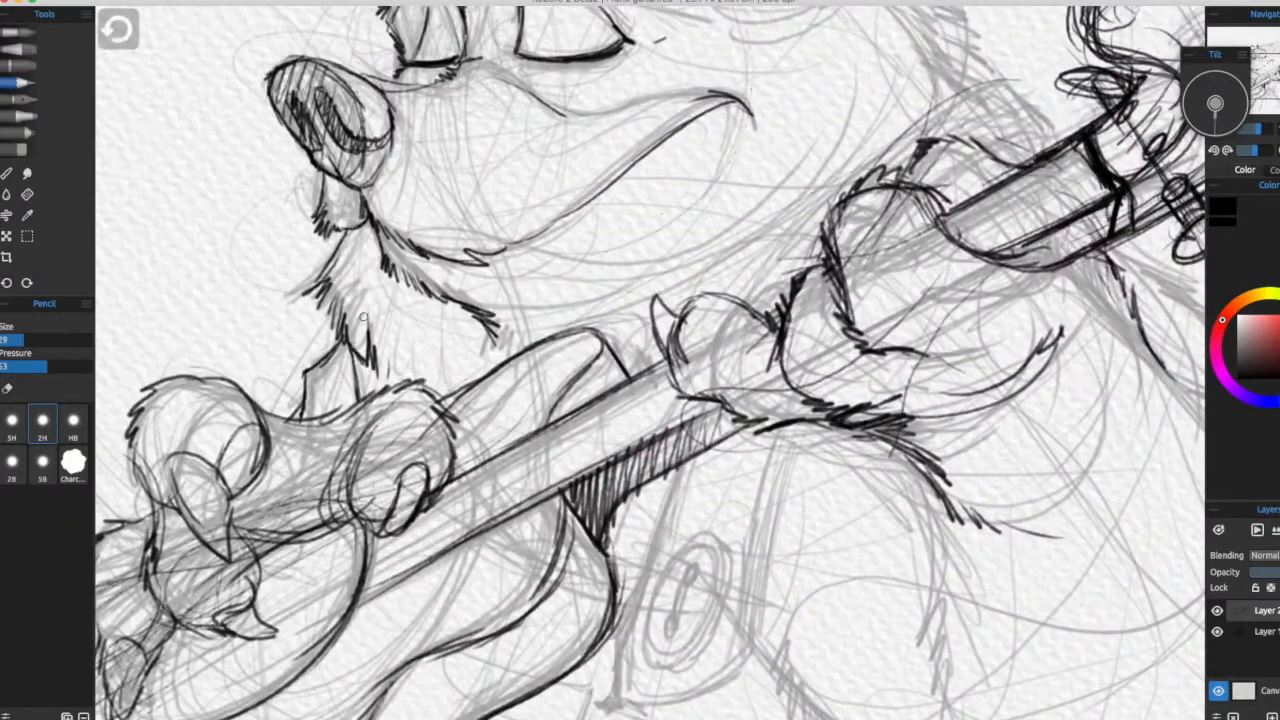
pyautogui.scroll(-2, 510, 390)
pyautogui.scroll(3, 516, 394)
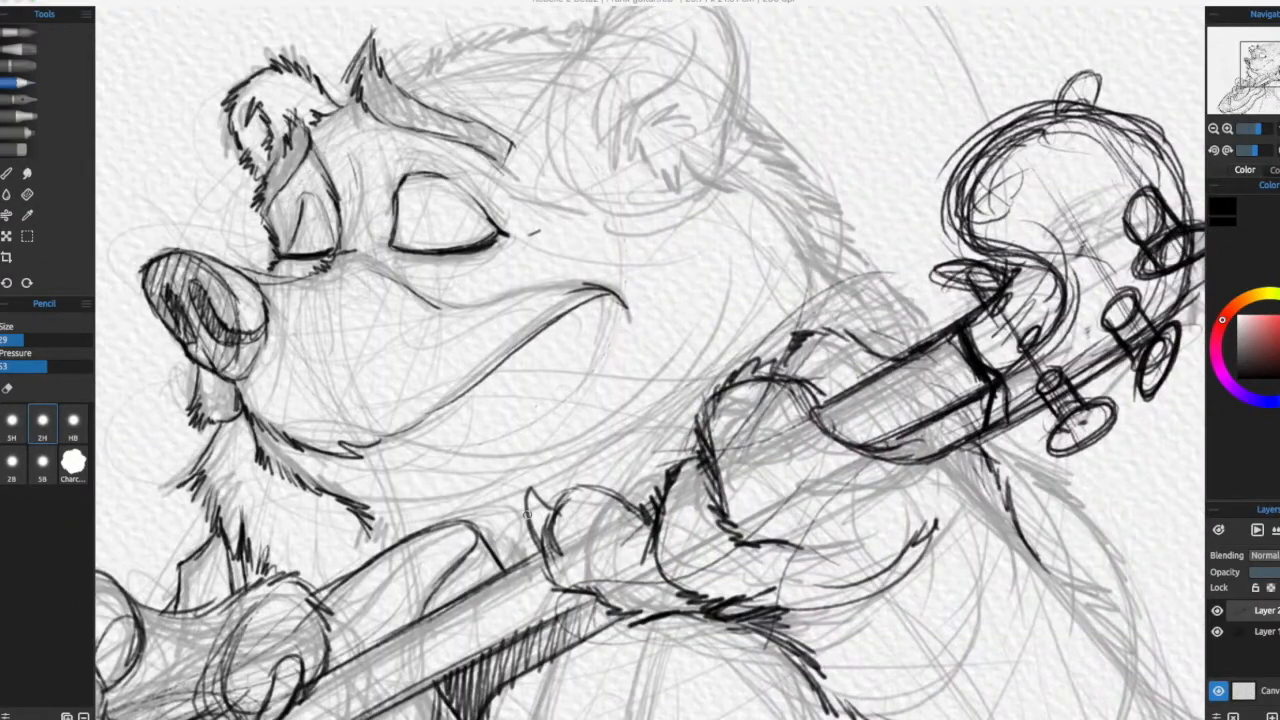
# Step: Draw the furry underside of the jaw and the long cheek curve running down to the fretting hand
pyautogui.scroll(-4, 657, 364)
pyautogui.scroll(3, 650, 362)
pyautogui.moveTo(720, 306); pyautogui.dragTo(612, 446)
pyautogui.scroll(-4, 650, 362)
pyautogui.scroll(3, 650, 362)
pyautogui.moveTo(822, 184); pyautogui.dragTo(579, 281)
# Step: Draw the garment band over the shoulder behind the fretting hand, closing its end beside the guitar's nut
pyautogui.moveTo(436, 332); pyautogui.dragTo(525, 287)
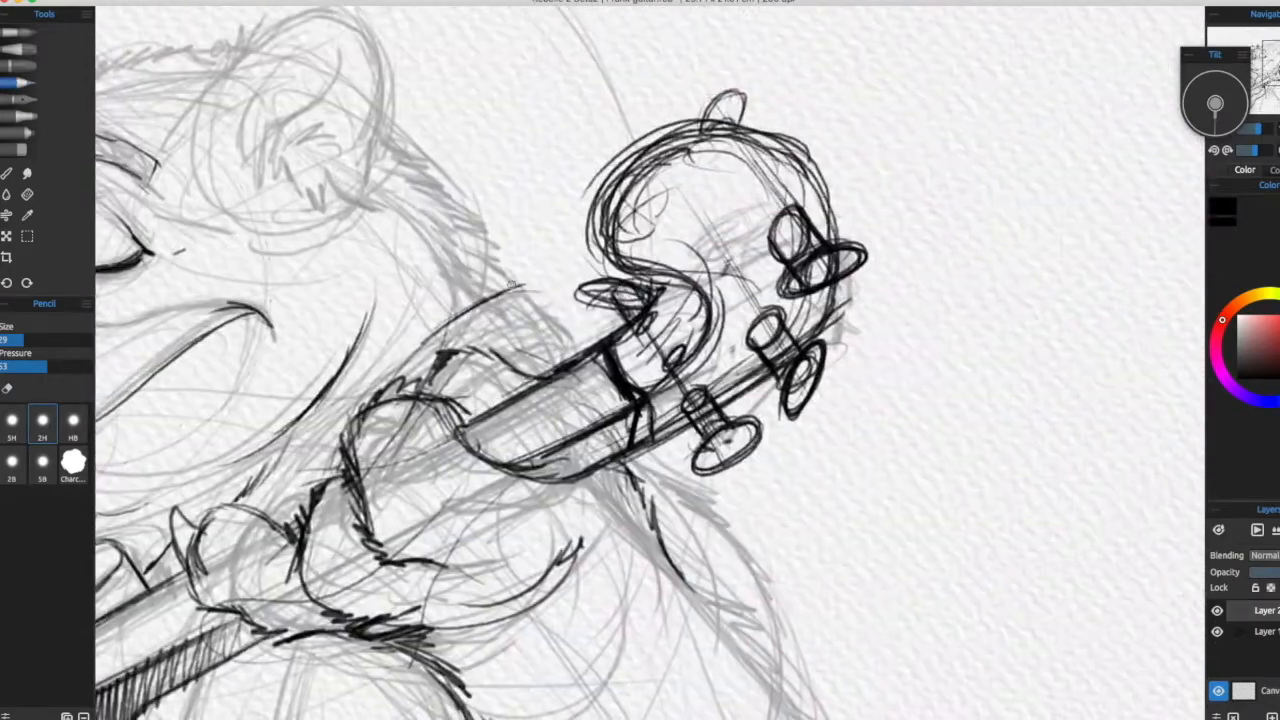
pyautogui.moveTo(581, 370); pyautogui.dragTo(727, 298)
pyautogui.moveTo(656, 286)
pyautogui.mouseDown()
pyautogui.moveTo(686, 258)
pyautogui.moveTo(726, 281)
pyautogui.mouseUp()
pyautogui.moveTo(726, 281)
pyautogui.mouseDown()
pyautogui.moveTo(799, 304)
pyautogui.moveTo(802, 318)
pyautogui.mouseUp()
pyautogui.moveTo(637, 306); pyautogui.dragTo(540, 400)
# Step: Draw the pointed flap hanging beneath the guitar neck, with its thick side edge, nested oval motif and dashed stitching
pyautogui.moveTo(426, 646)
pyautogui.mouseDown()
pyautogui.moveTo(526, 330)
pyautogui.moveTo(581, 208)
pyautogui.mouseUp()
pyautogui.moveTo(549, 262)
pyautogui.mouseDown()
pyautogui.moveTo(506, 441)
pyautogui.moveTo(643, 388)
pyautogui.mouseUp()
pyautogui.moveTo(709, 431); pyautogui.dragTo(633, 608)
pyautogui.moveTo(586, 364); pyautogui.dragTo(565, 563)
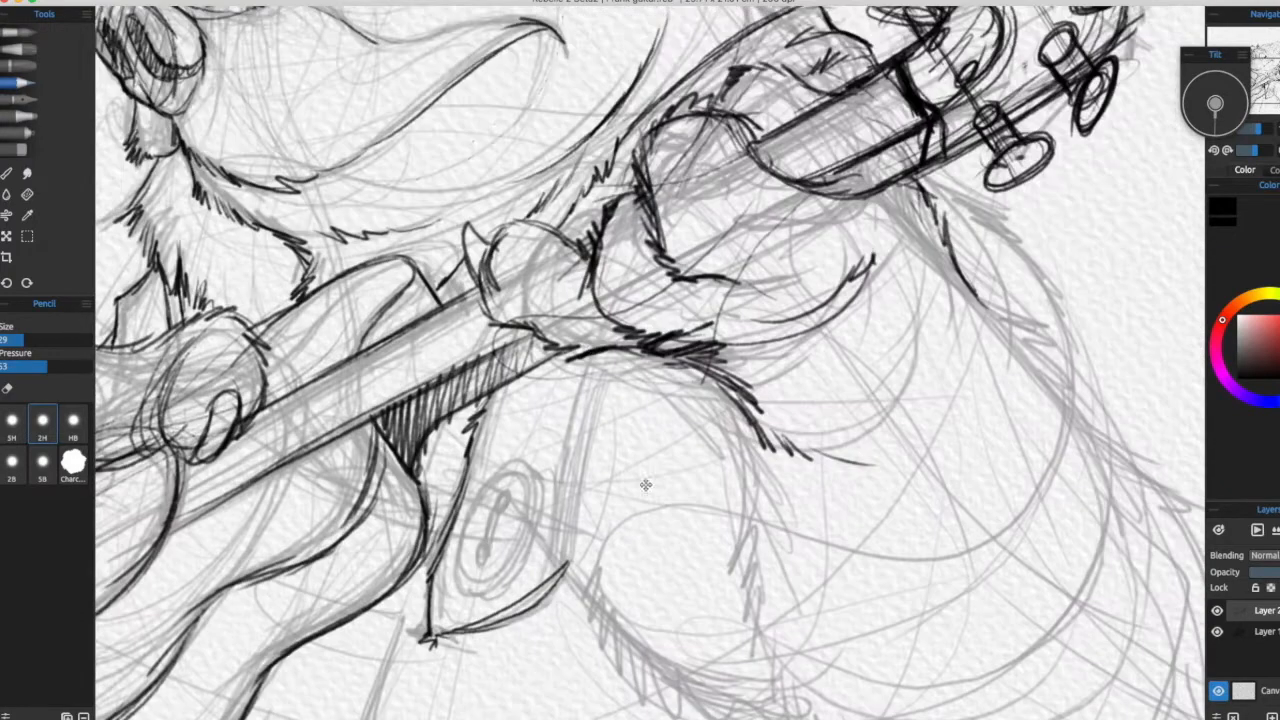
pyautogui.scroll(-5, 594, 385)
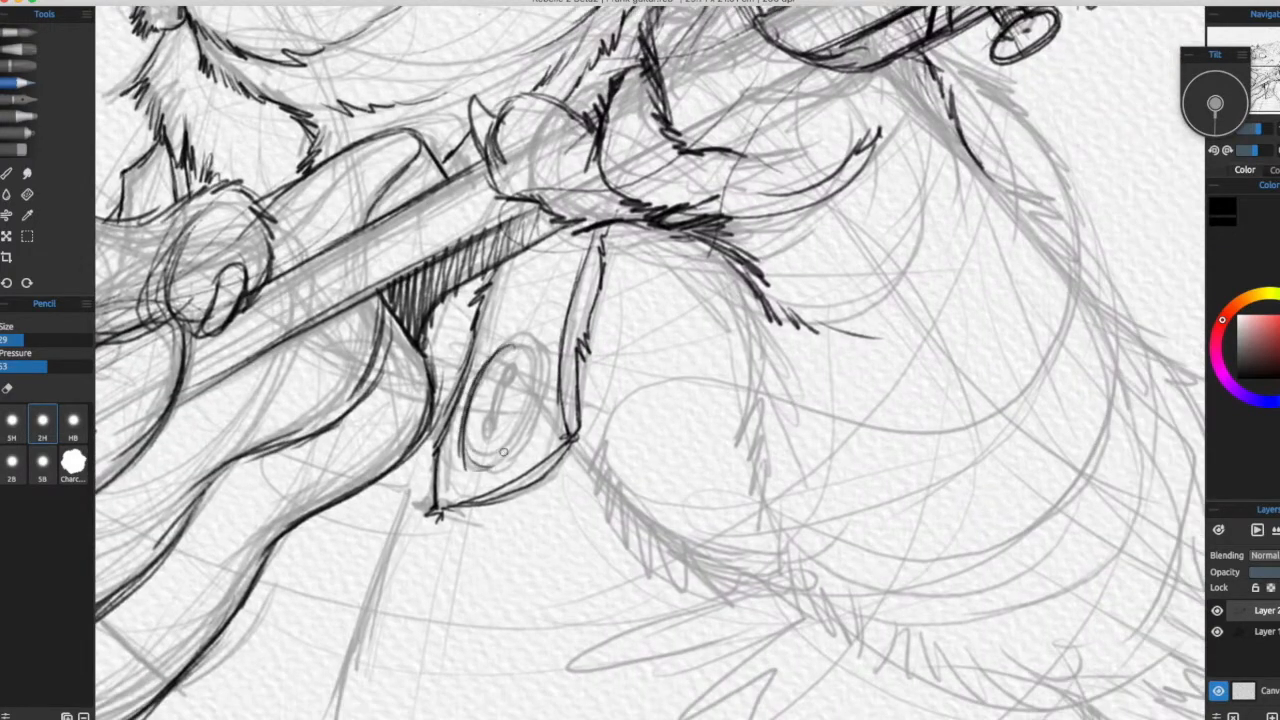
pyautogui.moveTo(487, 428); pyautogui.dragTo(511, 378)
pyautogui.moveTo(600, 370)
pyautogui.mouseDown()
pyautogui.moveTo(573, 446)
pyautogui.moveTo(614, 346)
pyautogui.mouseUp()
pyautogui.moveTo(495, 200); pyautogui.dragTo(487, 222)
pyautogui.moveTo(649, 404); pyautogui.dragTo(621, 463)
pyautogui.scroll(-10, 620, 462)
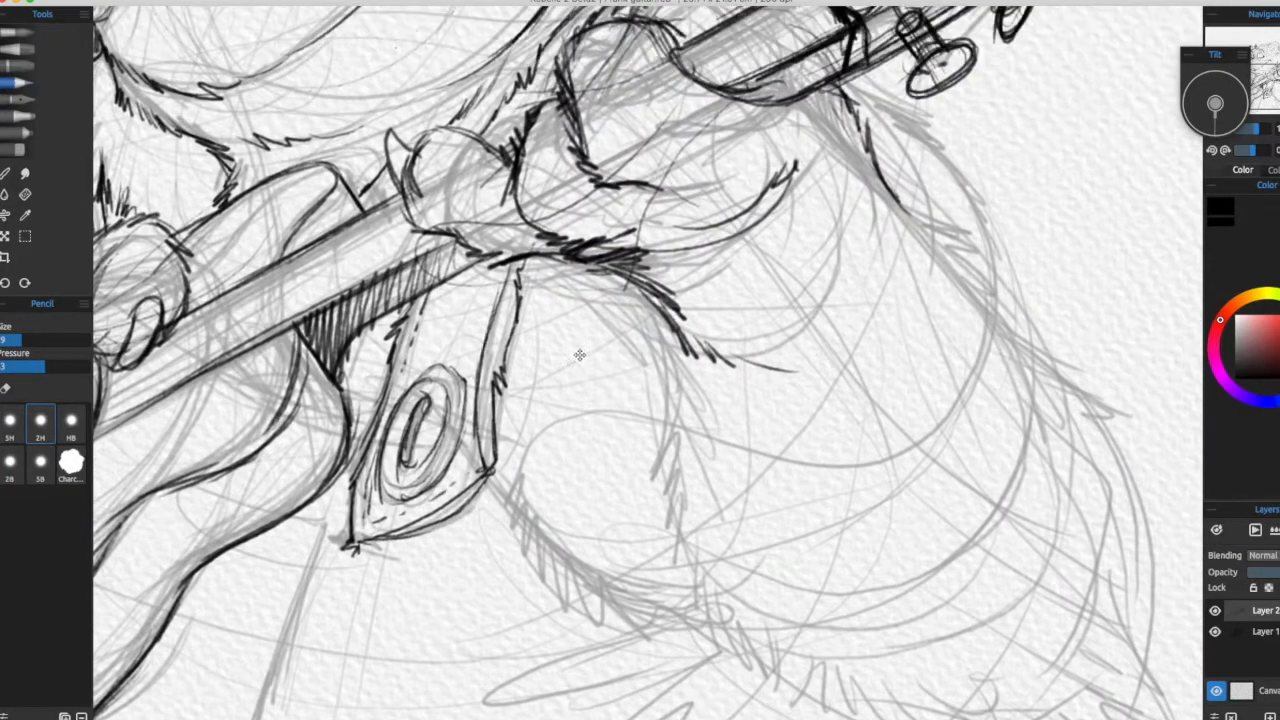
# Step: Draw the band behind the flap, the hatched edge of the adjoining panel, and the straight cloth edge below the guitar body
pyautogui.scroll(3, 605, 430)
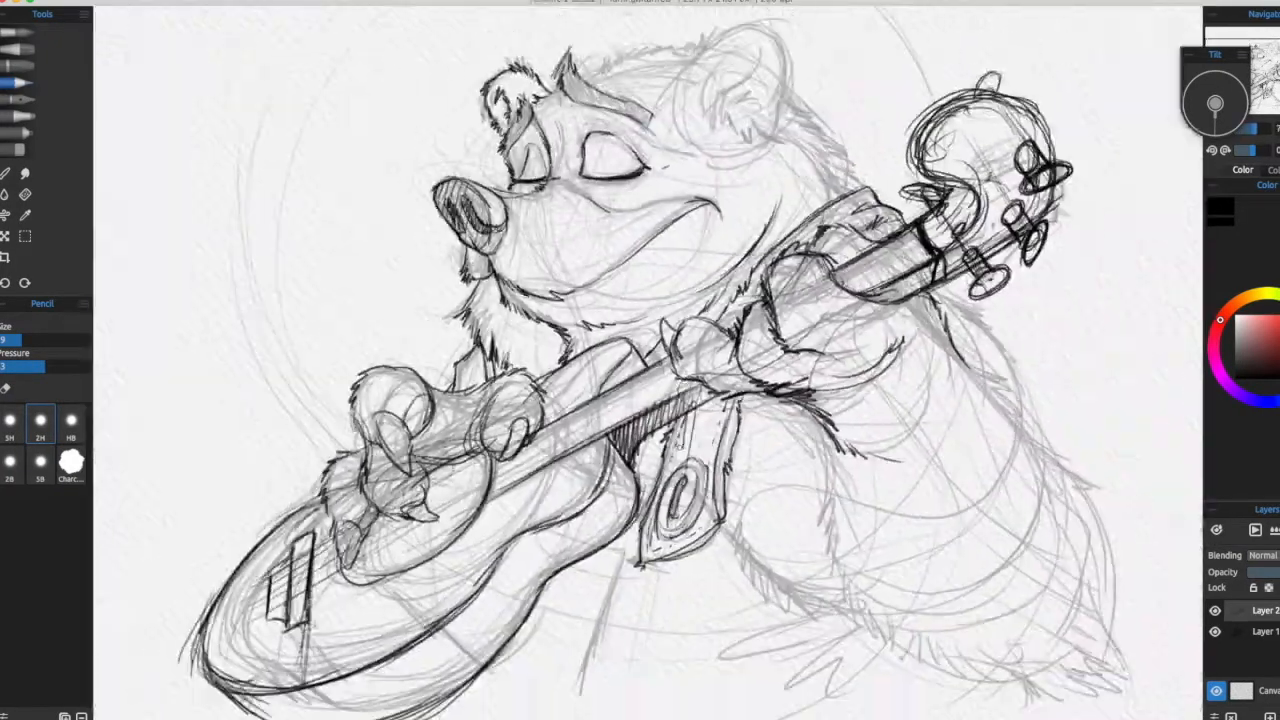
pyautogui.scroll(5, 605, 430)
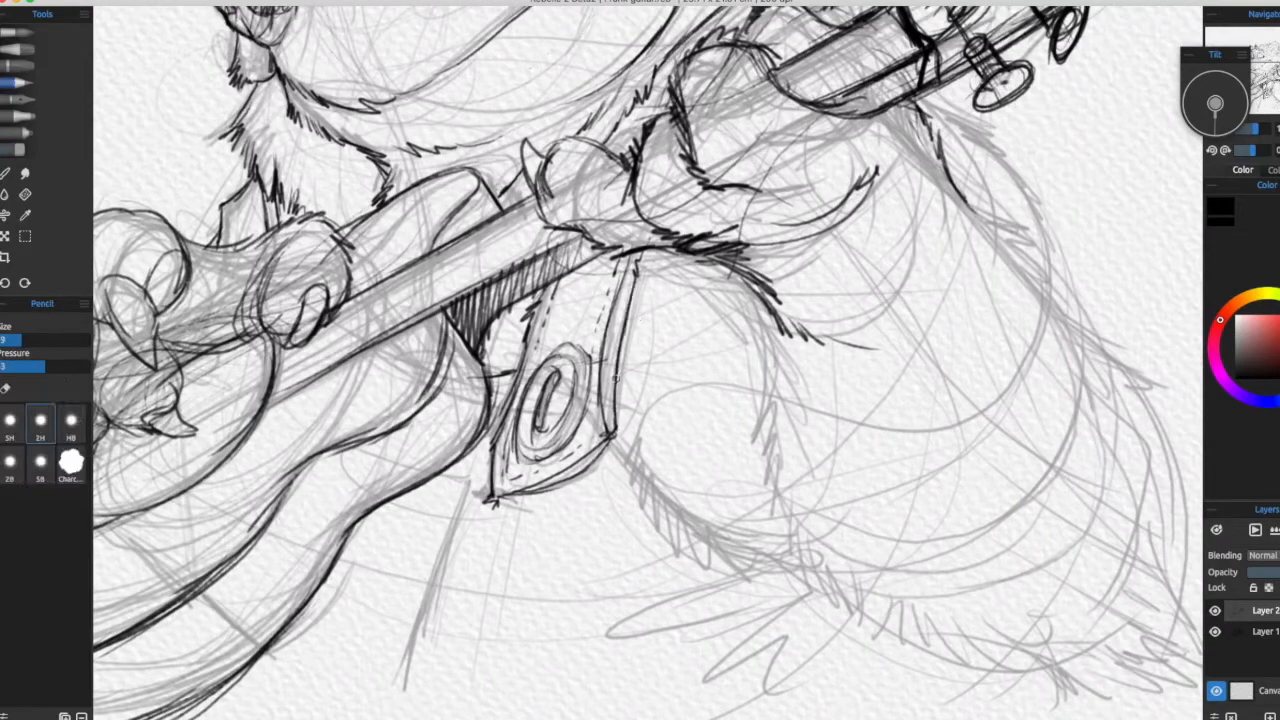
pyautogui.hscroll(5, 642, 318)
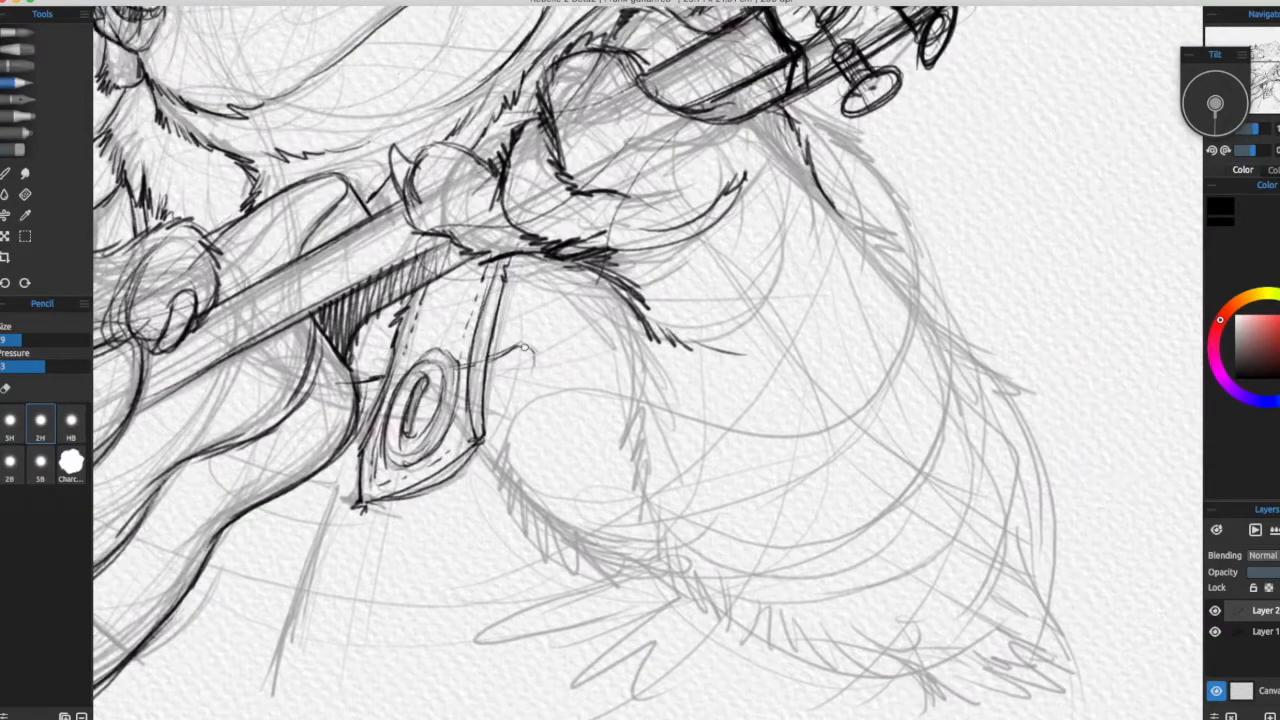
pyautogui.scroll(3, 554, 531)
pyautogui.scroll(-3, 594, 617)
pyautogui.scroll(3, 590, 540)
pyautogui.scroll(-8, 600, 480)
pyautogui.moveTo(528, 444); pyautogui.dragTo(567, 320)
pyautogui.hscroll(10, 567, 322)
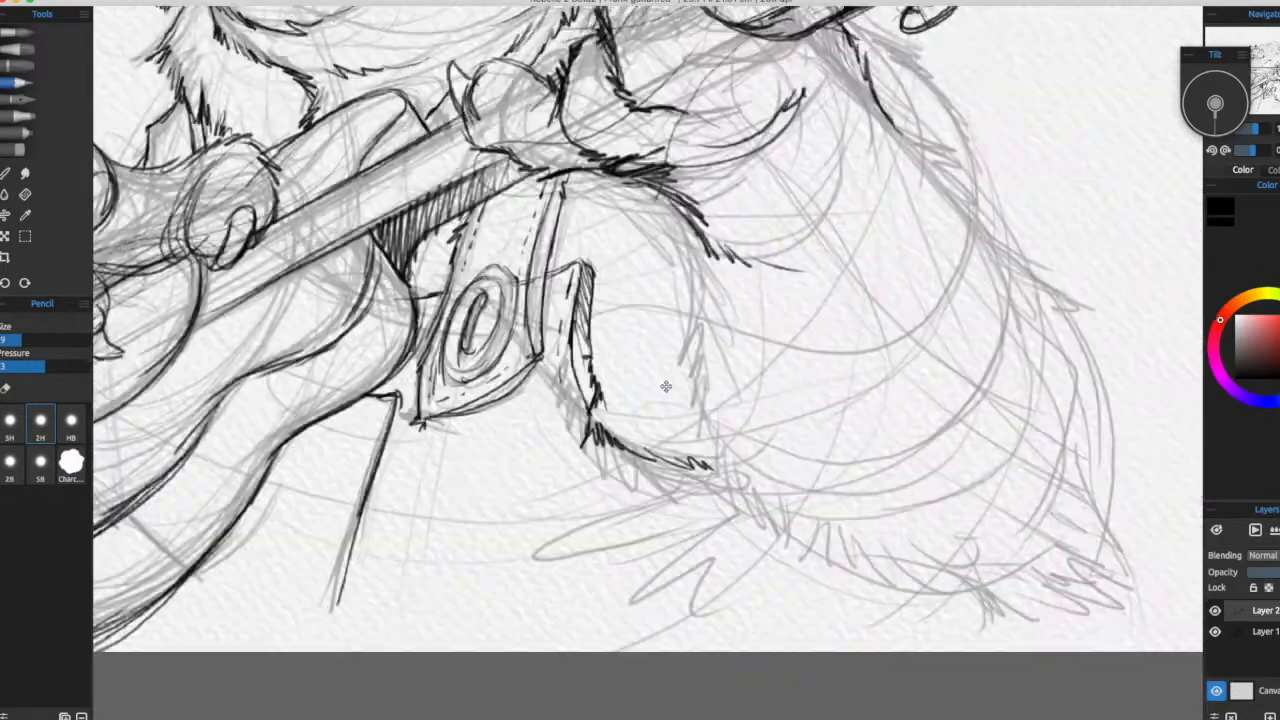
# Step: Draw the furry inner contour of the fretting arm down to the elbow, with jagged tufts along the elbow's underside
pyautogui.scroll(4, 663, 380)
pyautogui.scroll(-7, 500, 338)
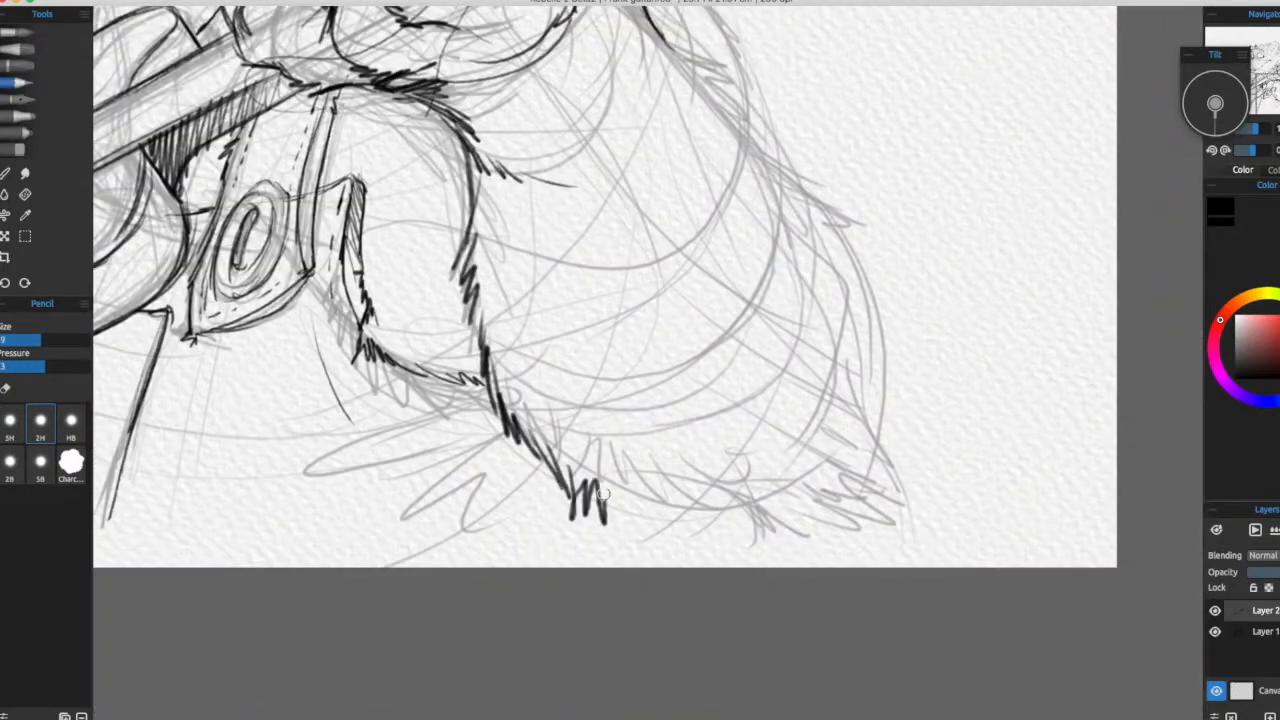
pyautogui.hscroll(4, 550, 360)
pyautogui.scroll(11, 596, 380)
# Step: Draw the outer contour of the fretting arm from the wrist down to the elbow with clusters of fur strokes
pyautogui.moveTo(596, 381); pyautogui.dragTo(646, 422)
pyautogui.scroll(-4, 646, 422)
pyautogui.hscroll(4, 646, 422)
pyautogui.moveTo(518, 288); pyautogui.dragTo(582, 332)
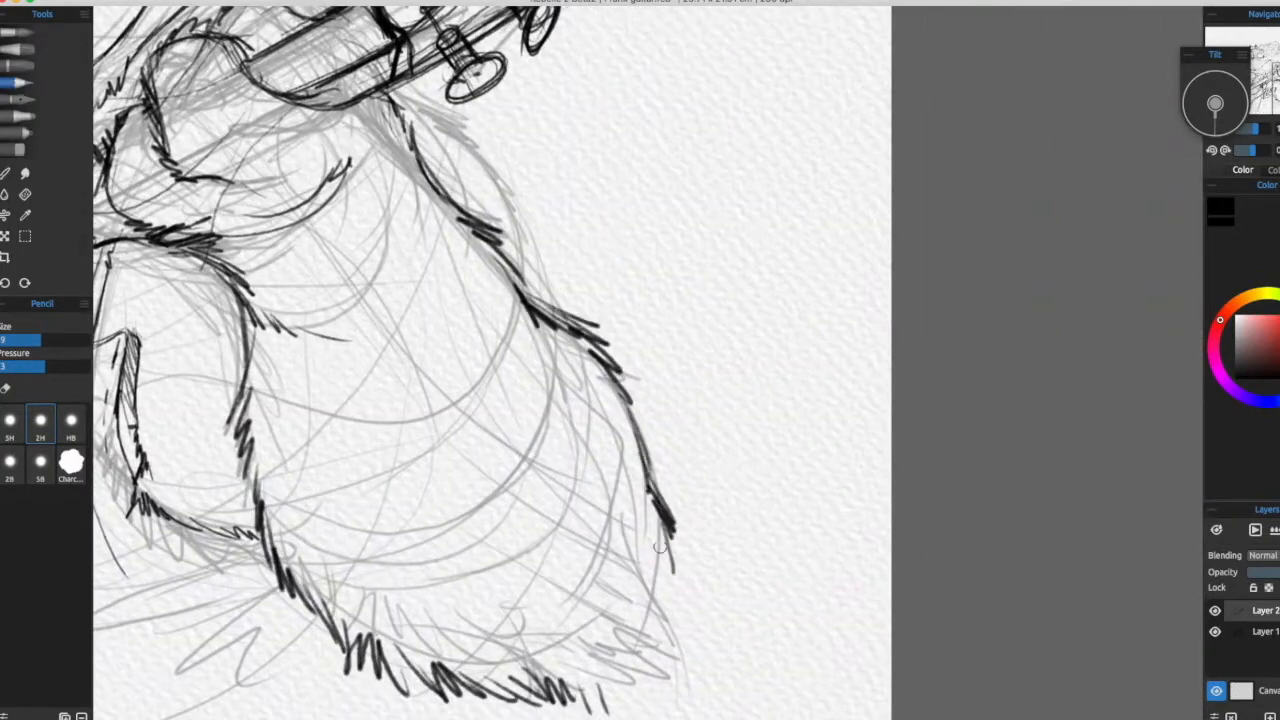
pyautogui.moveTo(668, 545); pyautogui.dragTo(676, 700)
# Step: Add scattered fur tufts inside the fretting arm and short fur strokes at the wrist below the headstock
pyautogui.hscroll(-2, 574, 249)
pyautogui.hscroll(-2, 574, 249)
pyautogui.moveTo(652, 240); pyautogui.dragTo(670, 356)
pyautogui.moveTo(451, 314); pyautogui.dragTo(491, 366)
pyautogui.moveTo(562, 408); pyautogui.dragTo(587, 540)
pyautogui.scroll(4, 621, 247)
pyautogui.moveTo(612, 240); pyautogui.dragTo(645, 262)
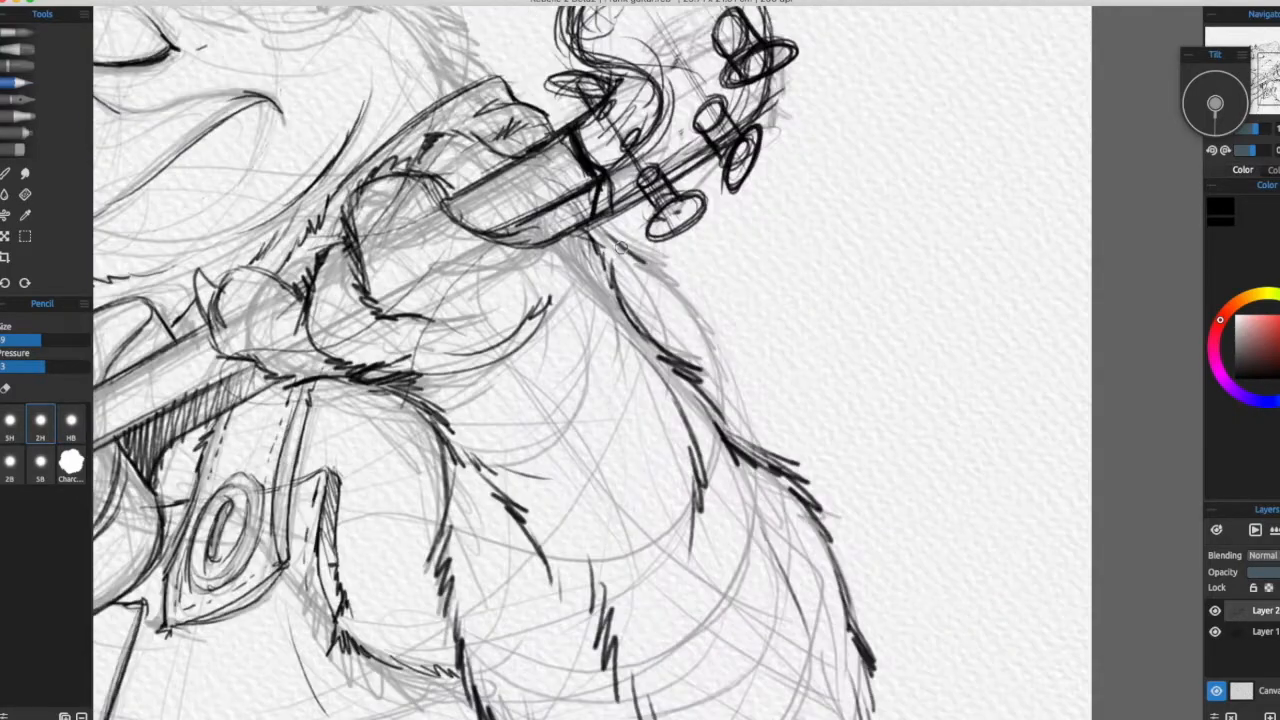
# Step: Draw the near ear with its inner folds, the furry top of the head and the fur down the back of the neck
pyautogui.scroll(8, 621, 248)
pyautogui.hscroll(-4, 621, 248)
pyautogui.moveTo(569, 242); pyautogui.dragTo(588, 240)
pyautogui.moveTo(640, 260)
pyautogui.mouseDown()
pyautogui.moveTo(560, 238)
pyautogui.moveTo(611, 256)
pyautogui.mouseUp()
pyautogui.moveTo(611, 260); pyautogui.dragTo(602, 350)
pyautogui.moveTo(645, 272); pyautogui.dragTo(657, 342)
pyautogui.moveTo(312, 354)
pyautogui.mouseDown()
pyautogui.moveTo(760, 373)
pyautogui.moveTo(653, 388)
pyautogui.moveTo(644, 341)
pyautogui.moveTo(517, 325)
pyautogui.moveTo(650, 296)
pyautogui.mouseUp()
pyautogui.moveTo(841, 362)
pyautogui.mouseDown()
pyautogui.moveTo(677, 277)
pyautogui.moveTo(466, 248)
pyautogui.mouseUp()
pyautogui.moveTo(380, 405)
pyautogui.mouseDown()
pyautogui.moveTo(624, 400)
pyautogui.moveTo(714, 317)
pyautogui.mouseUp()
pyautogui.moveTo(705, 473)
pyautogui.mouseDown()
pyautogui.moveTo(600, 635)
pyautogui.moveTo(655, 705)
pyautogui.moveTo(720, 491)
pyautogui.moveTo(753, 464)
pyautogui.moveTo(785, 585)
pyautogui.mouseUp()
pyautogui.click(1014, 2)
# Step: Shade the side of the guitar body with parallel hatching along its curved lower edge
pyautogui.moveTo(480, 650); pyautogui.dragTo(740, 124)
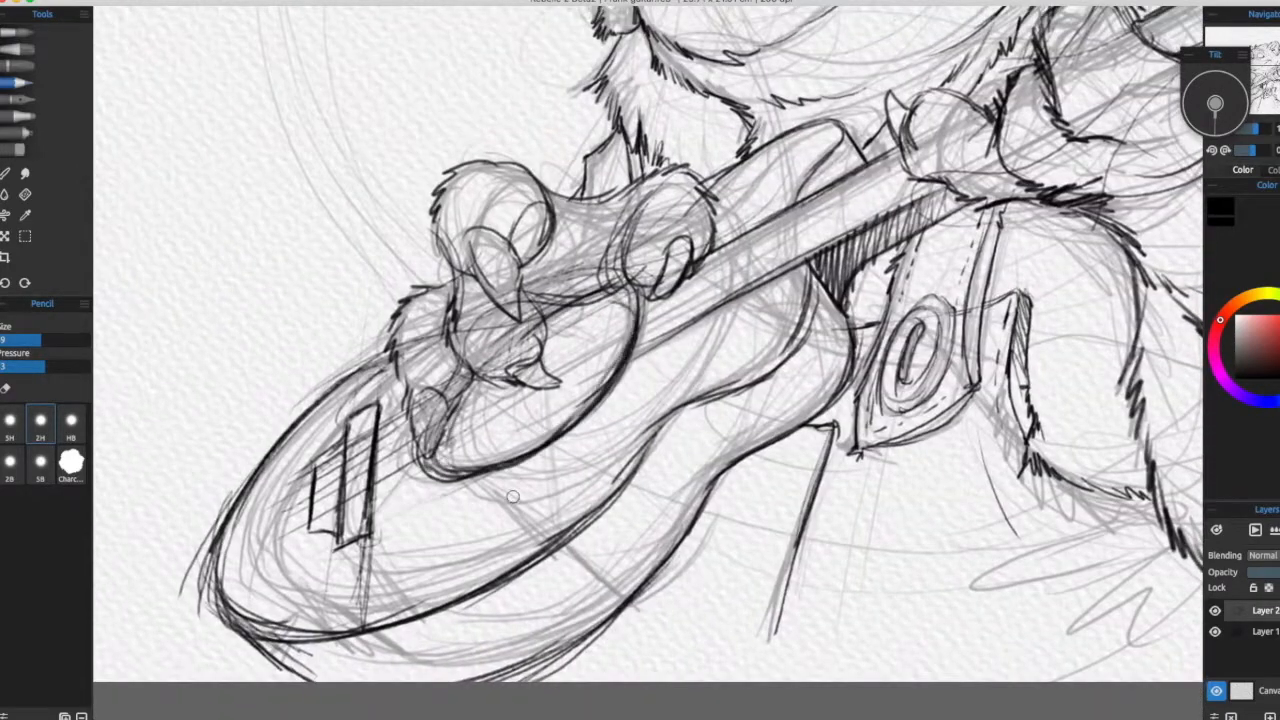
pyautogui.moveTo(653, 431); pyautogui.dragTo(602, 337)
pyautogui.moveTo(740, 440); pyautogui.dragTo(569, 553)
pyautogui.moveTo(585, 378)
pyautogui.mouseDown()
pyautogui.moveTo(618, 412)
pyautogui.moveTo(578, 452)
pyautogui.mouseUp()
pyautogui.moveTo(654, 505); pyautogui.dragTo(737, 383)
pyautogui.moveTo(817, 369); pyautogui.dragTo(654, 427)
pyautogui.moveTo(508, 432); pyautogui.dragTo(455, 600)
# Step: Draw long tapering cloth folds hanging below the flap and darken the flap's side edge with hatching
pyautogui.moveTo(503, 478); pyautogui.dragTo(434, 382)
pyautogui.moveTo(480, 316); pyautogui.dragTo(434, 402)
pyautogui.moveTo(477, 338); pyautogui.dragTo(457, 413)
pyautogui.moveTo(674, 473); pyautogui.dragTo(437, 448)
pyautogui.moveTo(385, 290); pyautogui.dragTo(523, 430)
pyautogui.moveTo(364, 204)
pyautogui.mouseDown()
pyautogui.moveTo(612, 464)
pyautogui.moveTo(571, 543)
pyautogui.mouseUp()
pyautogui.moveTo(590, 395); pyautogui.dragTo(571, 543)
pyautogui.moveTo(518, 388); pyautogui.dragTo(752, 375)
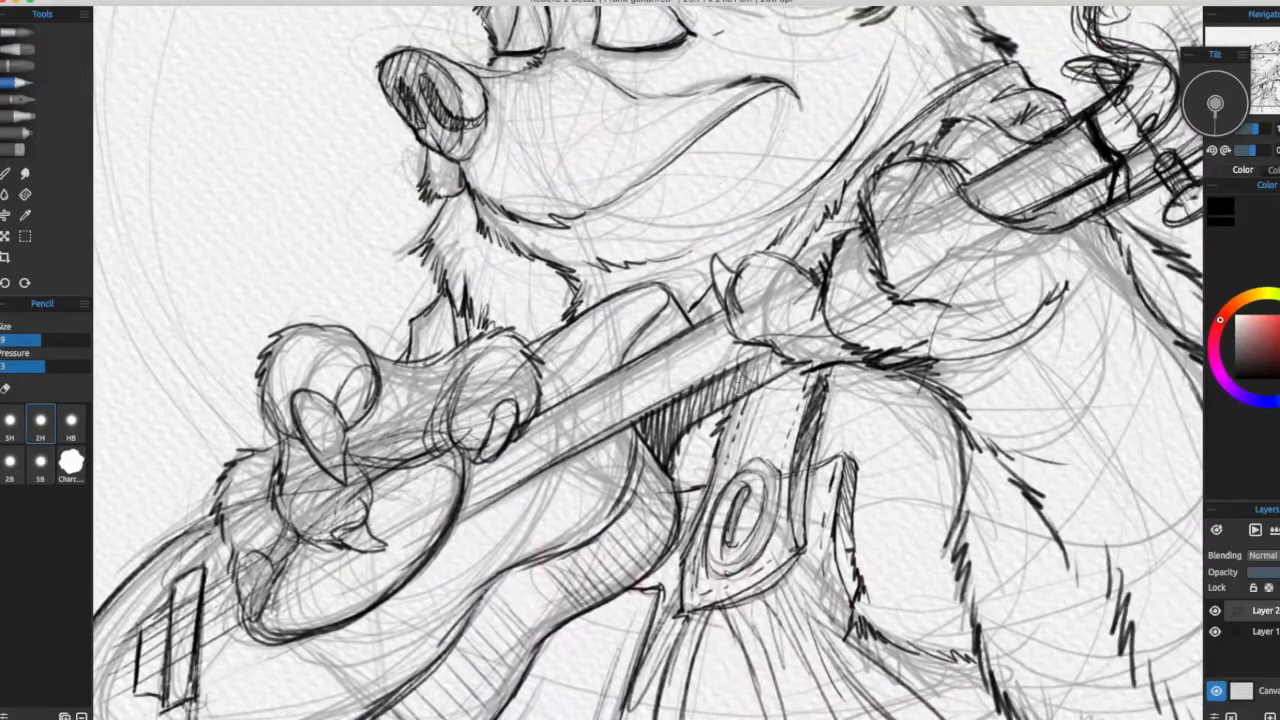
# Step: Draw the large circle behind the bear, from the headstock over the head and down to the strumming hand
pyautogui.scroll(-5, 752, 375)
pyautogui.scroll(5, 771, 386)
pyautogui.moveTo(680, 210)
pyautogui.mouseDown()
pyautogui.moveTo(620, 409)
pyautogui.moveTo(765, 587)
pyautogui.mouseUp()
pyautogui.moveTo(640, 500)
pyautogui.mouseDown()
pyautogui.moveTo(728, 302)
pyautogui.moveTo(711, 391)
pyautogui.mouseUp()
pyautogui.moveTo(688, 346); pyautogui.dragTo(610, 448)
pyautogui.scroll(-5, 621, 365)
pyautogui.scroll(3, 468, 212)
pyautogui.moveTo(892, 306)
pyautogui.mouseDown()
pyautogui.moveTo(761, 170)
pyautogui.moveTo(483, 151)
pyautogui.moveTo(361, 620)
pyautogui.mouseUp()
pyautogui.moveTo(816, 632); pyautogui.dragTo(653, 557)
pyautogui.moveTo(775, 480); pyautogui.dragTo(842, 460)
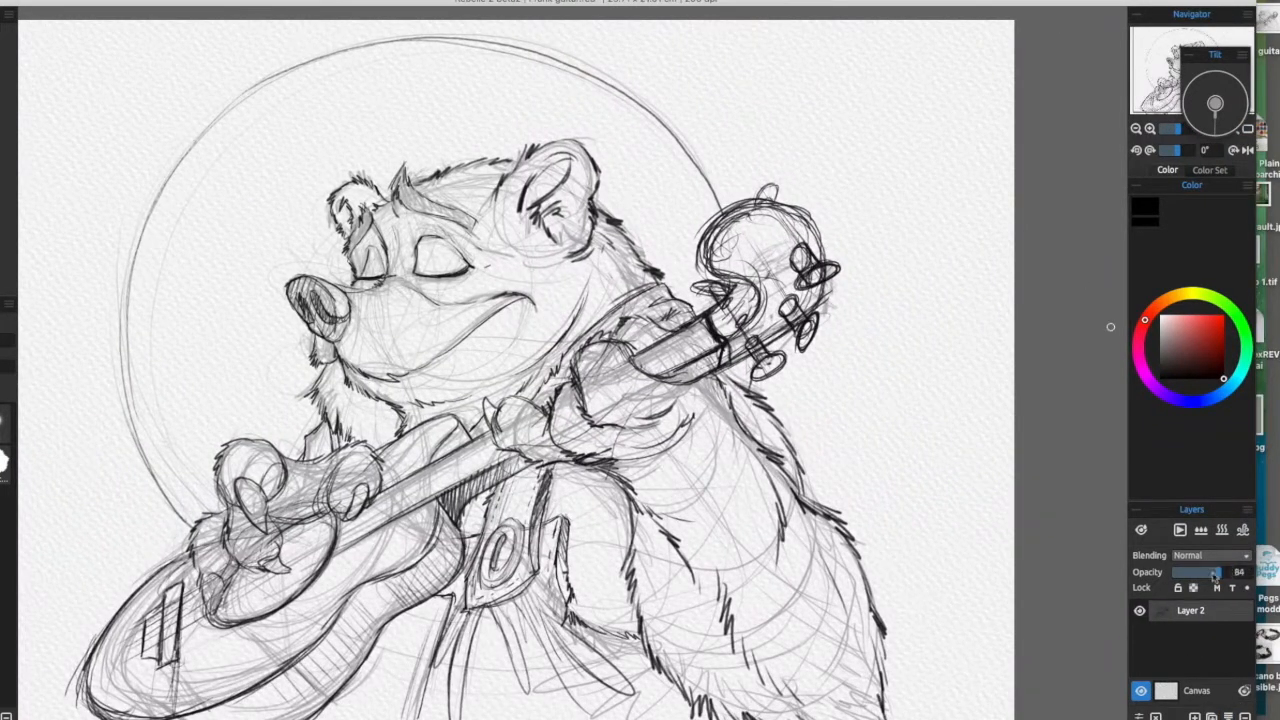
# Step: Fade the linework layer by lowering its opacity and add a new layer above it
pyautogui.moveTo(1214, 577); pyautogui.dragTo(1191, 576)
pyautogui.click(1195, 715)
pyautogui.moveTo(455, 336); pyautogui.dragTo(665, 358)
pyautogui.scroll(5, 640, 375)
pyautogui.moveTo(252, 117); pyautogui.dragTo(234, 428)
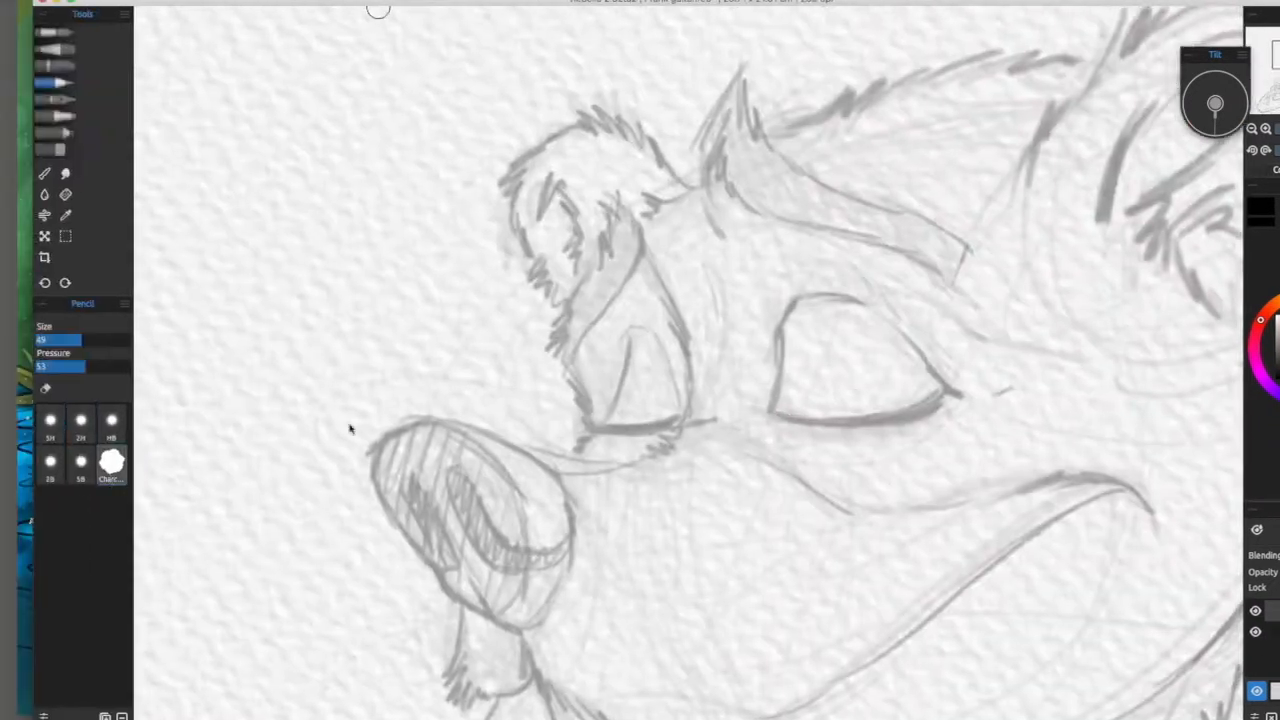
# Step: Switch from the Pencil to the Ink Pen with the Reed Pen preset, adjust its size and undo the test strokes
pyautogui.moveTo(79, 341); pyautogui.dragTo(44, 342)
pyautogui.click(63, 99)
pyautogui.moveTo(386, 358); pyautogui.dragTo(478, 584)
pyautogui.press('super+z')
pyautogui.click(53, 341)
pyautogui.moveTo(499, 347); pyautogui.dragTo(651, 477)
pyautogui.press('super+z')
pyautogui.moveTo(805, 455); pyautogui.dragTo(630, 331)
pyautogui.click(159, 0)
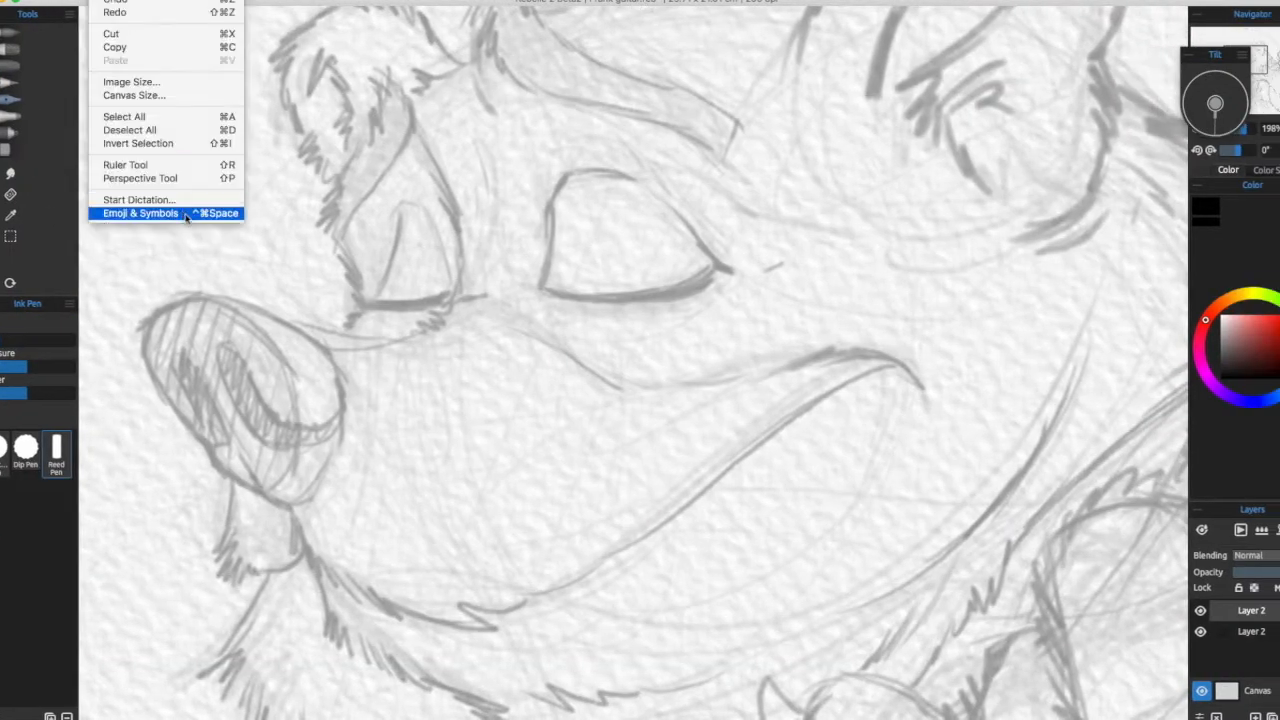
pyautogui.click(600, 403)
# Step: Switch to the Dip Pen preset and ink the near ear's furry front edge and curved outer rim
pyautogui.moveTo(851, 309); pyautogui.dragTo(778, 449)
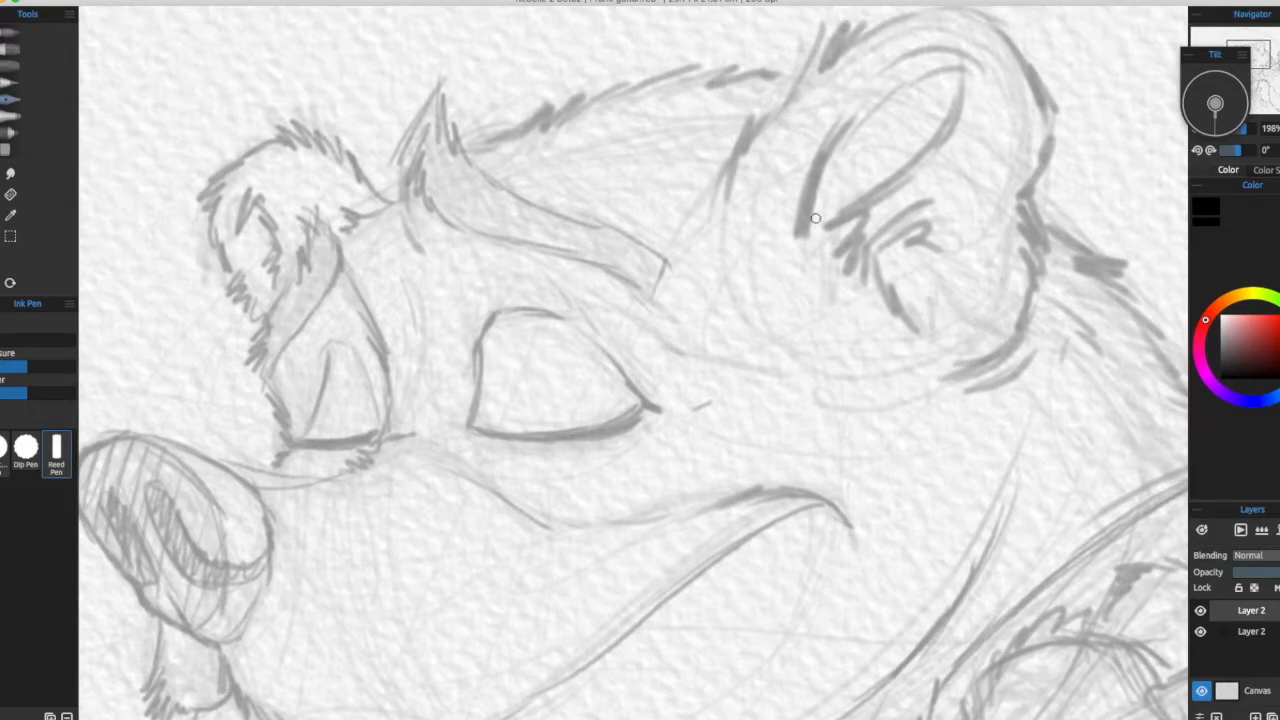
pyautogui.click(1072, 47)
pyautogui.moveTo(380, 437)
pyautogui.mouseDown()
pyautogui.moveTo(403, 366)
pyautogui.moveTo(434, 344)
pyautogui.mouseUp()
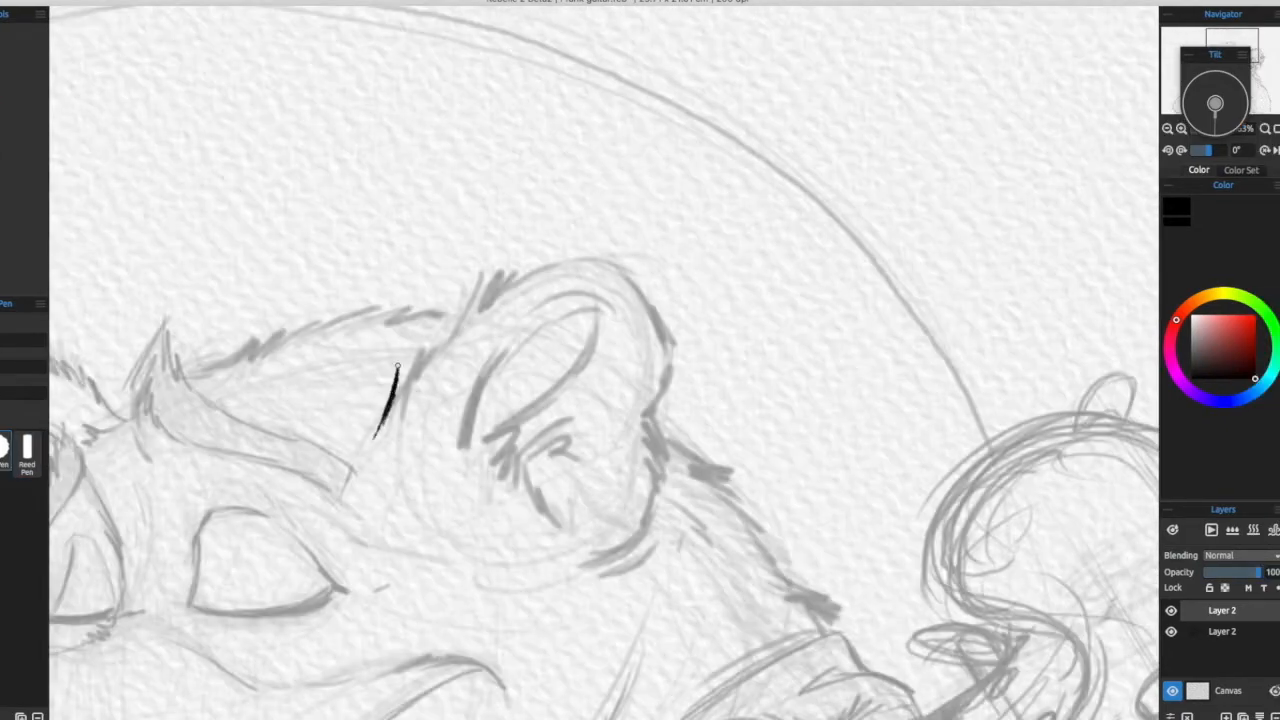
pyautogui.moveTo(430, 362)
pyautogui.mouseDown()
pyautogui.moveTo(533, 268)
pyautogui.moveTo(481, 164)
pyautogui.mouseUp()
pyautogui.moveTo(416, 292); pyautogui.dragTo(411, 355)
pyautogui.moveTo(412, 338)
pyautogui.mouseDown()
pyautogui.moveTo(440, 348)
pyautogui.moveTo(526, 187)
pyautogui.moveTo(558, 204)
pyautogui.mouseUp()
pyautogui.moveTo(560, 250); pyautogui.dragTo(422, 354)
pyautogui.moveTo(388, 342)
pyautogui.mouseDown()
pyautogui.moveTo(426, 302)
pyautogui.moveTo(434, 330)
pyautogui.mouseUp()
# Step: Ink the inner curves of the near ear and the fur tufts at its base
pyautogui.moveTo(557, 401); pyautogui.dragTo(511, 360)
pyautogui.moveTo(434, 307)
pyautogui.mouseDown()
pyautogui.moveTo(404, 350)
pyautogui.moveTo(452, 419)
pyautogui.mouseUp()
pyautogui.moveTo(430, 350)
pyautogui.mouseDown()
pyautogui.moveTo(564, 433)
pyautogui.moveTo(492, 407)
pyautogui.mouseUp()
pyautogui.moveTo(478, 203)
pyautogui.mouseDown()
pyautogui.moveTo(613, 300)
pyautogui.moveTo(577, 346)
pyautogui.mouseUp()
pyautogui.moveTo(600, 400)
pyautogui.mouseDown()
pyautogui.moveTo(502, 375)
pyautogui.moveTo(503, 410)
pyautogui.mouseUp()
pyautogui.moveTo(510, 430)
pyautogui.mouseDown()
pyautogui.moveTo(590, 381)
pyautogui.moveTo(572, 393)
pyautogui.mouseUp()
pyautogui.moveTo(512, 417); pyautogui.dragTo(566, 424)
# Step: Ink the top of the head between the ears with short, spiky fur strokes
pyautogui.moveTo(400, 300); pyautogui.dragTo(629, 397)
pyautogui.moveTo(364, 305); pyautogui.dragTo(456, 256)
pyautogui.moveTo(442, 276)
pyautogui.mouseDown()
pyautogui.moveTo(548, 234)
pyautogui.moveTo(642, 238)
pyautogui.mouseUp()
pyautogui.moveTo(640, 238); pyautogui.dragTo(746, 228)
pyautogui.moveTo(358, 347); pyautogui.dragTo(416, 330)
# Step: Ink the pointed tuft above the brow and the furry outline and inside of the far ear
pyautogui.moveTo(416, 330); pyautogui.dragTo(360, 366)
pyautogui.moveTo(386, 288); pyautogui.dragTo(360, 366)
pyautogui.moveTo(360, 366); pyautogui.dragTo(281, 309)
pyautogui.moveTo(314, 213); pyautogui.dragTo(328, 280)
pyautogui.moveTo(323, 262); pyautogui.dragTo(357, 299)
pyautogui.moveTo(272, 302)
pyautogui.mouseDown()
pyautogui.moveTo(420, 337)
pyautogui.moveTo(372, 298)
pyautogui.mouseUp()
pyautogui.moveTo(378, 312); pyautogui.dragTo(316, 291)
pyautogui.moveTo(313, 310); pyautogui.dragTo(475, 317)
# Step: Ink the far eyebrow, the curved outline of the far eye and the crease lines beside it
pyautogui.moveTo(643, 553); pyautogui.dragTo(543, 446)
pyautogui.moveTo(338, 288); pyautogui.dragTo(366, 352)
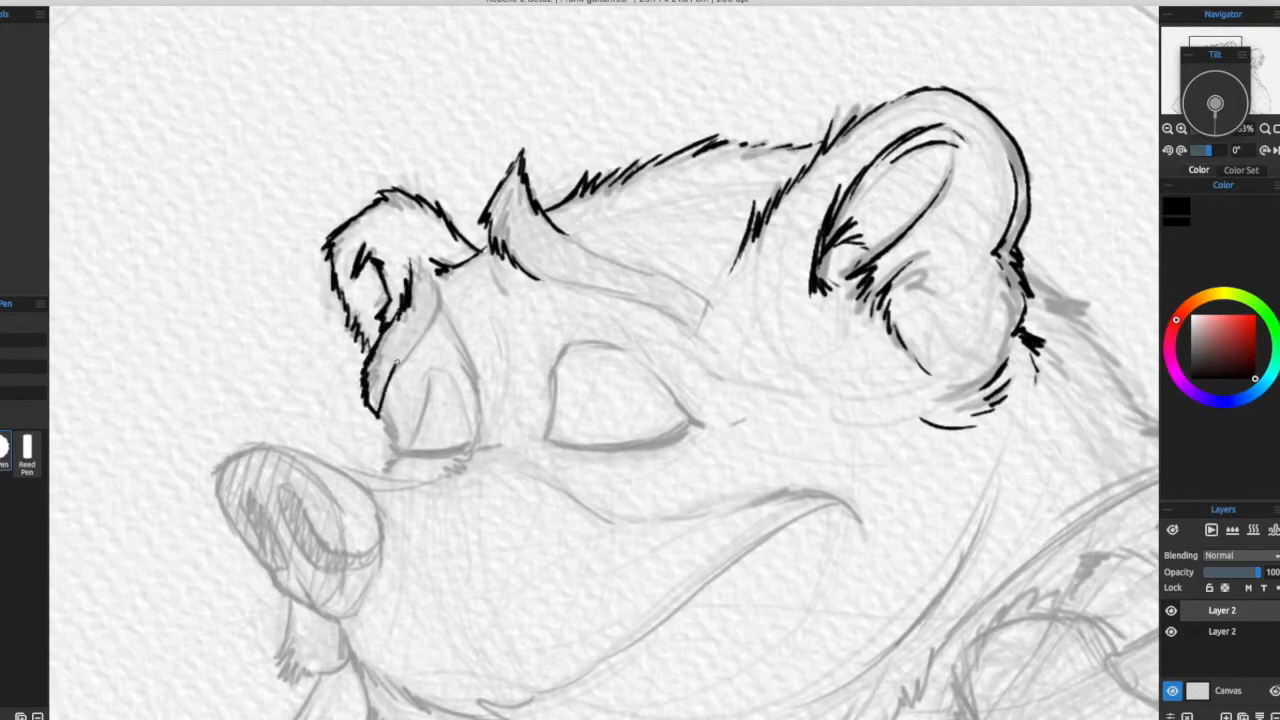
pyautogui.moveTo(427, 256); pyautogui.dragTo(409, 245)
pyautogui.moveTo(634, 331); pyautogui.dragTo(516, 290)
pyautogui.moveTo(338, 288); pyautogui.dragTo(360, 406)
pyautogui.moveTo(360, 406); pyautogui.dragTo(496, 387)
pyautogui.moveTo(441, 316); pyautogui.dragTo(357, 337)
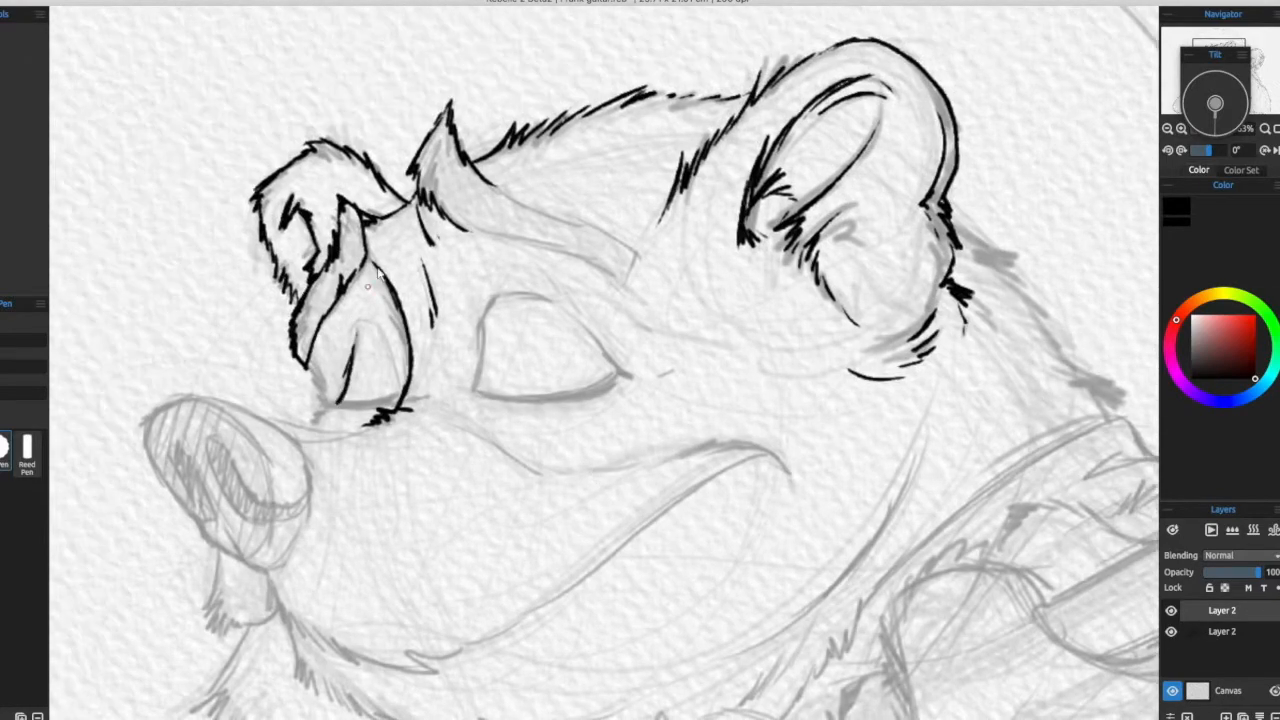
# Step: Complete the far eye with its inner lid curve, thick lower lid and small fur tufts beneath
pyautogui.moveTo(397, 387)
pyautogui.mouseDown()
pyautogui.moveTo(373, 411)
pyautogui.moveTo(375, 468)
pyautogui.mouseUp()
pyautogui.moveTo(342, 400); pyautogui.dragTo(328, 414)
pyautogui.moveTo(547, 531)
pyautogui.mouseDown()
pyautogui.moveTo(589, 426)
pyautogui.moveTo(543, 436)
pyautogui.mouseUp()
pyautogui.moveTo(302, 382)
pyautogui.mouseDown()
pyautogui.moveTo(377, 379)
pyautogui.moveTo(358, 387)
pyautogui.mouseUp()
pyautogui.moveTo(281, 351); pyautogui.dragTo(350, 343)
pyautogui.moveTo(358, 399); pyautogui.dragTo(370, 425)
pyautogui.moveTo(371, 420); pyautogui.dragTo(359, 431)
pyautogui.moveTo(531, 474); pyautogui.dragTo(373, 526)
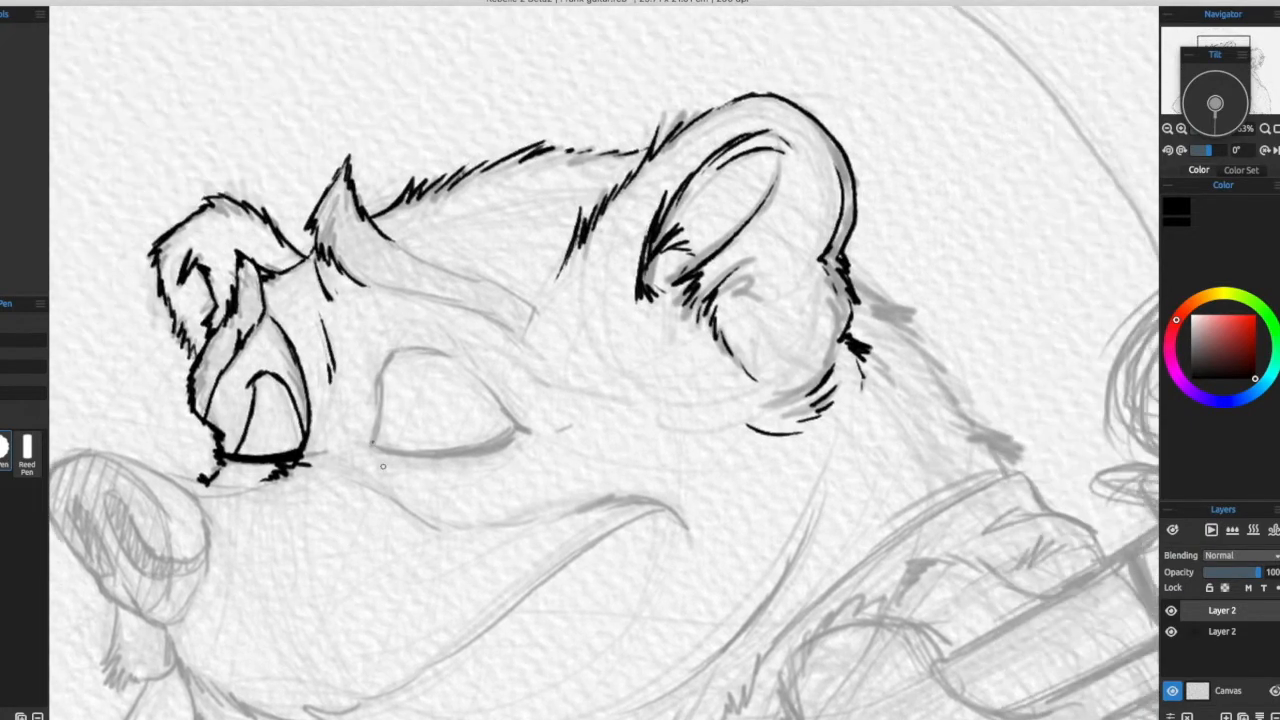
# Step: Ink the closed near eye with a heavy lower lid, tapered corners and short creases above it
pyautogui.moveTo(472, 463); pyautogui.dragTo(352, 435)
pyautogui.moveTo(276, 321); pyautogui.dragTo(349, 340)
pyautogui.moveTo(374, 364); pyautogui.dragTo(406, 401)
pyautogui.moveTo(491, 432)
pyautogui.mouseDown()
pyautogui.moveTo(505, 446)
pyautogui.moveTo(556, 432)
pyautogui.mouseUp()
pyautogui.moveTo(476, 412); pyautogui.dragTo(510, 408)
pyautogui.moveTo(354, 306); pyautogui.dragTo(395, 332)
pyautogui.moveTo(391, 316); pyautogui.dragTo(407, 333)
pyautogui.moveTo(425, 454); pyautogui.dragTo(480, 350)
pyautogui.moveTo(360, 326); pyautogui.dragTo(434, 382)
pyautogui.moveTo(584, 426); pyautogui.dragTo(493, 387)
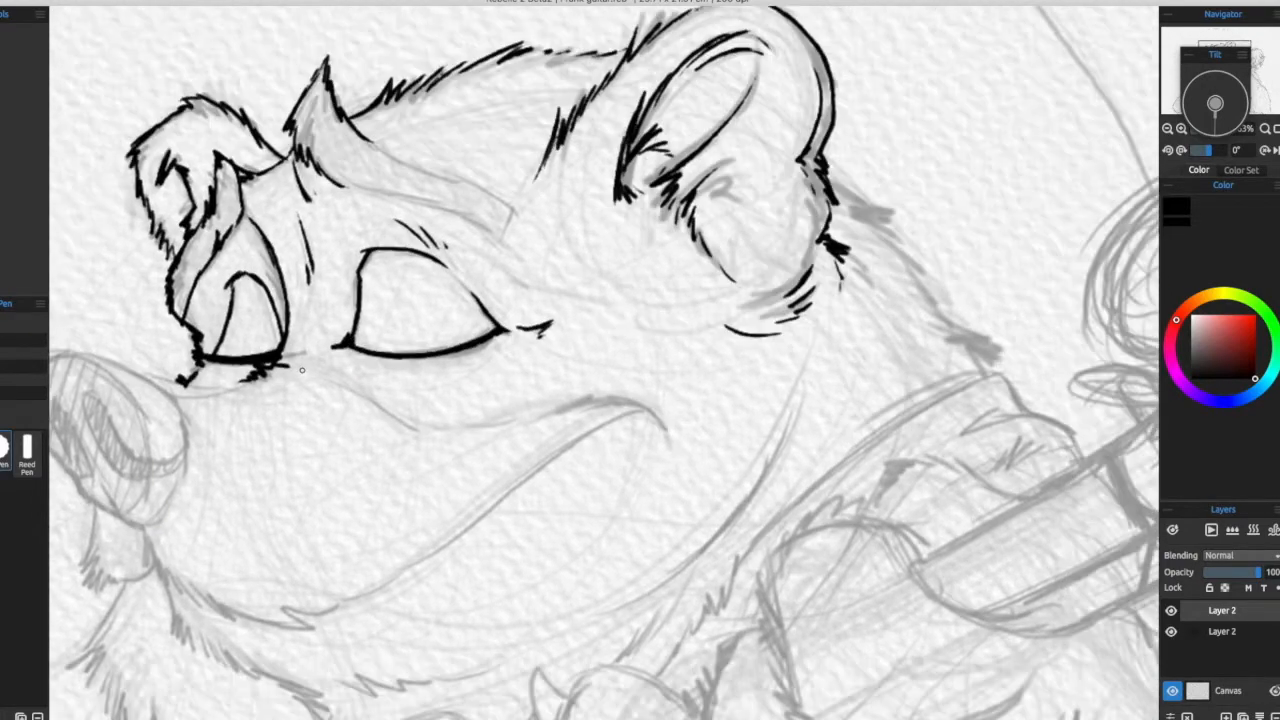
# Step: Ink the cheek line from below the far eye to the curled corner of the smile
pyautogui.moveTo(301, 370); pyautogui.dragTo(422, 427)
pyautogui.moveTo(452, 434); pyautogui.dragTo(545, 377)
pyautogui.moveTo(832, 380); pyautogui.dragTo(574, 376)
pyautogui.moveTo(459, 341); pyautogui.dragTo(506, 374)
pyautogui.moveTo(549, 429); pyautogui.dragTo(684, 618)
# Step: Ink the near eyebrow's long tapering outline and the small creases under its outer end
pyautogui.moveTo(320, 313); pyautogui.dragTo(468, 376)
pyautogui.moveTo(467, 340); pyautogui.dragTo(468, 375)
pyautogui.moveTo(367, 288); pyautogui.dragTo(467, 336)
pyautogui.moveTo(531, 388)
pyautogui.mouseDown()
pyautogui.moveTo(731, 366)
pyautogui.moveTo(494, 337)
pyautogui.mouseUp()
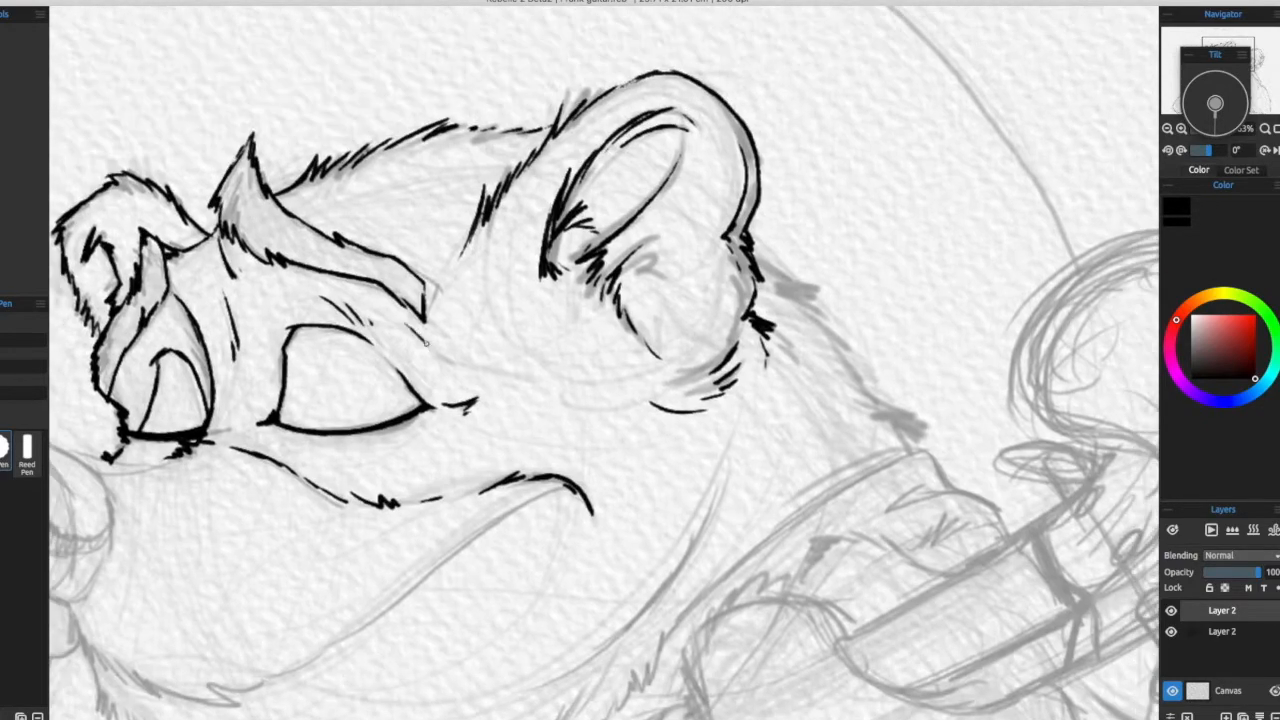
pyautogui.moveTo(414, 331); pyautogui.dragTo(440, 349)
pyautogui.moveTo(446, 343); pyautogui.dragTo(461, 347)
# Step: Ink the bridge of the muzzle and the top and front edge of the nose
pyautogui.moveTo(433, 535)
pyautogui.mouseDown()
pyautogui.moveTo(557, 489)
pyautogui.moveTo(569, 449)
pyautogui.mouseUp()
pyautogui.moveTo(529, 389); pyautogui.dragTo(571, 391)
pyautogui.moveTo(489, 383); pyautogui.dragTo(534, 391)
pyautogui.moveTo(519, 410); pyautogui.dragTo(467, 401)
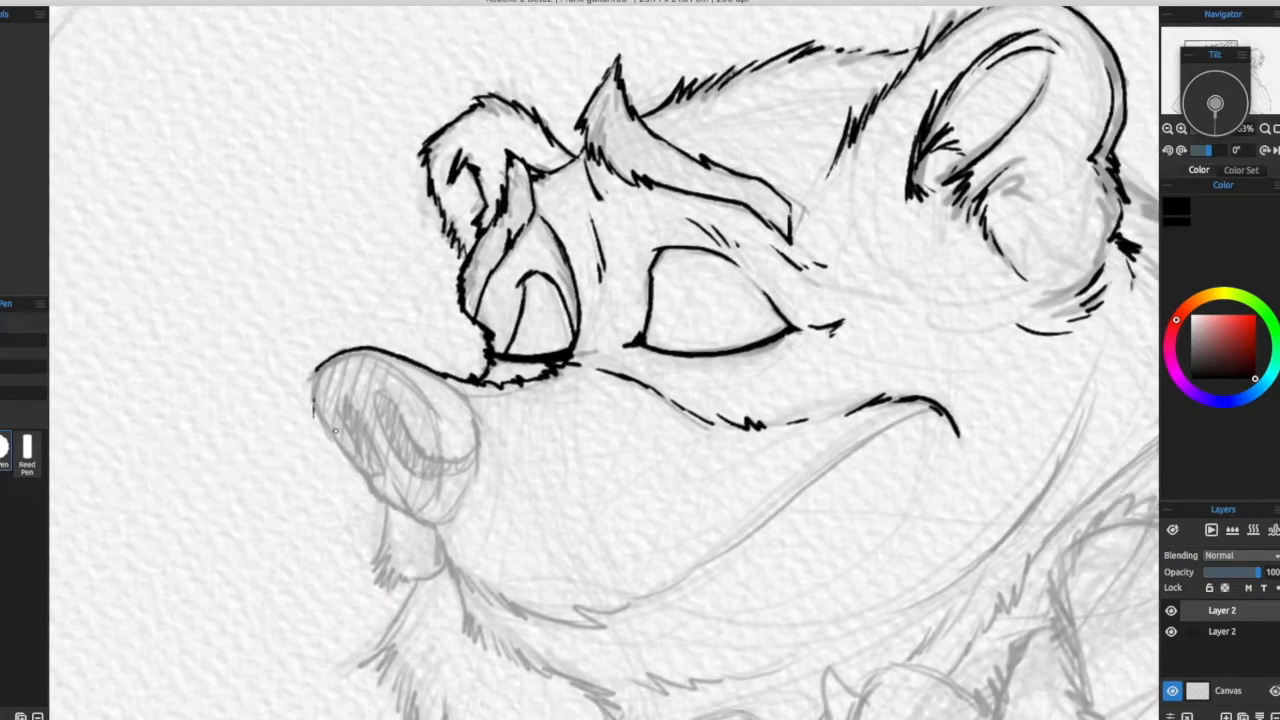
pyautogui.moveTo(313, 420); pyautogui.dragTo(238, 320)
pyautogui.moveTo(236, 302); pyautogui.dragTo(285, 372)
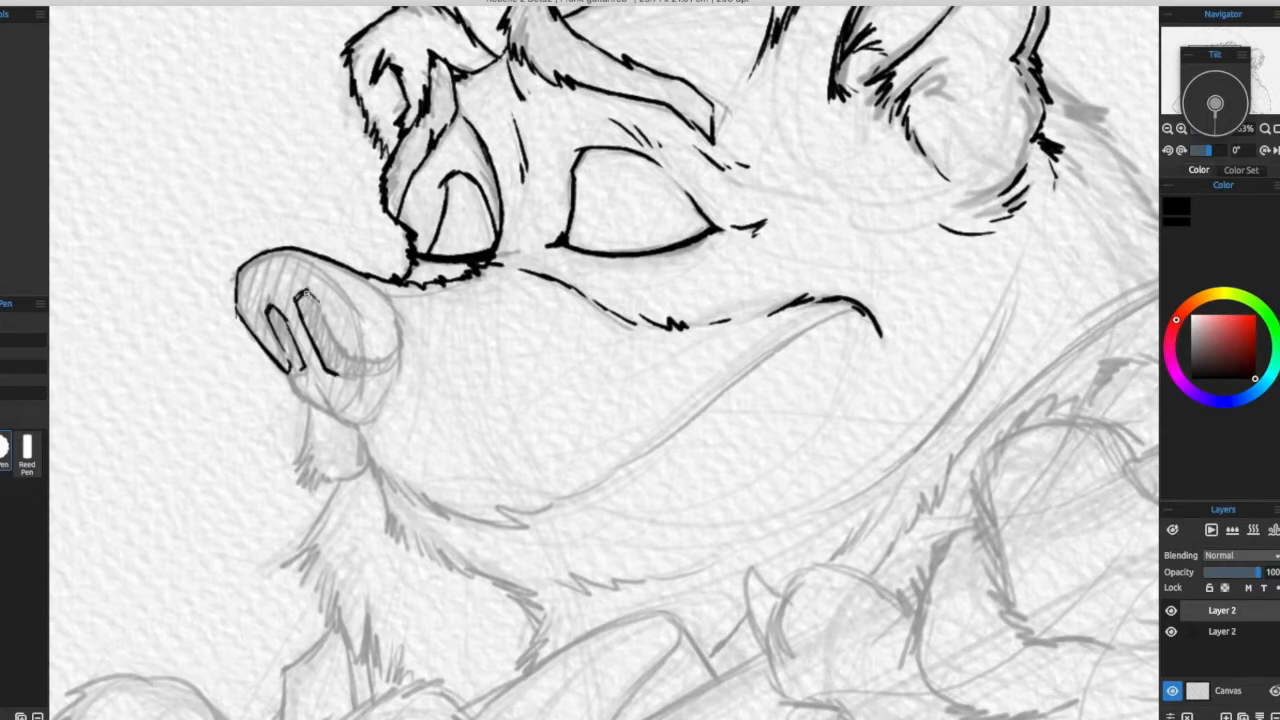
# Step: Ink the nostrils, the rest of the nose outline and the short line running down to the mouth
pyautogui.moveTo(322, 376); pyautogui.dragTo(352, 424)
pyautogui.moveTo(538, 430); pyautogui.dragTo(589, 383)
pyautogui.moveTo(401, 379); pyautogui.dragTo(416, 423)
pyautogui.moveTo(449, 360); pyautogui.dragTo(471, 415)
pyautogui.moveTo(361, 380)
pyautogui.mouseDown()
pyautogui.moveTo(418, 430)
pyautogui.moveTo(441, 393)
pyautogui.mouseUp()
pyautogui.moveTo(412, 384); pyautogui.dragTo(456, 378)
pyautogui.moveTo(569, 402); pyautogui.dragTo(531, 427)
pyautogui.moveTo(347, 288); pyautogui.dragTo(432, 394)
pyautogui.moveTo(539, 511); pyautogui.dragTo(573, 414)
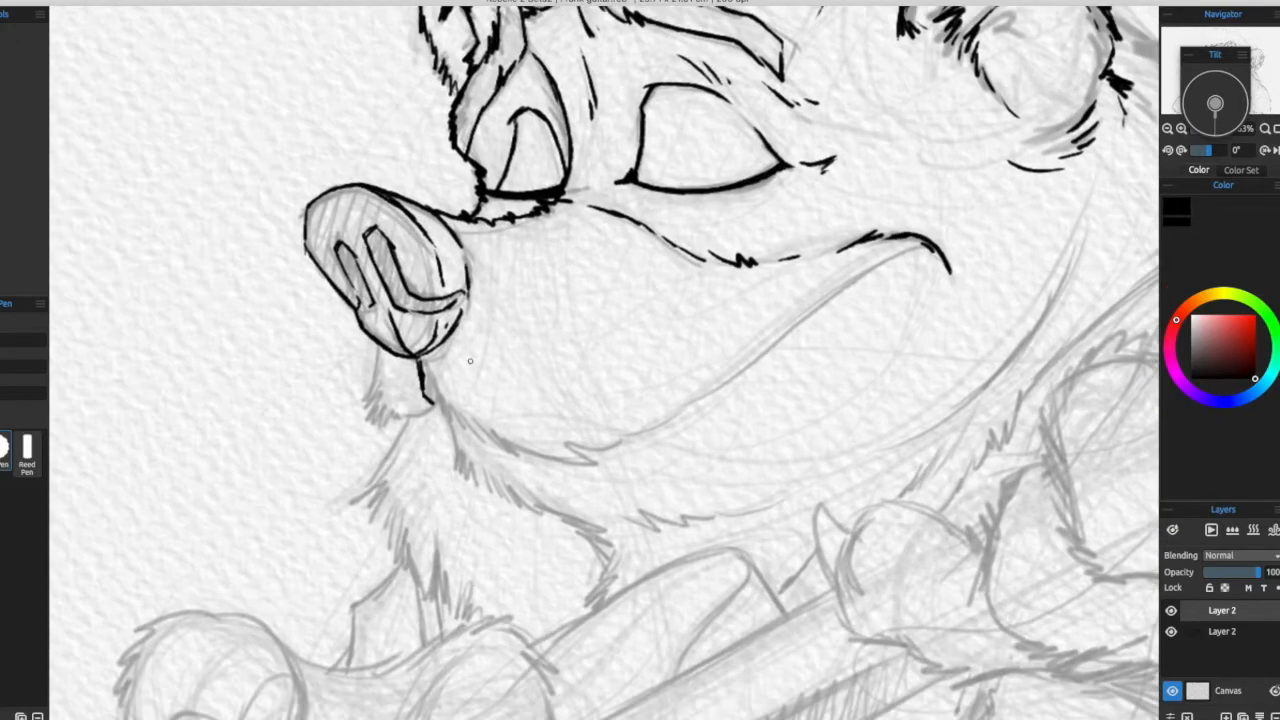
# Step: Ink the long smiling mouth line and the small front lip, and dot the whisker spots on the muzzle
pyautogui.moveTo(438, 404); pyautogui.dragTo(542, 455)
pyautogui.moveTo(660, 380); pyautogui.dragTo(499, 429)
pyautogui.moveTo(380, 500); pyautogui.dragTo(434, 508)
pyautogui.moveTo(406, 494)
pyautogui.mouseDown()
pyautogui.moveTo(516, 466)
pyautogui.moveTo(766, 292)
pyautogui.mouseUp()
pyautogui.click(348, 431)
pyautogui.moveTo(400, 436); pyautogui.dragTo(547, 433)
pyautogui.click(380, 420)
pyautogui.click(374, 432)
pyautogui.moveTo(770, 421); pyautogui.dragTo(586, 503)
pyautogui.moveTo(436, 310); pyautogui.dragTo(441, 318)
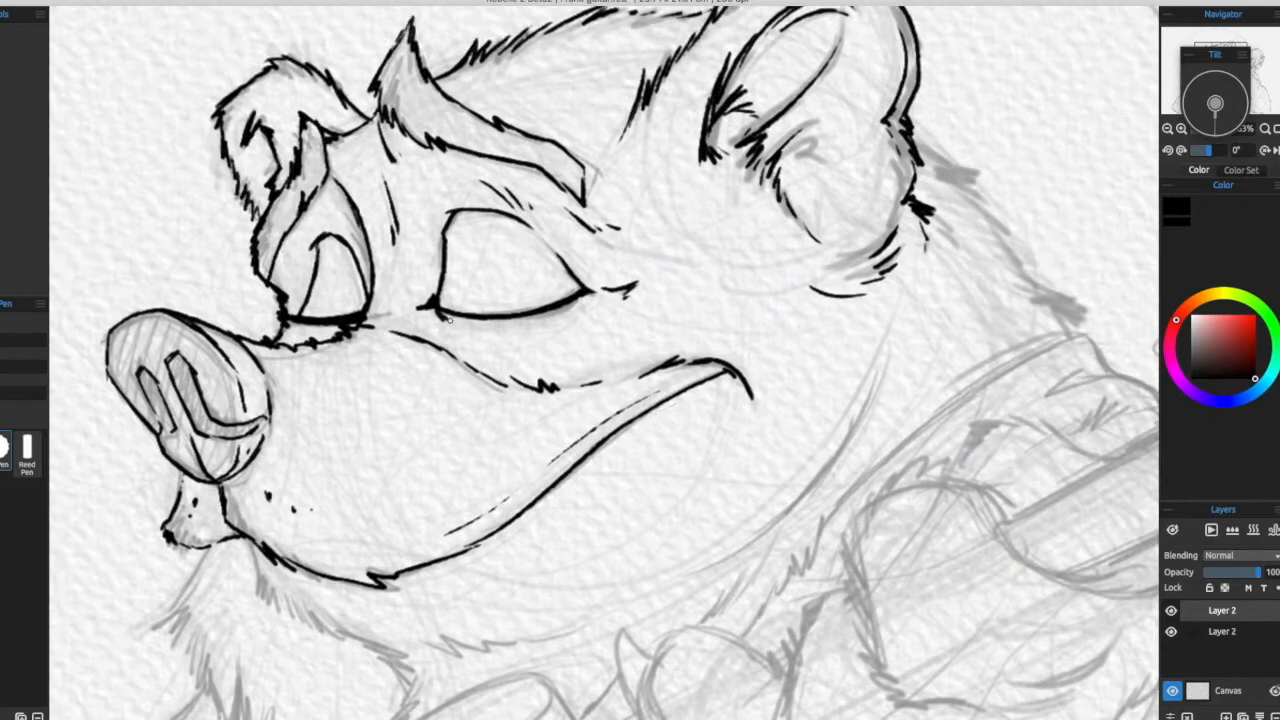
# Step: Add crease lines under the near eye and loose fur strokes on the forehead and temple
pyautogui.moveTo(596, 306); pyautogui.dragTo(592, 314)
pyautogui.moveTo(520, 330); pyautogui.dragTo(590, 306)
pyautogui.moveTo(363, 311); pyautogui.dragTo(386, 305)
pyautogui.moveTo(566, 57); pyautogui.dragTo(356, 281)
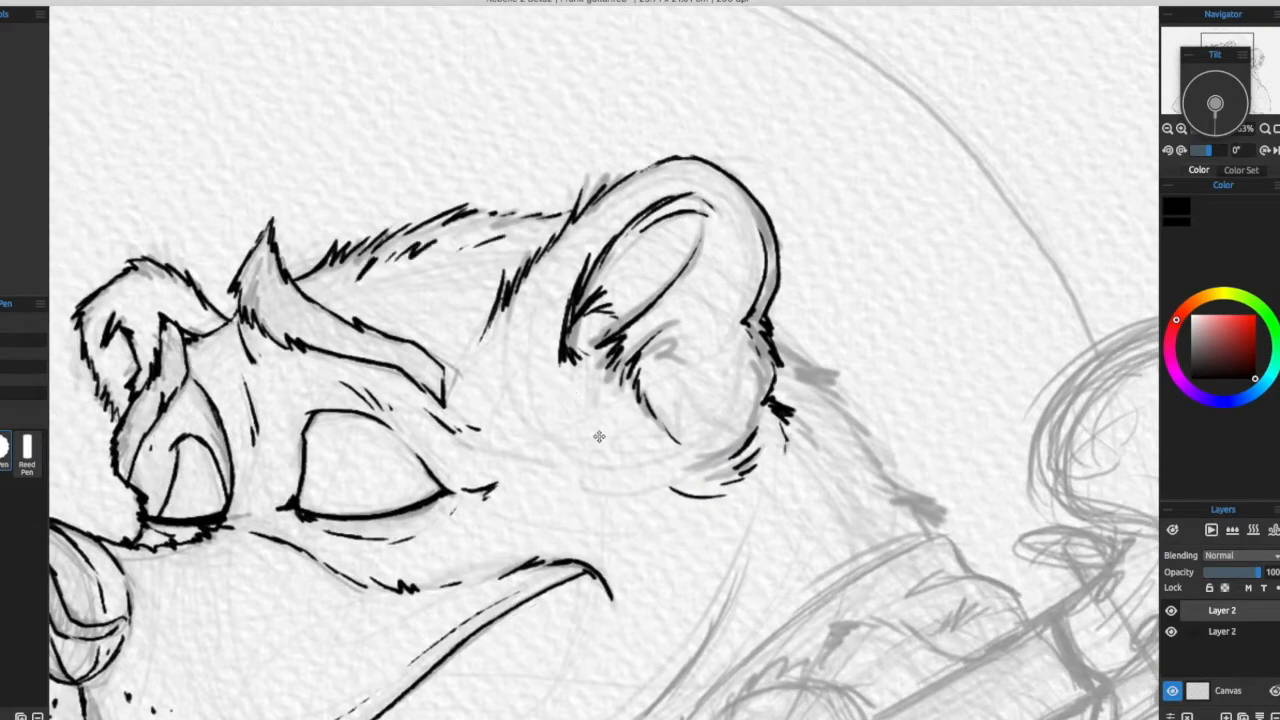
pyautogui.moveTo(482, 404); pyautogui.dragTo(439, 303)
pyautogui.moveTo(443, 251); pyautogui.dragTo(461, 301)
pyautogui.moveTo(466, 305); pyautogui.dragTo(511, 340)
# Step: Ink the furry back of the neck and the sweeping cheek and jaw lines below the ear
pyautogui.moveTo(730, 250)
pyautogui.mouseDown()
pyautogui.moveTo(386, 337)
pyautogui.moveTo(452, 366)
pyautogui.mouseUp()
pyautogui.moveTo(438, 370)
pyautogui.mouseDown()
pyautogui.moveTo(550, 492)
pyautogui.moveTo(540, 523)
pyautogui.mouseUp()
pyautogui.moveTo(537, 616); pyautogui.dragTo(1062, 287)
pyautogui.moveTo(656, 437)
pyautogui.mouseDown()
pyautogui.moveTo(752, 387)
pyautogui.moveTo(845, 285)
pyautogui.mouseUp()
pyautogui.moveTo(685, 441)
pyautogui.mouseDown()
pyautogui.moveTo(827, 313)
pyautogui.moveTo(506, 473)
pyautogui.mouseUp()
pyautogui.moveTo(502, 458)
pyautogui.mouseDown()
pyautogui.moveTo(535, 378)
pyautogui.moveTo(644, 369)
pyautogui.mouseUp()
pyautogui.moveTo(638, 384); pyautogui.dragTo(694, 366)
pyautogui.moveTo(592, 515); pyautogui.dragTo(1053, 322)
# Step: Ink the spiky beard under the chin, including its side edges, lower tip and inner fur strokes
pyautogui.moveTo(334, 378)
pyautogui.mouseDown()
pyautogui.moveTo(341, 402)
pyautogui.moveTo(482, 500)
pyautogui.moveTo(536, 371)
pyautogui.mouseUp()
pyautogui.moveTo(532, 374); pyautogui.dragTo(504, 456)
pyautogui.moveTo(690, 525); pyautogui.dragTo(592, 539)
pyautogui.moveTo(455, 362); pyautogui.dragTo(619, 356)
pyautogui.moveTo(560, 365); pyautogui.dragTo(742, 399)
pyautogui.moveTo(421, 307)
pyautogui.mouseDown()
pyautogui.moveTo(398, 346)
pyautogui.moveTo(396, 419)
pyautogui.mouseUp()
pyautogui.moveTo(396, 404); pyautogui.dragTo(408, 442)
pyautogui.moveTo(421, 426); pyautogui.dragTo(464, 496)
pyautogui.moveTo(560, 350); pyautogui.dragTo(518, 480)
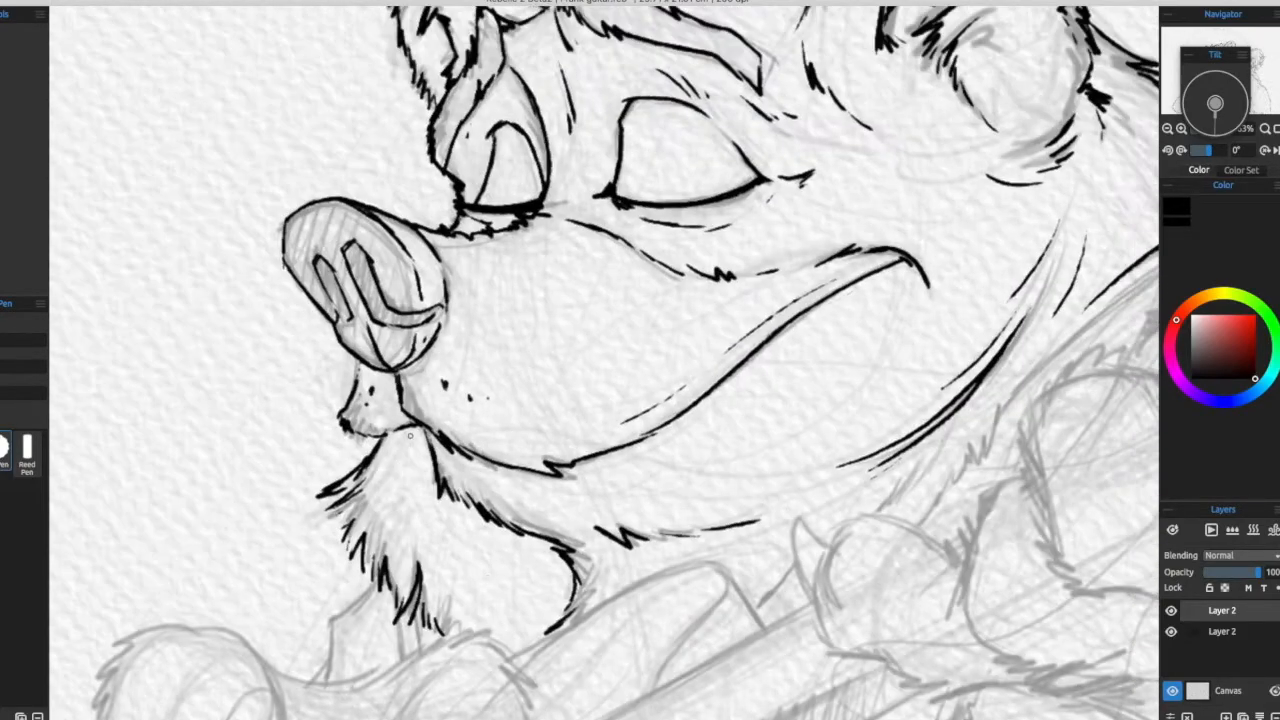
pyautogui.moveTo(407, 446); pyautogui.dragTo(391, 494)
pyautogui.moveTo(819, 218); pyautogui.dragTo(834, 389)
pyautogui.moveTo(762, 552); pyautogui.dragTo(627, 409)
# Step: Check the whole illustration and save the file
pyautogui.scroll(-5, 640, 415)
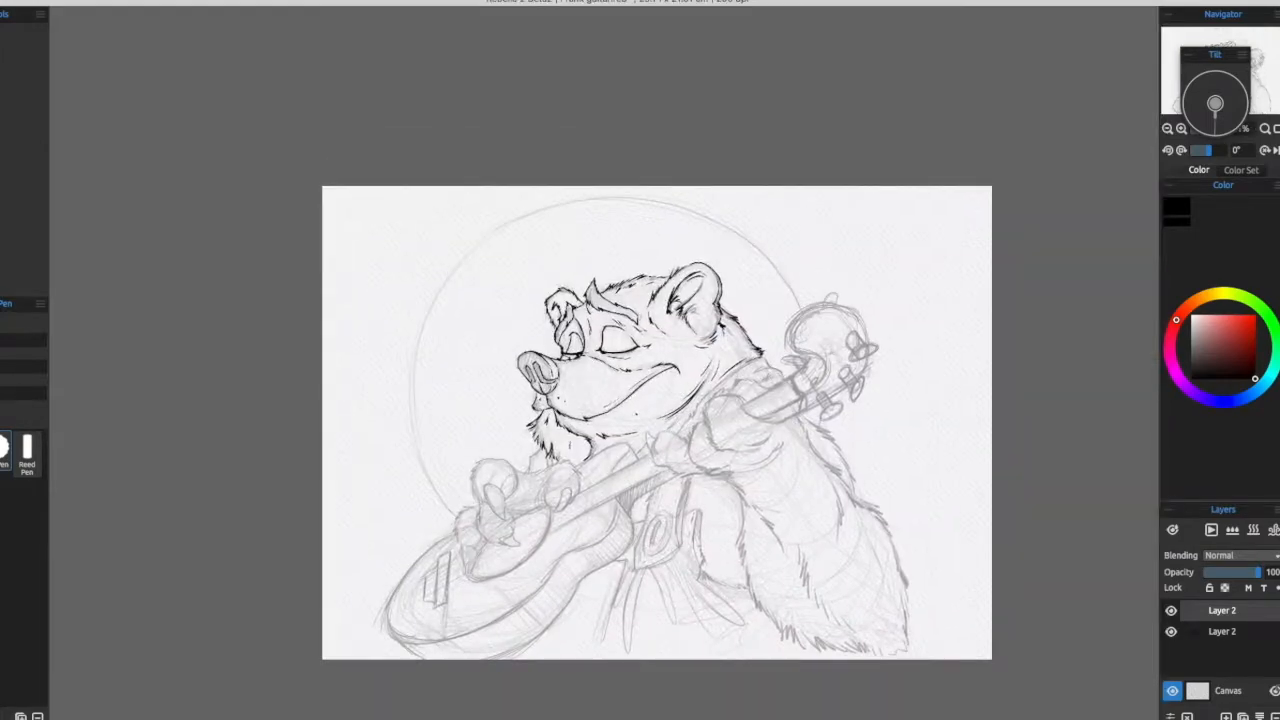
pyautogui.scroll(5, 636, 370)
pyautogui.press('super+s')
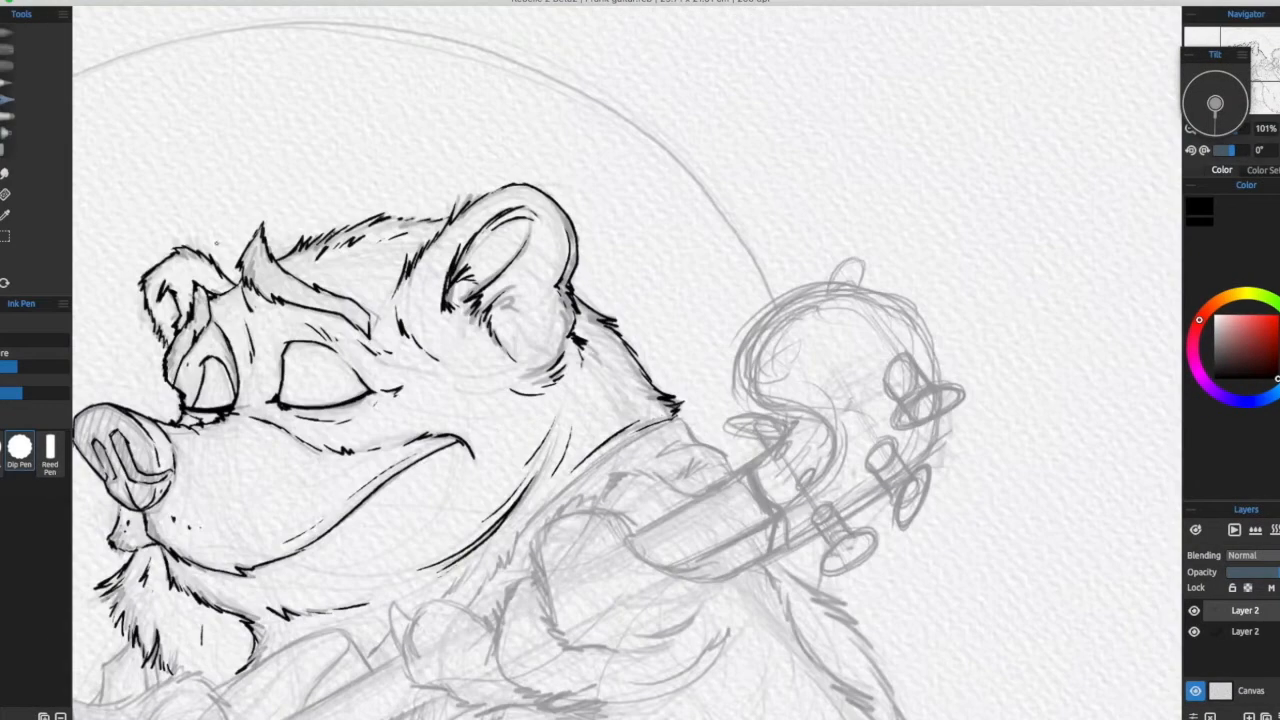
# Step: Add fur strokes to the neck behind the cheek and ink the long shoulder line beneath it
pyautogui.moveTo(458, 419)
pyautogui.mouseDown()
pyautogui.moveTo(518, 415)
pyautogui.moveTo(340, 446)
pyautogui.mouseUp()
pyautogui.moveTo(483, 370); pyautogui.dragTo(512, 396)
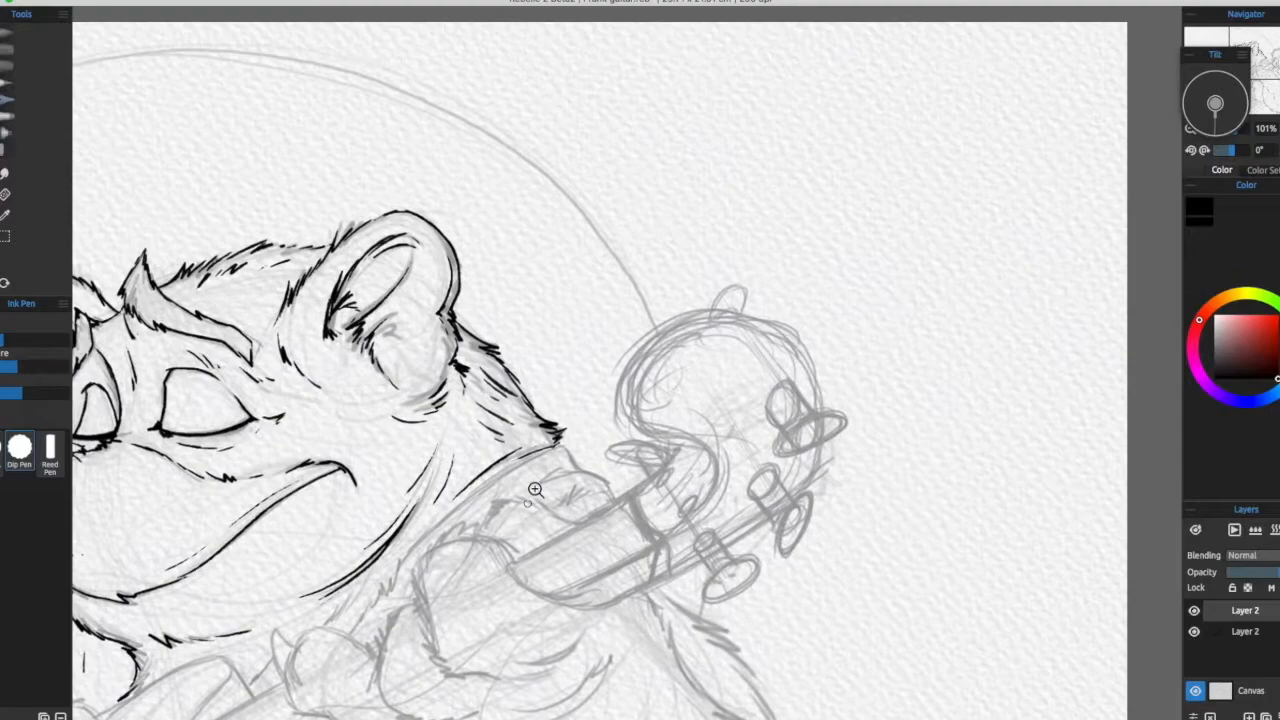
pyautogui.scroll(4, 535, 490)
pyautogui.moveTo(785, 528)
pyautogui.mouseDown()
pyautogui.moveTo(737, 363)
pyautogui.moveTo(842, 471)
pyautogui.mouseUp()
pyautogui.moveTo(710, 214)
pyautogui.mouseDown()
pyautogui.moveTo(520, 333)
pyautogui.moveTo(457, 419)
pyautogui.mouseUp()
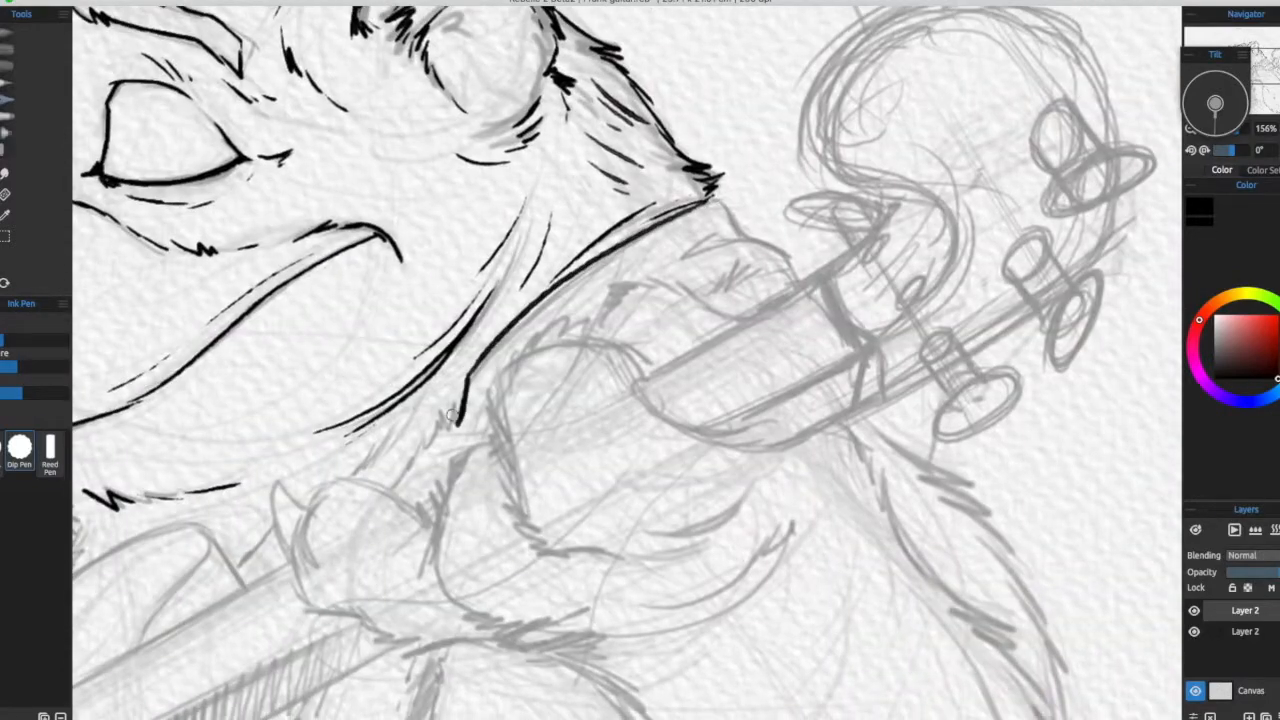
# Step: Ink the fur tufts between the jaw and the fretting paw and extend the jaw's lower edge
pyautogui.moveTo(435, 471); pyautogui.dragTo(562, 367)
pyautogui.moveTo(582, 290); pyautogui.dragTo(585, 321)
pyautogui.moveTo(564, 270); pyautogui.dragTo(515, 341)
pyautogui.moveTo(513, 322); pyautogui.dragTo(497, 356)
pyautogui.moveTo(698, 306)
pyautogui.mouseDown()
pyautogui.moveTo(582, 514)
pyautogui.moveTo(867, 324)
pyautogui.mouseUp()
pyautogui.moveTo(532, 408); pyautogui.dragTo(628, 374)
pyautogui.moveTo(544, 442)
pyautogui.mouseDown()
pyautogui.moveTo(630, 459)
pyautogui.moveTo(615, 438)
pyautogui.mouseUp()
pyautogui.moveTo(728, 479)
pyautogui.mouseDown()
pyautogui.moveTo(623, 527)
pyautogui.moveTo(325, 517)
pyautogui.mouseUp()
# Step: Ink the furry outline of the fretting paw's large finger as it curls over the guitar neck
pyautogui.moveTo(474, 477); pyautogui.dragTo(497, 506)
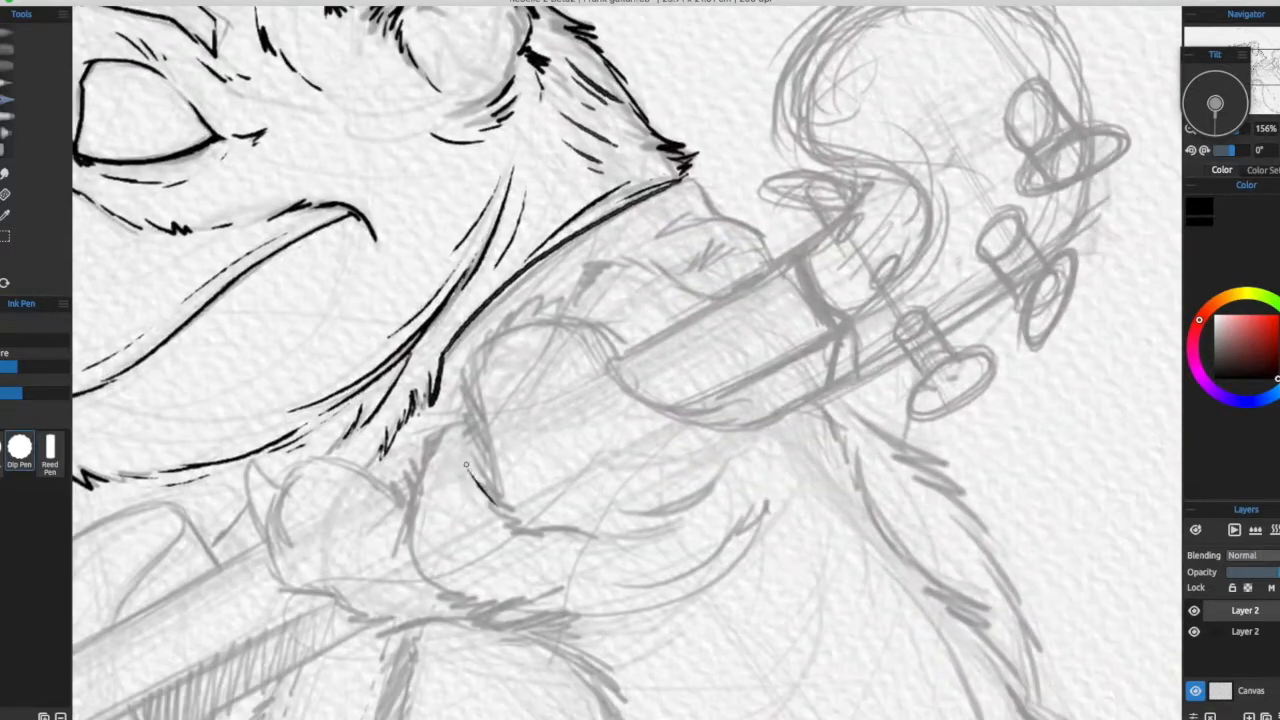
pyautogui.moveTo(460, 350); pyautogui.dragTo(490, 450)
pyautogui.moveTo(654, 333); pyautogui.dragTo(589, 381)
pyautogui.moveTo(480, 348); pyautogui.dragTo(504, 370)
pyautogui.moveTo(600, 372); pyautogui.dragTo(637, 384)
pyautogui.moveTo(522, 364)
pyautogui.mouseDown()
pyautogui.moveTo(542, 390)
pyautogui.moveTo(608, 332)
pyautogui.mouseUp()
pyautogui.moveTo(488, 306); pyautogui.dragTo(510, 332)
pyautogui.moveTo(608, 274); pyautogui.dragTo(596, 384)
# Step: Rotate the canvas to 60° and ink the neighbouring fingers and the furry back edge of the fretting paw
pyautogui.moveTo(525, 338); pyautogui.dragTo(620, 93)
pyautogui.moveTo(414, 322); pyautogui.dragTo(438, 264)
pyautogui.moveTo(650, 306)
pyautogui.mouseDown()
pyautogui.moveTo(546, 358)
pyautogui.moveTo(591, 294)
pyautogui.moveTo(577, 437)
pyautogui.mouseUp()
pyautogui.moveTo(464, 373); pyautogui.dragTo(482, 426)
pyautogui.moveTo(454, 326); pyautogui.dragTo(443, 356)
pyautogui.moveTo(436, 355); pyautogui.dragTo(447, 370)
pyautogui.moveTo(394, 284)
pyautogui.mouseDown()
pyautogui.moveTo(475, 336)
pyautogui.moveTo(424, 232)
pyautogui.mouseUp()
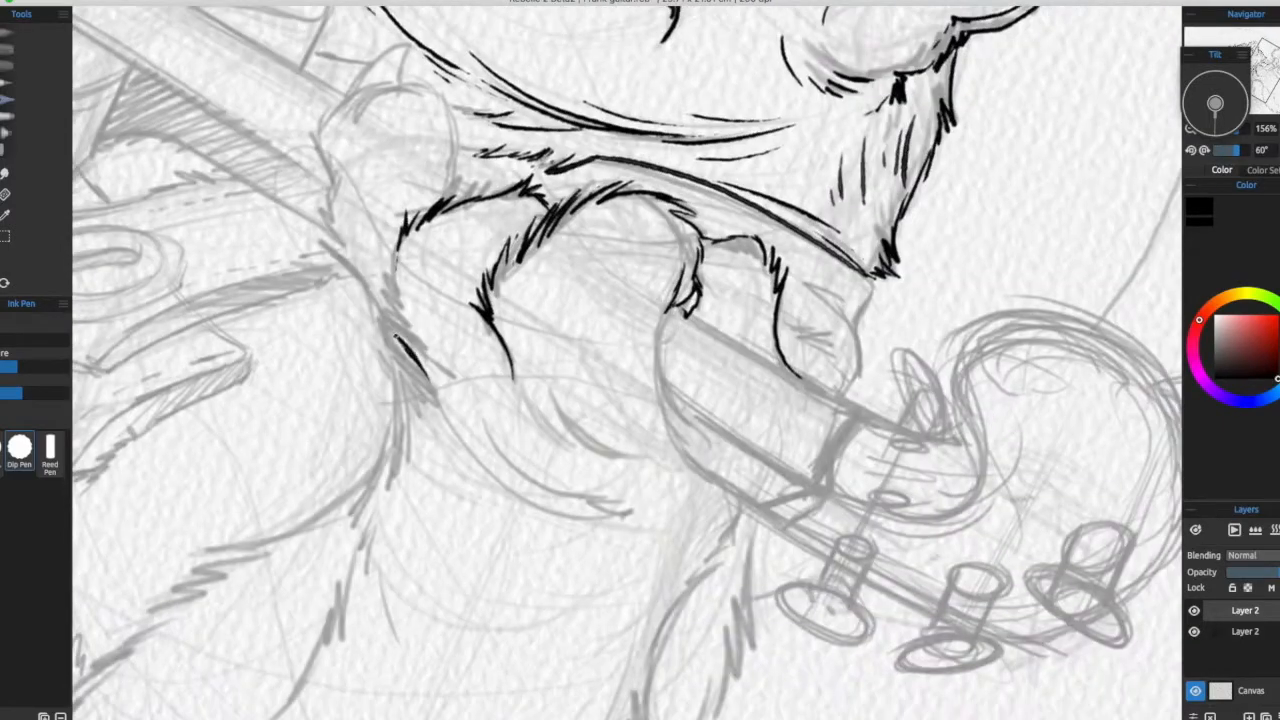
# Step: Ink the curved palm creases below the fingers and thicken the fur on the paw's edge
pyautogui.moveTo(434, 189); pyautogui.dragTo(350, 137)
pyautogui.moveTo(463, 343); pyautogui.dragTo(548, 403)
pyautogui.moveTo(353, 340); pyautogui.dragTo(546, 463)
pyautogui.moveTo(363, 132)
pyautogui.mouseDown()
pyautogui.moveTo(259, 179)
pyautogui.moveTo(512, 441)
pyautogui.mouseUp()
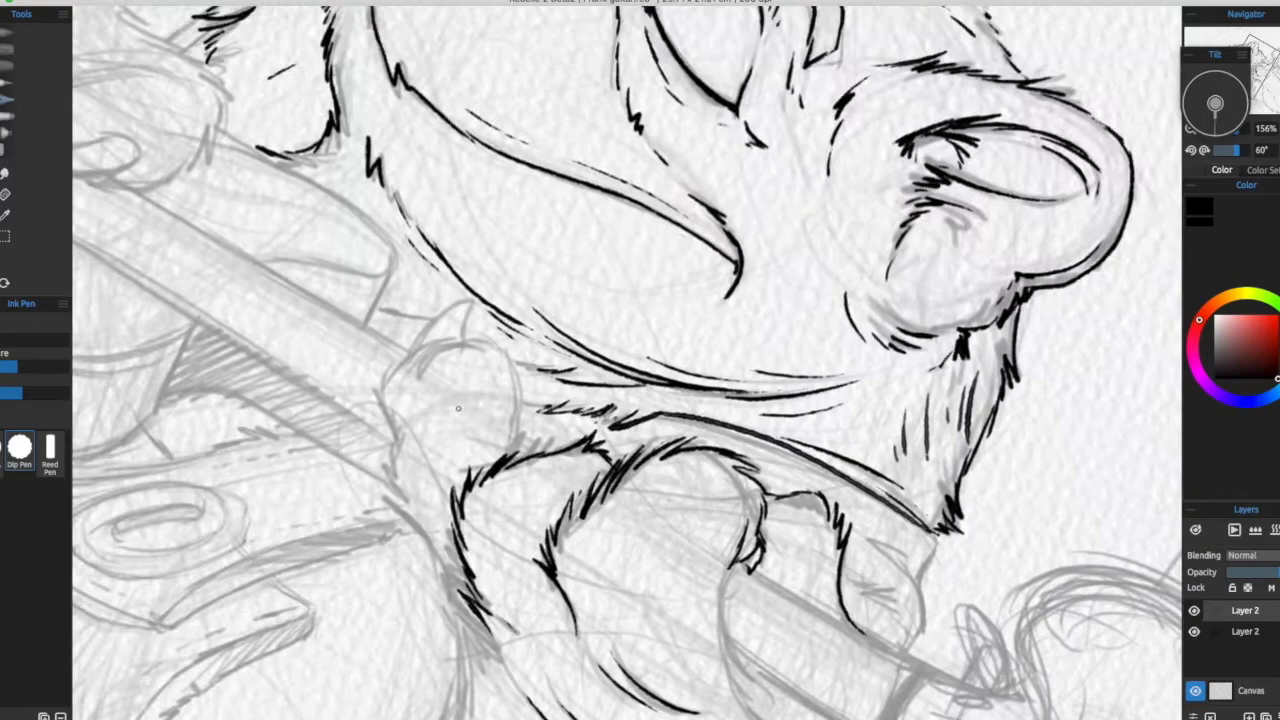
# Step: Ink the fretting paw's clawed thumb with its furry outline and the edge running down to the wrist
pyautogui.moveTo(464, 368); pyautogui.dragTo(439, 248)
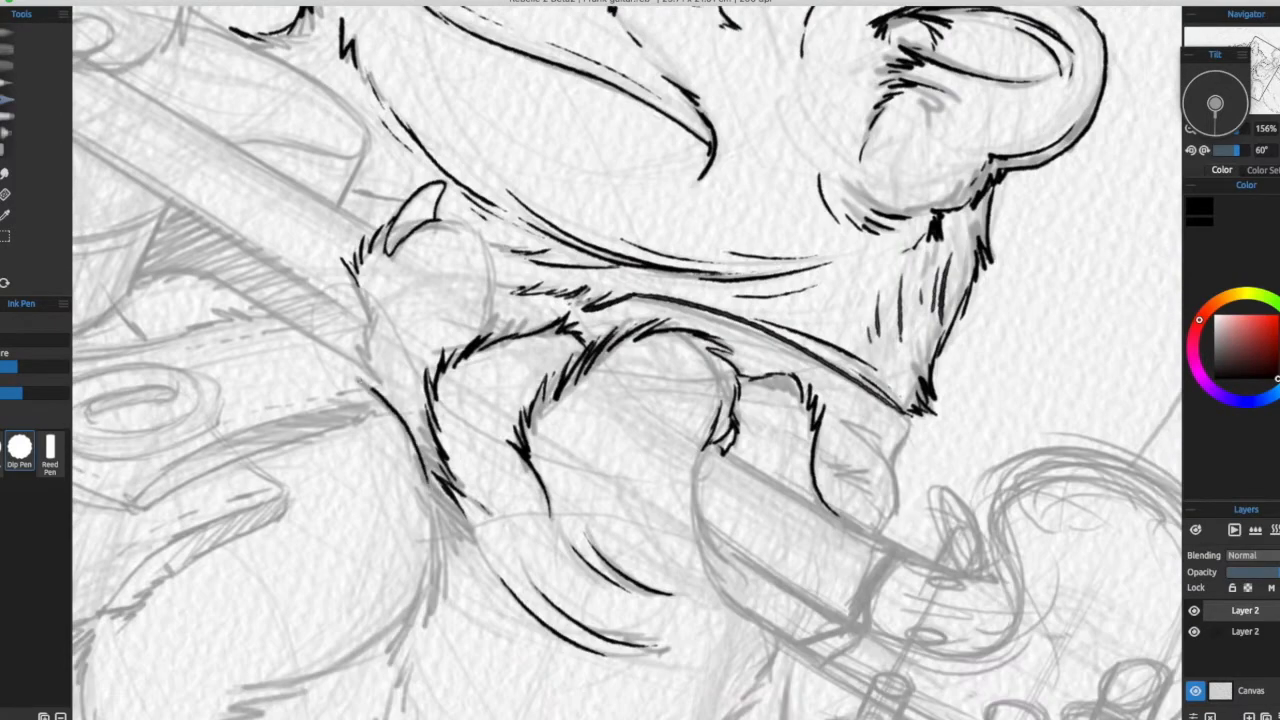
pyautogui.moveTo(529, 386); pyautogui.dragTo(507, 426)
pyautogui.moveTo(412, 247); pyautogui.dragTo(470, 372)
pyautogui.moveTo(460, 500); pyautogui.dragTo(463, 282)
pyautogui.moveTo(420, 330); pyautogui.dragTo(491, 296)
pyautogui.moveTo(449, 257); pyautogui.dragTo(439, 434)
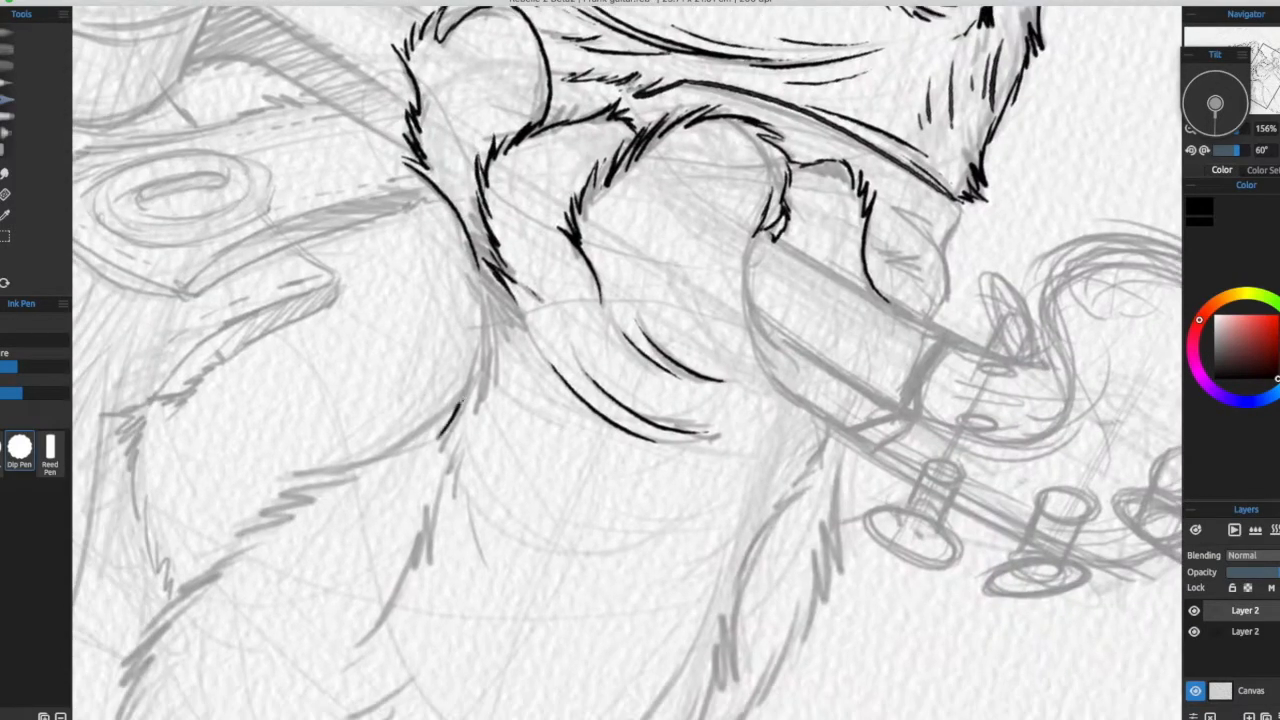
# Step: Ink short fur tufts across the fretting paw's palm and the furry wrist edge running down the forearm
pyautogui.moveTo(489, 399); pyautogui.dragTo(465, 432)
pyautogui.moveTo(489, 338); pyautogui.dragTo(515, 372)
pyautogui.moveTo(500, 310); pyautogui.dragTo(301, 375)
pyautogui.moveTo(267, 282)
pyautogui.mouseDown()
pyautogui.moveTo(322, 335)
pyautogui.moveTo(453, 388)
pyautogui.mouseUp()
pyautogui.moveTo(317, 544); pyautogui.dragTo(567, 312)
pyautogui.moveTo(487, 284)
pyautogui.mouseDown()
pyautogui.moveTo(484, 370)
pyautogui.moveTo(497, 351)
pyautogui.mouseUp()
pyautogui.moveTo(508, 306); pyautogui.dragTo(530, 404)
pyautogui.moveTo(464, 309); pyautogui.dragTo(467, 400)
pyautogui.moveTo(466, 345); pyautogui.dragTo(401, 447)
pyautogui.moveTo(456, 396); pyautogui.dragTo(414, 452)
pyautogui.moveTo(470, 340); pyautogui.dragTo(394, 496)
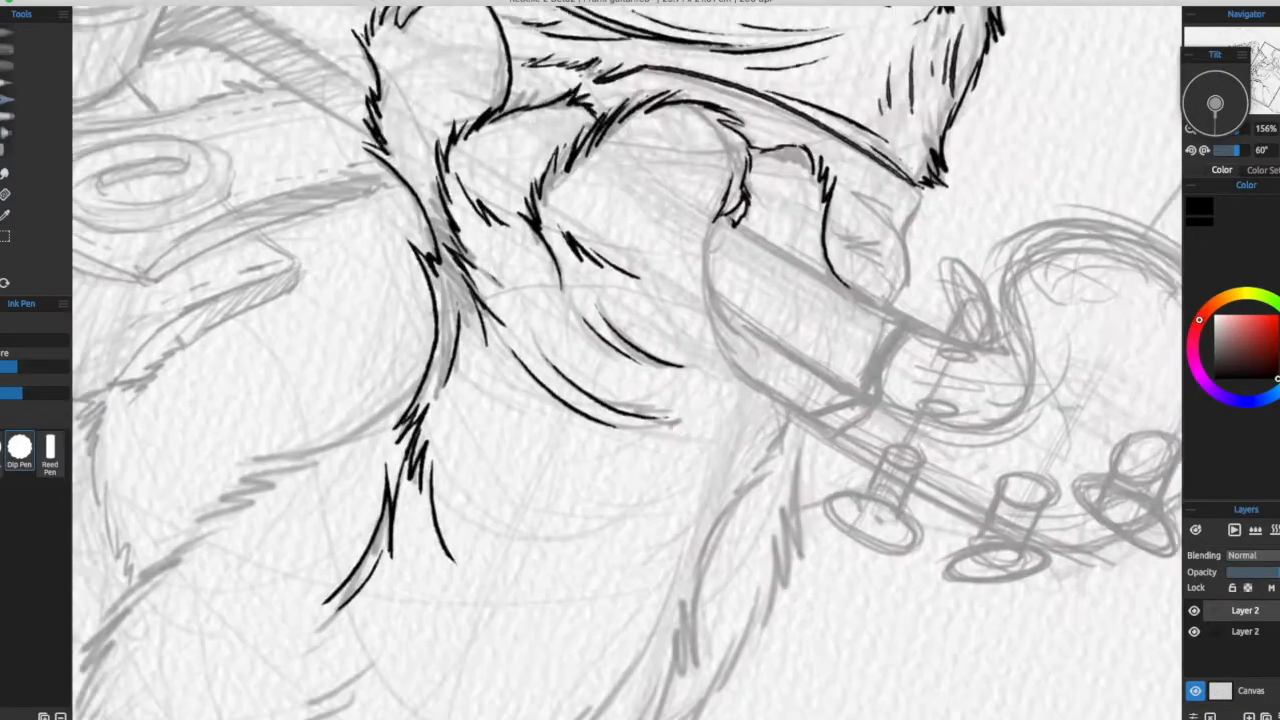
# Step: Reset the canvas rotation to 0° and ink the guitar neck's curved underside and the furry outer edge of the raised forearm
pyautogui.moveTo(787, 297); pyautogui.dragTo(620, 552)
pyautogui.moveTo(366, 316); pyautogui.dragTo(343, 346)
pyautogui.moveTo(480, 400); pyautogui.dragTo(385, 392)
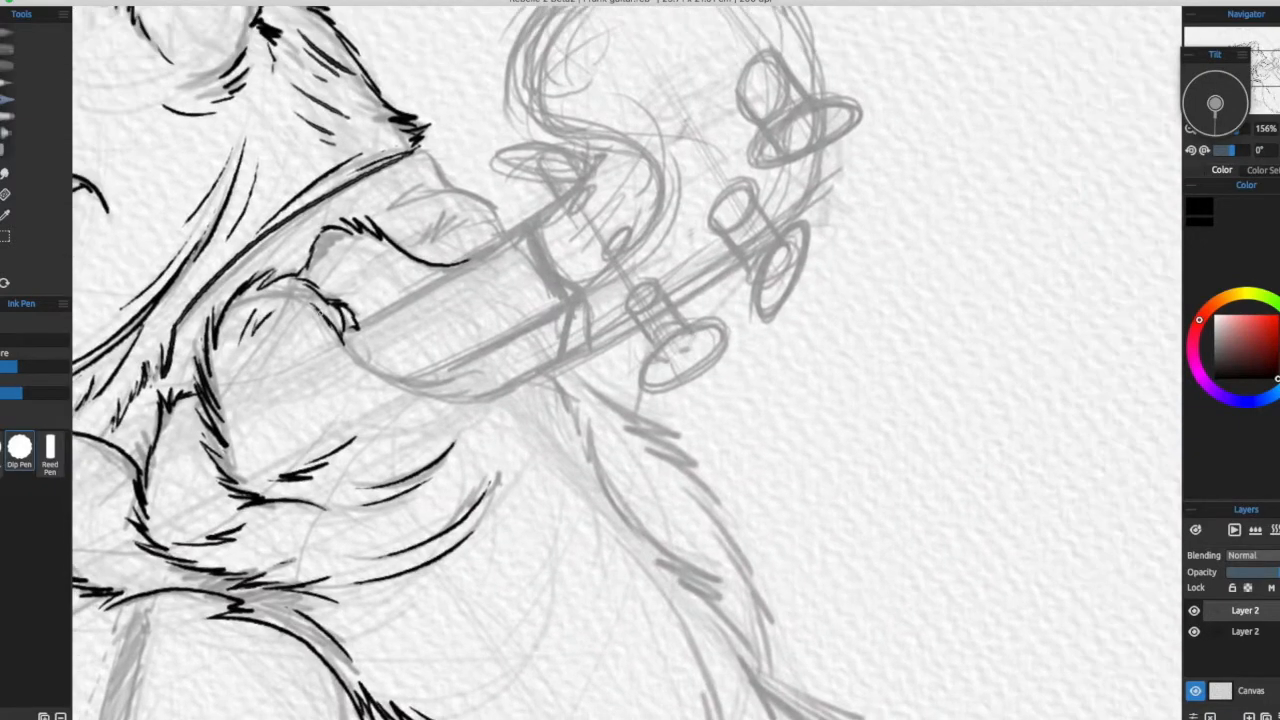
pyautogui.moveTo(466, 397); pyautogui.dragTo(582, 346)
pyautogui.moveTo(500, 380)
pyautogui.mouseDown()
pyautogui.moveTo(597, 407)
pyautogui.moveTo(382, 213)
pyautogui.mouseUp()
pyautogui.moveTo(370, 204); pyautogui.dragTo(414, 306)
pyautogui.moveTo(416, 257); pyautogui.dragTo(456, 353)
pyautogui.moveTo(439, 304); pyautogui.dragTo(487, 373)
pyautogui.moveTo(461, 351); pyautogui.dragTo(539, 409)
pyautogui.moveTo(500, 380)
pyautogui.mouseDown()
pyautogui.moveTo(458, 484)
pyautogui.moveTo(554, 550)
pyautogui.mouseUp()
pyautogui.moveTo(544, 540); pyautogui.dragTo(556, 620)
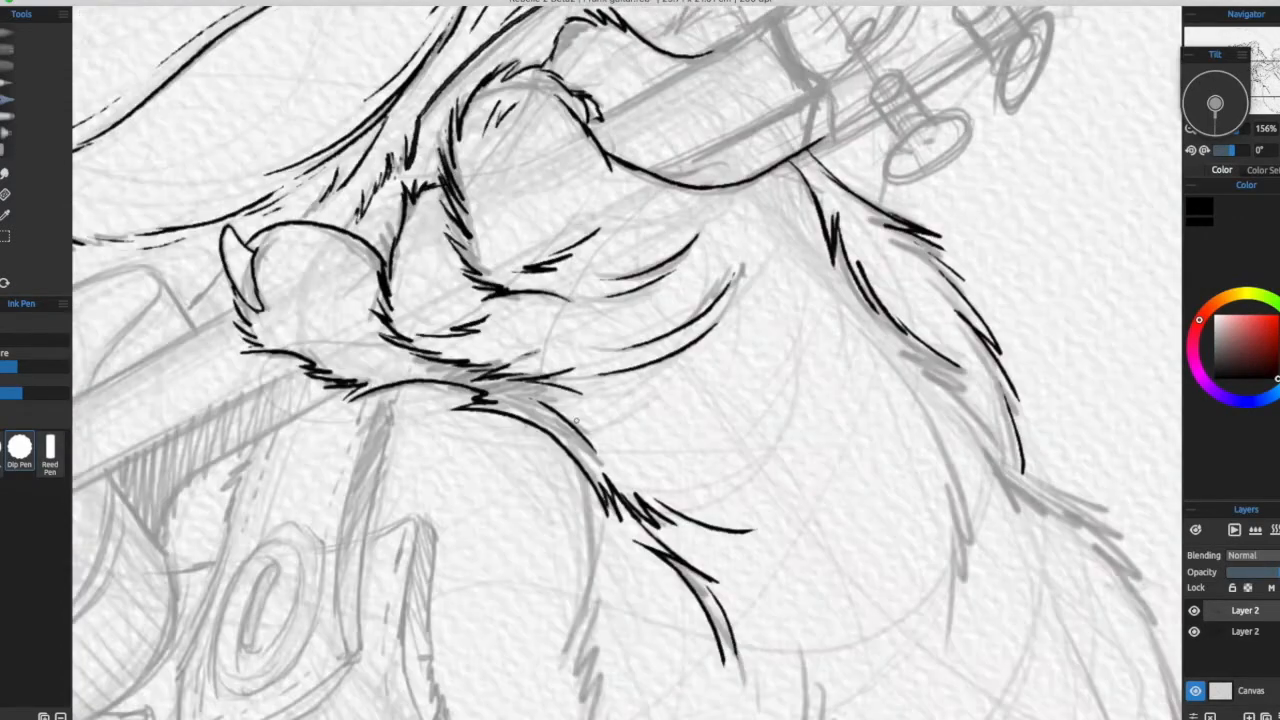
# Step: Ink the fretting paw's uppermost finger where its tip and crease lines wrap over the guitar neck
pyautogui.scroll(-5, 680, 537)
pyautogui.scroll(8, 894, 269)
pyautogui.moveTo(452, 273)
pyautogui.mouseDown()
pyautogui.moveTo(505, 328)
pyautogui.moveTo(634, 288)
pyautogui.mouseUp()
pyautogui.moveTo(561, 369); pyautogui.dragTo(592, 352)
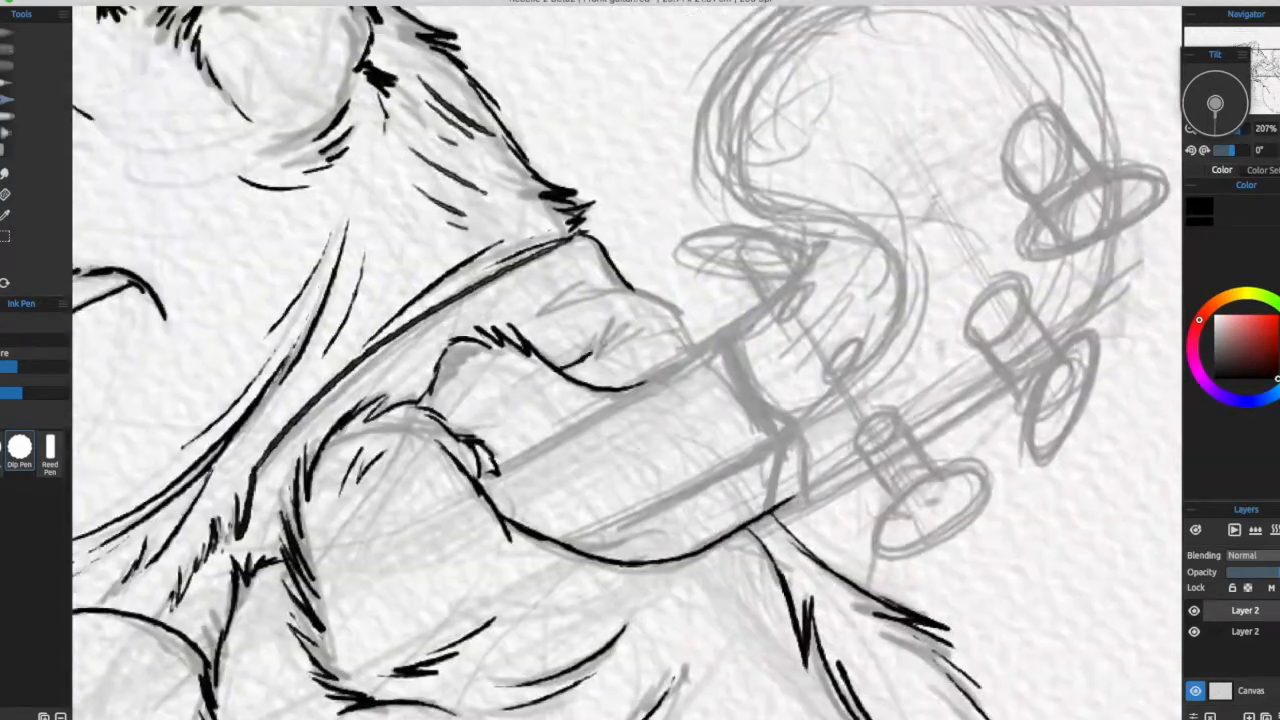
pyautogui.moveTo(636, 288); pyautogui.dragTo(680, 316)
pyautogui.moveTo(546, 312)
pyautogui.mouseDown()
pyautogui.moveTo(642, 290)
pyautogui.moveTo(641, 332)
pyautogui.mouseUp()
pyautogui.moveTo(589, 285); pyautogui.dragTo(615, 271)
pyautogui.moveTo(635, 261); pyautogui.dragTo(653, 251)
# Step: Ink the strumming paw's top edge and its large furry knuckle with the long pointed claw
pyautogui.moveTo(480, 520); pyautogui.dragTo(698, 284)
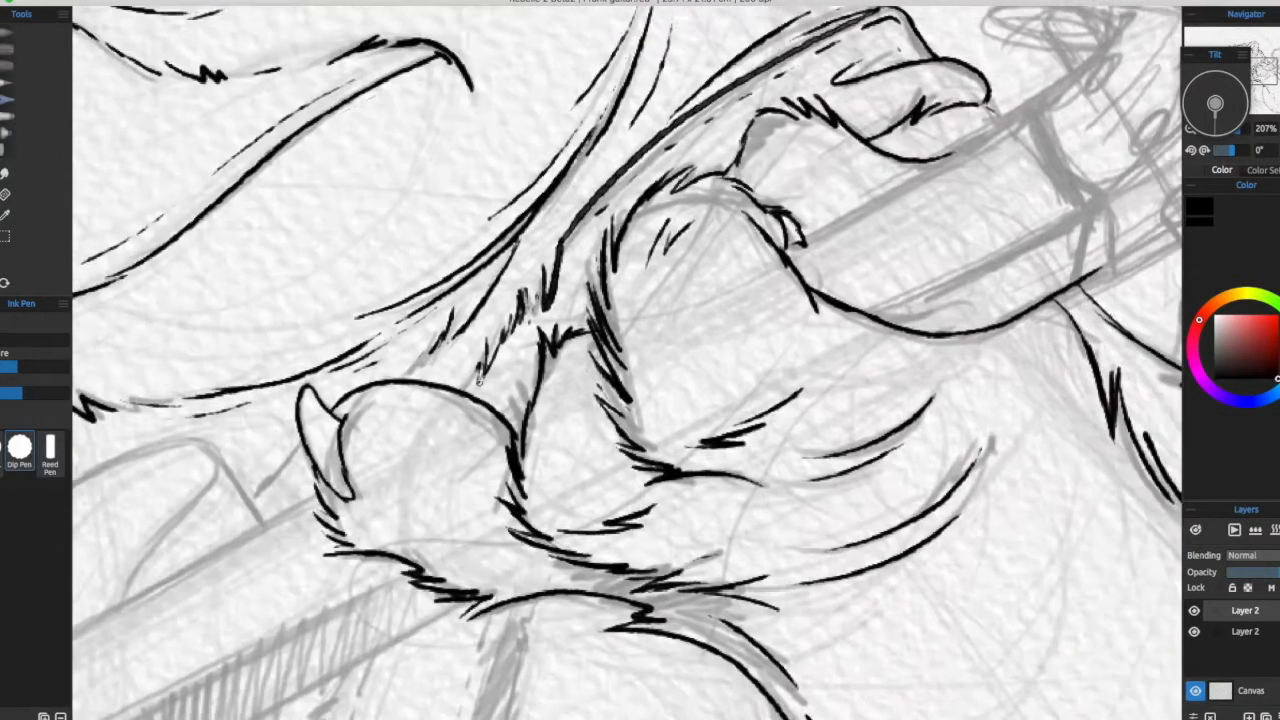
pyautogui.moveTo(296, 600); pyautogui.dragTo(693, 449)
pyautogui.moveTo(1000, 180); pyautogui.dragTo(540, 540)
pyautogui.moveTo(900, 400); pyautogui.dragTo(506, 409)
pyautogui.moveTo(200, 620); pyautogui.dragTo(980, 350)
pyautogui.moveTo(138, 655); pyautogui.dragTo(587, 478)
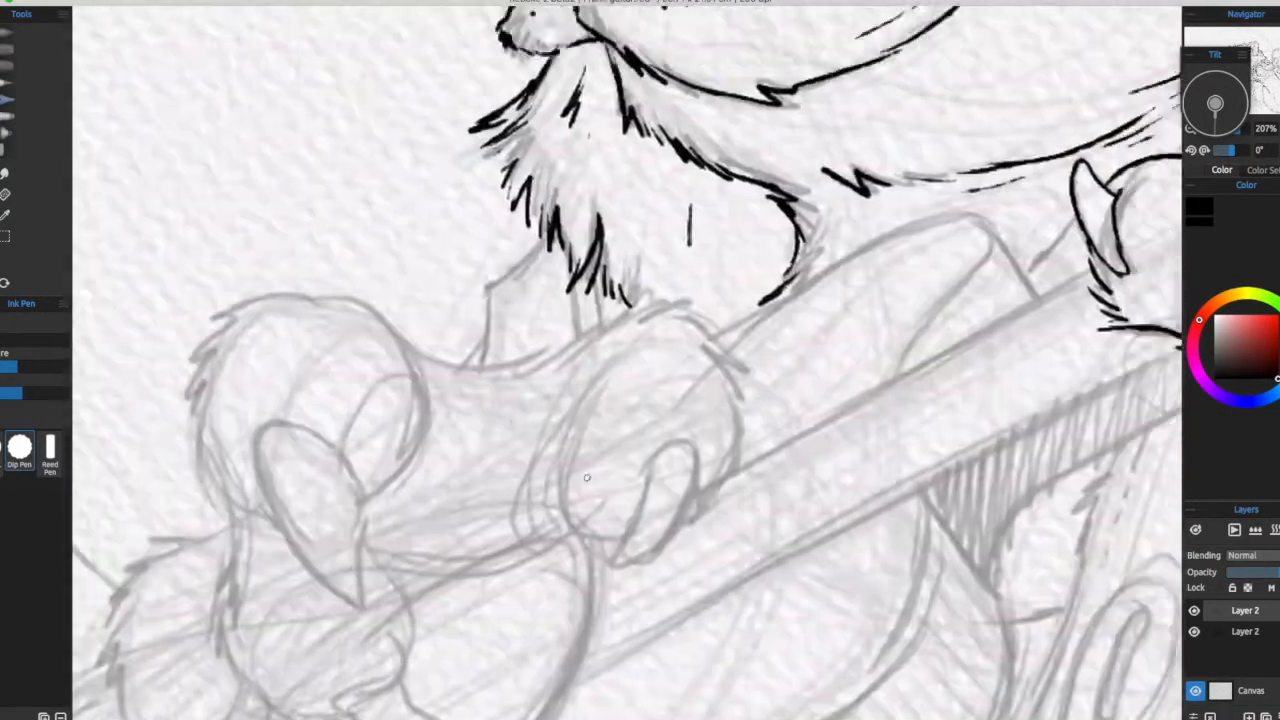
pyautogui.moveTo(644, 301); pyautogui.dragTo(667, 293)
pyautogui.moveTo(480, 300); pyautogui.dragTo(660, 308)
pyautogui.moveTo(620, 370); pyautogui.dragTo(571, 337)
pyautogui.moveTo(531, 289); pyautogui.dragTo(561, 263)
pyautogui.moveTo(599, 308); pyautogui.dragTo(581, 269)
pyautogui.moveTo(588, 297); pyautogui.dragTo(572, 282)
pyautogui.moveTo(412, 353); pyautogui.dragTo(395, 414)
pyautogui.moveTo(560, 500); pyautogui.dragTo(501, 337)
pyautogui.moveTo(347, 262)
pyautogui.mouseDown()
pyautogui.moveTo(391, 337)
pyautogui.moveTo(422, 349)
pyautogui.mouseUp()
pyautogui.hotkey('ctrl', 'z')
pyautogui.moveTo(414, 242); pyautogui.dragTo(514, 318)
pyautogui.moveTo(402, 265); pyautogui.dragTo(482, 254)
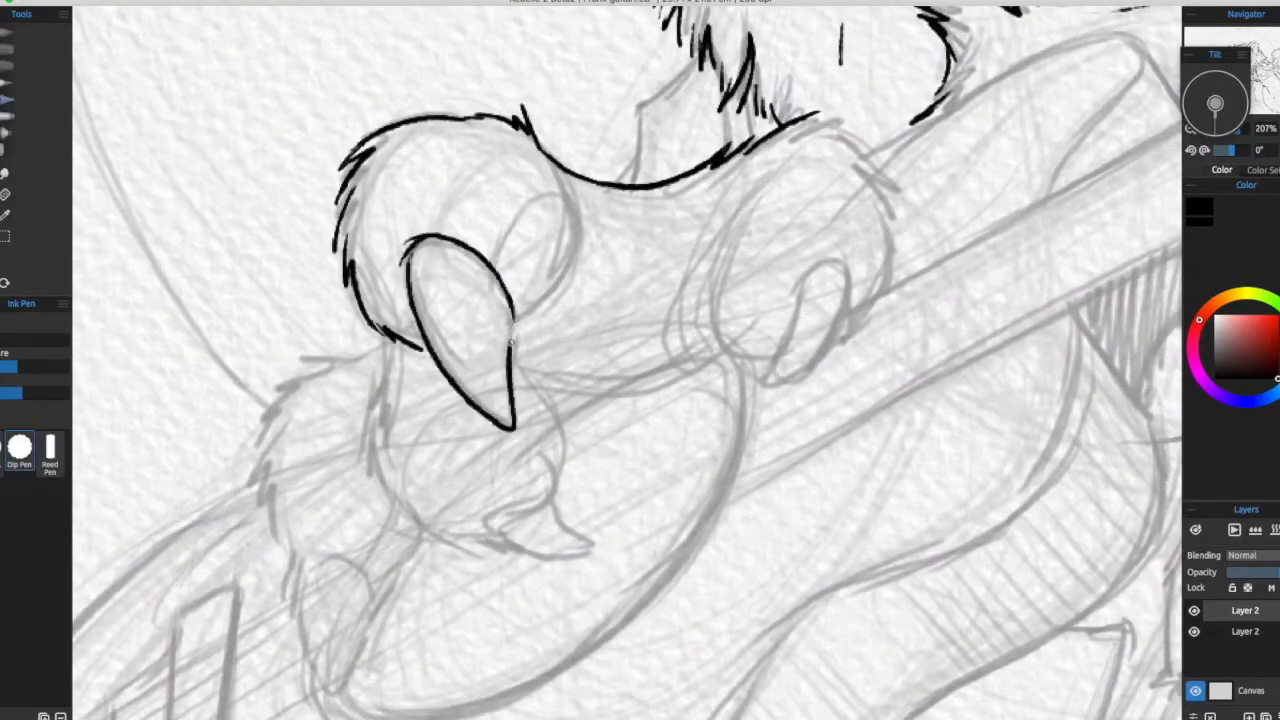
# Step: Ink the rounded pad, fur marks and inner claw lines on the strumming paw's large finger
pyautogui.moveTo(586, 232); pyautogui.dragTo(435, 412)
pyautogui.moveTo(272, 354); pyautogui.dragTo(234, 381)
pyautogui.moveTo(450, 560)
pyautogui.mouseDown()
pyautogui.moveTo(617, 309)
pyautogui.moveTo(594, 316)
pyautogui.mouseUp()
pyautogui.moveTo(438, 260); pyautogui.dragTo(412, 372)
pyautogui.moveTo(600, 420); pyautogui.dragTo(414, 385)
pyautogui.moveTo(254, 378)
pyautogui.mouseDown()
pyautogui.moveTo(300, 417)
pyautogui.moveTo(361, 430)
pyautogui.mouseUp()
pyautogui.moveTo(601, 602)
pyautogui.mouseDown()
pyautogui.moveTo(556, 593)
pyautogui.moveTo(476, 318)
pyautogui.moveTo(514, 300)
pyautogui.mouseUp()
pyautogui.moveTo(514, 302); pyautogui.dragTo(368, 368)
pyautogui.moveTo(378, 426); pyautogui.dragTo(412, 424)
pyautogui.moveTo(402, 430); pyautogui.dragTo(474, 415)
# Step: Ink the strumming paw's middle finger below the large claw, with its furry edge, creases and curved claw
pyautogui.moveTo(480, 408); pyautogui.dragTo(460, 491)
pyautogui.moveTo(397, 518)
pyautogui.mouseDown()
pyautogui.moveTo(409, 401)
pyautogui.moveTo(482, 356)
pyautogui.mouseUp()
pyautogui.moveTo(483, 354)
pyautogui.mouseDown()
pyautogui.moveTo(377, 380)
pyautogui.moveTo(423, 555)
pyautogui.mouseUp()
pyautogui.moveTo(423, 555); pyautogui.dragTo(443, 455)
pyautogui.moveTo(430, 415)
pyautogui.mouseDown()
pyautogui.moveTo(671, 491)
pyautogui.moveTo(397, 522)
pyautogui.mouseUp()
pyautogui.moveTo(504, 314)
pyautogui.mouseDown()
pyautogui.moveTo(427, 455)
pyautogui.moveTo(491, 503)
pyautogui.mouseUp()
pyautogui.moveTo(548, 456); pyautogui.dragTo(682, 430)
pyautogui.moveTo(398, 427); pyautogui.dragTo(524, 394)
pyautogui.moveTo(562, 376)
pyautogui.mouseDown()
pyautogui.moveTo(530, 404)
pyautogui.moveTo(531, 430)
pyautogui.mouseUp()
pyautogui.moveTo(392, 335); pyautogui.dragTo(338, 405)
pyautogui.moveTo(450, 480); pyautogui.dragTo(501, 323)
pyautogui.moveTo(374, 413); pyautogui.dragTo(408, 480)
# Step: Ink the strumming paw's digit nearest the guitar neck, with its oval pad and claw
pyautogui.moveTo(772, 289); pyautogui.dragTo(598, 475)
pyautogui.moveTo(518, 456); pyautogui.dragTo(584, 339)
pyautogui.moveTo(590, 329); pyautogui.dragTo(539, 446)
pyautogui.moveTo(540, 446); pyautogui.dragTo(631, 335)
pyautogui.moveTo(700, 386); pyautogui.dragTo(623, 486)
pyautogui.moveTo(506, 292)
pyautogui.mouseDown()
pyautogui.moveTo(591, 329)
pyautogui.moveTo(549, 490)
pyautogui.mouseUp()
pyautogui.moveTo(492, 457)
pyautogui.mouseDown()
pyautogui.moveTo(558, 435)
pyautogui.moveTo(570, 414)
pyautogui.mouseUp()
# Step: Ink the strumming paw's little finger with its furry back edge, inner fur marks and pointed claw
pyautogui.moveTo(400, 500); pyautogui.dragTo(699, 300)
pyautogui.moveTo(454, 277); pyautogui.dragTo(359, 302)
pyautogui.moveTo(388, 304)
pyautogui.mouseDown()
pyautogui.moveTo(338, 350)
pyautogui.moveTo(310, 440)
pyautogui.mouseUp()
pyautogui.moveTo(376, 333); pyautogui.dragTo(340, 390)
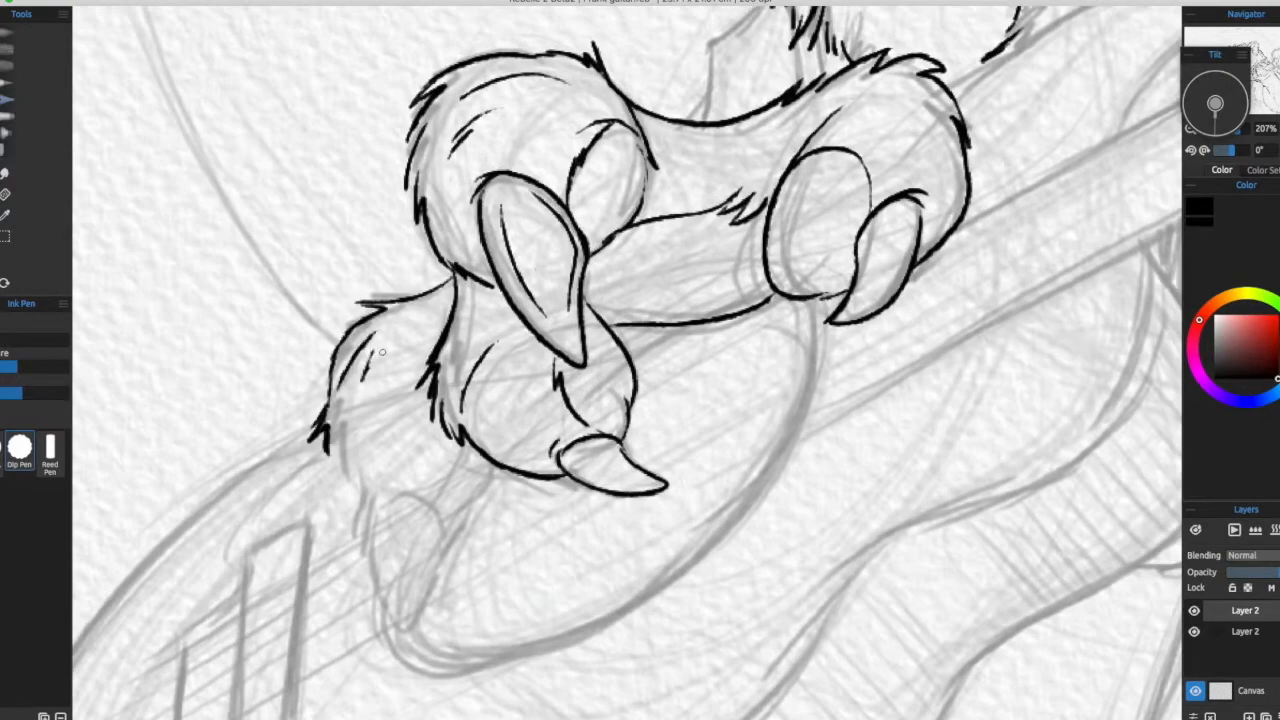
pyautogui.moveTo(400, 450); pyautogui.dragTo(380, 362)
pyautogui.moveTo(308, 345); pyautogui.dragTo(325, 369)
pyautogui.moveTo(350, 416)
pyautogui.mouseDown()
pyautogui.moveTo(412, 404)
pyautogui.moveTo(398, 402)
pyautogui.mouseUp()
pyautogui.moveTo(415, 430)
pyautogui.mouseDown()
pyautogui.moveTo(315, 540)
pyautogui.moveTo(346, 462)
pyautogui.mouseUp()
pyautogui.moveTo(292, 468); pyautogui.dragTo(382, 553)
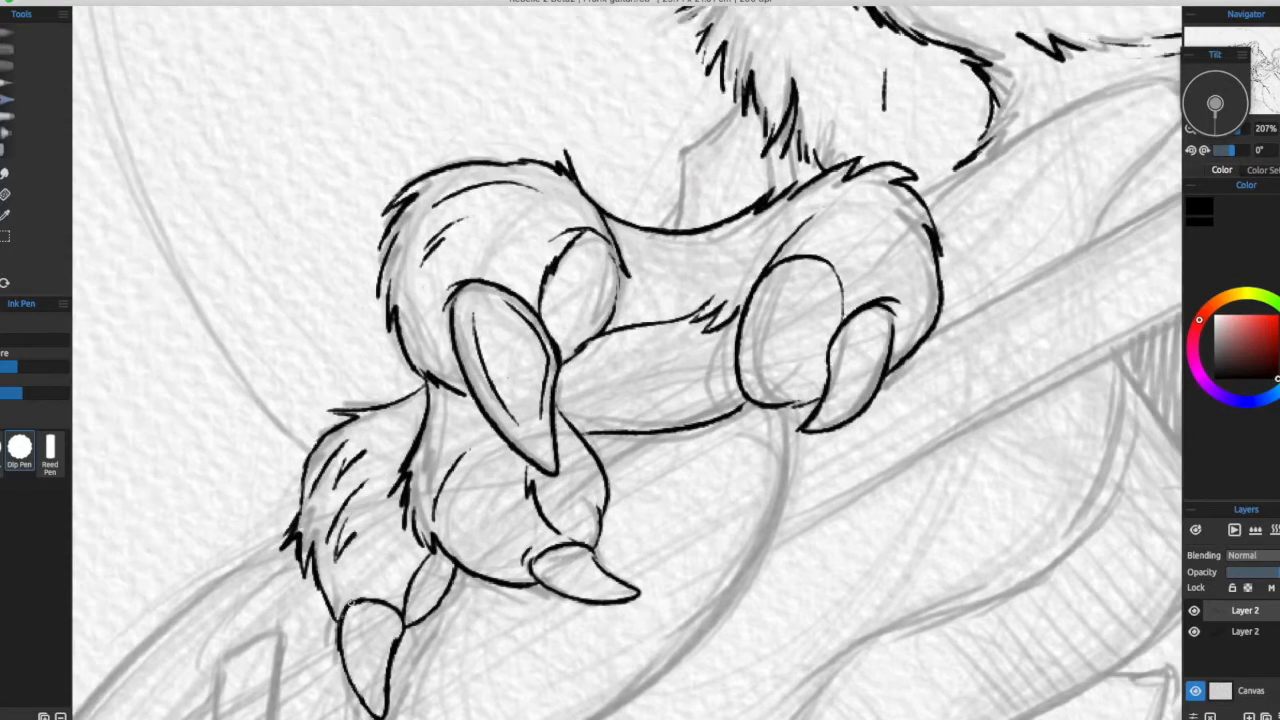
# Step: Ink the small angular shape between the bear's hanging neck fur and the top of the strumming paw
pyautogui.moveTo(501, 293); pyautogui.dragTo(380, 343)
pyautogui.moveTo(326, 434); pyautogui.dragTo(352, 450)
pyautogui.moveTo(352, 450); pyautogui.dragTo(383, 496)
pyautogui.moveTo(294, 380); pyautogui.dragTo(288, 408)
pyautogui.moveTo(328, 408); pyautogui.dragTo(337, 442)
pyautogui.moveTo(337, 442); pyautogui.dragTo(248, 333)
pyautogui.moveTo(562, 67); pyautogui.dragTo(569, 302)
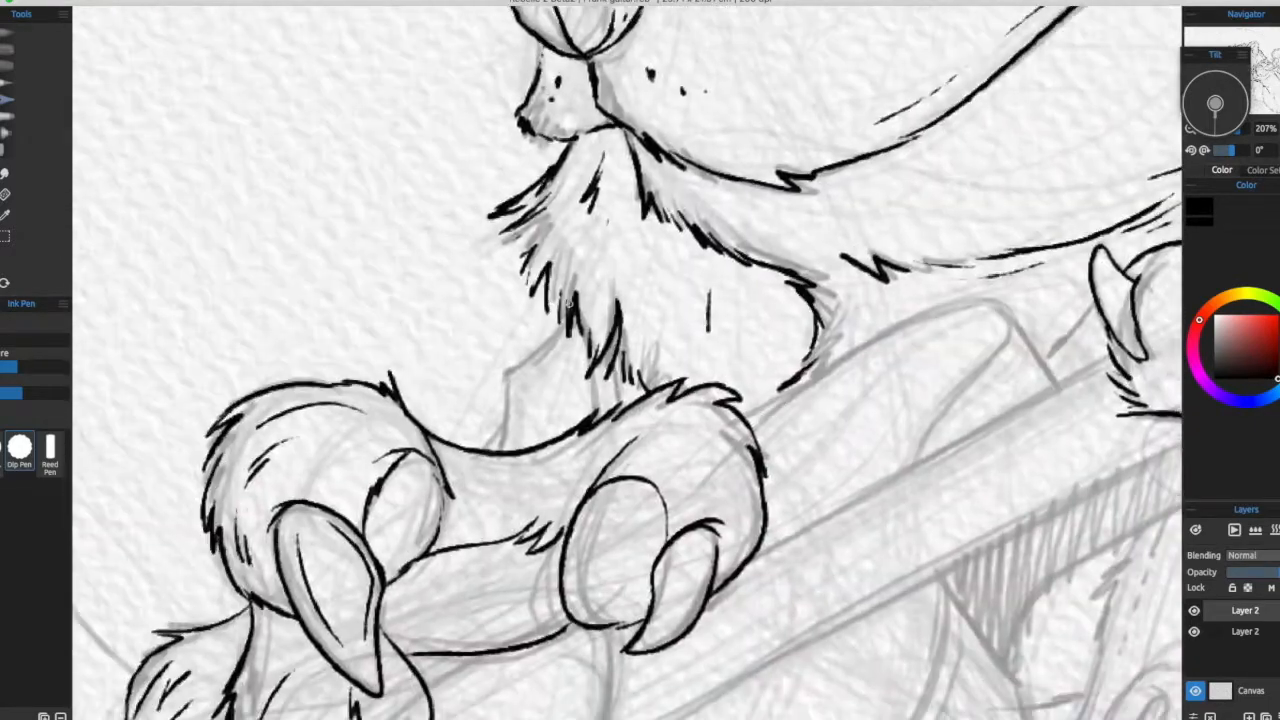
pyautogui.moveTo(824, 407); pyautogui.dragTo(731, 394)
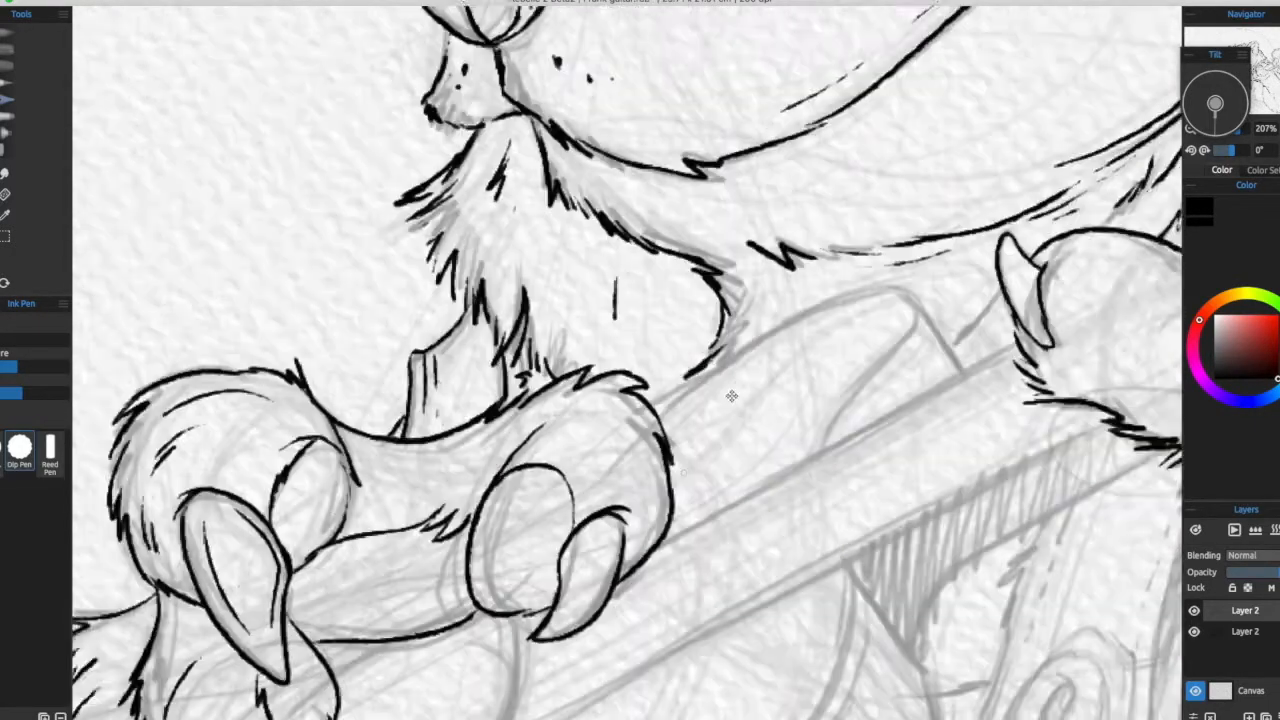
# Step: Ink the rounded guitar shoulder with its fold behind the neck and the neck's upper edge between the paws
pyautogui.scroll(-8, 731, 394)
pyautogui.scroll(5, 627, 450)
pyautogui.moveTo(414, 589)
pyautogui.mouseDown()
pyautogui.moveTo(524, 508)
pyautogui.moveTo(576, 499)
pyautogui.mouseUp()
pyautogui.moveTo(438, 434)
pyautogui.mouseDown()
pyautogui.moveTo(610, 328)
pyautogui.moveTo(558, 455)
pyautogui.mouseUp()
pyautogui.moveTo(655, 332); pyautogui.dragTo(477, 348)
pyautogui.moveTo(588, 420); pyautogui.dragTo(666, 508)
pyautogui.moveTo(552, 478); pyautogui.dragTo(584, 436)
pyautogui.moveTo(677, 660)
pyautogui.mouseDown()
pyautogui.moveTo(687, 377)
pyautogui.moveTo(834, 400)
pyautogui.moveTo(781, 517)
pyautogui.mouseUp()
pyautogui.moveTo(445, 478); pyautogui.dragTo(704, 331)
pyautogui.press('super+z')
pyautogui.moveTo(704, 331); pyautogui.dragTo(386, 507)
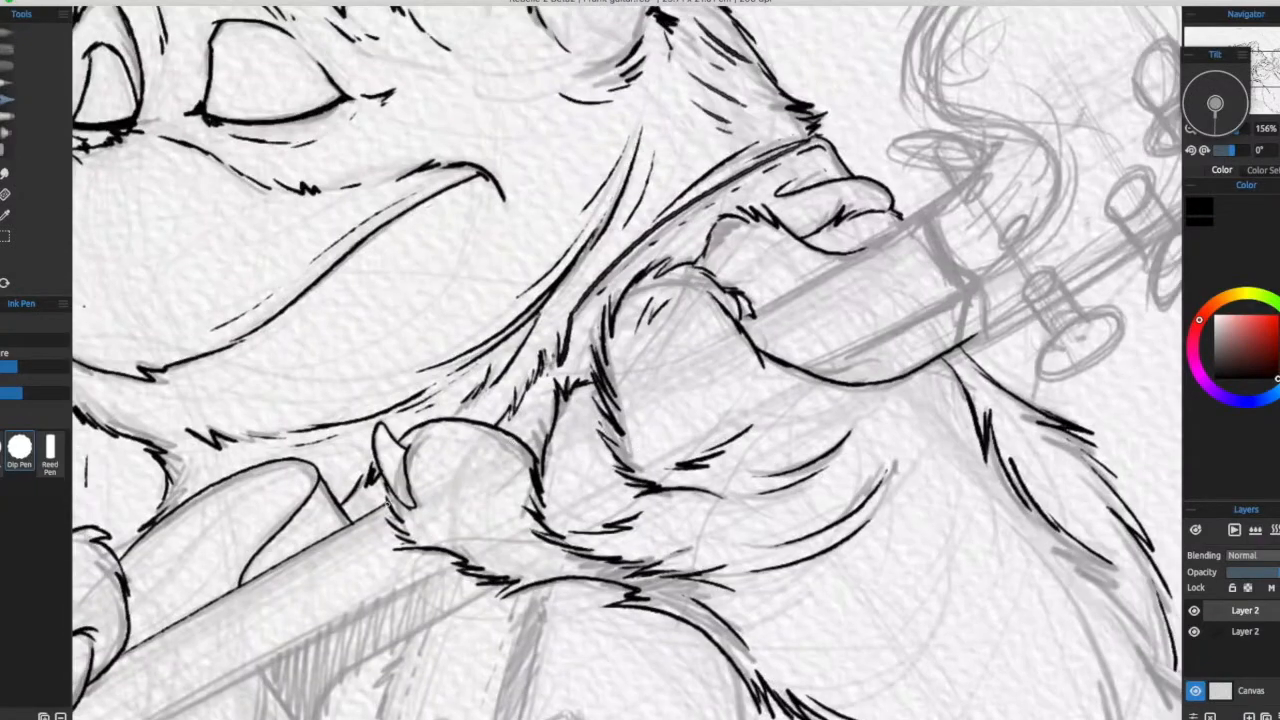
# Step: Ink the long double line along the guitar neck's lower edge between the two paws
pyautogui.moveTo(686, 356); pyautogui.dragTo(367, 529)
pyautogui.moveTo(500, 478); pyautogui.dragTo(662, 364)
pyautogui.moveTo(598, 364)
pyautogui.mouseDown()
pyautogui.moveTo(771, 258)
pyautogui.moveTo(445, 378)
pyautogui.mouseUp()
pyautogui.moveTo(442, 378)
pyautogui.mouseDown()
pyautogui.moveTo(480, 460)
pyautogui.moveTo(493, 455)
pyautogui.mouseUp()
pyautogui.moveTo(493, 455)
pyautogui.mouseDown()
pyautogui.moveTo(471, 475)
pyautogui.moveTo(472, 526)
pyautogui.moveTo(934, 277)
pyautogui.mouseUp()
pyautogui.moveTo(471, 600); pyautogui.dragTo(867, 364)
pyautogui.moveTo(408, 541); pyautogui.dragTo(866, 292)
pyautogui.moveTo(784, 328); pyautogui.dragTo(408, 530)
# Step: Ink the triangular heel under the guitar neck and the large curved edge of the sound hole
pyautogui.moveTo(665, 398); pyautogui.dragTo(722, 470)
pyautogui.moveTo(722, 470)
pyautogui.mouseDown()
pyautogui.moveTo(462, 518)
pyautogui.moveTo(649, 363)
pyautogui.mouseUp()
pyautogui.moveTo(649, 363); pyautogui.dragTo(361, 494)
pyautogui.moveTo(290, 520); pyautogui.dragTo(700, 347)
pyautogui.moveTo(265, 527); pyautogui.dragTo(585, 381)
pyautogui.moveTo(484, 510)
pyautogui.mouseDown()
pyautogui.moveTo(280, 520)
pyautogui.moveTo(295, 466)
pyautogui.mouseUp()
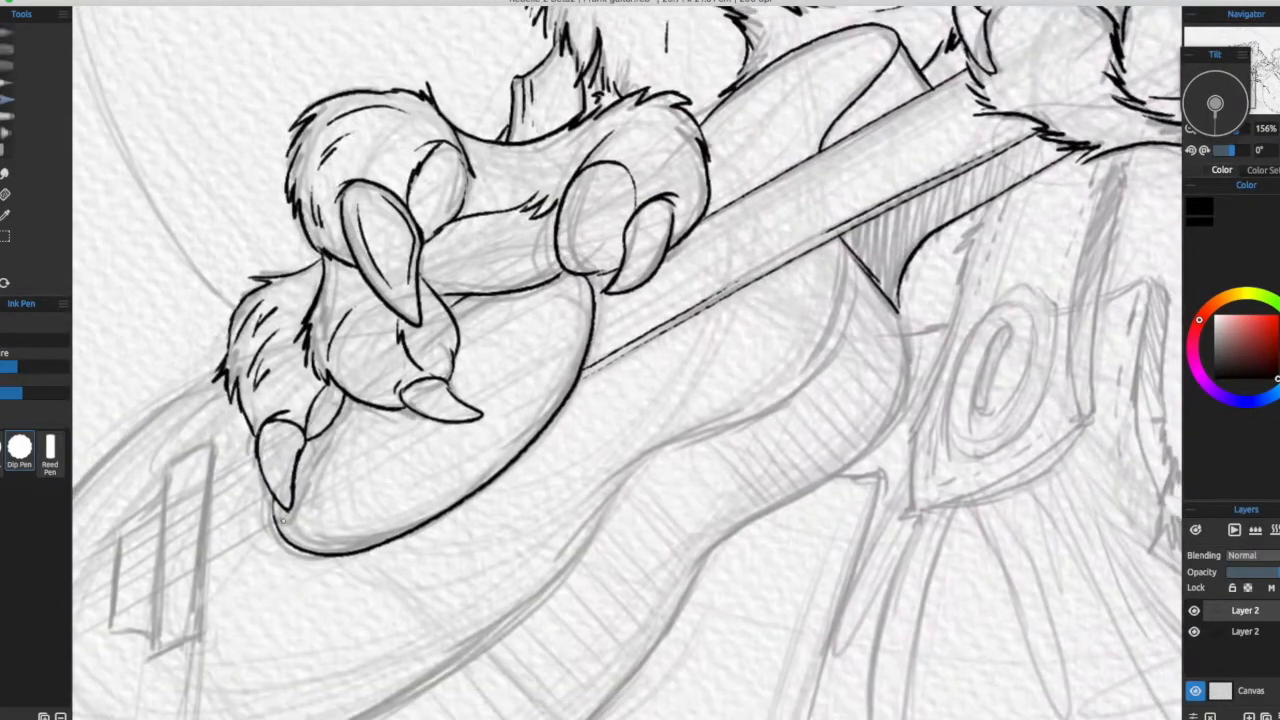
# Step: Ink the guitar body's outer outline and the wavy front edge that separates its face from its side
pyautogui.moveTo(560, 436)
pyautogui.mouseDown()
pyautogui.moveTo(703, 426)
pyautogui.moveTo(780, 329)
pyautogui.moveTo(728, 432)
pyautogui.mouseUp()
pyautogui.moveTo(384, 371); pyautogui.dragTo(338, 401)
pyautogui.moveTo(410, 480); pyautogui.dragTo(594, 210)
pyautogui.moveTo(530, 120)
pyautogui.mouseDown()
pyautogui.moveTo(322, 466)
pyautogui.moveTo(838, 362)
pyautogui.mouseUp()
pyautogui.moveTo(838, 362); pyautogui.dragTo(258, 662)
pyautogui.moveTo(258, 662)
pyautogui.mouseDown()
pyautogui.moveTo(497, 497)
pyautogui.moveTo(609, 299)
pyautogui.moveTo(760, 86)
pyautogui.mouseUp()
pyautogui.moveTo(812, 143)
pyautogui.mouseDown()
pyautogui.moveTo(807, 245)
pyautogui.moveTo(498, 561)
pyautogui.mouseUp()
pyautogui.moveTo(498, 561)
pyautogui.mouseDown()
pyautogui.moveTo(828, 289)
pyautogui.moveTo(575, 408)
pyautogui.mouseUp()
pyautogui.moveTo(331, 341); pyautogui.dragTo(293, 444)
pyautogui.moveTo(230, 450); pyautogui.dragTo(308, 511)
pyautogui.moveTo(880, 220); pyautogui.dragTo(303, 593)
# Step: Ink the slanted side, frayed corner and lower edge of the panel with the oval emblem beside the guitar
pyautogui.moveTo(620, 235); pyautogui.dragTo(520, 292)
pyautogui.moveTo(517, 293); pyautogui.dragTo(433, 522)
pyautogui.moveTo(434, 524)
pyautogui.mouseDown()
pyautogui.moveTo(437, 580)
pyautogui.moveTo(438, 434)
pyautogui.mouseUp()
pyautogui.moveTo(429, 426)
pyautogui.mouseDown()
pyautogui.moveTo(431, 470)
pyautogui.moveTo(602, 378)
pyautogui.mouseUp()
pyautogui.moveTo(657, 109); pyautogui.dragTo(595, 320)
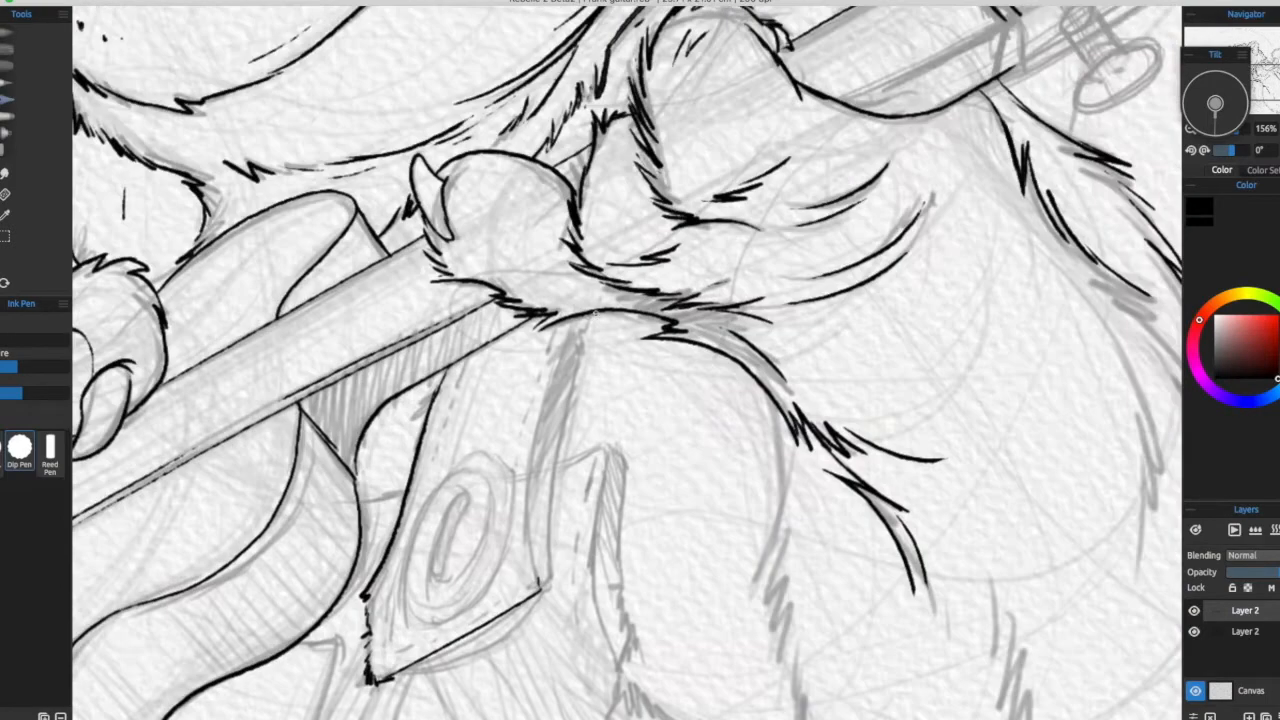
# Step: Ink the top and ragged edges of the narrow flap beside the oval emblem panel
pyautogui.moveTo(549, 423); pyautogui.dragTo(552, 465)
pyautogui.moveTo(620, 500)
pyautogui.mouseDown()
pyautogui.moveTo(585, 508)
pyautogui.moveTo(485, 399)
pyautogui.mouseUp()
pyautogui.moveTo(417, 368); pyautogui.dragTo(465, 347)
pyautogui.moveTo(468, 350)
pyautogui.mouseDown()
pyautogui.moveTo(492, 602)
pyautogui.moveTo(520, 620)
pyautogui.mouseUp()
pyautogui.moveTo(488, 370)
pyautogui.mouseDown()
pyautogui.moveTo(485, 568)
pyautogui.moveTo(503, 595)
pyautogui.mouseUp()
pyautogui.moveTo(480, 450); pyautogui.dragTo(615, 370)
# Step: Ink the emblem panel's remaining side with fur tufts and add its inner border lines
pyautogui.moveTo(577, 308); pyautogui.dragTo(570, 412)
pyautogui.moveTo(555, 328); pyautogui.dragTo(565, 428)
pyautogui.moveTo(696, 208)
pyautogui.mouseDown()
pyautogui.moveTo(651, 369)
pyautogui.moveTo(617, 315)
pyautogui.mouseUp()
pyautogui.moveTo(464, 422); pyautogui.dragTo(445, 551)
pyautogui.moveTo(403, 321); pyautogui.dragTo(358, 444)
pyautogui.moveTo(396, 573); pyautogui.dragTo(366, 593)
pyautogui.moveTo(526, 582)
pyautogui.mouseDown()
pyautogui.moveTo(606, 509)
pyautogui.moveTo(785, 472)
pyautogui.mouseUp()
pyautogui.moveTo(785, 472); pyautogui.dragTo(753, 438)
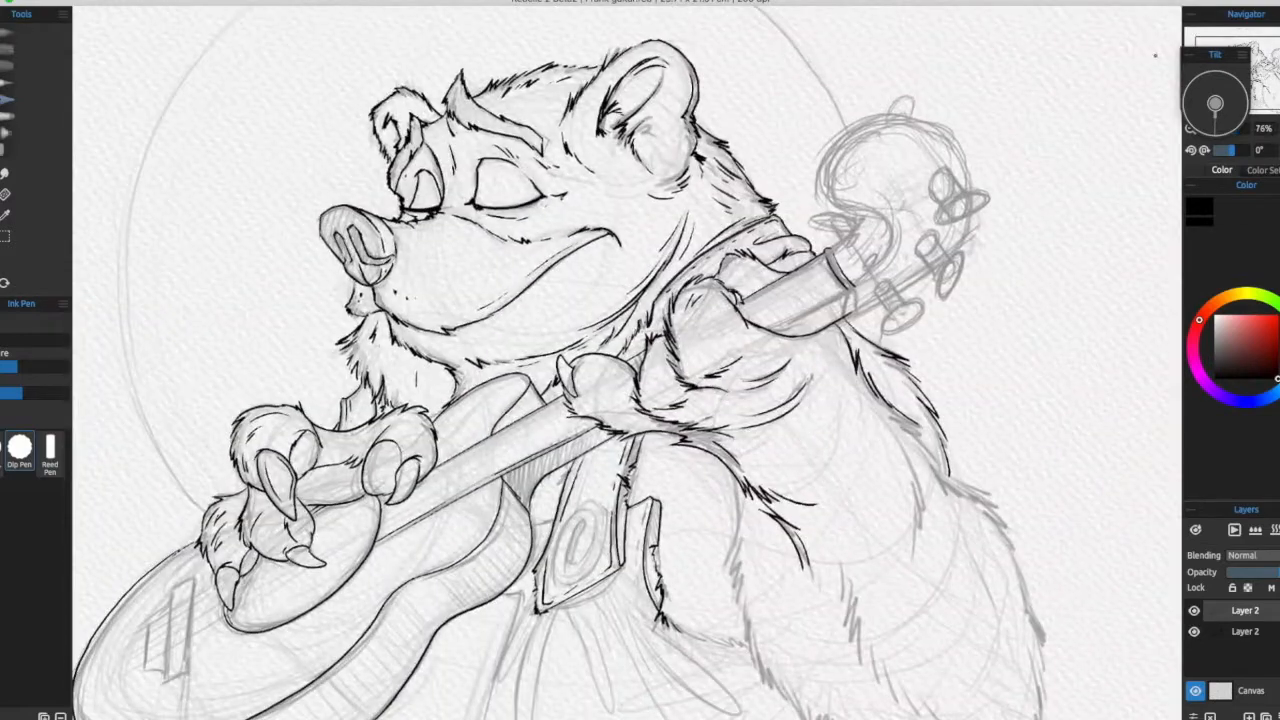
# Step: Ink the guitar's bridge as a tall narrow slanted frame with a smaller notched piece beside it
pyautogui.click(1075, 48)
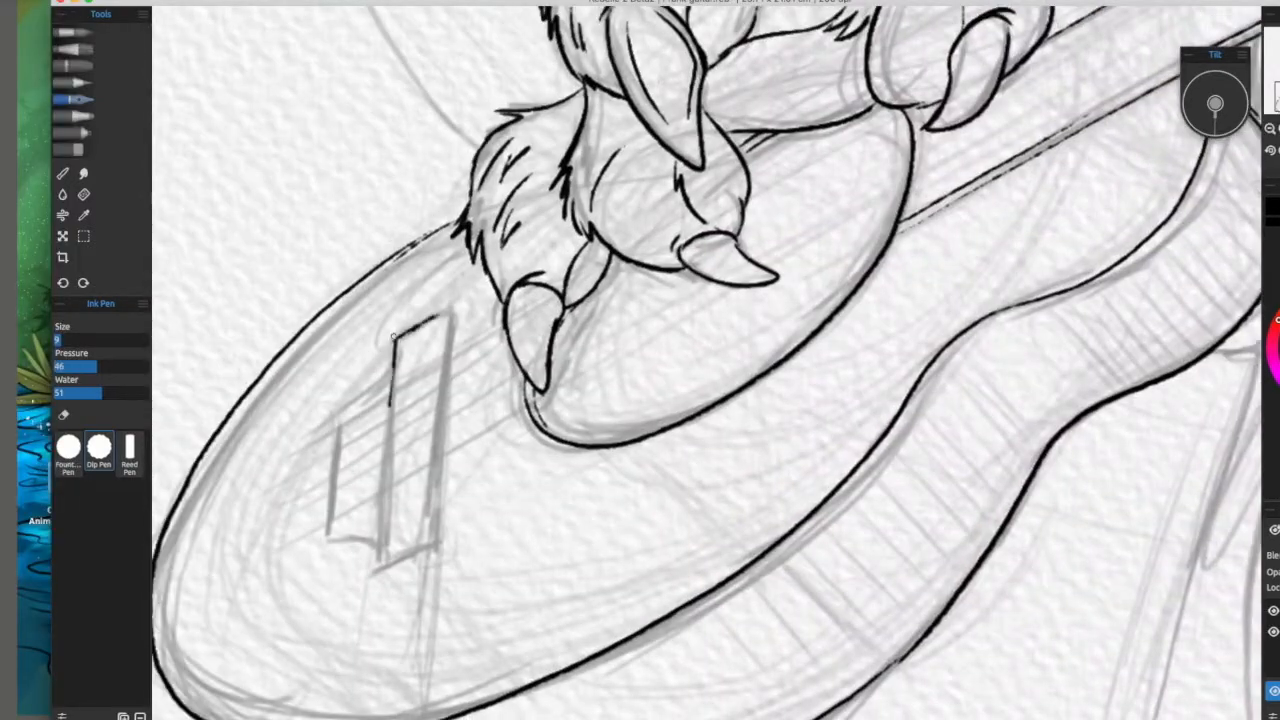
pyautogui.moveTo(428, 540); pyautogui.dragTo(452, 316)
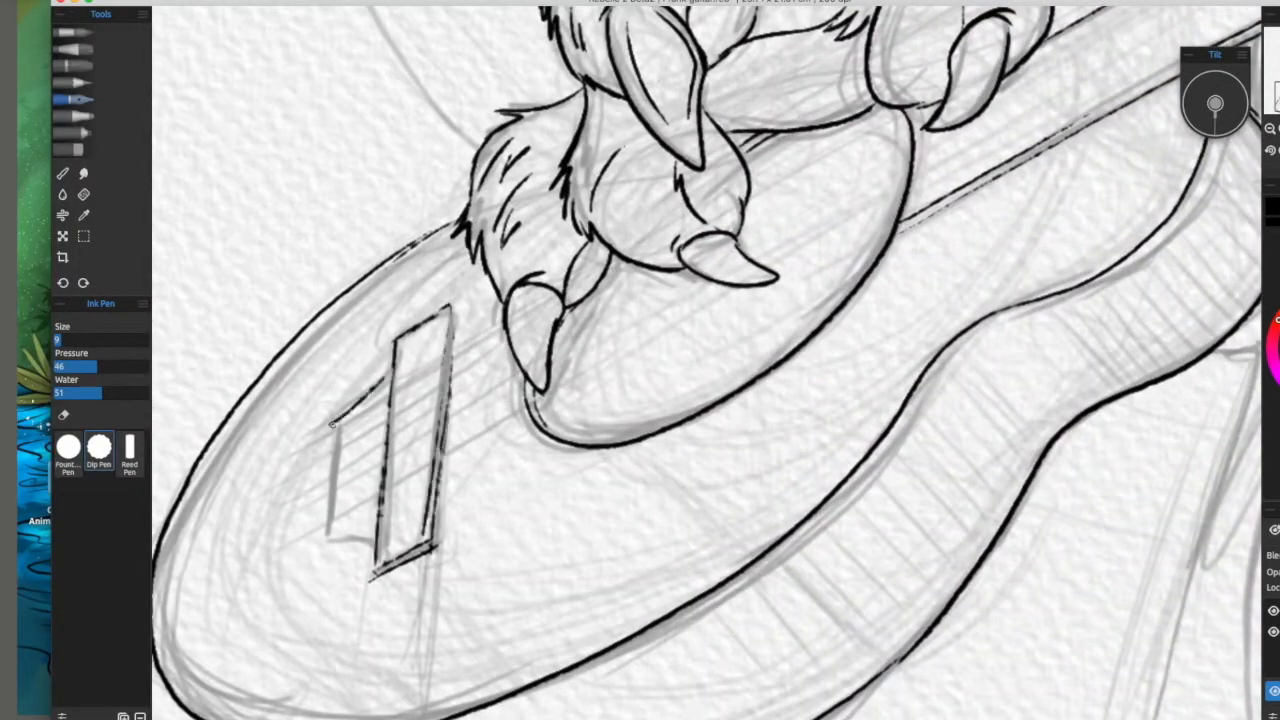
pyautogui.moveTo(332, 424); pyautogui.dragTo(362, 548)
pyautogui.moveTo(668, 325); pyautogui.dragTo(470, 427)
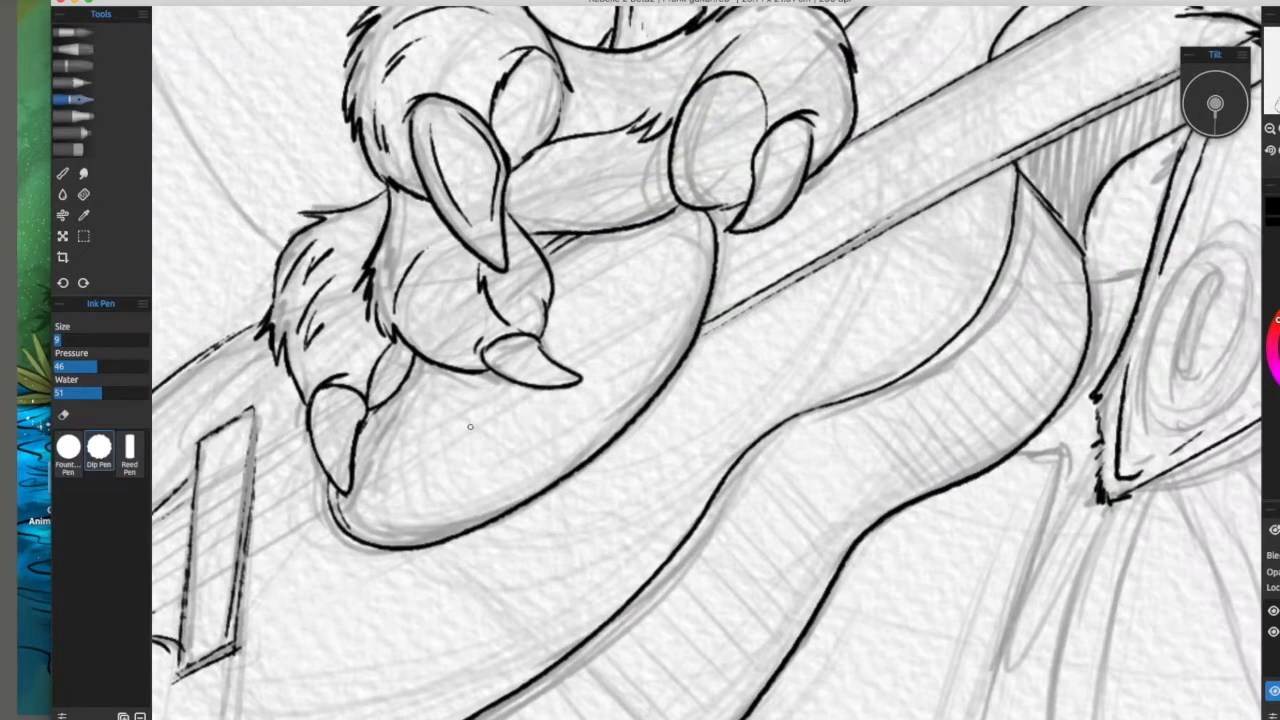
pyautogui.moveTo(218, 571); pyautogui.dragTo(380, 473)
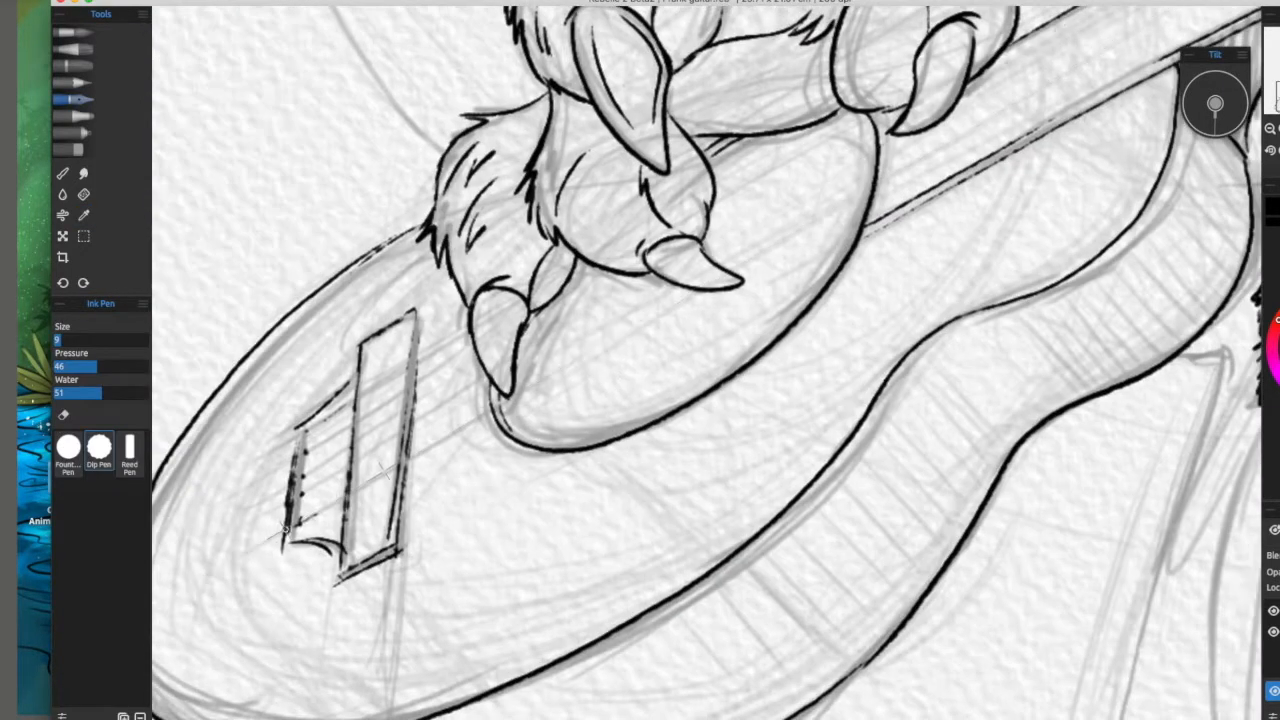
pyautogui.moveTo(285, 532); pyautogui.dragTo(275, 537)
# Step: Ink the lower edge of the guitar neck and the banded nut where the neck meets the headstock
pyautogui.moveTo(1071, 182); pyautogui.dragTo(708, 406)
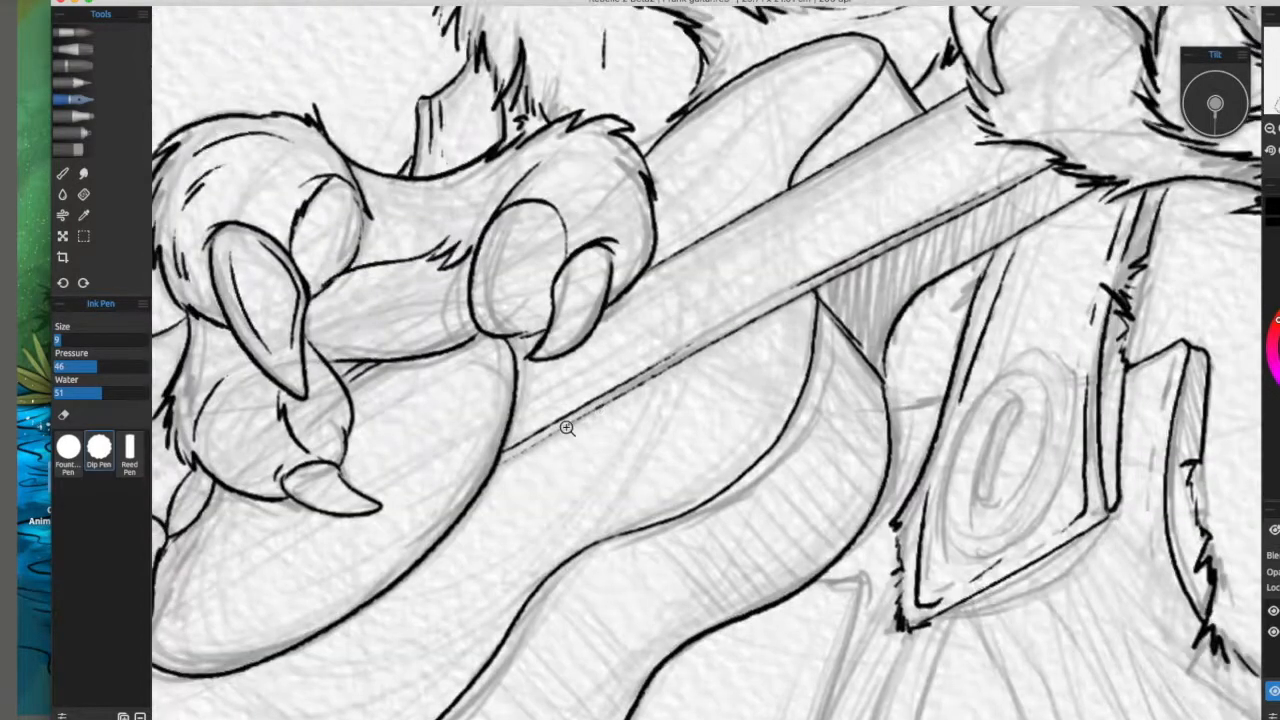
pyautogui.scroll(-5, 700, 408)
pyautogui.scroll(5, 640, 390)
pyautogui.moveTo(706, 318)
pyautogui.mouseDown()
pyautogui.moveTo(696, 321)
pyautogui.moveTo(902, 255)
pyautogui.mouseUp()
pyautogui.moveTo(436, 433); pyautogui.dragTo(527, 376)
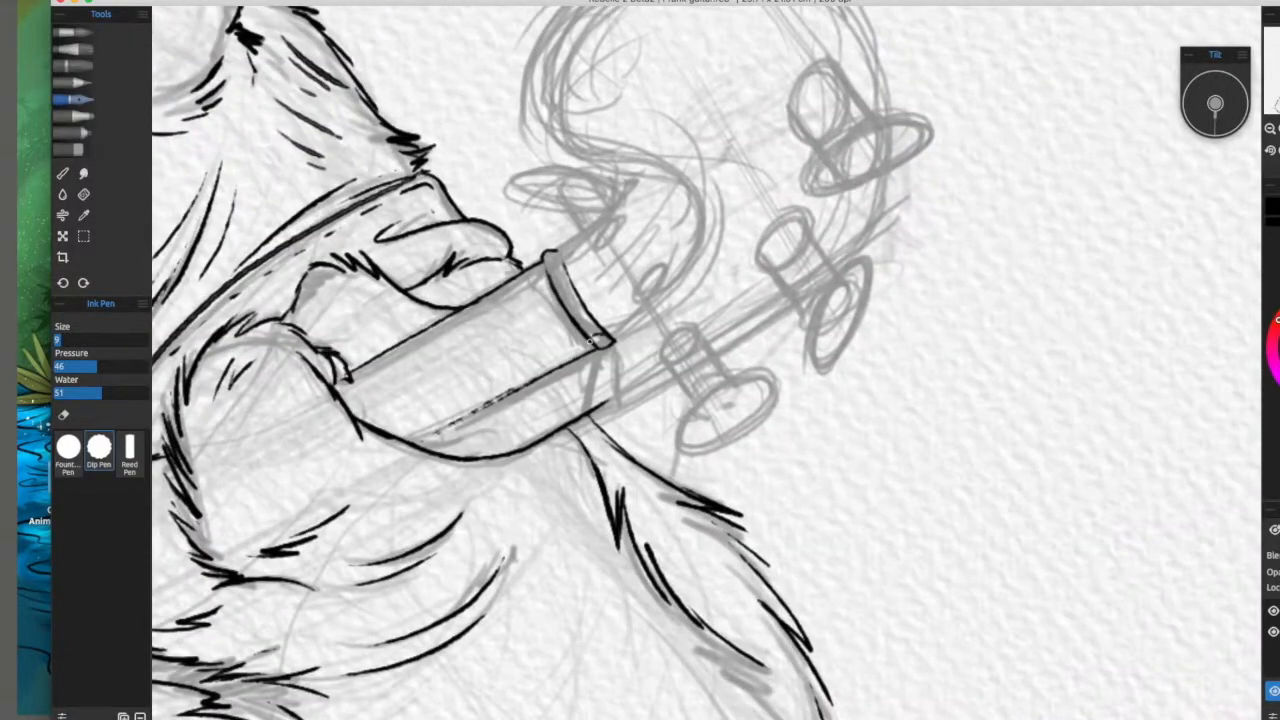
pyautogui.moveTo(549, 266); pyautogui.dragTo(489, 401)
pyautogui.moveTo(497, 389); pyautogui.dragTo(567, 330)
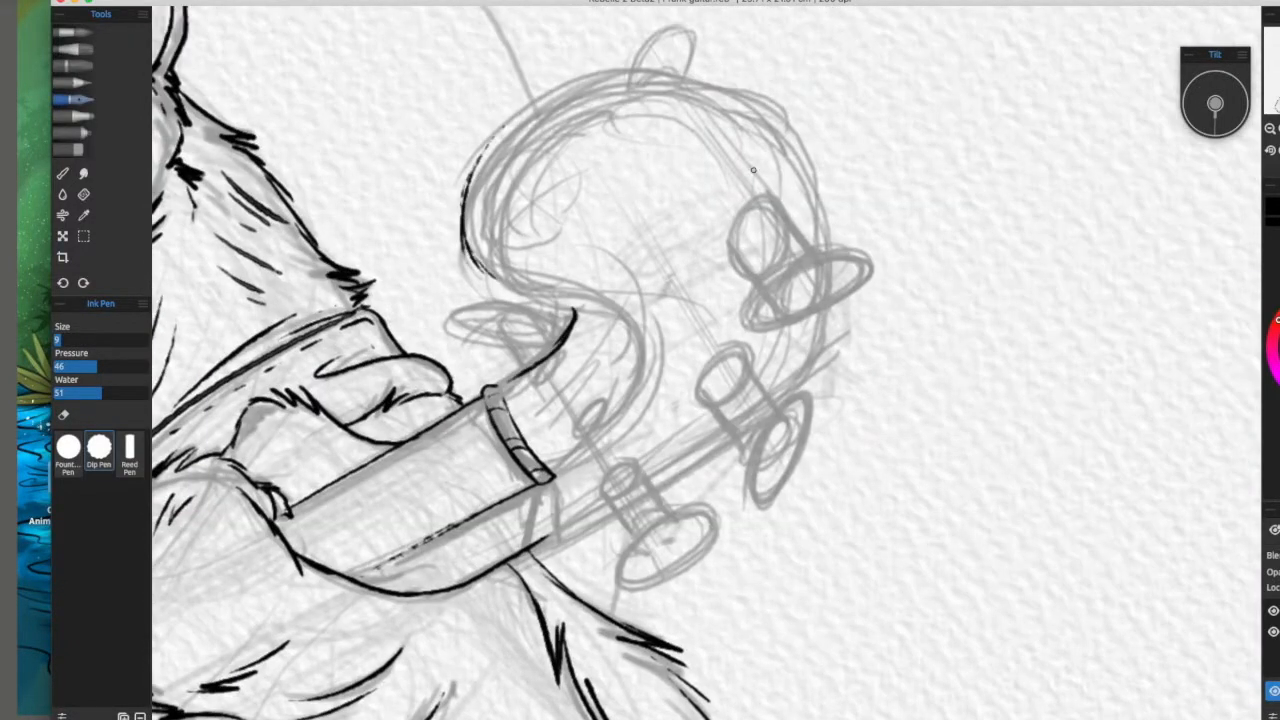
# Step: Ink the headstock's inner S-curve, the four oval holes above the nut and the double line crossing them
pyautogui.moveTo(714, 158); pyautogui.dragTo(540, 283)
pyautogui.moveTo(478, 245); pyautogui.dragTo(524, 298)
pyautogui.moveTo(614, 427); pyautogui.dragTo(642, 415)
pyautogui.moveTo(645, 300); pyautogui.dragTo(638, 430)
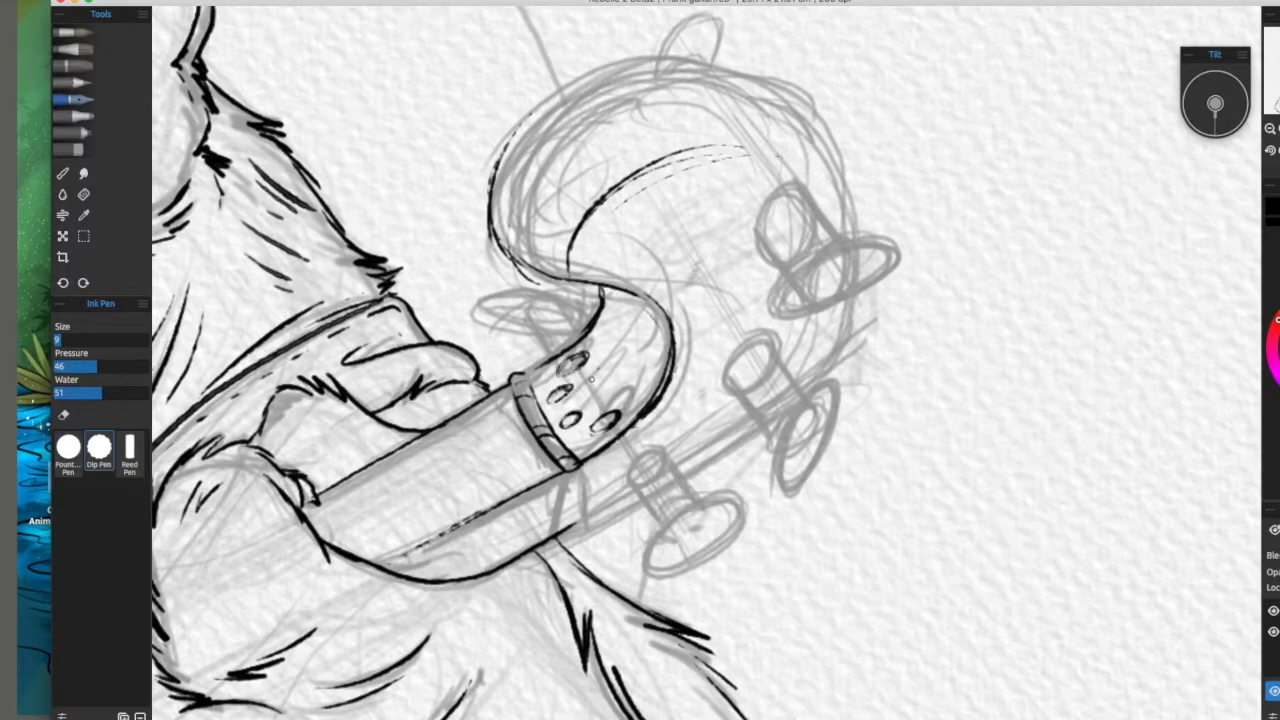
pyautogui.moveTo(593, 334); pyautogui.dragTo(640, 407)
pyautogui.moveTo(702, 407); pyautogui.dragTo(670, 326)
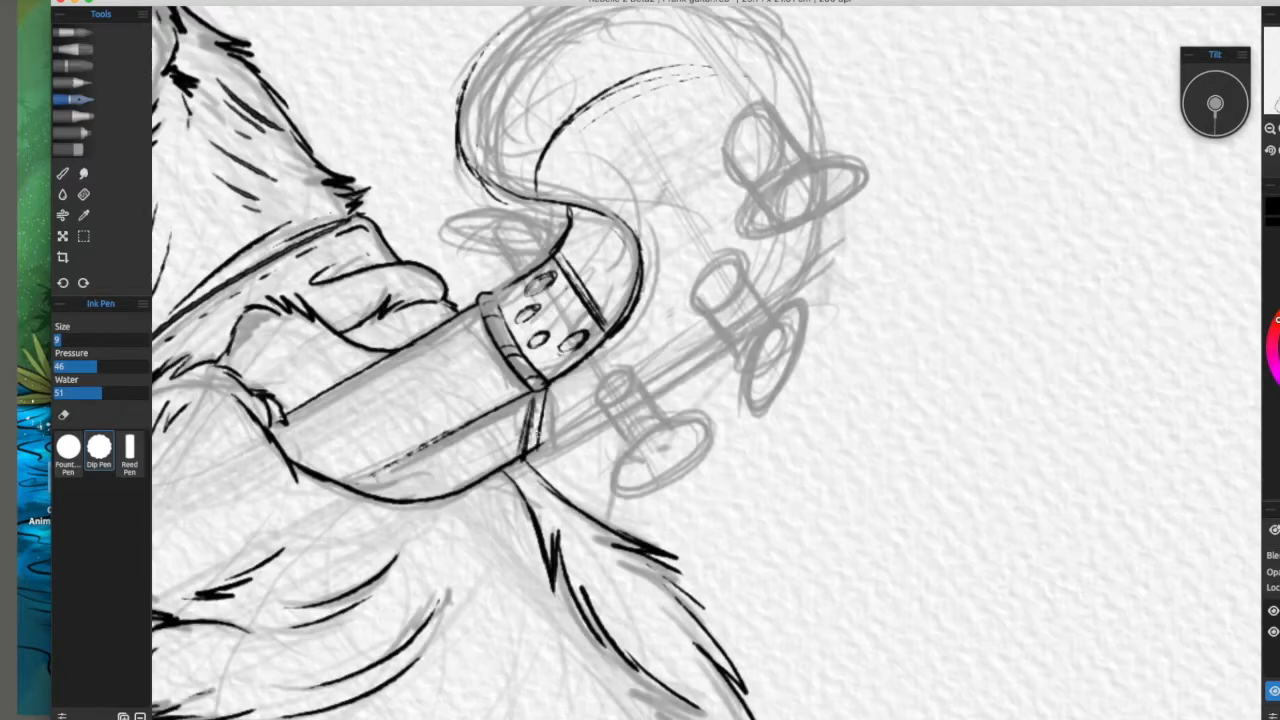
# Step: Ink the tuning peg nearest the nut, with its short shaft and oval head
pyautogui.moveTo(629, 427); pyautogui.dragTo(624, 360)
pyautogui.moveTo(623, 373); pyautogui.dragTo(650, 353)
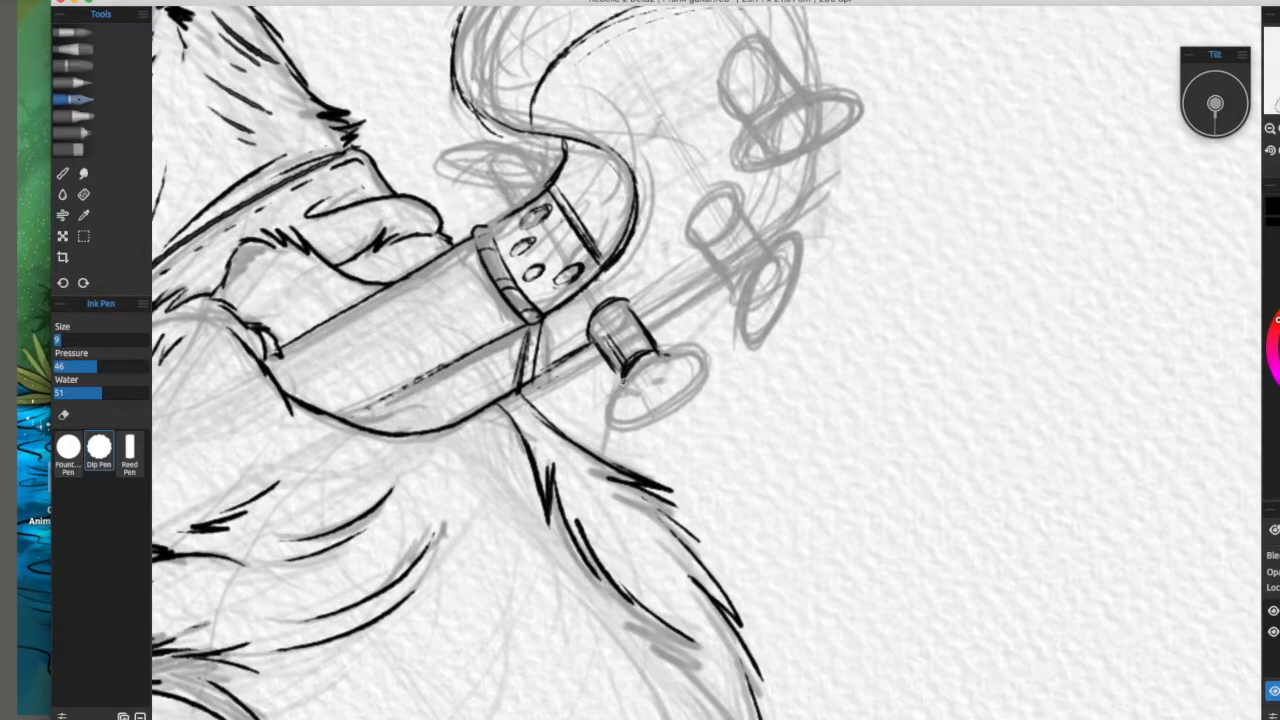
pyautogui.moveTo(622, 382); pyautogui.dragTo(605, 416)
pyautogui.moveTo(680, 347); pyautogui.dragTo(700, 390)
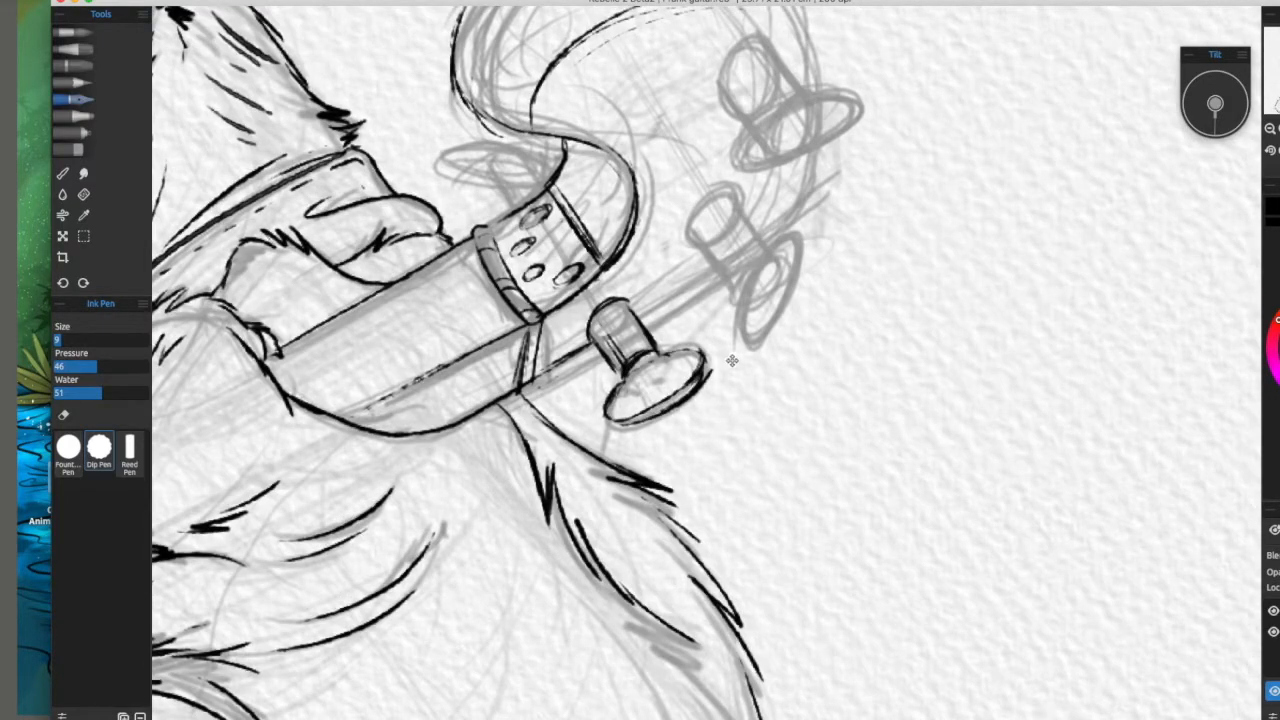
pyautogui.scroll(-8, 731, 360)
pyautogui.scroll(8, 500, 580)
pyautogui.scroll(-8, 500, 580)
pyautogui.scroll(8, 710, 306)
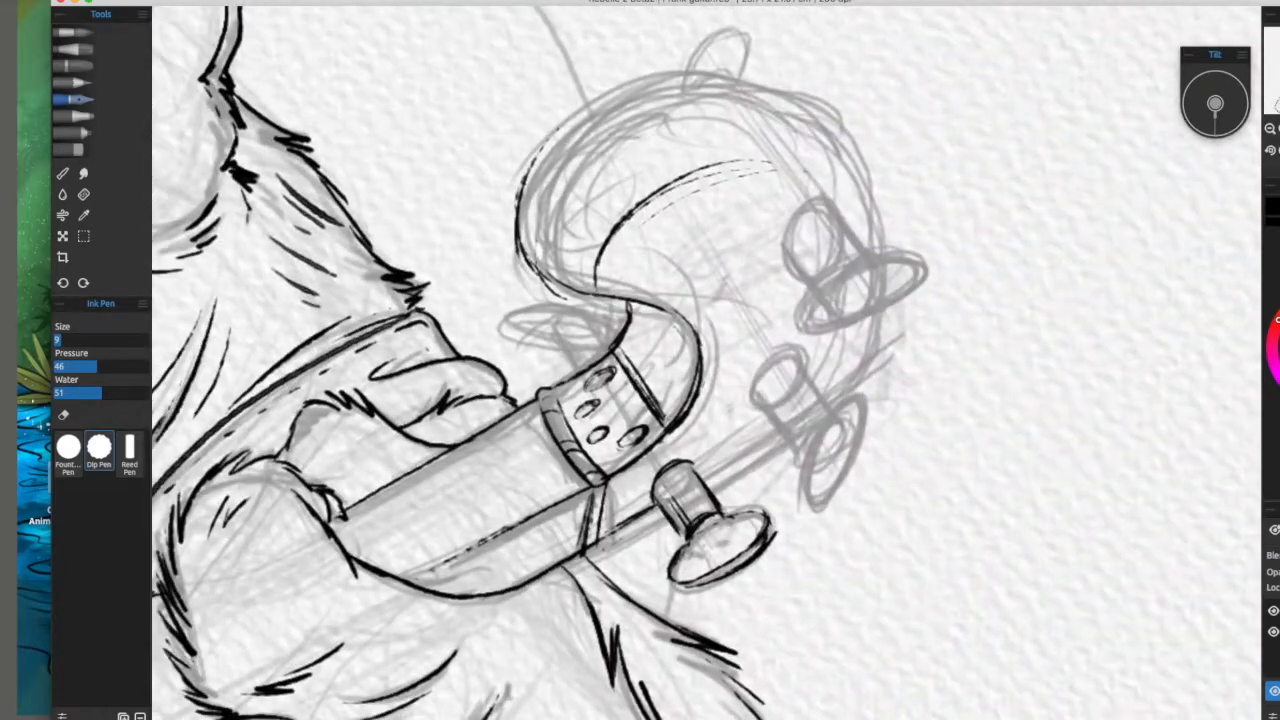
# Step: Hatch the nearest peg's head and ink the hatched tuning peg on the headstock's opposite side
pyautogui.moveTo(591, 336); pyautogui.dragTo(606, 334)
pyautogui.moveTo(667, 537); pyautogui.dragTo(624, 401)
pyautogui.moveTo(654, 342)
pyautogui.mouseDown()
pyautogui.moveTo(640, 341)
pyautogui.moveTo(658, 341)
pyautogui.mouseUp()
pyautogui.moveTo(734, 386); pyautogui.dragTo(692, 430)
pyautogui.moveTo(698, 430)
pyautogui.mouseDown()
pyautogui.moveTo(748, 586)
pyautogui.moveTo(860, 531)
pyautogui.moveTo(927, 424)
pyautogui.mouseUp()
pyautogui.moveTo(606, 393); pyautogui.dragTo(622, 385)
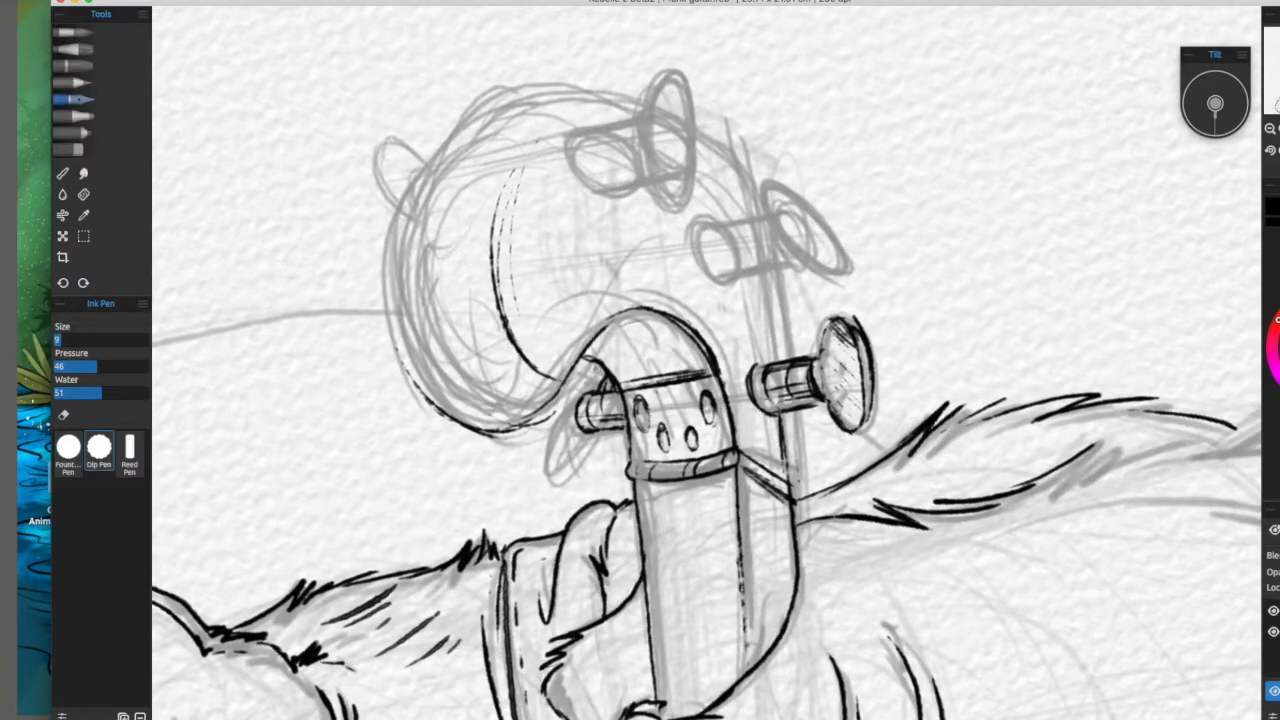
pyautogui.moveTo(557, 470); pyautogui.dragTo(572, 412)
pyautogui.moveTo(640, 400); pyautogui.dragTo(532, 497)
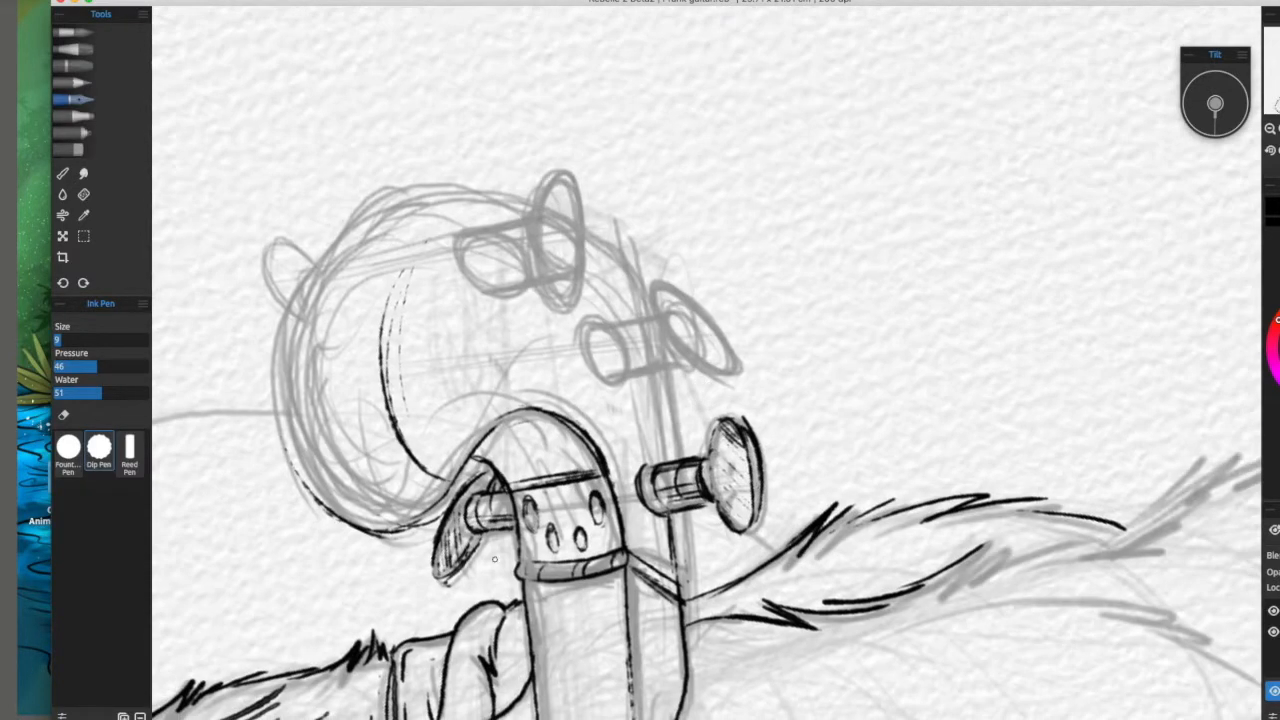
# Step: Ink the headstock's straight lower edge beyond the nearest tuning peg
pyautogui.moveTo(760, 300); pyautogui.dragTo(780, 500)
pyautogui.moveTo(570, 345); pyautogui.dragTo(597, 395)
pyautogui.moveTo(597, 388)
pyautogui.mouseDown()
pyautogui.moveTo(552, 414)
pyautogui.moveTo(625, 372)
pyautogui.mouseUp()
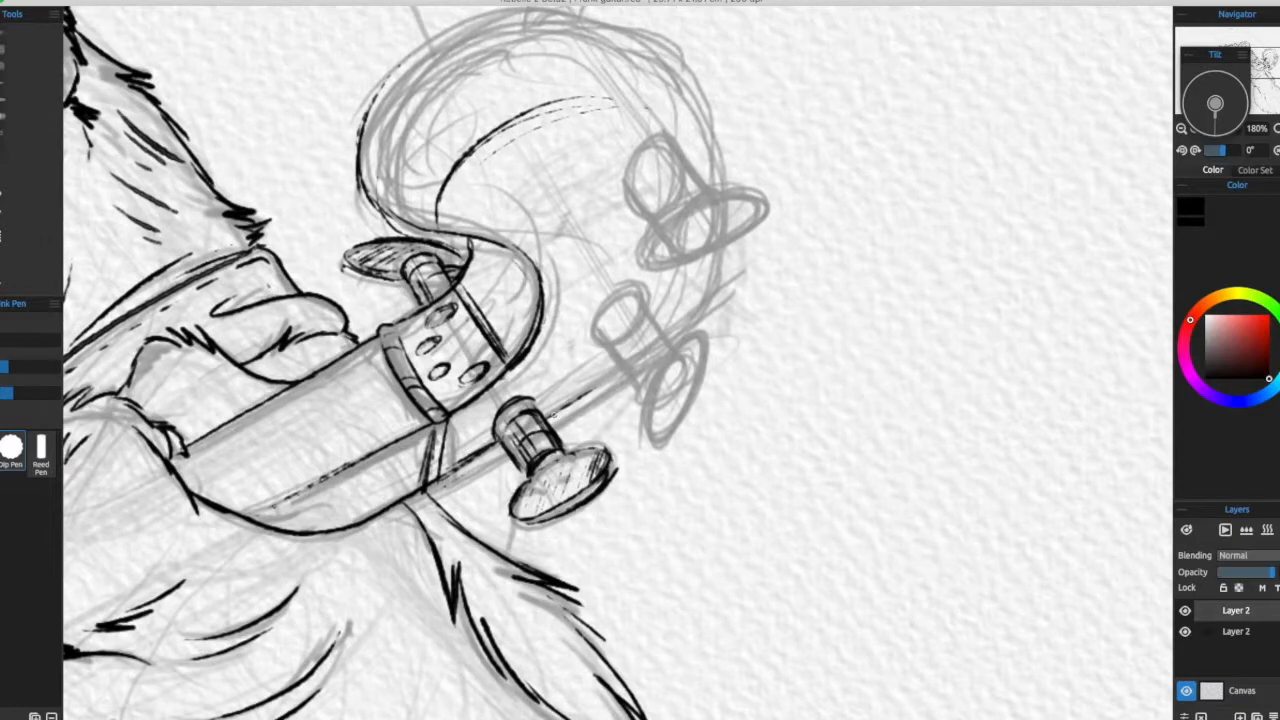
pyautogui.moveTo(613, 326); pyautogui.dragTo(530, 406)
# Step: Ink the shafts of the two outer tuning pegs and shade them with short lines
pyautogui.moveTo(526, 425); pyautogui.dragTo(557, 472)
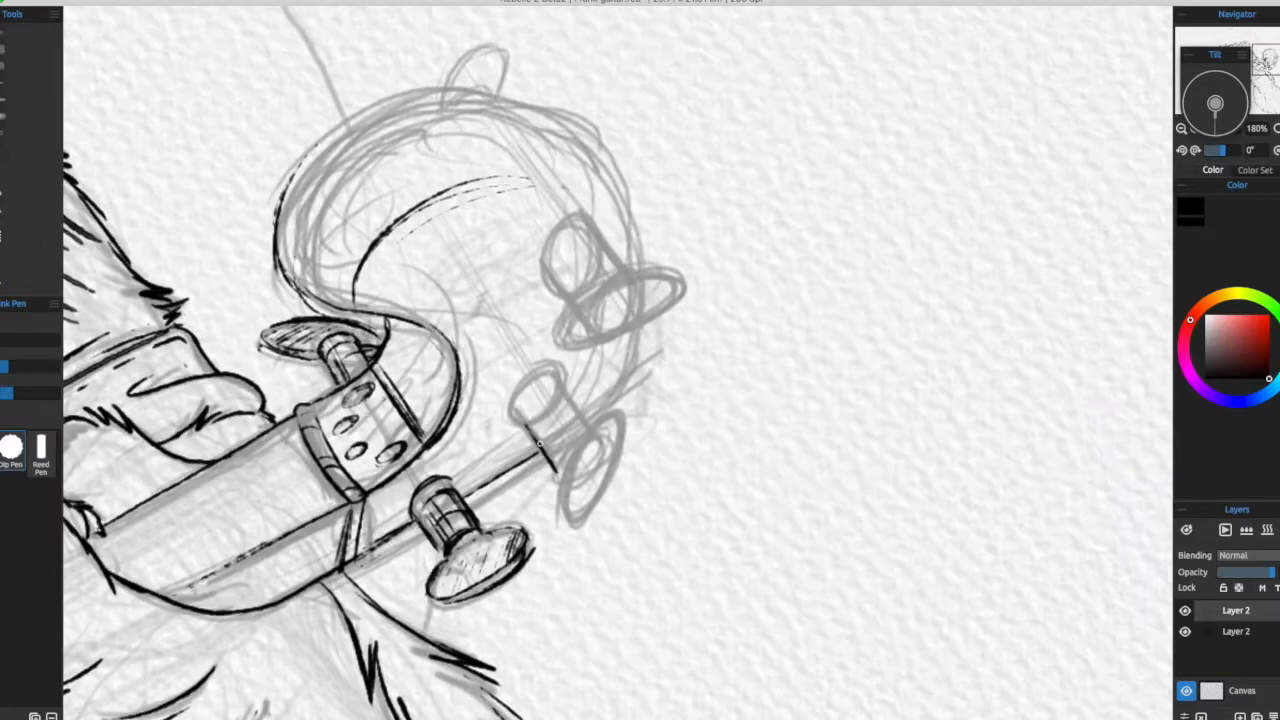
pyautogui.moveTo(548, 394); pyautogui.dragTo(572, 436)
pyautogui.moveTo(572, 270); pyautogui.dragTo(527, 382)
pyautogui.moveTo(523, 335); pyautogui.dragTo(551, 333)
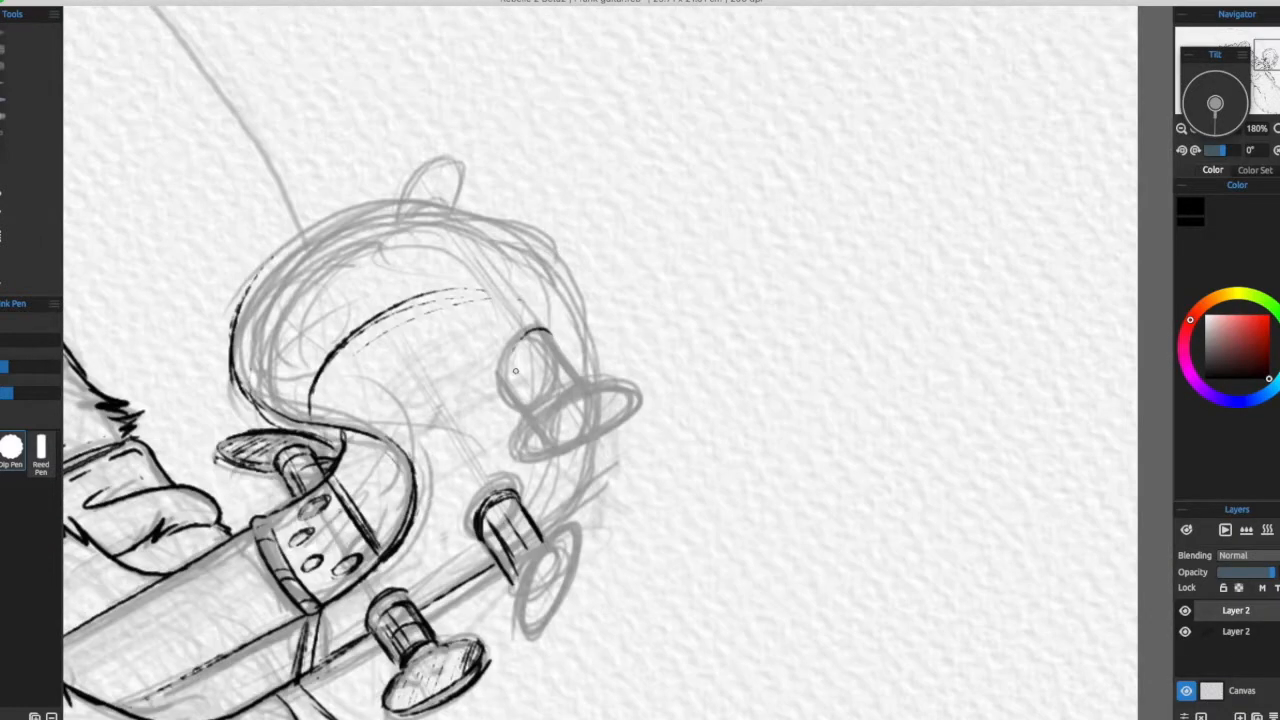
pyautogui.moveTo(528, 411); pyautogui.dragTo(575, 375)
pyautogui.moveTo(560, 390); pyautogui.dragTo(524, 364)
pyautogui.moveTo(525, 400); pyautogui.dragTo(594, 343)
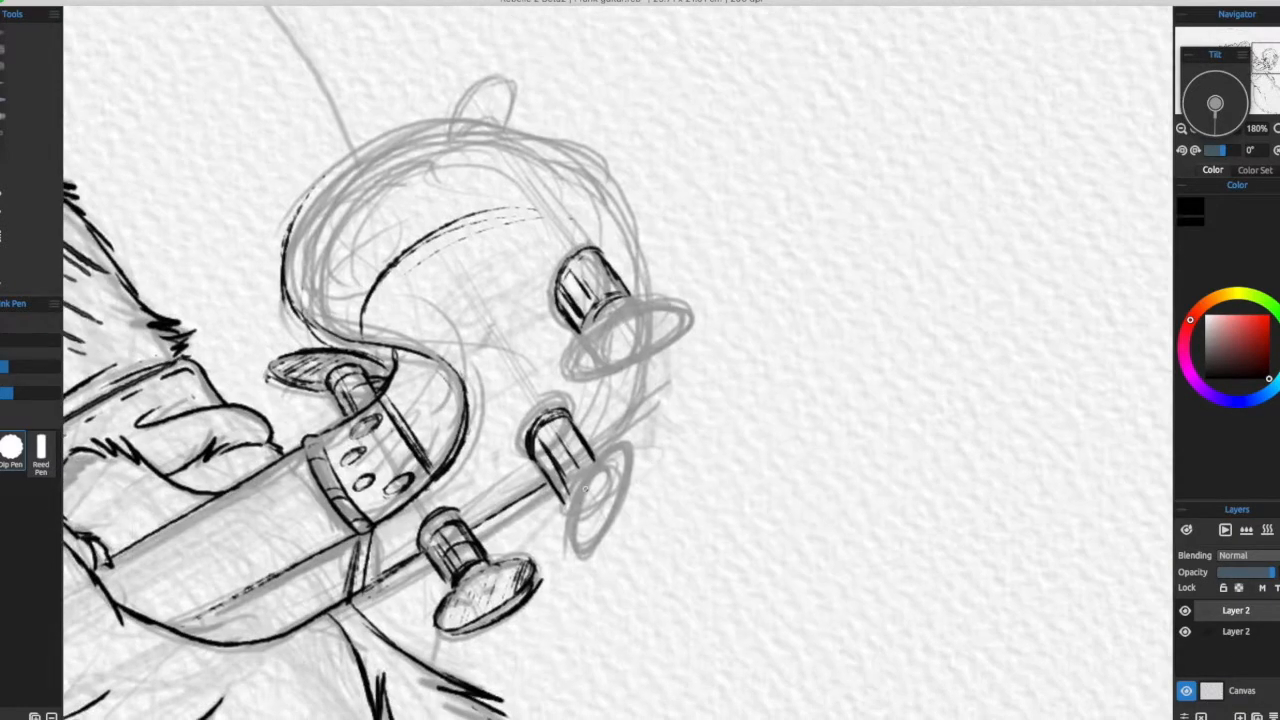
# Step: Ink the oval heads of the two outer tuning pegs and hatch them
pyautogui.moveTo(636, 459); pyautogui.dragTo(580, 562)
pyautogui.moveTo(582, 506); pyautogui.dragTo(570, 558)
pyautogui.moveTo(605, 466); pyautogui.dragTo(576, 556)
pyautogui.moveTo(685, 466)
pyautogui.mouseDown()
pyautogui.moveTo(709, 494)
pyautogui.moveTo(701, 513)
pyautogui.mouseUp()
pyautogui.moveTo(602, 379)
pyautogui.mouseDown()
pyautogui.moveTo(642, 354)
pyautogui.moveTo(592, 414)
pyautogui.mouseUp()
pyautogui.moveTo(730, 379)
pyautogui.mouseDown()
pyautogui.moveTo(749, 349)
pyautogui.moveTo(727, 344)
pyautogui.mouseUp()
pyautogui.moveTo(670, 382)
pyautogui.mouseDown()
pyautogui.moveTo(634, 446)
pyautogui.moveTo(636, 360)
pyautogui.mouseUp()
# Step: Ink the headstock's rounded outer outline and the small peg head protruding above it
pyautogui.moveTo(676, 228)
pyautogui.mouseDown()
pyautogui.moveTo(634, 233)
pyautogui.moveTo(512, 516)
pyautogui.moveTo(529, 562)
pyautogui.mouseUp()
pyautogui.moveTo(728, 546)
pyautogui.mouseDown()
pyautogui.moveTo(609, 366)
pyautogui.moveTo(673, 350)
pyautogui.mouseUp()
pyautogui.moveTo(443, 308); pyautogui.dragTo(520, 221)
pyautogui.moveTo(597, 381); pyautogui.dragTo(577, 411)
pyautogui.moveTo(588, 344); pyautogui.dragTo(652, 306)
pyautogui.moveTo(619, 270)
pyautogui.mouseDown()
pyautogui.moveTo(624, 105)
pyautogui.moveTo(553, 171)
pyautogui.moveTo(565, 340)
pyautogui.mouseUp()
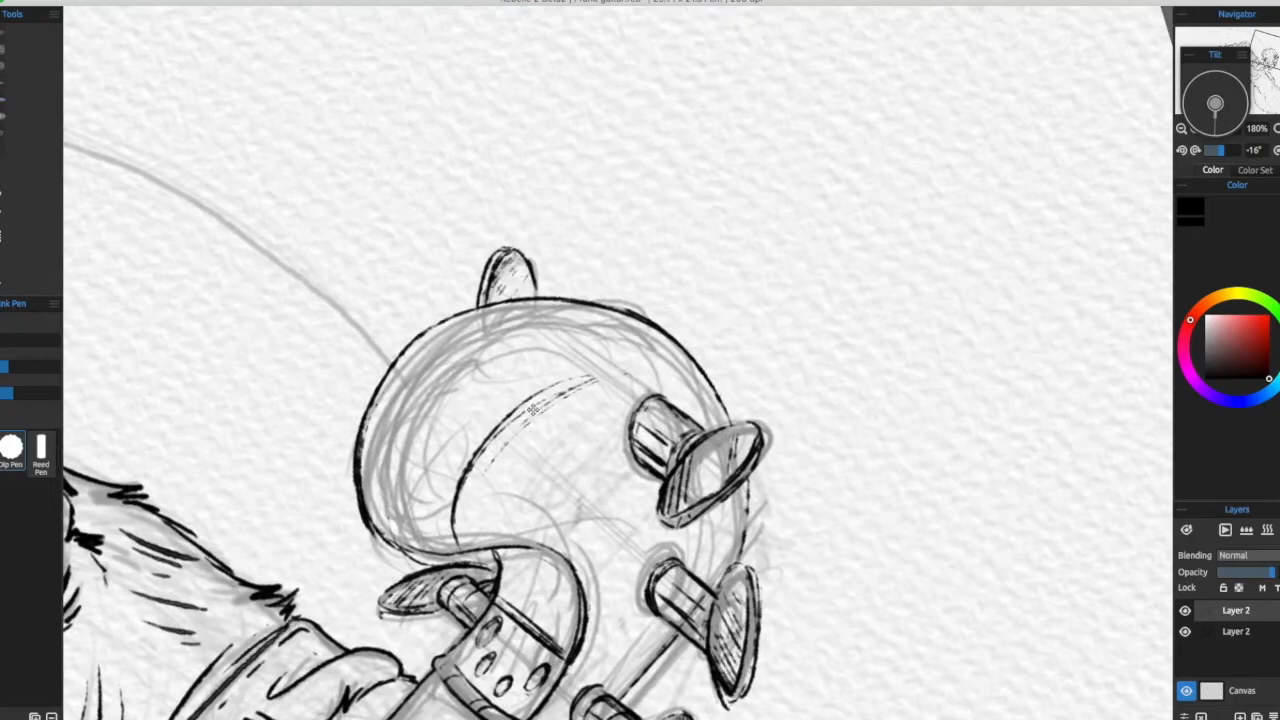
pyautogui.moveTo(530, 290); pyautogui.dragTo(536, 230)
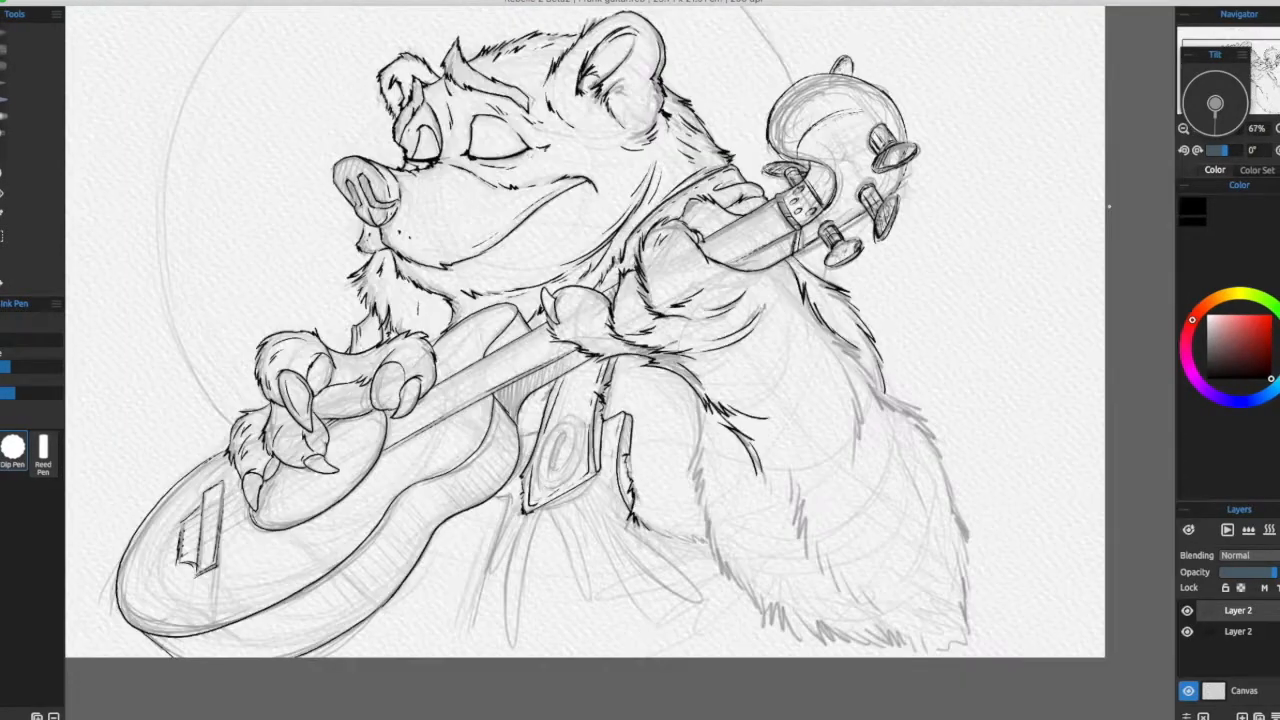
# Step: Set the Dip Pen size to 67 and try inking the large background circle behind the bear
pyautogui.moveTo(472, 192); pyautogui.dragTo(617, 430)
pyautogui.scroll(3, 564, 285)
pyautogui.moveTo(640, 2); pyautogui.dragTo(674, 8)
pyautogui.click(65, 345)
pyautogui.moveTo(694, 139); pyautogui.dragTo(1017, 268)
pyautogui.press('super+z')
pyautogui.moveTo(700, 280); pyautogui.dragTo(640, 252)
pyautogui.moveTo(1030, 290)
pyautogui.mouseDown()
pyautogui.moveTo(726, 67)
pyautogui.moveTo(888, 72)
pyautogui.mouseUp()
pyautogui.moveTo(966, 91); pyautogui.dragTo(650, 76)
pyautogui.moveTo(540, 114); pyautogui.dragTo(474, 165)
pyautogui.press('super+z')
# Step: Ink a thick arc of the background circle running down to the headstock
pyautogui.moveTo(758, 43)
pyautogui.mouseDown()
pyautogui.moveTo(391, 334)
pyautogui.moveTo(382, 194)
pyautogui.mouseUp()
pyautogui.moveTo(404, 146)
pyautogui.mouseDown()
pyautogui.moveTo(411, 520)
pyautogui.moveTo(462, 598)
pyautogui.mouseUp()
pyautogui.moveTo(440, 440); pyautogui.dragTo(411, 528)
pyautogui.moveTo(1189, 311); pyautogui.dragTo(793, 198)
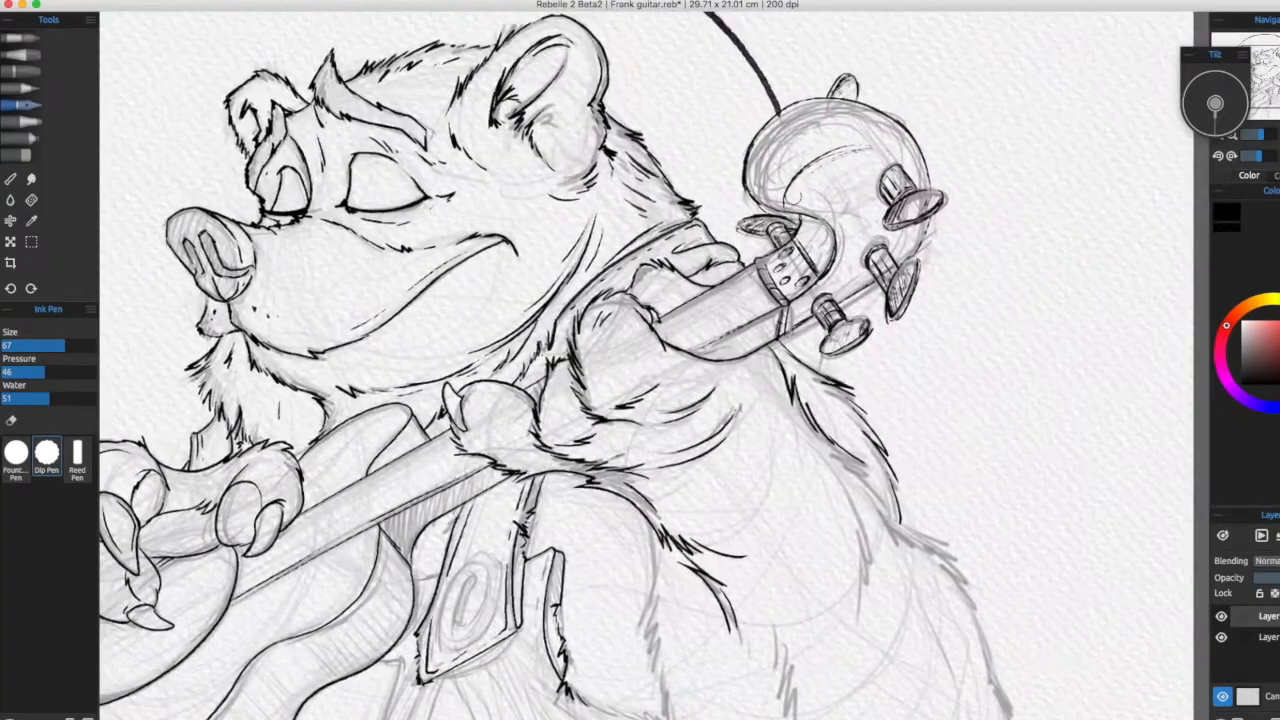
pyautogui.moveTo(799, 347); pyautogui.dragTo(796, 361)
pyautogui.moveTo(158, 288); pyautogui.dragTo(483, 331)
# Step: Switch to the Reed Pen and ink the background circle as a rough double ring around the bear's head
pyautogui.click(77, 457)
pyautogui.moveTo(779, 36); pyautogui.dragTo(780, 242)
pyautogui.moveTo(729, 140); pyautogui.dragTo(627, 141)
pyautogui.moveTo(600, 200); pyautogui.dragTo(631, 124)
pyautogui.moveTo(510, 112)
pyautogui.mouseDown()
pyautogui.moveTo(357, 286)
pyautogui.moveTo(326, 380)
pyautogui.mouseUp()
pyautogui.moveTo(330, 430); pyautogui.dragTo(328, 272)
pyautogui.moveTo(316, 265); pyautogui.dragTo(317, 420)
pyautogui.moveTo(317, 165); pyautogui.dragTo(317, 471)
pyautogui.moveTo(326, 138); pyautogui.dragTo(377, 411)
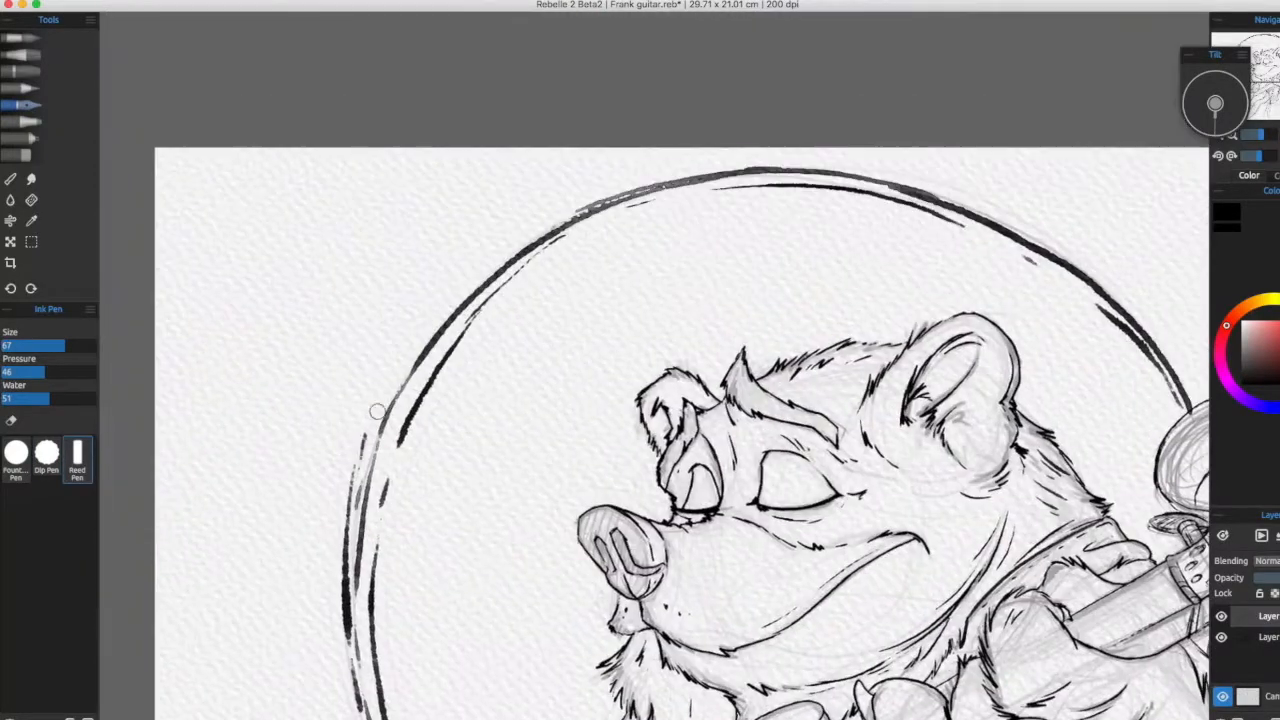
pyautogui.moveTo(987, 640); pyautogui.dragTo(745, 147)
pyautogui.moveTo(760, 369); pyautogui.dragTo(592, 374)
# Step: Return to the Dip Pen at size 23 and ink the furry outer edge of the bear's fretting arm
pyautogui.click(1242, 321)
pyautogui.moveTo(440, 5); pyautogui.dragTo(462, 27)
pyautogui.click(69, 478)
pyautogui.click(1249, 249)
pyautogui.moveTo(985, 30)
pyautogui.mouseDown()
pyautogui.moveTo(903, 10)
pyautogui.moveTo(961, 30)
pyautogui.mouseUp()
pyautogui.press('[')
pyautogui.press('[')
pyautogui.press('[')
pyautogui.moveTo(606, 420)
pyautogui.mouseDown()
pyautogui.moveTo(506, 407)
pyautogui.moveTo(540, 317)
pyautogui.mouseUp()
pyautogui.moveTo(490, 224); pyautogui.dragTo(526, 363)
pyautogui.moveTo(540, 430); pyautogui.dragTo(521, 307)
pyautogui.moveTo(518, 270); pyautogui.dragTo(514, 302)
pyautogui.moveTo(600, 416); pyautogui.dragTo(648, 464)
# Step: Ink the fretting arm's inner fur edge and the curved fur folds below the wrist
pyautogui.moveTo(800, 309)
pyautogui.mouseDown()
pyautogui.moveTo(714, 329)
pyautogui.moveTo(660, 250)
pyautogui.mouseUp()
pyautogui.moveTo(572, 388); pyautogui.dragTo(634, 414)
pyautogui.moveTo(600, 260); pyautogui.dragTo(640, 380)
pyautogui.moveTo(534, 284)
pyautogui.mouseDown()
pyautogui.moveTo(532, 374)
pyautogui.moveTo(640, 476)
pyautogui.mouseUp()
pyautogui.moveTo(438, 250)
pyautogui.mouseDown()
pyautogui.moveTo(465, 304)
pyautogui.moveTo(457, 374)
pyautogui.mouseUp()
pyautogui.moveTo(477, 324); pyautogui.dragTo(471, 378)
pyautogui.moveTo(480, 371); pyautogui.dragTo(486, 414)
pyautogui.moveTo(492, 429); pyautogui.dragTo(511, 486)
# Step: Ink the shaggy fur fringe along the bottom of the fretting arm and add loose tufts inside it
pyautogui.moveTo(560, 330); pyautogui.dragTo(530, 427)
pyautogui.moveTo(549, 243); pyautogui.dragTo(636, 475)
pyautogui.moveTo(616, 296); pyautogui.dragTo(465, 284)
pyautogui.moveTo(545, 480); pyautogui.dragTo(525, 298)
pyautogui.moveTo(530, 178)
pyautogui.mouseDown()
pyautogui.moveTo(600, 384)
pyautogui.moveTo(615, 486)
pyautogui.mouseUp()
pyautogui.moveTo(506, 215); pyautogui.dragTo(696, 384)
pyautogui.moveTo(516, 290)
pyautogui.mouseDown()
pyautogui.moveTo(634, 337)
pyautogui.moveTo(593, 348)
pyautogui.mouseUp()
pyautogui.moveTo(403, 438)
pyautogui.mouseDown()
pyautogui.moveTo(780, 370)
pyautogui.moveTo(842, 323)
pyautogui.mouseUp()
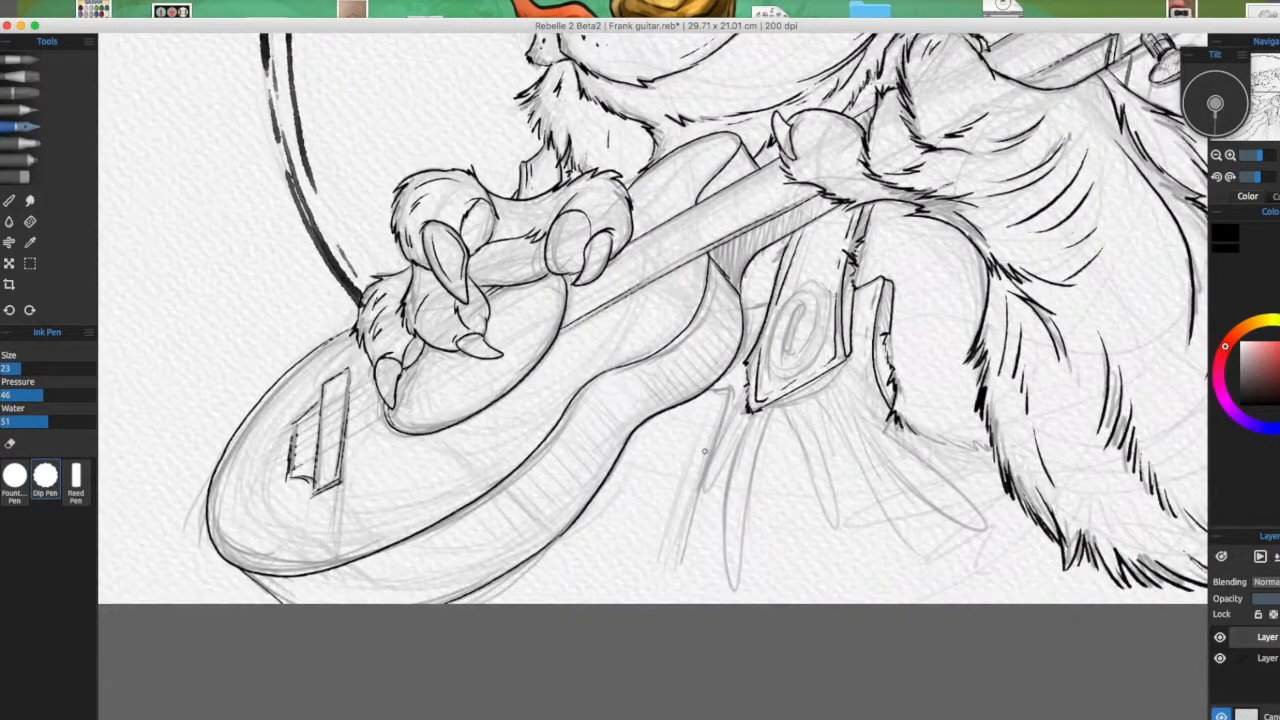
# Step: Add a new layer and place it directly beneath the ink layer
pyautogui.moveTo(706, 452); pyautogui.dragTo(818, 438)
pyautogui.moveTo(680, 220); pyautogui.dragTo(395, 680)
pyautogui.scroll(4, 680, 370)
pyautogui.moveTo(720, 258); pyautogui.dragTo(640, 286)
pyautogui.moveTo(540, 359); pyautogui.dragTo(688, 268)
pyautogui.moveTo(1008, 28); pyautogui.dragTo(926, 0)
pyautogui.click(1192, 716)
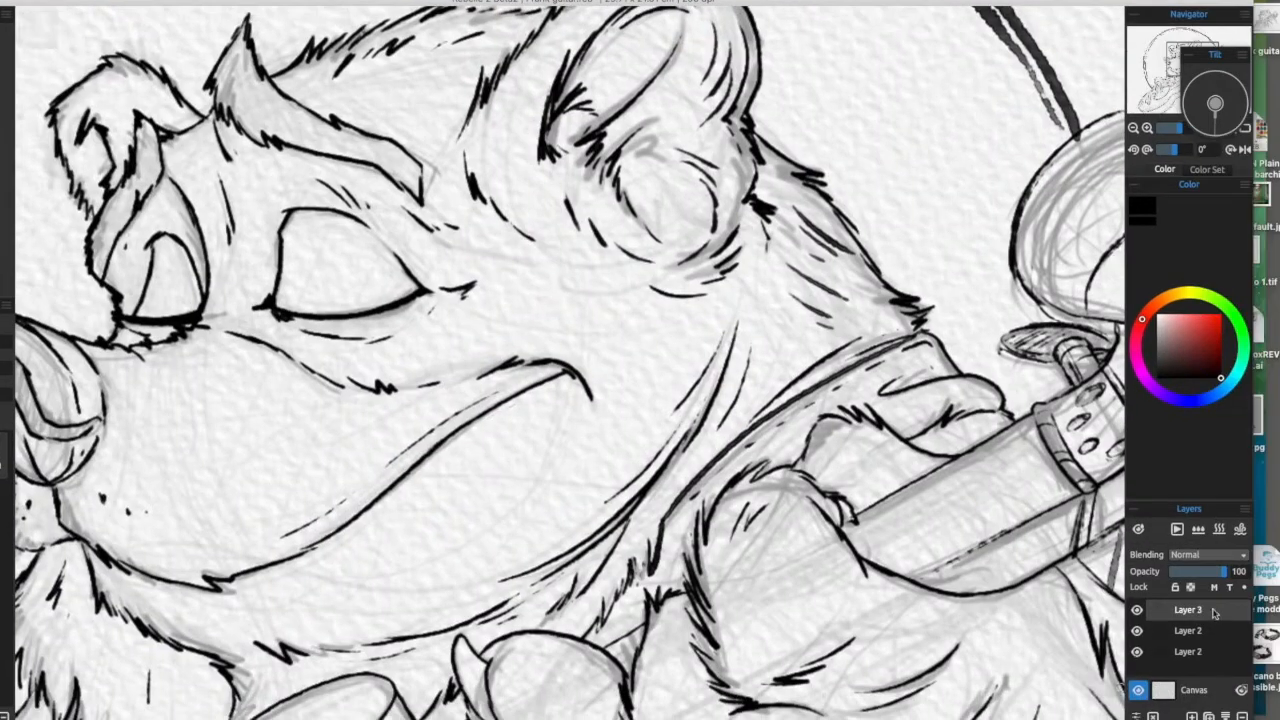
pyautogui.moveTo(1211, 611); pyautogui.dragTo(1208, 636)
# Step: Switch to the Charcoal pencil at size 85 and pressure 35, and try a shading stroke on the background
pyautogui.moveTo(601, 309); pyautogui.dragTo(783, 309)
pyautogui.scroll(-4, 783, 309)
pyautogui.moveTo(537, 262); pyautogui.dragTo(577, 163)
pyautogui.moveTo(500, 2); pyautogui.dragTo(592, 3)
pyautogui.click(28, 83)
pyautogui.click(85, 465)
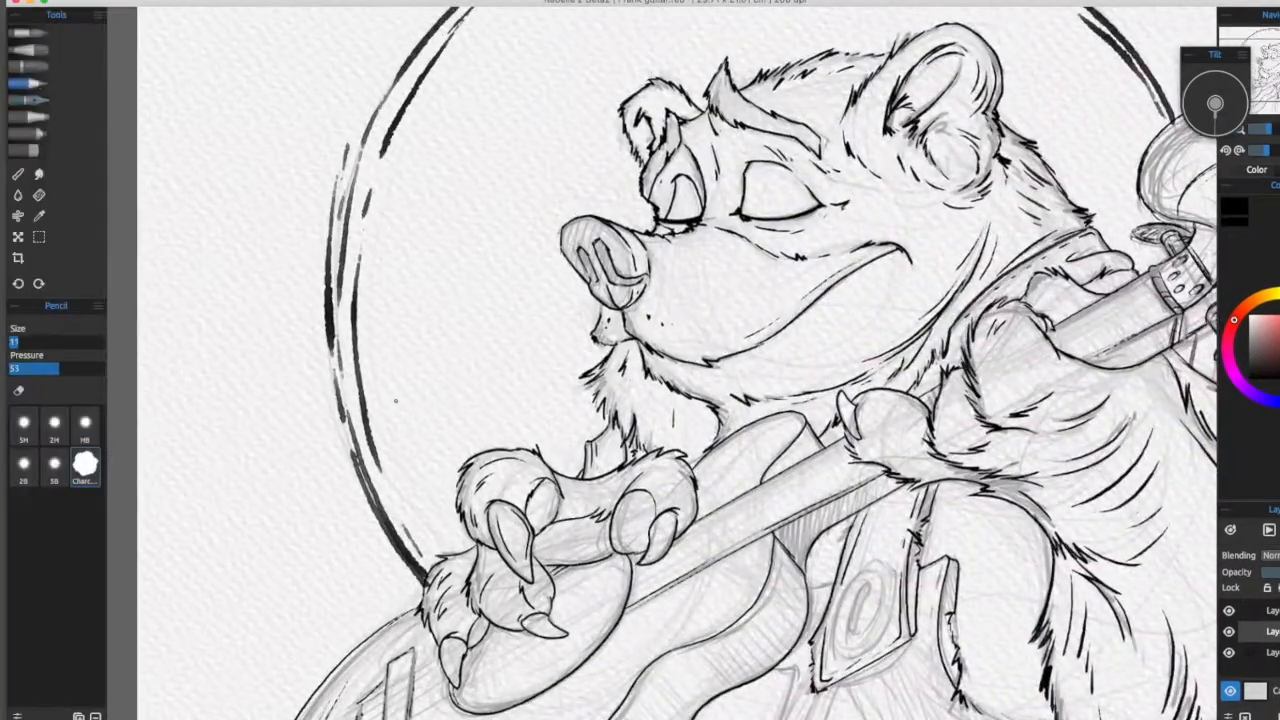
pyautogui.moveTo(417, 412); pyautogui.dragTo(531, 431)
pyautogui.moveTo(461, 170); pyautogui.dragTo(422, 389)
pyautogui.press('super+z')
pyautogui.moveTo(620, 300)
pyautogui.mouseDown()
pyautogui.moveTo(525, 387)
pyautogui.moveTo(523, 341)
pyautogui.mouseUp()
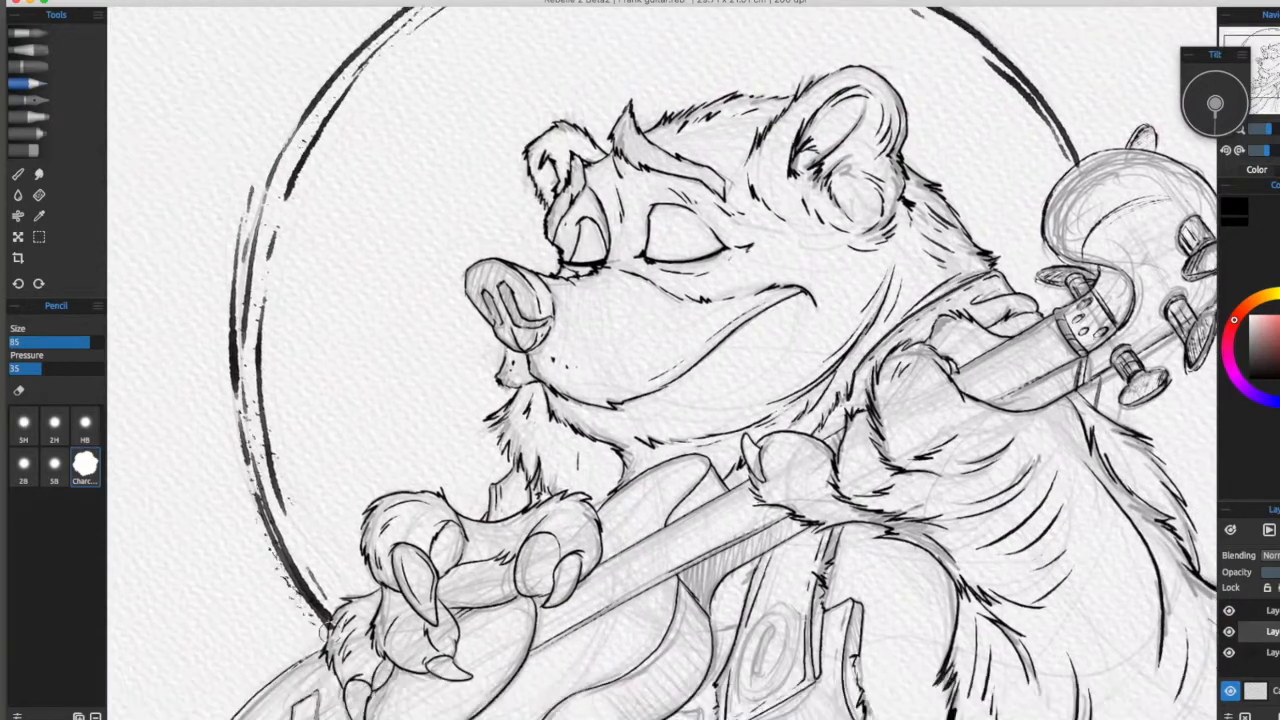
# Step: Add rough charcoal texture along the background ring, around to the headstock
pyautogui.moveTo(282, 563); pyautogui.dragTo(266, 239)
pyautogui.moveTo(520, 240); pyautogui.dragTo(488, 462)
pyautogui.moveTo(320, 275); pyautogui.dragTo(450, 192)
pyautogui.moveTo(700, 440); pyautogui.dragTo(634, 419)
pyautogui.moveTo(540, 150); pyautogui.dragTo(965, 345)
pyautogui.moveTo(1060, 470); pyautogui.dragTo(553, 322)
pyautogui.scroll(2, 605, 325)
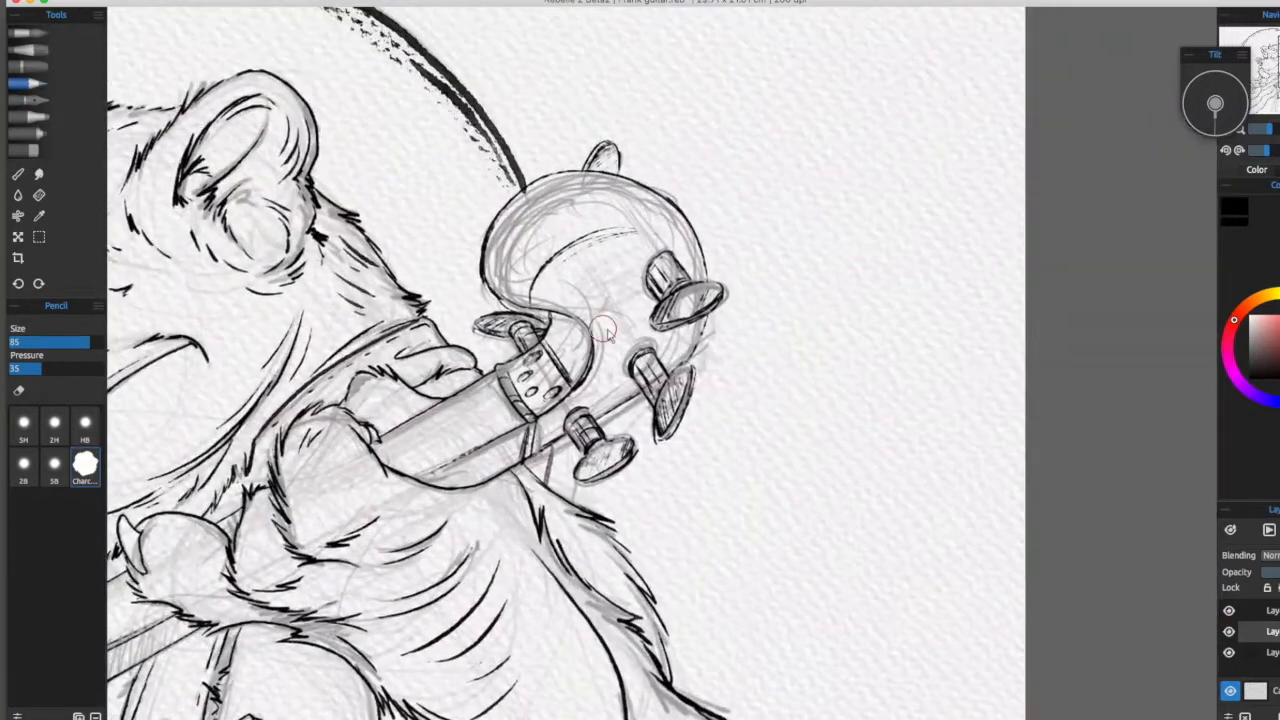
# Step: Try shading the headstock beside the nut with a smaller, stronger charcoal brush
pyautogui.moveTo(89, 342); pyautogui.dragTo(44, 342)
pyautogui.moveTo(554, 323); pyautogui.dragTo(548, 285)
pyautogui.moveTo(41, 369); pyautogui.dragTo(69, 369)
pyautogui.moveTo(563, 296); pyautogui.dragTo(598, 352)
pyautogui.press('super+z')
pyautogui.moveTo(69, 369); pyautogui.dragTo(58, 369)
# Step: Undo the charcoal specks and shade the headstock's curve and lower edge with the Soft 4 airbrush
pyautogui.click(28, 133)
pyautogui.click(24, 465)
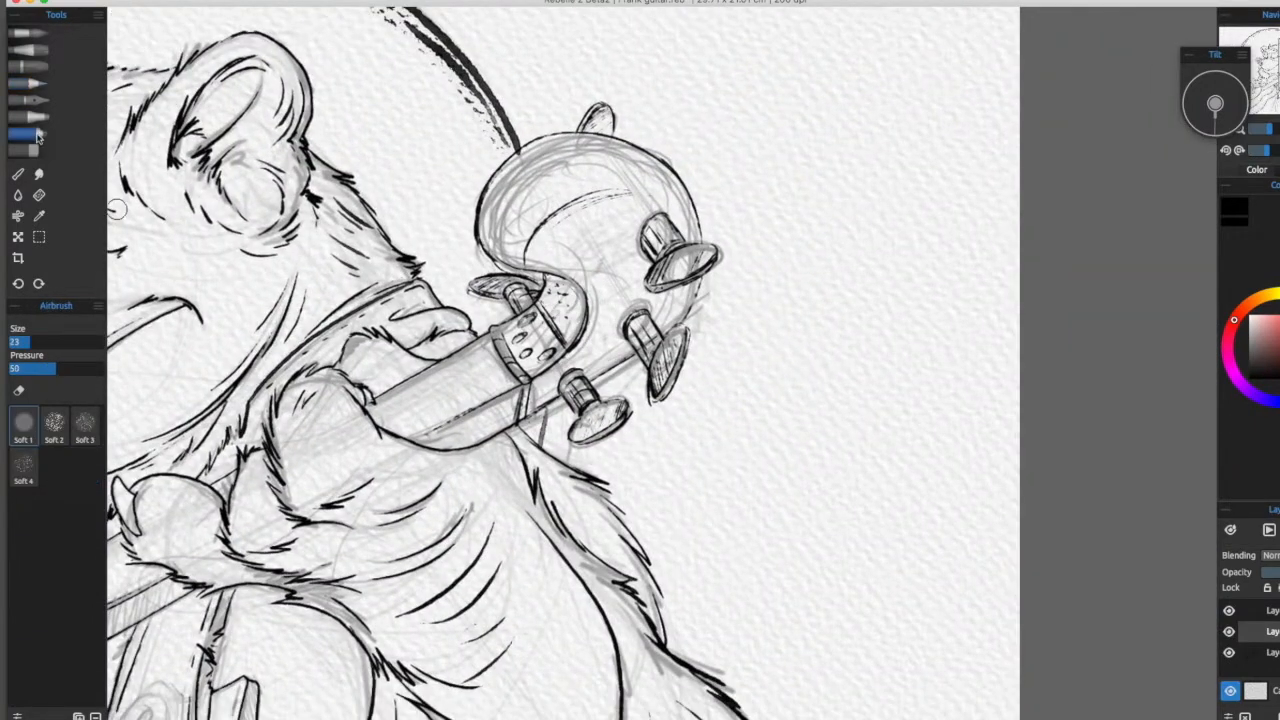
pyautogui.press('super+z')
pyautogui.moveTo(456, 418); pyautogui.dragTo(484, 372)
pyautogui.moveTo(722, 240); pyautogui.dragTo(664, 282)
pyautogui.moveTo(560, 380)
pyautogui.mouseDown()
pyautogui.moveTo(622, 334)
pyautogui.moveTo(515, 342)
pyautogui.mouseUp()
# Step: Shade the underside of the guitar neck down to where it joins the guitar body
pyautogui.moveTo(403, 440); pyautogui.dragTo(806, 244)
pyautogui.moveTo(662, 288); pyautogui.dragTo(562, 352)
pyautogui.moveTo(779, 401)
pyautogui.mouseDown()
pyautogui.moveTo(651, 477)
pyautogui.moveTo(567, 473)
pyautogui.mouseUp()
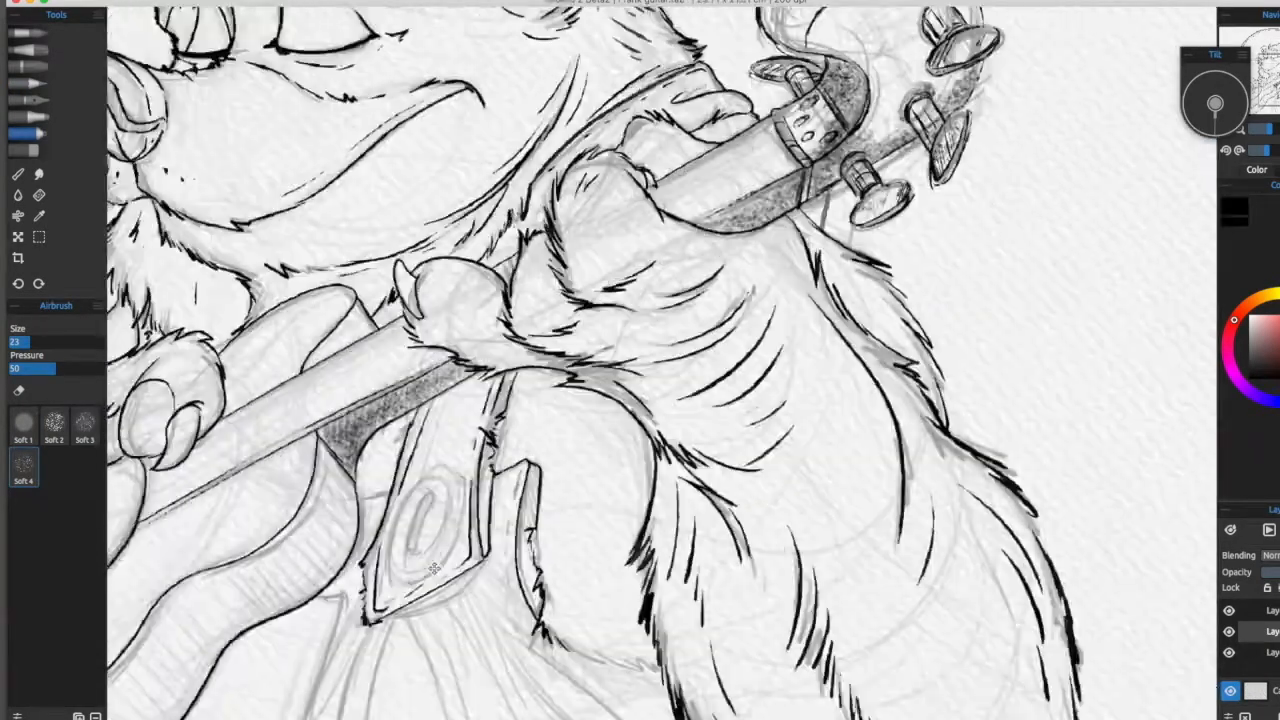
# Step: Erase the airbrush shading from the headstock and along the underside of the guitar neck
pyautogui.moveTo(434, 568); pyautogui.dragTo(390, 610)
pyautogui.scroll(-5, 640, 350)
pyautogui.scroll(4, 675, 348)
pyautogui.click(26, 150)
pyautogui.moveTo(928, 172); pyautogui.dragTo(896, 202)
pyautogui.moveTo(880, 208); pyautogui.dragTo(762, 278)
pyautogui.moveTo(799, 428)
pyautogui.mouseDown()
pyautogui.moveTo(762, 490)
pyautogui.moveTo(756, 423)
pyautogui.mouseUp()
# Step: Ink the concentric ovals on the pointed buckle below the guitar neck with the Dip Pen on the top layer
pyautogui.click(1270, 611)
pyautogui.scroll(4, 662, 360)
pyautogui.moveTo(520, 500)
pyautogui.mouseDown()
pyautogui.moveTo(770, 358)
pyautogui.moveTo(758, 360)
pyautogui.mouseUp()
pyautogui.click(28, 100)
pyautogui.press('super+z')
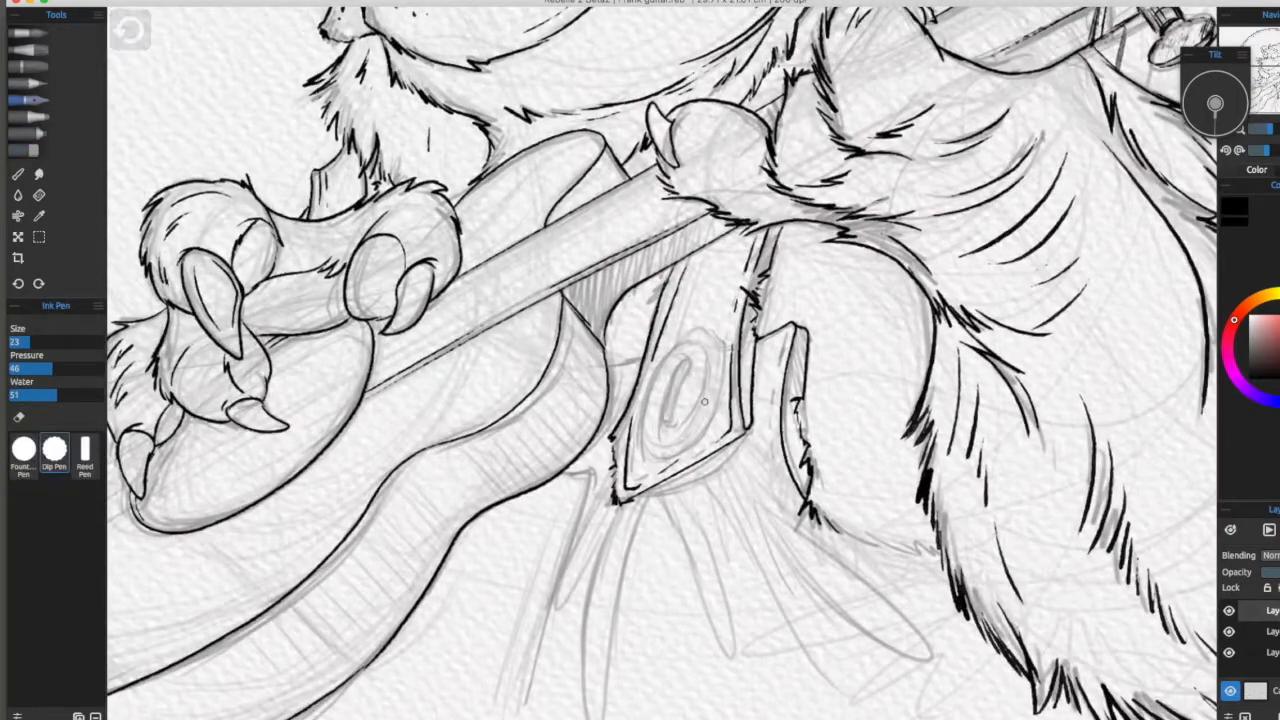
pyautogui.scroll(2, 705, 402)
pyautogui.moveTo(705, 402); pyautogui.dragTo(552, 340)
pyautogui.moveTo(540, 290); pyautogui.dragTo(531, 289)
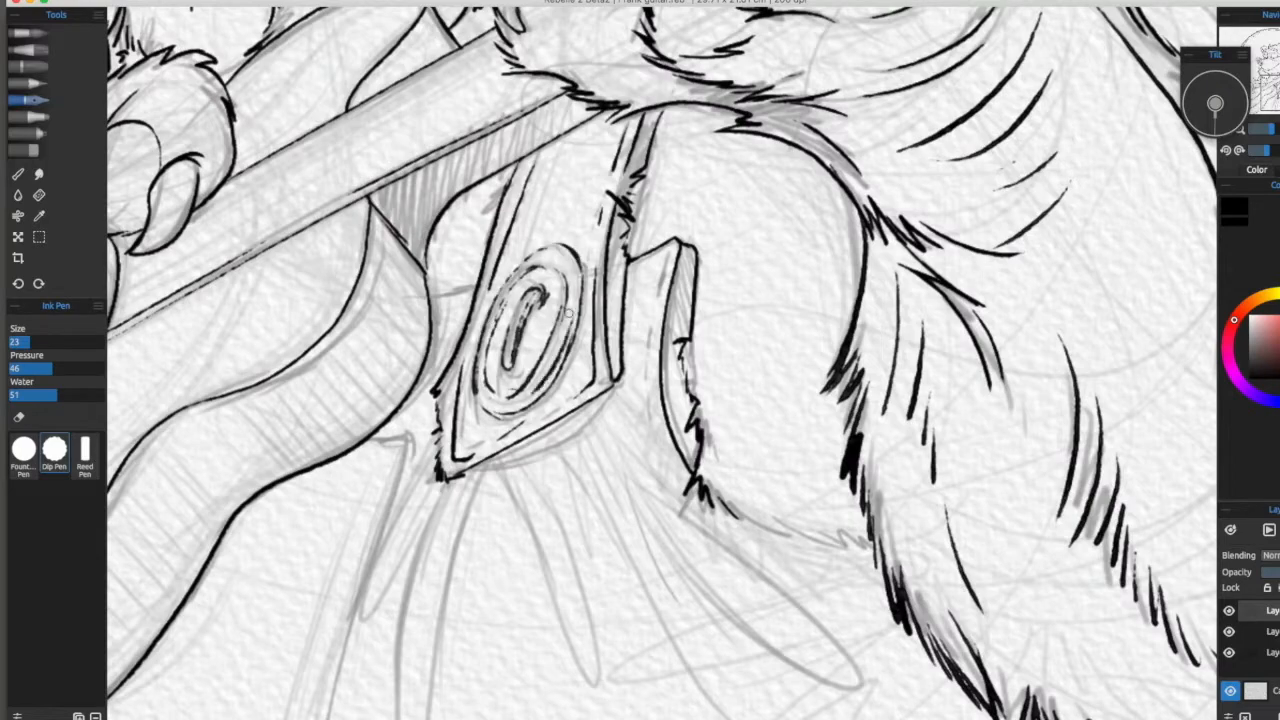
# Step: Ink light accents along the buckle's border and the first narrow fold hanging from its tip
pyautogui.moveTo(556, 505); pyautogui.dragTo(573, 371)
pyautogui.moveTo(510, 450); pyautogui.dragTo(604, 353)
pyautogui.moveTo(555, 252); pyautogui.dragTo(500, 505)
pyautogui.moveTo(587, 252); pyautogui.dragTo(502, 503)
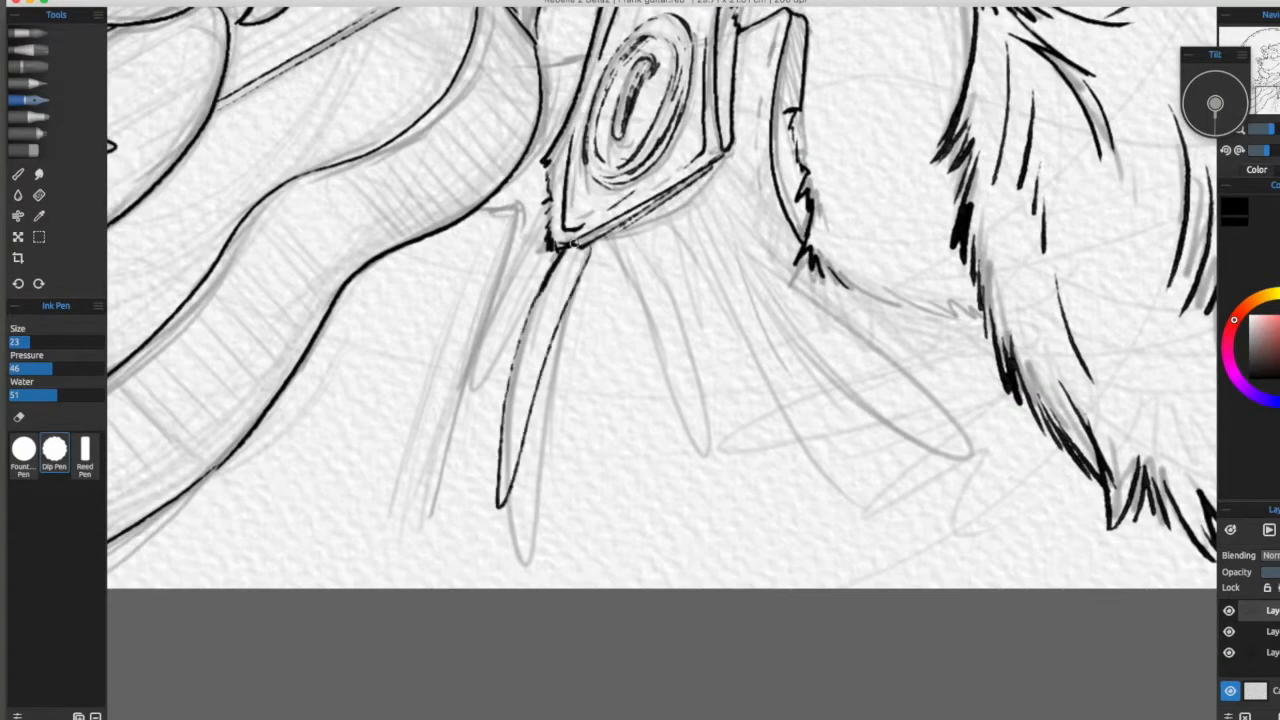
# Step: Ink the small fold, the long double garment edge and the curved line beneath the guitar body
pyautogui.moveTo(542, 237); pyautogui.dragTo(508, 308)
pyautogui.moveTo(500, 300); pyautogui.dragTo(570, 350)
pyautogui.moveTo(589, 258); pyautogui.dragTo(488, 597)
pyautogui.moveTo(575, 268); pyautogui.dragTo(477, 572)
pyautogui.moveTo(537, 286); pyautogui.dragTo(615, 211)
pyautogui.moveTo(620, 195); pyautogui.dragTo(409, 468)
pyautogui.moveTo(700, 330); pyautogui.dragTo(426, 399)
pyautogui.moveTo(478, 283); pyautogui.dragTo(486, 291)
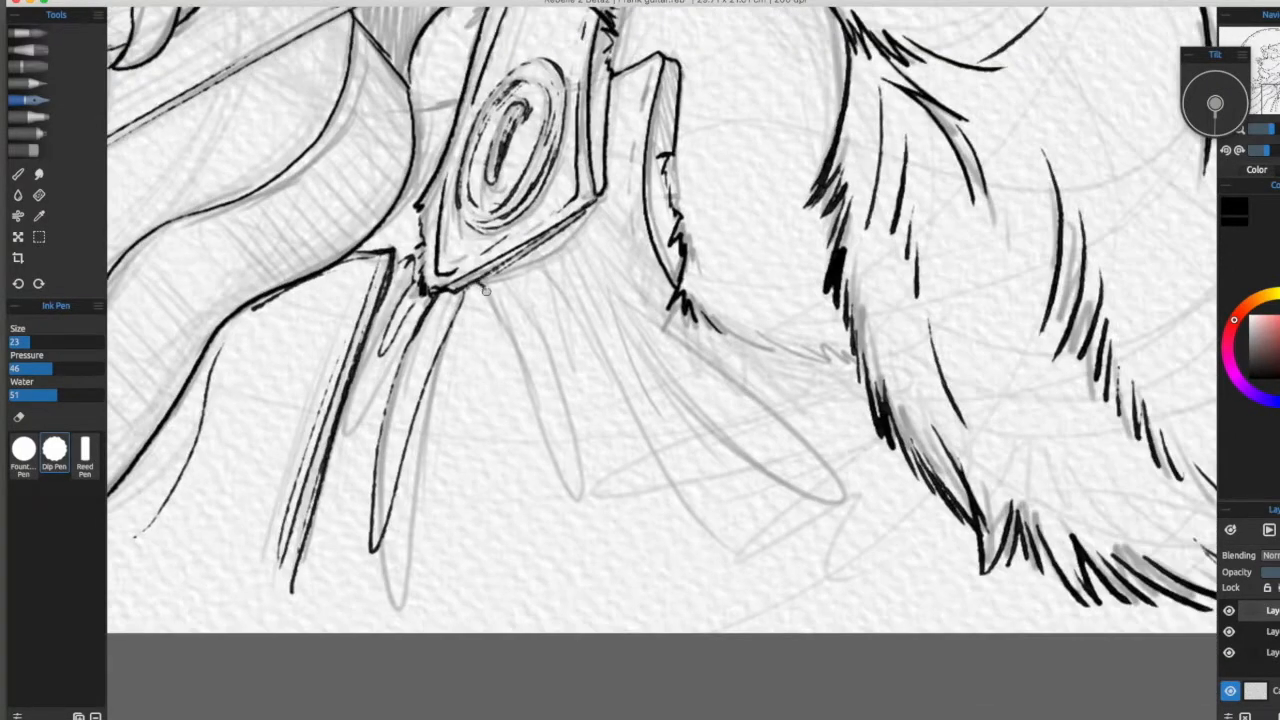
# Step: Ink the long narrow cloth folds fanning out from the buckle's lower edge toward the bear's arm
pyautogui.moveTo(712, 201); pyautogui.dragTo(565, 199)
pyautogui.moveTo(450, 202); pyautogui.dragTo(616, 445)
pyautogui.moveTo(446, 218)
pyautogui.mouseDown()
pyautogui.moveTo(534, 371)
pyautogui.moveTo(616, 443)
pyautogui.mouseUp()
pyautogui.moveTo(470, 197); pyautogui.dragTo(462, 212)
pyautogui.moveTo(480, 205)
pyautogui.mouseDown()
pyautogui.moveTo(589, 301)
pyautogui.moveTo(750, 386)
pyautogui.mouseUp()
pyautogui.moveTo(538, 291); pyautogui.dragTo(570, 308)
pyautogui.moveTo(570, 308); pyautogui.dragTo(464, 407)
# Step: Ink jagged fur strokes from the garment edge toward the bear's forearm
pyautogui.moveTo(737, 280); pyautogui.dragTo(780, 330)
pyautogui.moveTo(772, 361); pyautogui.dragTo(786, 398)
pyautogui.moveTo(800, 560); pyautogui.dragTo(488, 320)
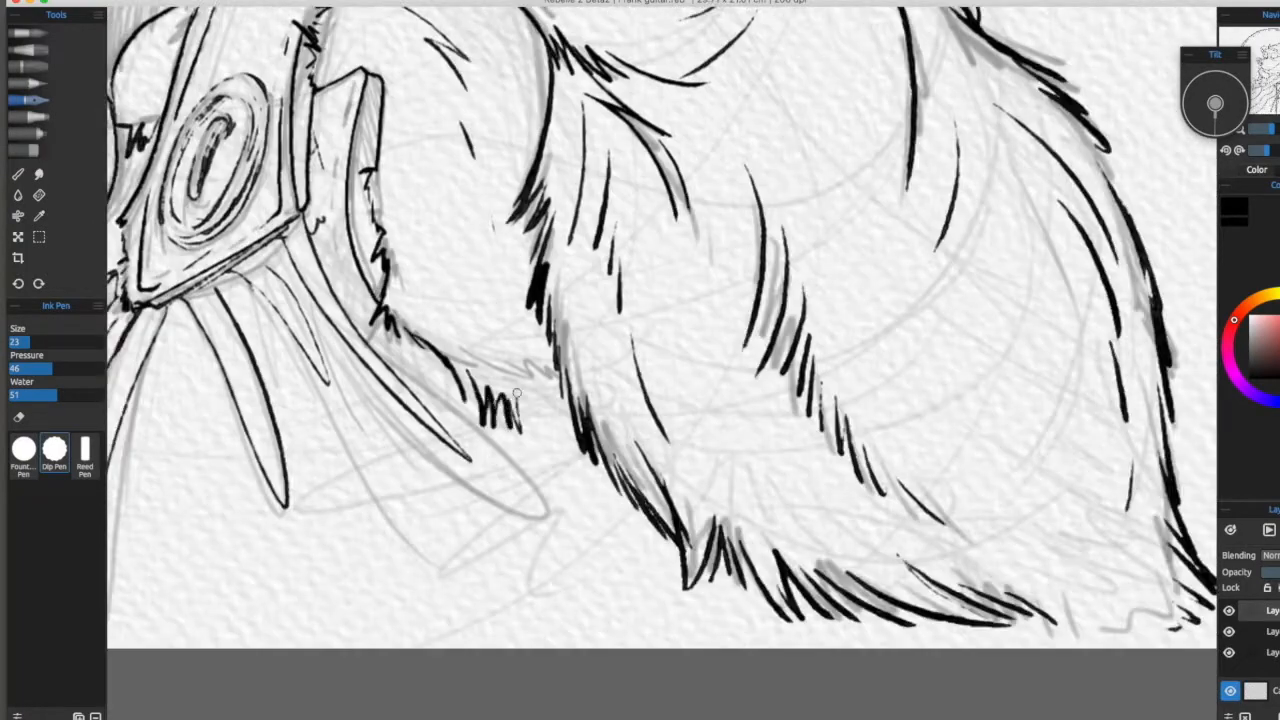
pyautogui.moveTo(513, 415); pyautogui.dragTo(541, 424)
pyautogui.moveTo(468, 268); pyautogui.dragTo(1023, 403)
pyautogui.scroll(-5, 662, 375)
pyautogui.moveTo(700, 300)
pyautogui.mouseDown()
pyautogui.moveTo(660, 473)
pyautogui.moveTo(672, 411)
pyautogui.mouseUp()
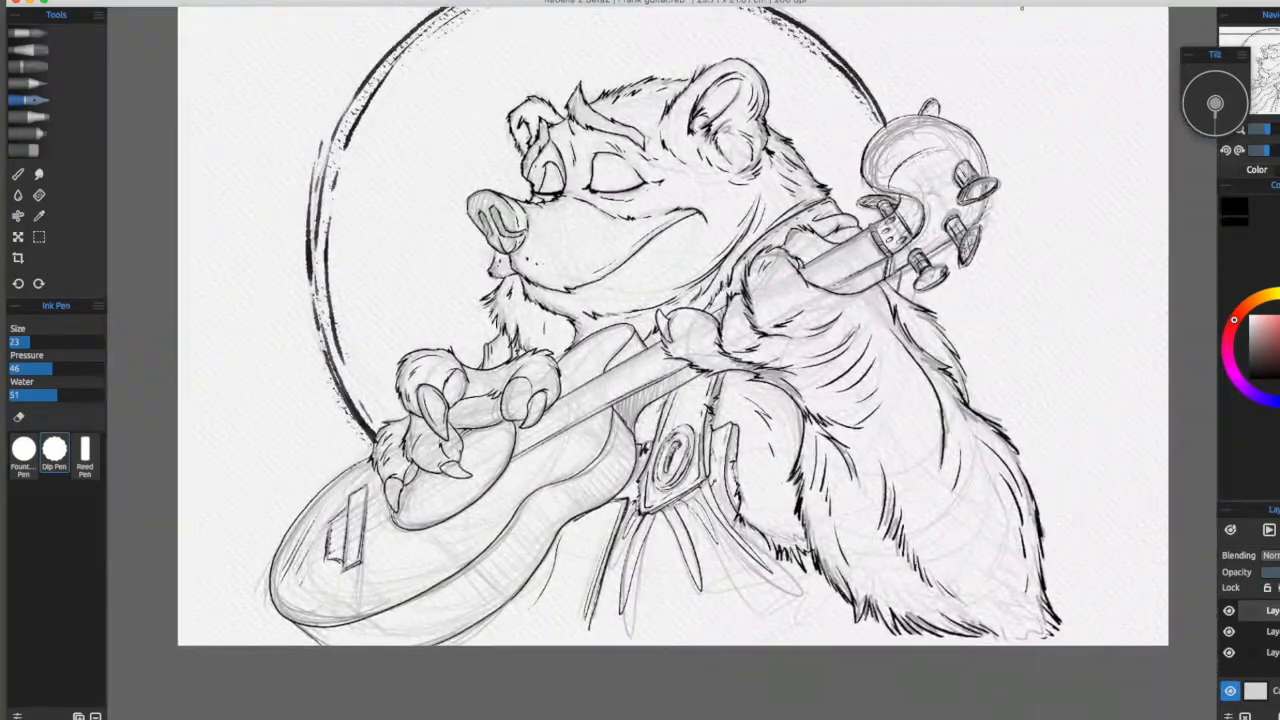
# Step: Ink the frets across the guitar neck, from the strumming hand up to the nut
pyautogui.click(1022, 2)
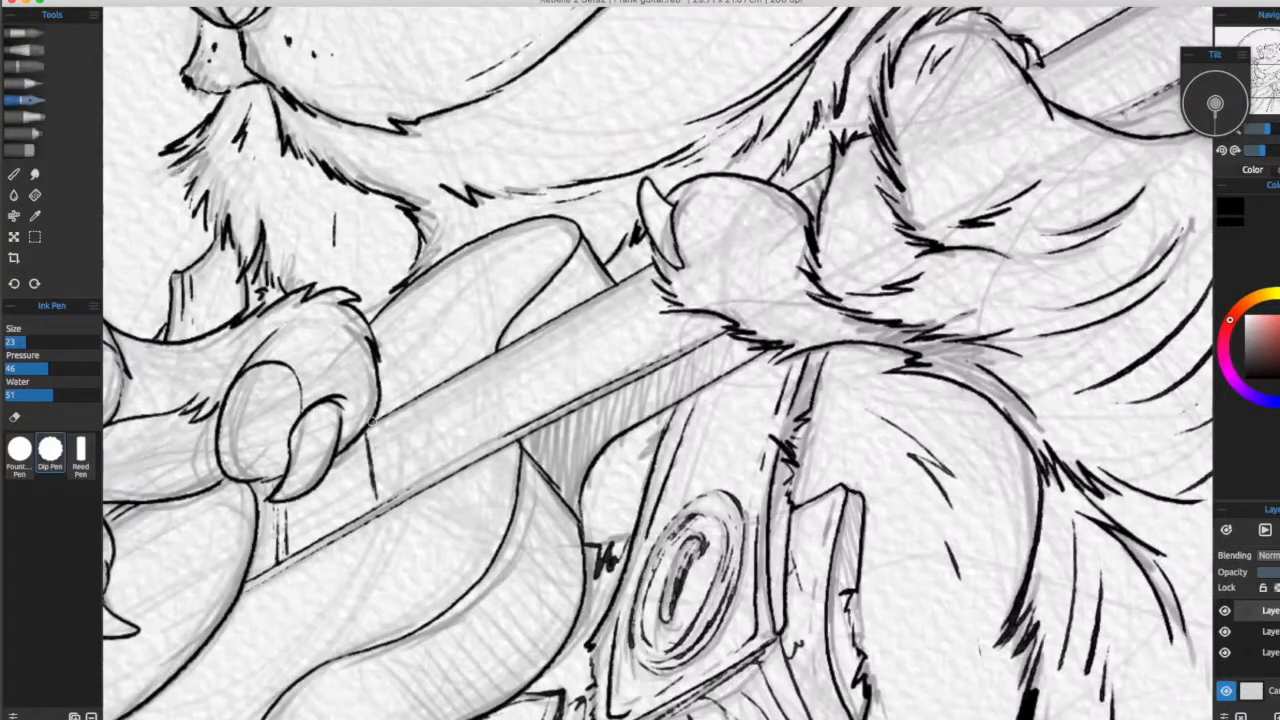
pyautogui.press('super+z')
pyautogui.press('super+z')
pyautogui.moveTo(375, 439)
pyautogui.mouseDown()
pyautogui.moveTo(385, 496)
pyautogui.moveTo(371, 509)
pyautogui.mouseUp()
pyautogui.hscroll(15, 464, 372)
pyautogui.scroll(6, 480, 330)
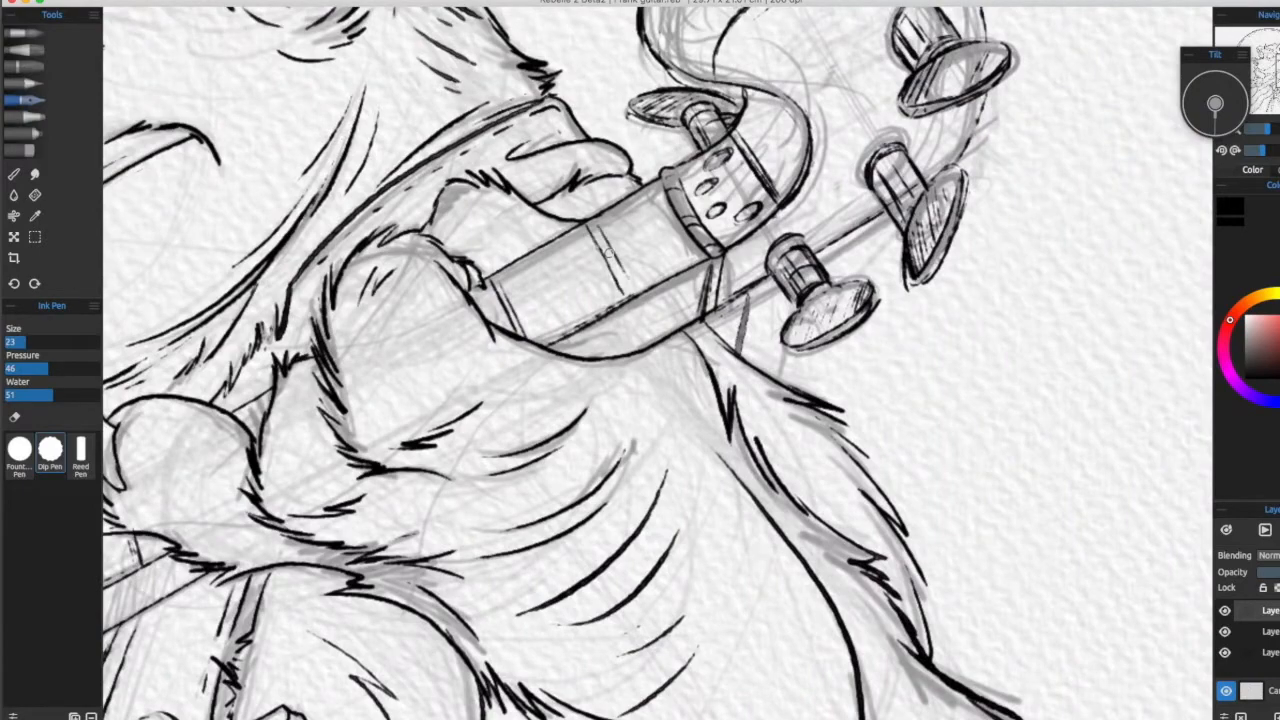
pyautogui.hscroll(-13, 633, 285)
pyautogui.scroll(-6, 633, 285)
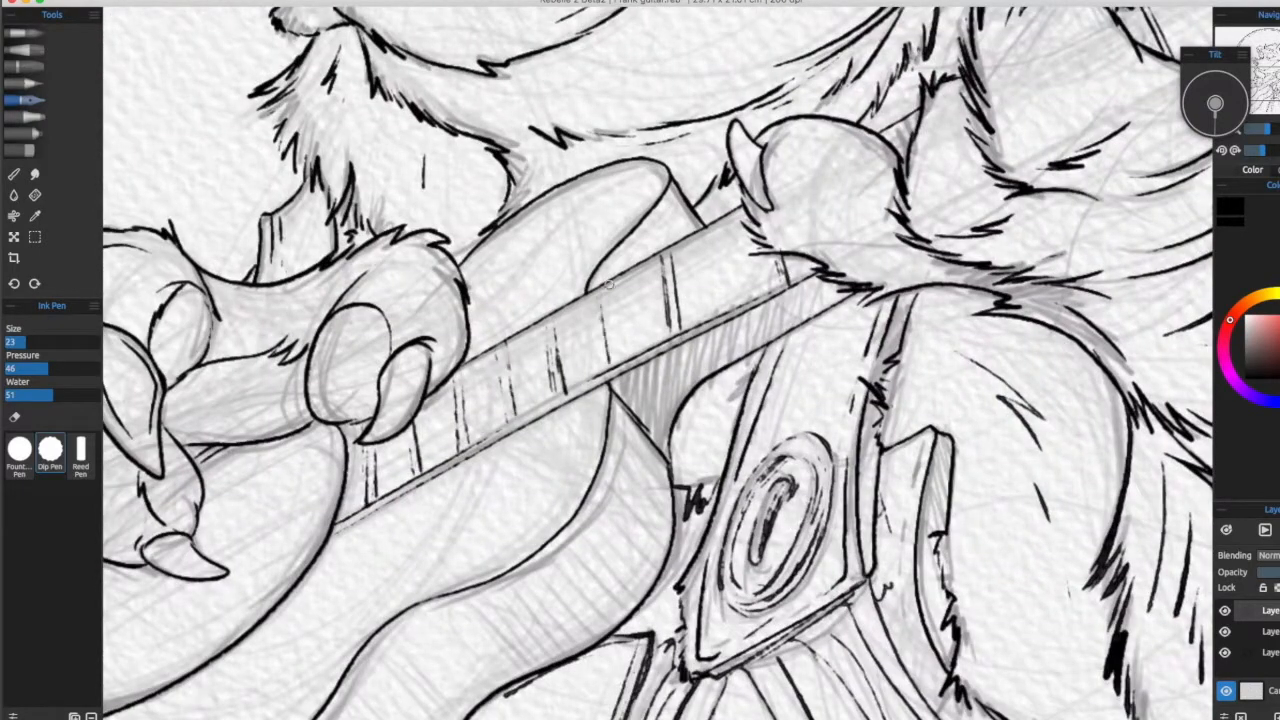
pyautogui.hscroll(-6, 727, 220)
pyautogui.scroll(-3, 727, 220)
pyautogui.scroll(-5, 727, 220)
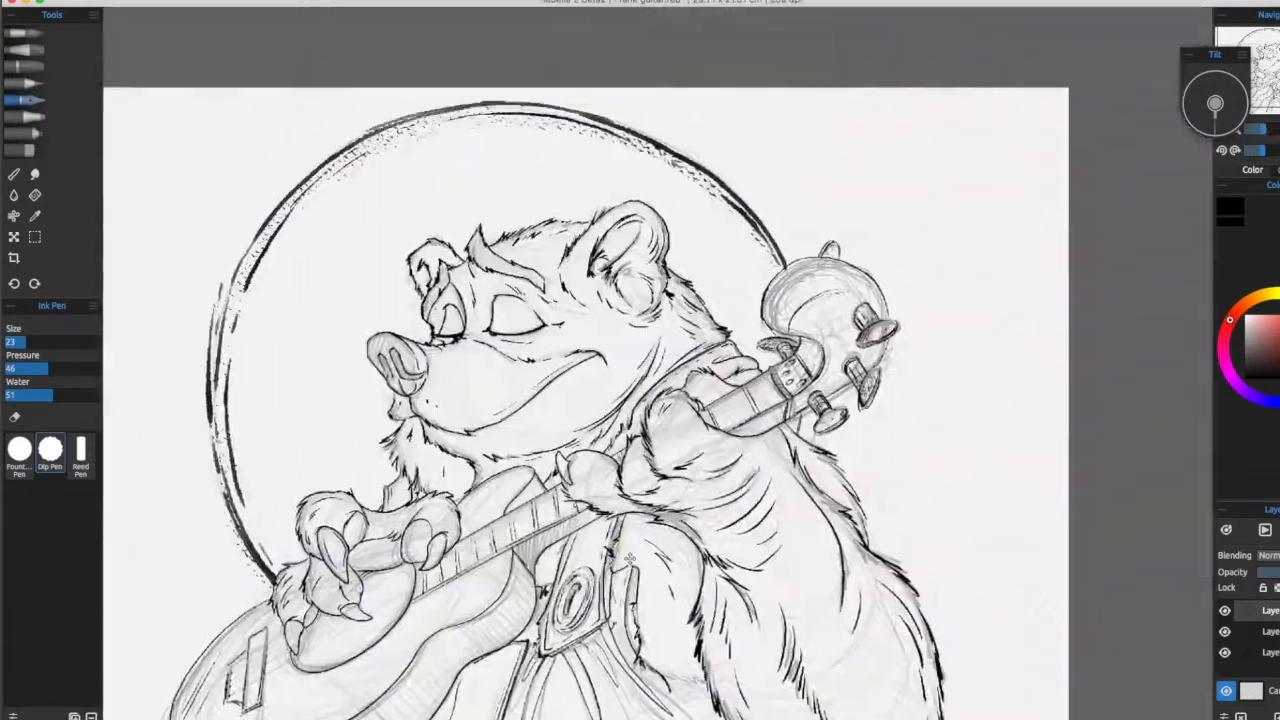
# Step: Ink the lower guitar strings as straight lines from the bridge to the headstock, redoing unsatisfactory strokes
pyautogui.scroll(4, 364, 514)
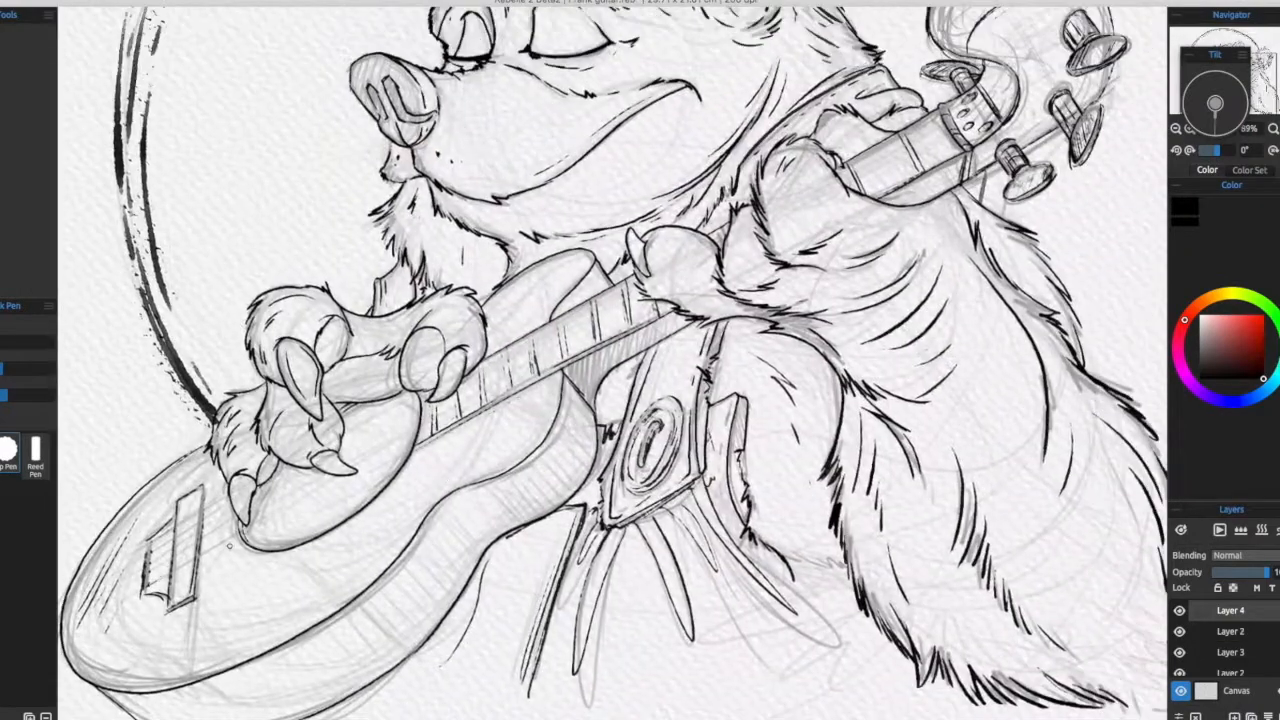
pyautogui.scroll(-1, 152, 584)
pyautogui.moveTo(148, 581); pyautogui.dragTo(965, 135)
pyautogui.press('super+z')
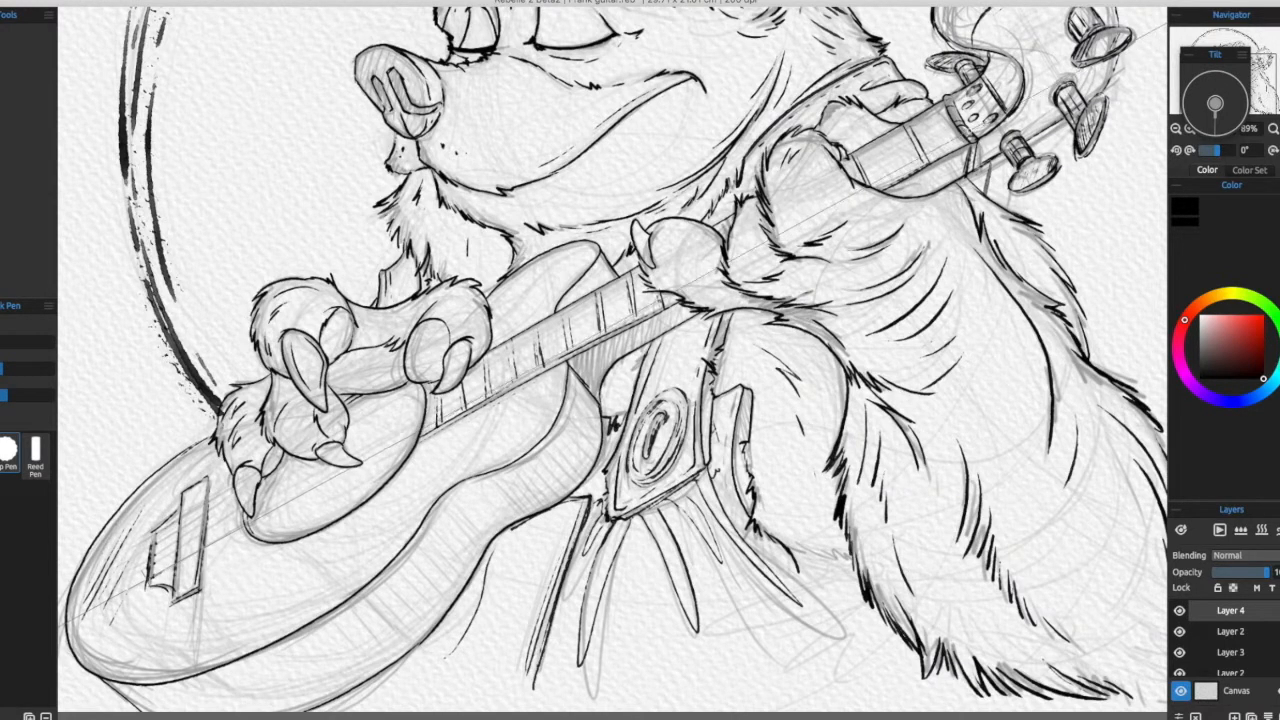
pyautogui.keyDown('shift'); pyautogui.click(150, 594); pyautogui.keyUp('shift')
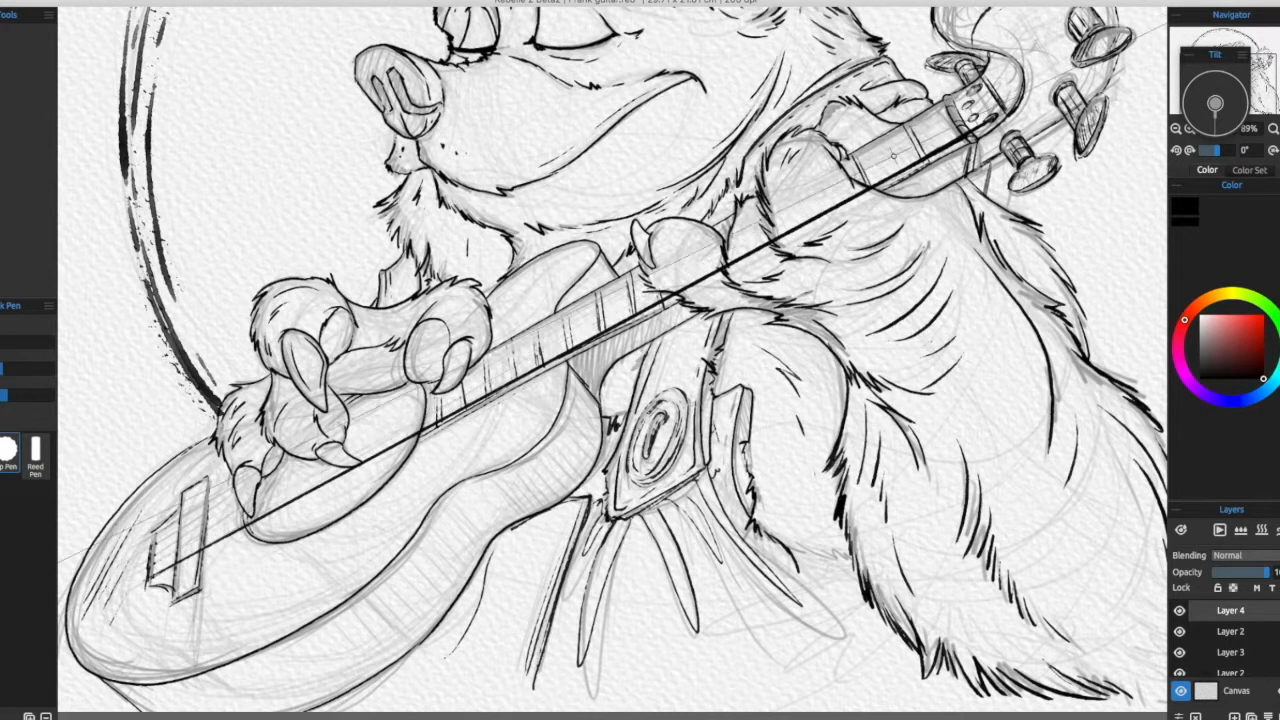
pyautogui.hotkey('ctrl', 'z')
pyautogui.moveTo(148, 574); pyautogui.dragTo(1005, 100)
pyautogui.hotkey('ctrl', 'z')
pyautogui.moveTo(145, 573)
pyautogui.mouseDown()
pyautogui.moveTo(1008, 98)
pyautogui.moveTo(150, 570)
pyautogui.moveTo(988, 110)
pyautogui.moveTo(150, 560)
pyautogui.moveTo(905, 133)
pyautogui.mouseUp()
pyautogui.hotkey('ctrl', 'z')
pyautogui.hotkey('ctrl', 'z')
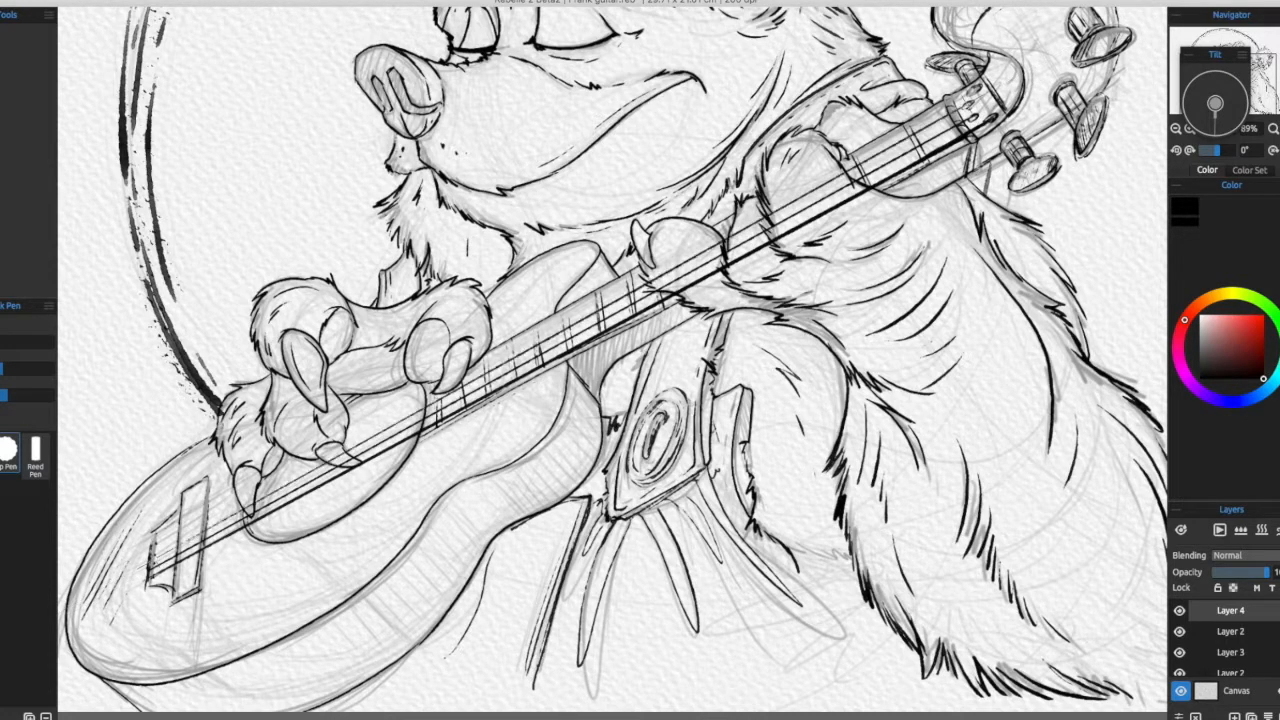
# Step: Ink the remaining upper guitar strings as straight lines parallel to the lower ones
pyautogui.hotkey('ctrl', 'z')
pyautogui.moveTo(152, 552); pyautogui.dragTo(976, 88)
pyautogui.moveTo(716, 235); pyautogui.dragTo(140, 558)
pyautogui.moveTo(620, 320)
pyautogui.mouseDown()
pyautogui.moveTo(469, 509)
pyautogui.moveTo(635, 395)
pyautogui.moveTo(715, 360)
pyautogui.mouseUp()
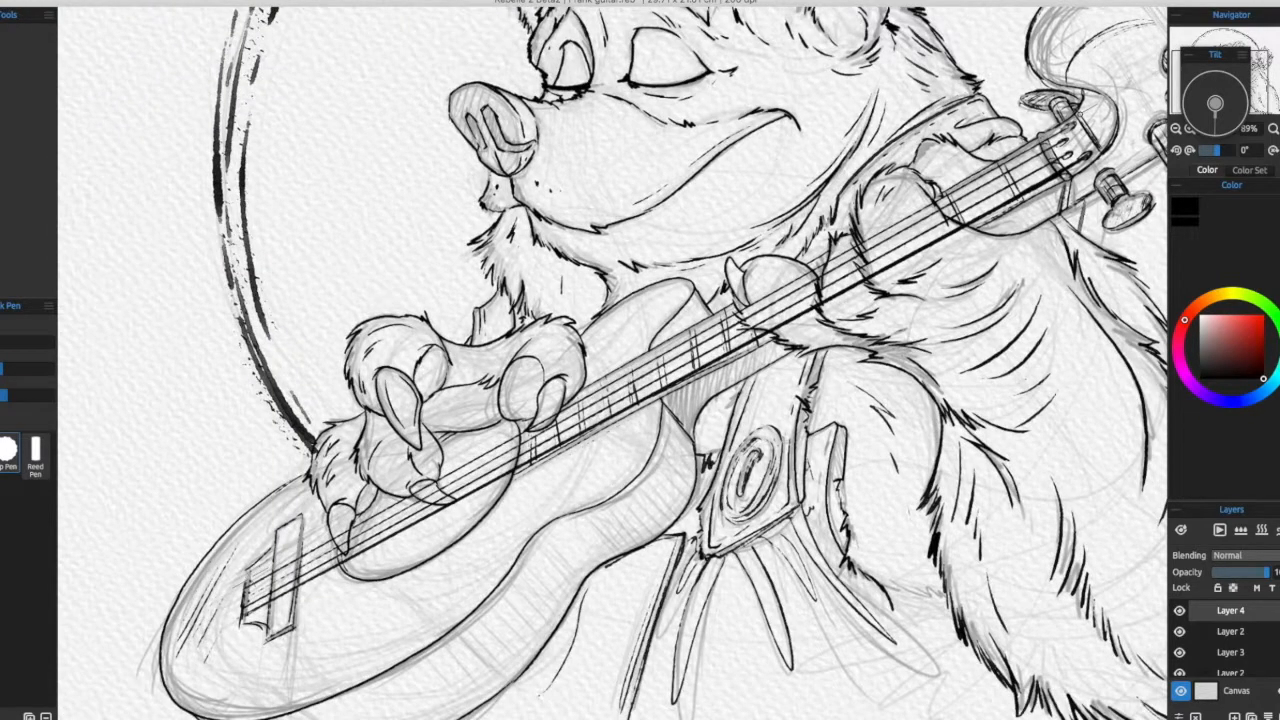
pyautogui.moveTo(710, 424)
pyautogui.mouseDown()
pyautogui.moveTo(636, 456)
pyautogui.moveTo(716, 386)
pyautogui.mouseUp()
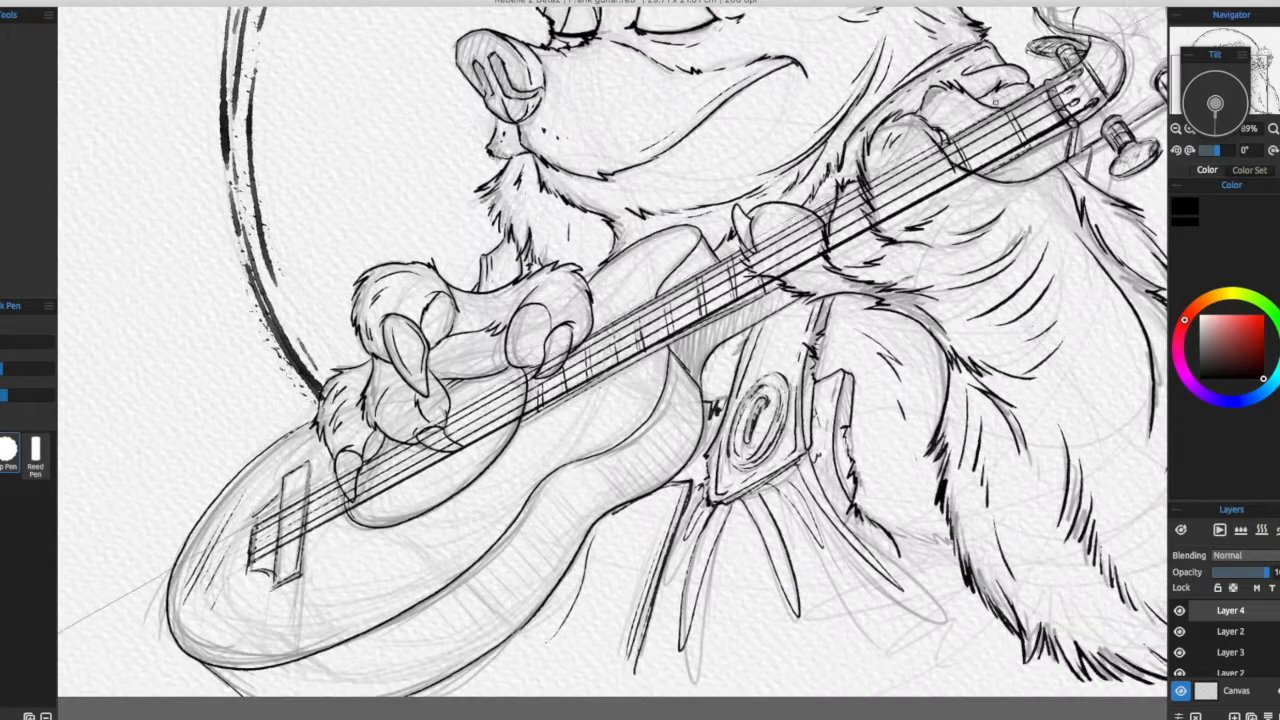
pyautogui.moveTo(845, 195)
pyautogui.mouseDown()
pyautogui.moveTo(236, 532)
pyautogui.moveTo(223, 571)
pyautogui.mouseUp()
# Step: Erase the strings where they cross the strumming hand's fingers and claws with the Soft Round eraser at size 17
pyautogui.click(0, 151)
pyautogui.moveTo(821, 330); pyautogui.dragTo(899, 354)
pyautogui.moveTo(215, 2); pyautogui.dragTo(313, 2)
pyautogui.moveTo(121, 342); pyautogui.dragTo(73, 342)
pyautogui.moveTo(576, 473); pyautogui.dragTo(597, 456)
pyautogui.moveTo(700, 400); pyautogui.dragTo(626, 376)
pyautogui.scroll(4, 663, 372)
pyautogui.moveTo(722, 298)
pyautogui.mouseDown()
pyautogui.moveTo(654, 350)
pyautogui.moveTo(772, 291)
pyautogui.mouseUp()
pyautogui.moveTo(520, 446); pyautogui.dragTo(548, 457)
pyautogui.moveTo(520, 460); pyautogui.dragTo(668, 397)
pyautogui.moveTo(462, 478); pyautogui.dragTo(476, 436)
pyautogui.moveTo(459, 498); pyautogui.dragTo(469, 522)
# Step: Erase the strings running across the thumb of the fretting hand
pyautogui.moveTo(1140, 150); pyautogui.dragTo(187, 675)
pyautogui.moveTo(440, 468); pyautogui.dragTo(508, 426)
pyautogui.moveTo(446, 524); pyautogui.dragTo(562, 456)
pyautogui.moveTo(518, 534); pyautogui.dragTo(634, 456)
pyautogui.moveTo(598, 432); pyautogui.dragTo(551, 401)
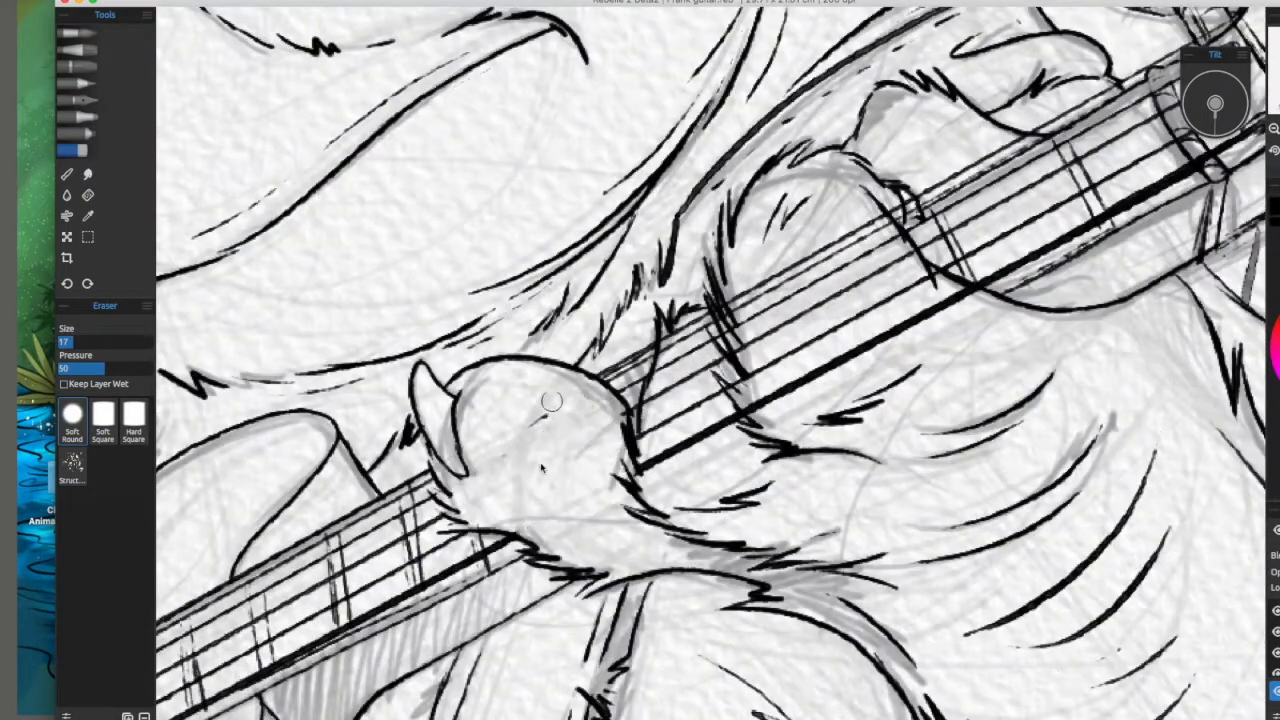
# Step: Erase the string segments crossing the fretting hand's palm and furry wrist
pyautogui.moveTo(797, 348); pyautogui.dragTo(613, 460)
pyautogui.moveTo(562, 412); pyautogui.dragTo(727, 318)
pyautogui.moveTo(755, 420); pyautogui.dragTo(568, 517)
pyautogui.moveTo(568, 486); pyautogui.dragTo(716, 405)
pyautogui.moveTo(560, 452); pyautogui.dragTo(623, 409)
pyautogui.moveTo(1169, 180)
pyautogui.mouseDown()
pyautogui.moveTo(943, 286)
pyautogui.moveTo(1092, 129)
pyautogui.mouseUp()
pyautogui.scroll(-5, 629, 429)
pyautogui.moveTo(270, 430)
pyautogui.mouseDown()
pyautogui.moveTo(717, 218)
pyautogui.moveTo(557, 297)
pyautogui.mouseUp()
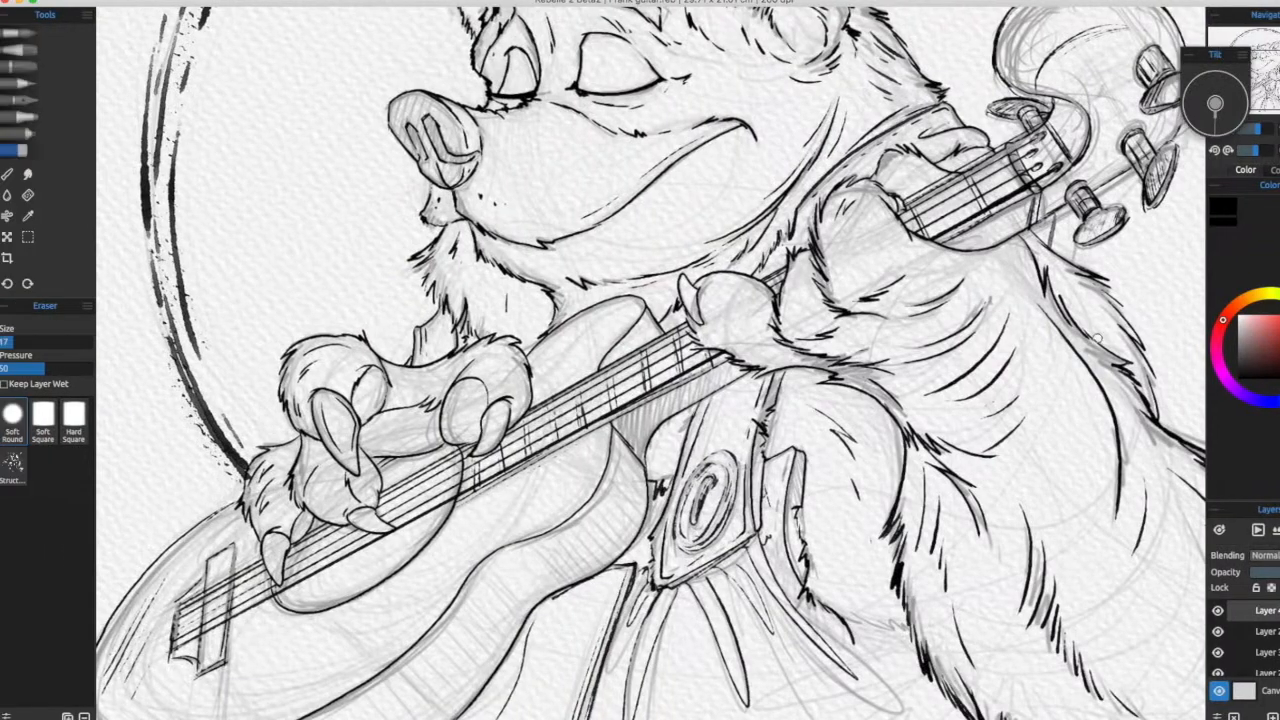
# Step: Merge the strings layer with the ink layer beneath it and hatch the neck's underside near the nut with the Ink Pen
pyautogui.moveTo(998, 418)
pyautogui.mouseDown()
pyautogui.moveTo(948, 411)
pyautogui.moveTo(785, 303)
pyautogui.mouseUp()
pyautogui.click(18, 100)
pyautogui.moveTo(805, 719); pyautogui.dragTo(735, 637)
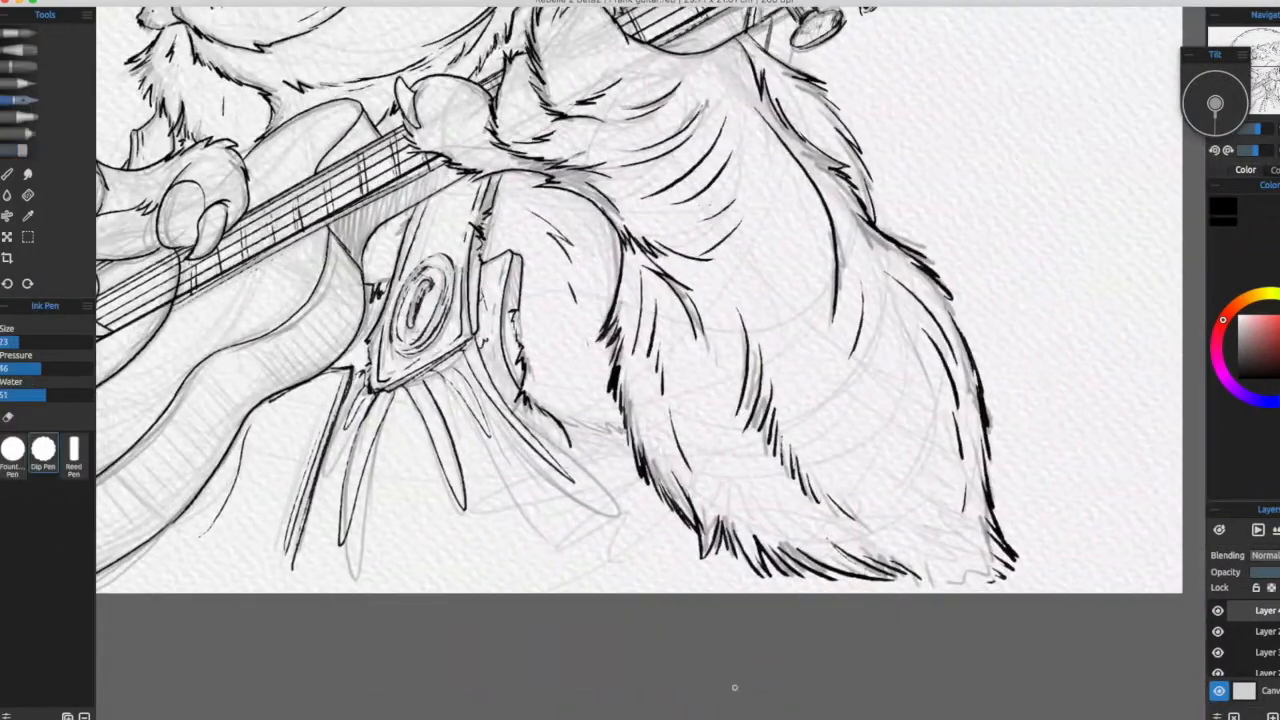
pyautogui.click(1247, 717)
pyautogui.moveTo(527, 439); pyautogui.dragTo(931, 618)
pyautogui.moveTo(1000, 213)
pyautogui.mouseDown()
pyautogui.moveTo(622, 398)
pyautogui.moveTo(628, 474)
pyautogui.mouseUp()
pyautogui.moveTo(666, 331); pyautogui.dragTo(720, 289)
pyautogui.moveTo(638, 280)
pyautogui.mouseDown()
pyautogui.moveTo(782, 246)
pyautogui.moveTo(785, 276)
pyautogui.mouseUp()
pyautogui.moveTo(752, 262); pyautogui.dragTo(824, 222)
# Step: Hatch the underside of the guitar neck down to its joint with the body, darkening the corner
pyautogui.moveTo(481, 667)
pyautogui.mouseDown()
pyautogui.moveTo(666, 468)
pyautogui.moveTo(837, 408)
pyautogui.mouseUp()
pyautogui.moveTo(566, 378); pyautogui.dragTo(503, 466)
pyautogui.moveTo(617, 330)
pyautogui.mouseDown()
pyautogui.moveTo(593, 346)
pyautogui.moveTo(618, 350)
pyautogui.mouseUp()
pyautogui.moveTo(620, 352)
pyautogui.mouseDown()
pyautogui.moveTo(620, 314)
pyautogui.moveTo(628, 388)
pyautogui.mouseUp()
pyautogui.moveTo(354, 587); pyautogui.dragTo(378, 415)
pyautogui.moveTo(655, 328); pyautogui.dragTo(682, 362)
pyautogui.moveTo(686, 289); pyautogui.dragTo(706, 318)
# Step: Ink short hatching lines along the curved side of the guitar body
pyautogui.moveTo(790, 190)
pyautogui.mouseDown()
pyautogui.moveTo(708, 381)
pyautogui.moveTo(743, 417)
pyautogui.mouseUp()
pyautogui.moveTo(743, 360); pyautogui.dragTo(765, 402)
pyautogui.moveTo(775, 330)
pyautogui.mouseDown()
pyautogui.moveTo(651, 442)
pyautogui.moveTo(648, 496)
pyautogui.mouseUp()
pyautogui.moveTo(639, 440); pyautogui.dragTo(669, 475)
pyautogui.moveTo(660, 410); pyautogui.dragTo(660, 515)
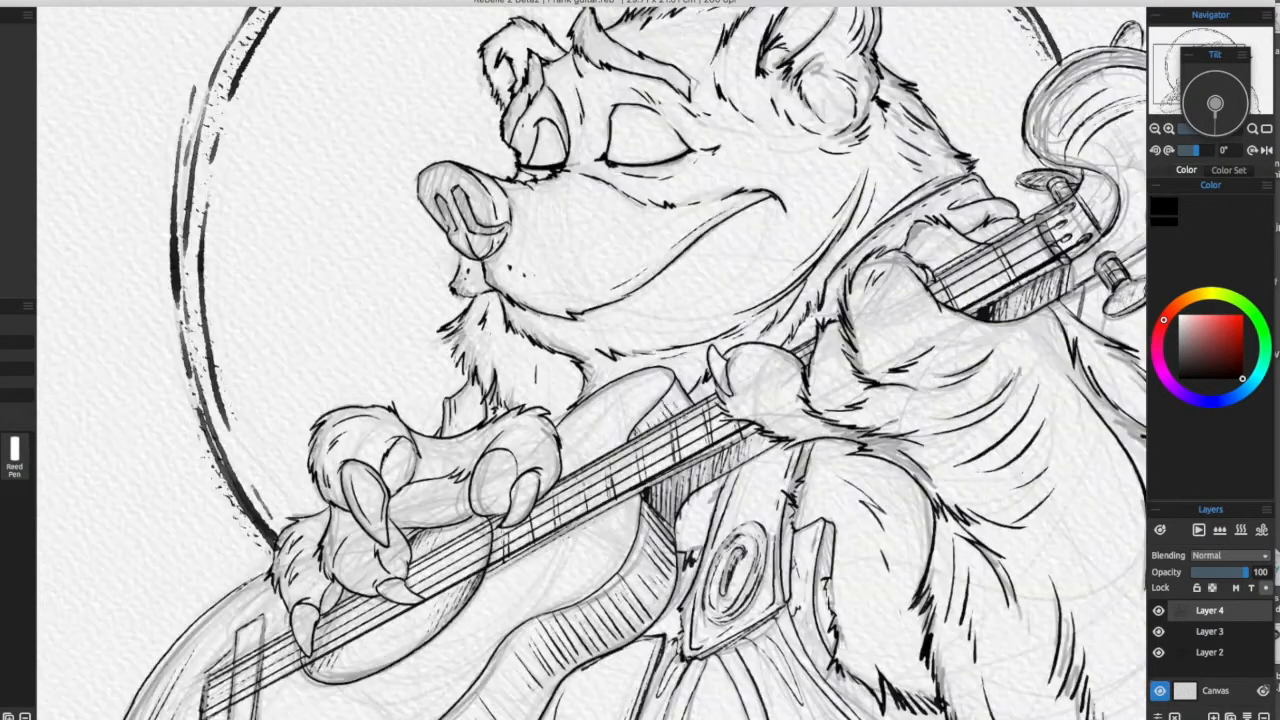
# Step: Extend the hatching along the guitar's side and add ink accents inside the body's upper edge
pyautogui.moveTo(620, 400); pyautogui.dragTo(680, 368)
pyautogui.moveTo(722, 343); pyautogui.dragTo(682, 398)
pyautogui.moveTo(600, 460); pyautogui.dragTo(739, 261)
pyautogui.moveTo(830, 262); pyautogui.dragTo(768, 352)
pyautogui.moveTo(620, 400)
pyautogui.mouseDown()
pyautogui.moveTo(657, 349)
pyautogui.moveTo(538, 410)
pyautogui.mouseUp()
pyautogui.moveTo(850, 200); pyautogui.dragTo(436, 523)
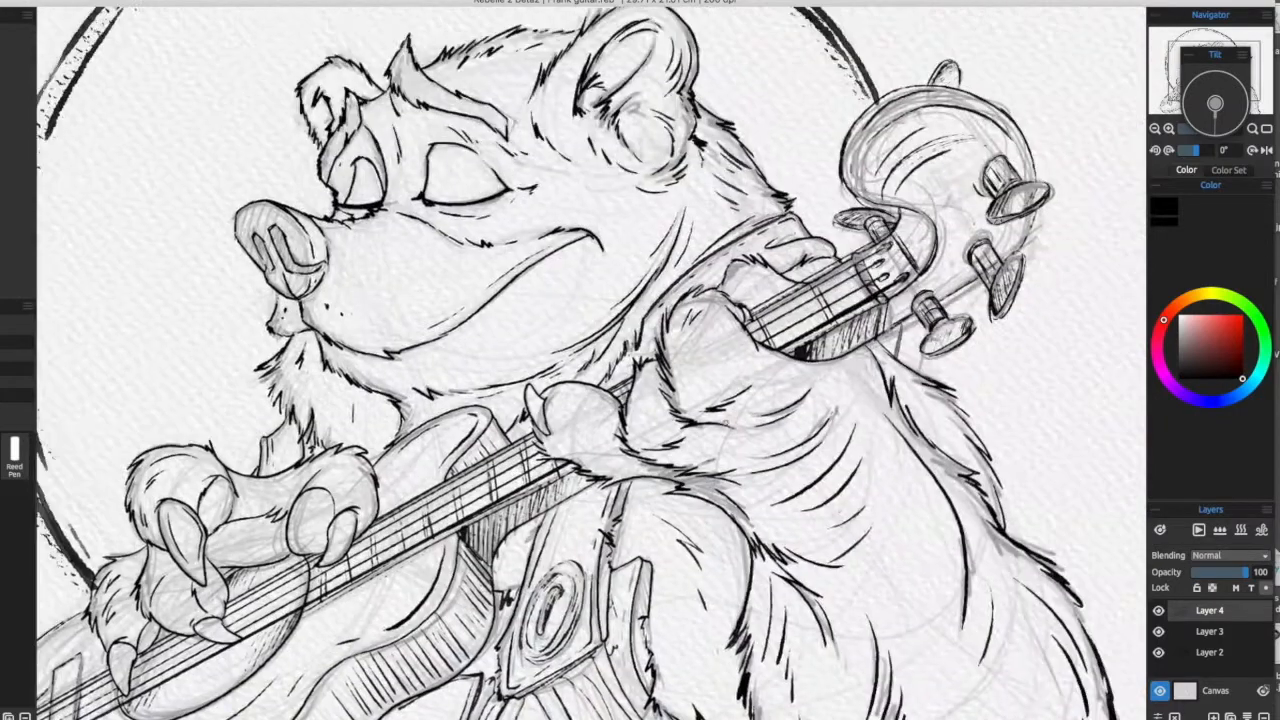
# Step: Replace Layer 3 with a new empty layer below the ink layer and choose the airbrush
pyautogui.press('super+minus')
pyautogui.press('super+minus')
pyautogui.moveTo(663, 450); pyautogui.dragTo(767, 413)
pyautogui.click(1209, 632)
pyautogui.click(1264, 716)
pyautogui.click(1209, 632)
pyautogui.click(1213, 716)
pyautogui.moveTo(242, 8); pyautogui.dragTo(316, 8)
pyautogui.click(30, 133)
# Step: Try shading the background behind the bear with a greatly enlarged airbrush
pyautogui.press(']')
pyautogui.press(']')
pyautogui.press(']')
pyautogui.press(']')
pyautogui.press(']')
pyautogui.press(']')
pyautogui.press(']')
pyautogui.press('super+z')
pyautogui.moveTo(882, 241); pyautogui.dragTo(532, 290)
pyautogui.press('super+z')
pyautogui.moveTo(620, 290)
pyautogui.mouseDown()
pyautogui.moveTo(572, 262)
pyautogui.moveTo(565, 281)
pyautogui.mouseUp()
pyautogui.moveTo(822, 192)
pyautogui.mouseDown()
pyautogui.moveTo(570, 140)
pyautogui.moveTo(555, 171)
pyautogui.mouseUp()
pyautogui.press('super+z')
# Step: Shade the background inside the ring with the Soft 2 airbrush at size 62 and set the layer opacity to 21
pyautogui.press('[')
pyautogui.press('[')
pyautogui.press('[')
pyautogui.moveTo(866, 242); pyautogui.dragTo(822, 220)
pyautogui.press('super+z')
pyautogui.moveTo(90, 3); pyautogui.dragTo(112, 3)
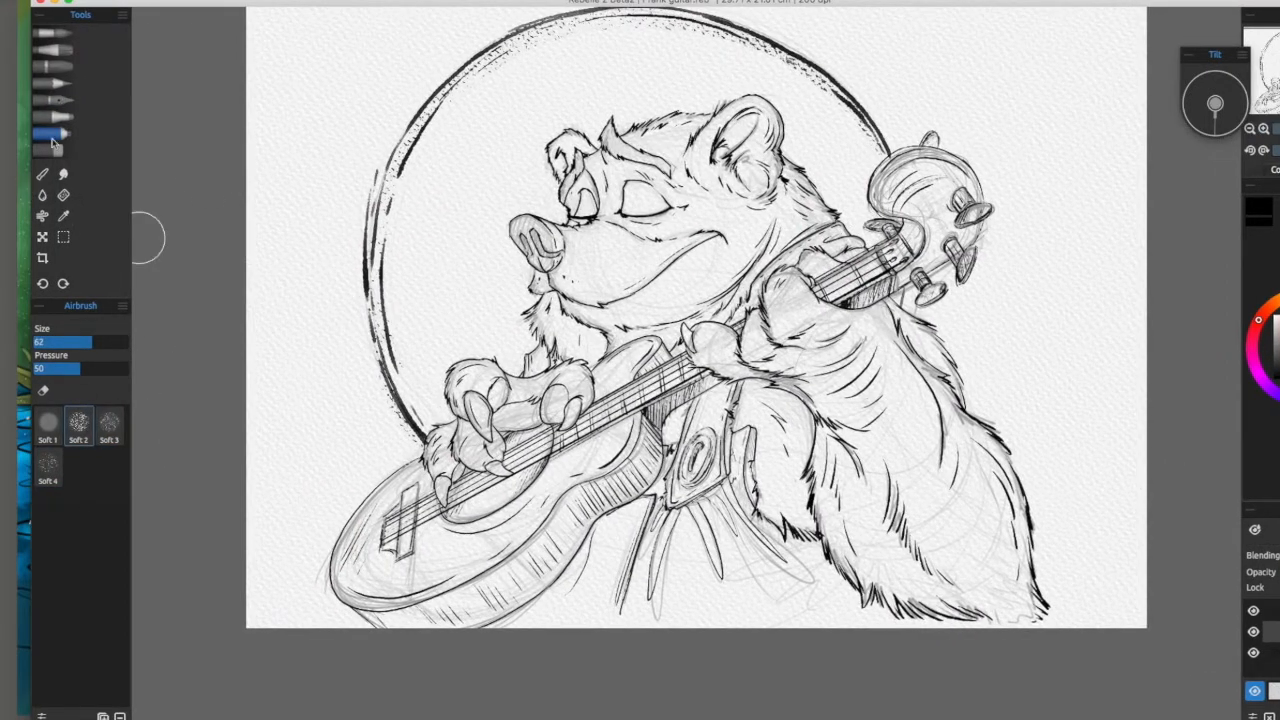
pyautogui.moveTo(866, 232)
pyautogui.mouseDown()
pyautogui.moveTo(829, 120)
pyautogui.moveTo(663, 100)
pyautogui.moveTo(380, 330)
pyautogui.moveTo(400, 420)
pyautogui.mouseUp()
pyautogui.moveTo(1016, 2); pyautogui.dragTo(930, 2)
pyautogui.moveTo(1254, 576); pyautogui.dragTo(1214, 580)
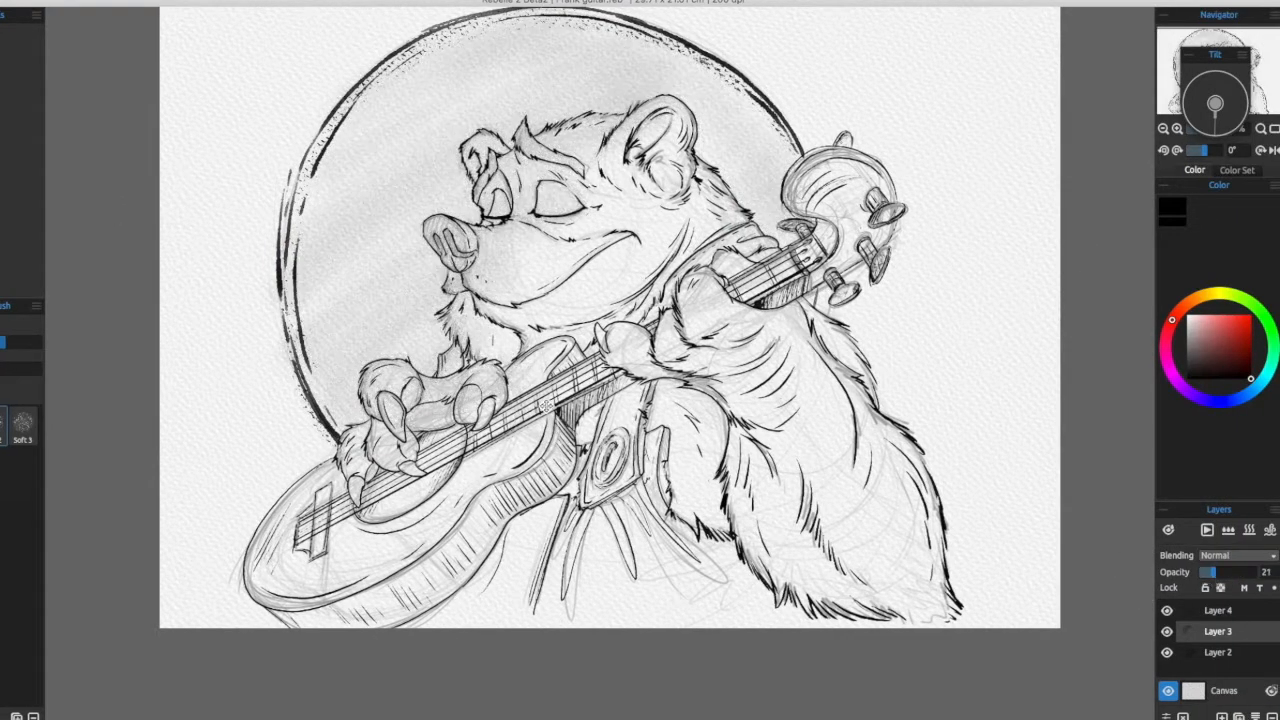
# Step: Erase the background shading that overlaps the bear's head, face and chest with the Soft Round eraser
pyautogui.moveTo(546, 405); pyautogui.dragTo(680, 345)
pyautogui.moveTo(100, 3); pyautogui.dragTo(148, 7)
pyautogui.click(16, 155)
pyautogui.moveTo(652, 327); pyautogui.dragTo(595, 360)
pyautogui.moveTo(766, 235); pyautogui.dragTo(596, 348)
pyautogui.moveTo(540, 348)
pyautogui.mouseDown()
pyautogui.moveTo(472, 292)
pyautogui.moveTo(448, 325)
pyautogui.mouseUp()
pyautogui.moveTo(540, 250)
pyautogui.mouseDown()
pyautogui.moveTo(474, 321)
pyautogui.moveTo(430, 280)
pyautogui.mouseUp()
pyautogui.moveTo(510, 272); pyautogui.dragTo(598, 246)
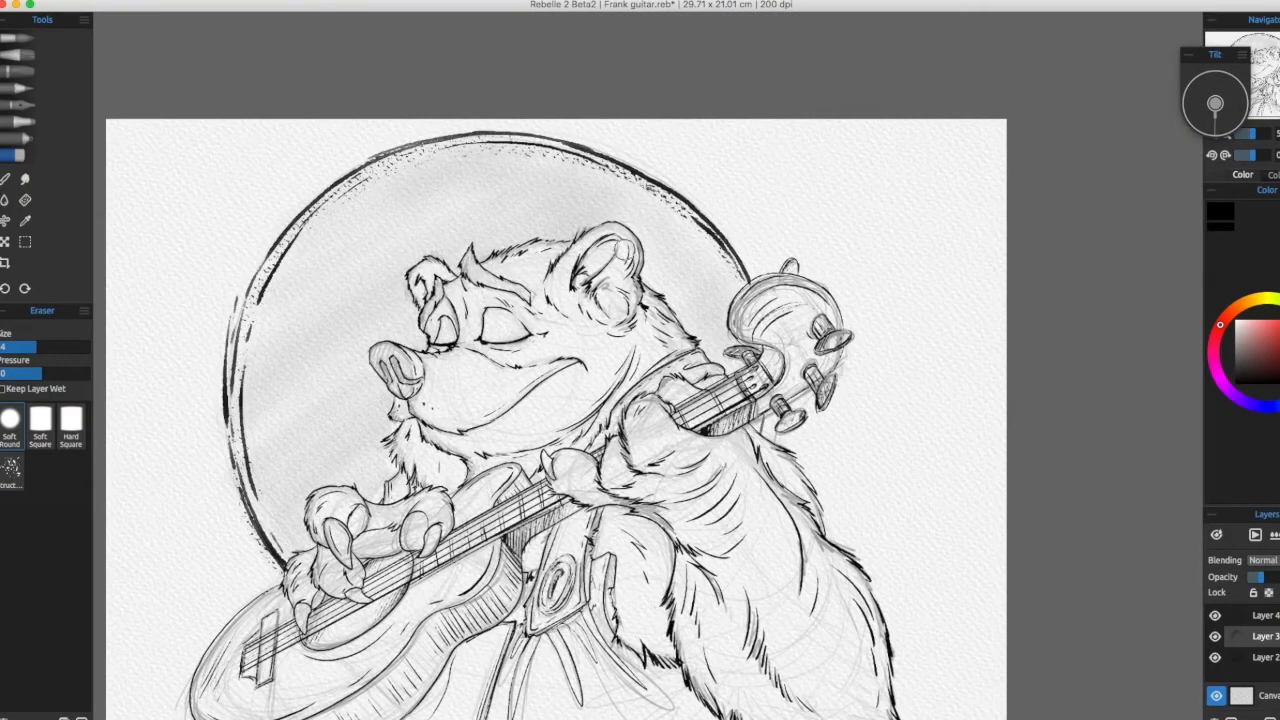
# Step: Erase the remaining grey shading over the bear's head and hide the pencil sketch on Layer 2
pyautogui.moveTo(600, 400); pyautogui.dragTo(662, 254)
pyautogui.click(1215, 657)
pyautogui.moveTo(1142, 350); pyautogui.dragTo(1174, 374)
pyautogui.press('super+minus')
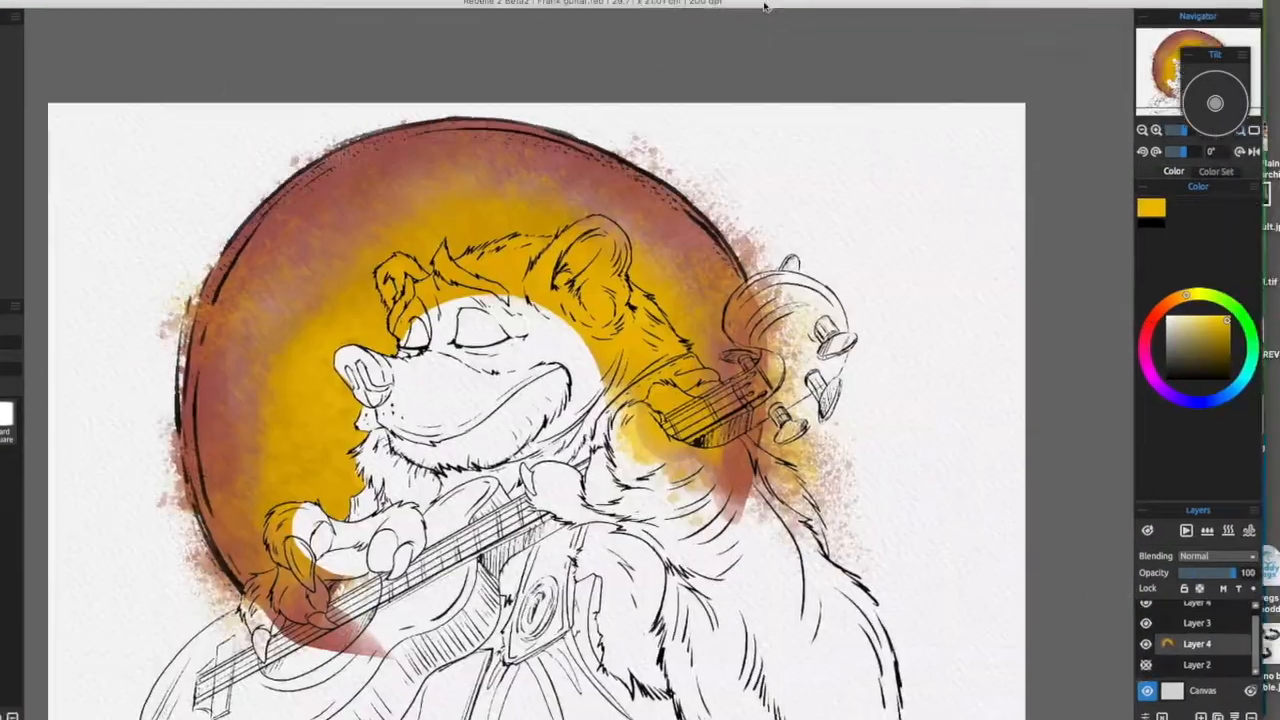
# Step: Select the bear's head freehand along the forehead and near ear outline, erase the orange inside with the eraser at size 89, and deselect
pyautogui.moveTo(765, 7); pyautogui.dragTo(742, 5)
pyautogui.moveTo(1236, 586); pyautogui.dragTo(1279, 586)
pyautogui.moveTo(526, 334); pyautogui.dragTo(569, 323)
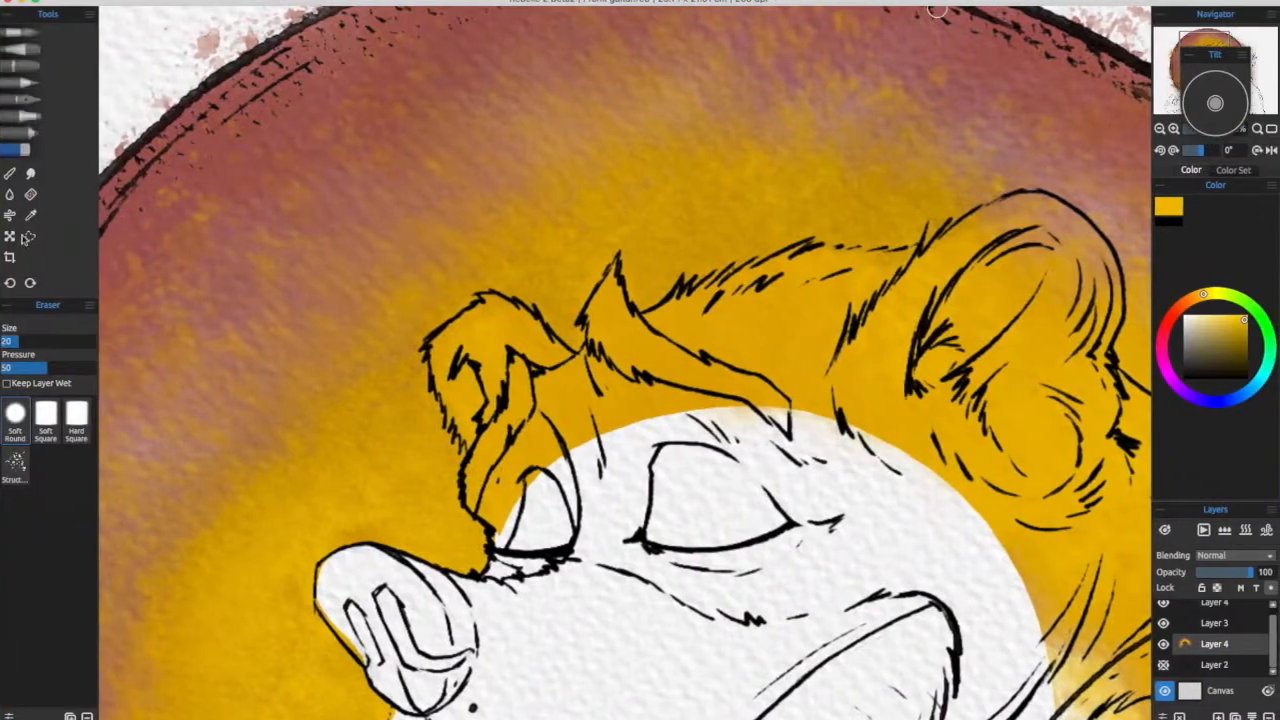
pyautogui.click(29, 237)
pyautogui.moveTo(1018, 192); pyautogui.dragTo(695, 295)
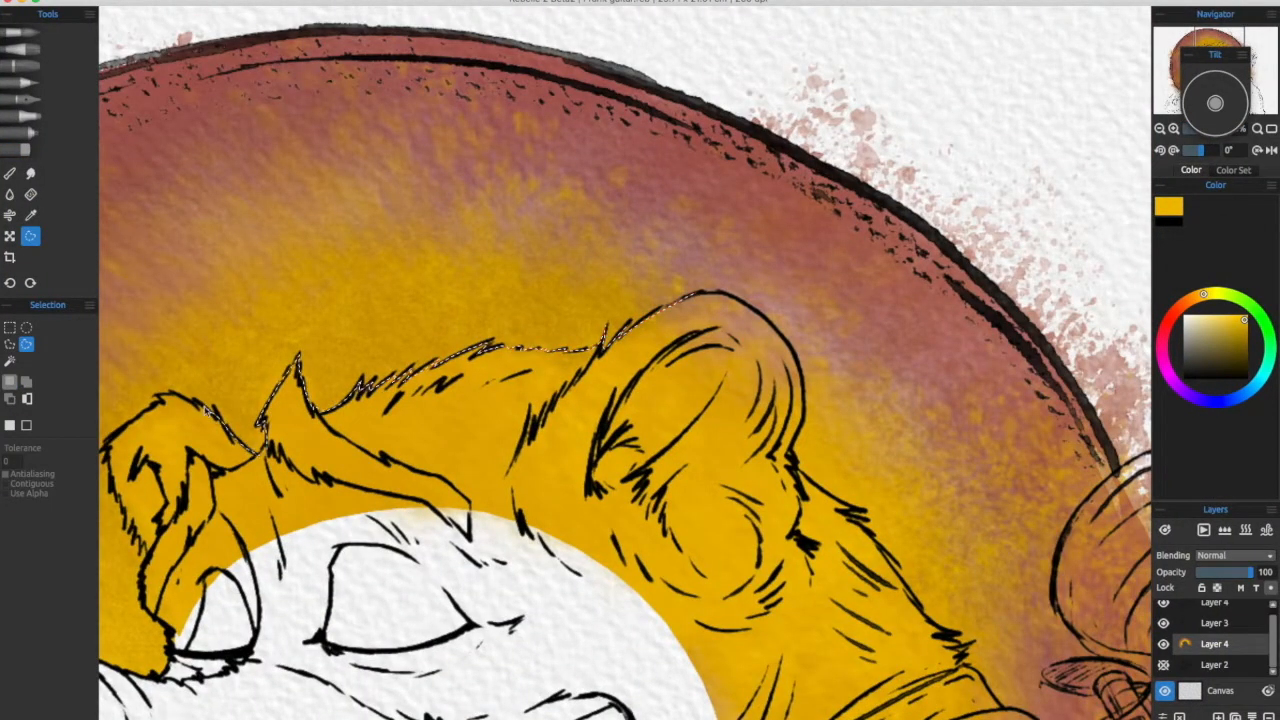
pyautogui.moveTo(744, 307); pyautogui.dragTo(705, 291)
pyautogui.moveTo(705, 295); pyautogui.dragTo(801, 185)
pyautogui.click(15, 149)
pyautogui.moveTo(386, 290); pyautogui.dragTo(337, 400)
pyautogui.press('super+z')
pyautogui.moveTo(19, 341); pyautogui.dragTo(84, 341)
pyautogui.moveTo(337, 427)
pyautogui.mouseDown()
pyautogui.moveTo(434, 453)
pyautogui.moveTo(884, 442)
pyautogui.mouseUp()
pyautogui.press('super+d')
# Step: Select the far ear and brow freehand along their ink outline, erase the background colour inside, and deselect
pyautogui.moveTo(502, 502); pyautogui.dragTo(620, 489)
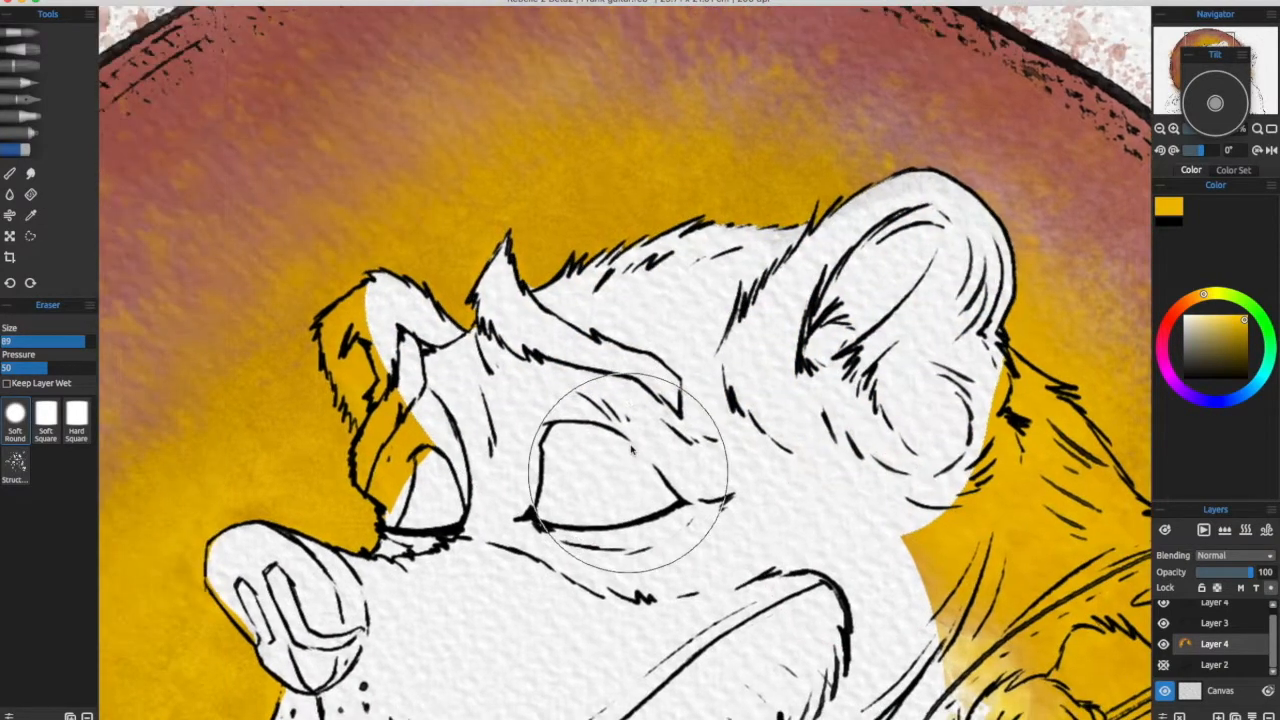
pyautogui.click(30, 237)
pyautogui.moveTo(373, 279); pyautogui.dragTo(451, 247)
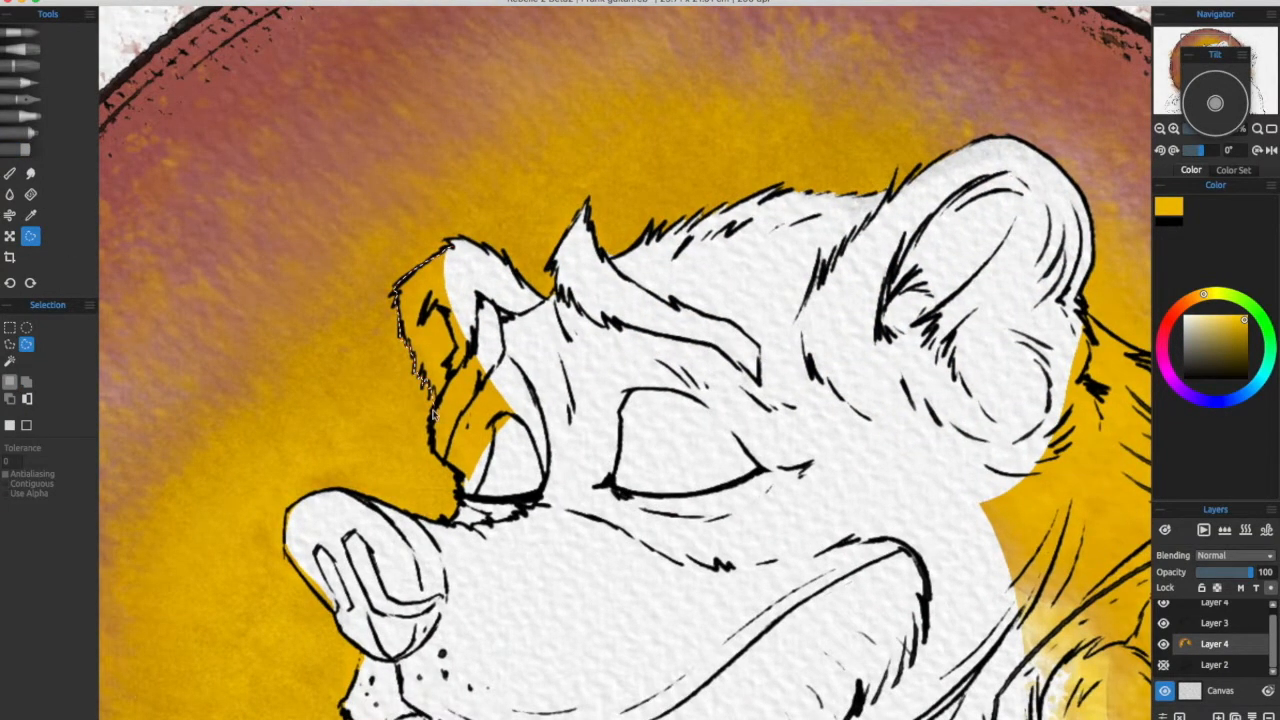
pyautogui.moveTo(472, 348); pyautogui.dragTo(452, 170)
pyautogui.moveTo(268, 380); pyautogui.dragTo(313, 362)
pyautogui.moveTo(843, 415); pyautogui.dragTo(799, 387)
pyautogui.press('e')
pyautogui.moveTo(398, 130)
pyautogui.mouseDown()
pyautogui.moveTo(414, 338)
pyautogui.moveTo(286, 466)
pyautogui.mouseUp()
pyautogui.press('super+d')
# Step: Outline the bear's neck and shoulder with a freehand selection running from the near ear to the guitar neck
pyautogui.moveTo(882, 350)
pyautogui.mouseDown()
pyautogui.moveTo(481, 484)
pyautogui.moveTo(343, 456)
pyautogui.mouseUp()
pyautogui.click(30, 237)
pyautogui.moveTo(477, 202); pyautogui.dragTo(415, 210)
pyautogui.moveTo(415, 208); pyautogui.dragTo(487, 265)
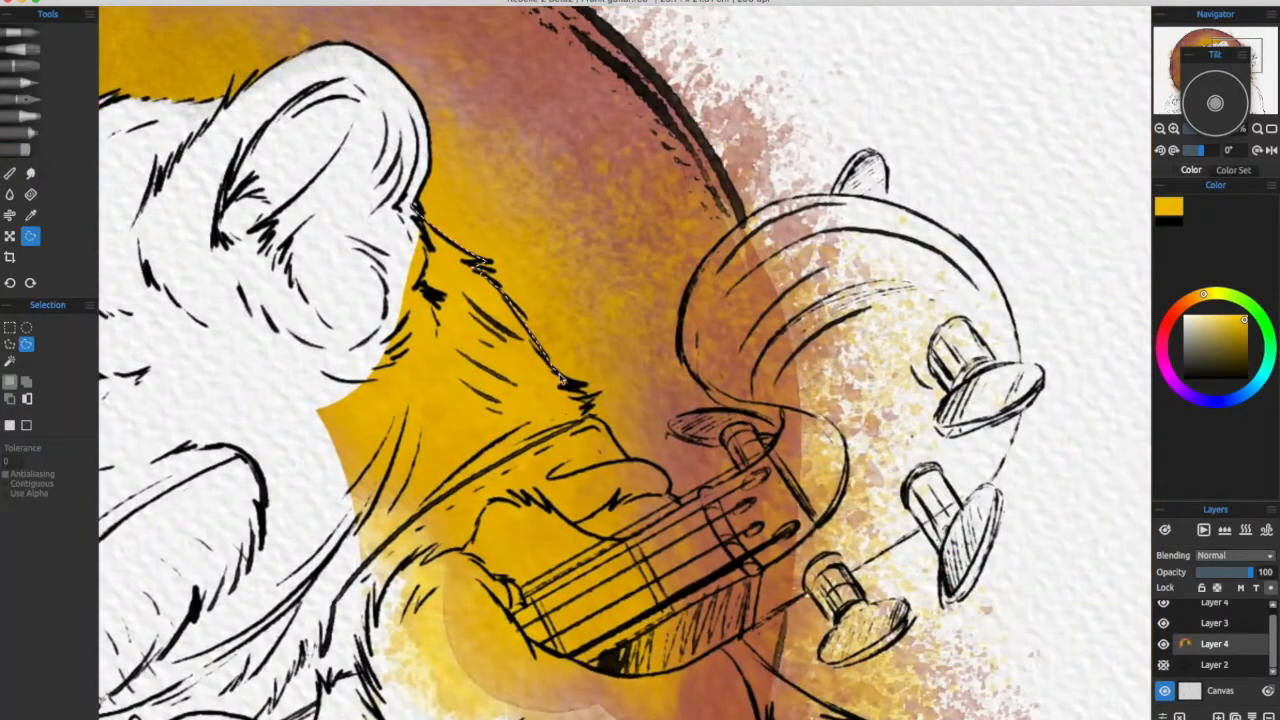
pyautogui.moveTo(614, 648); pyautogui.dragTo(412, 210)
pyautogui.moveTo(697, 497); pyautogui.dragTo(470, 400)
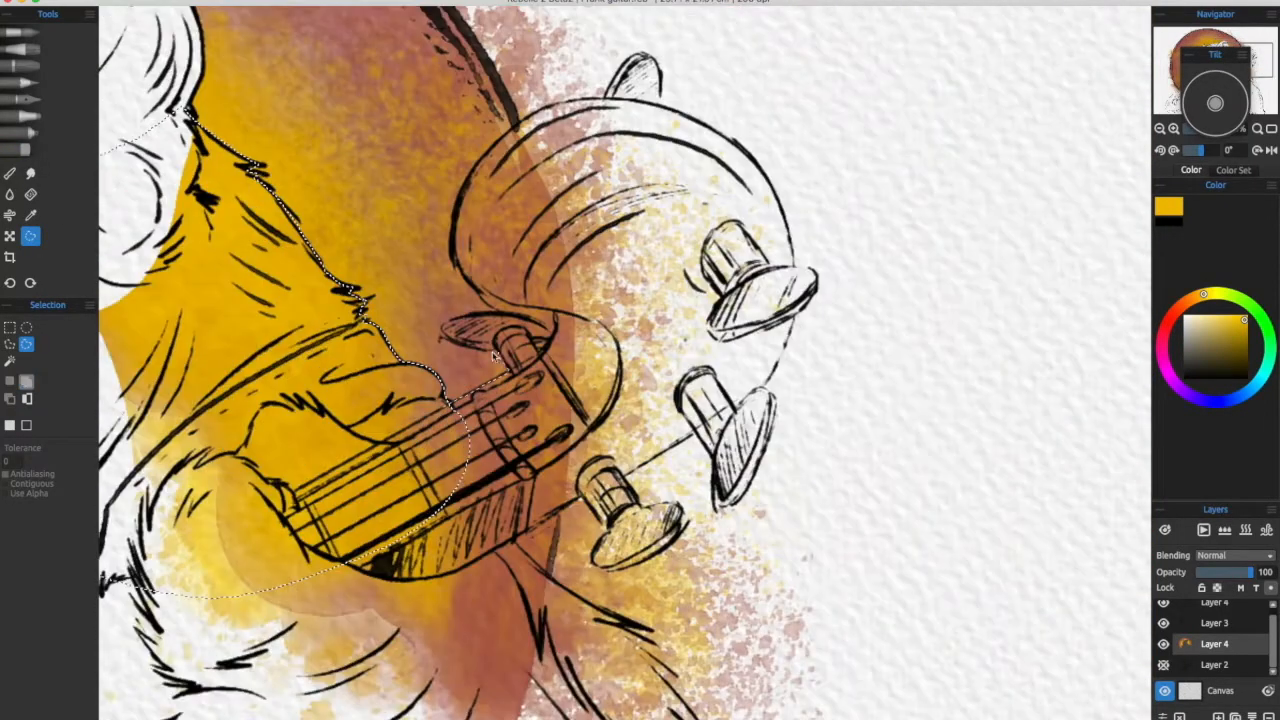
# Step: Add the guitar headstock, its tuning pegs and the shoulder behind the neck to the freehand selection
pyautogui.moveTo(566, 510); pyautogui.dragTo(430, 460)
pyautogui.moveTo(520, 560); pyautogui.dragTo(720, 253)
pyautogui.moveTo(822, 172); pyautogui.dragTo(420, 400)
pyautogui.moveTo(760, 300); pyautogui.dragTo(460, 387)
pyautogui.moveTo(402, 303); pyautogui.dragTo(515, 400)
pyautogui.moveTo(618, 552); pyautogui.dragTo(636, 652)
pyautogui.moveTo(636, 652)
pyautogui.mouseDown()
pyautogui.moveTo(630, 338)
pyautogui.moveTo(664, 370)
pyautogui.mouseUp()
pyautogui.moveTo(700, 120); pyautogui.dragTo(786, 670)
pyautogui.moveTo(624, 486); pyautogui.dragTo(699, 487)
pyautogui.moveTo(452, 196); pyautogui.dragTo(446, 304)
pyautogui.moveTo(600, 300); pyautogui.dragTo(606, 447)
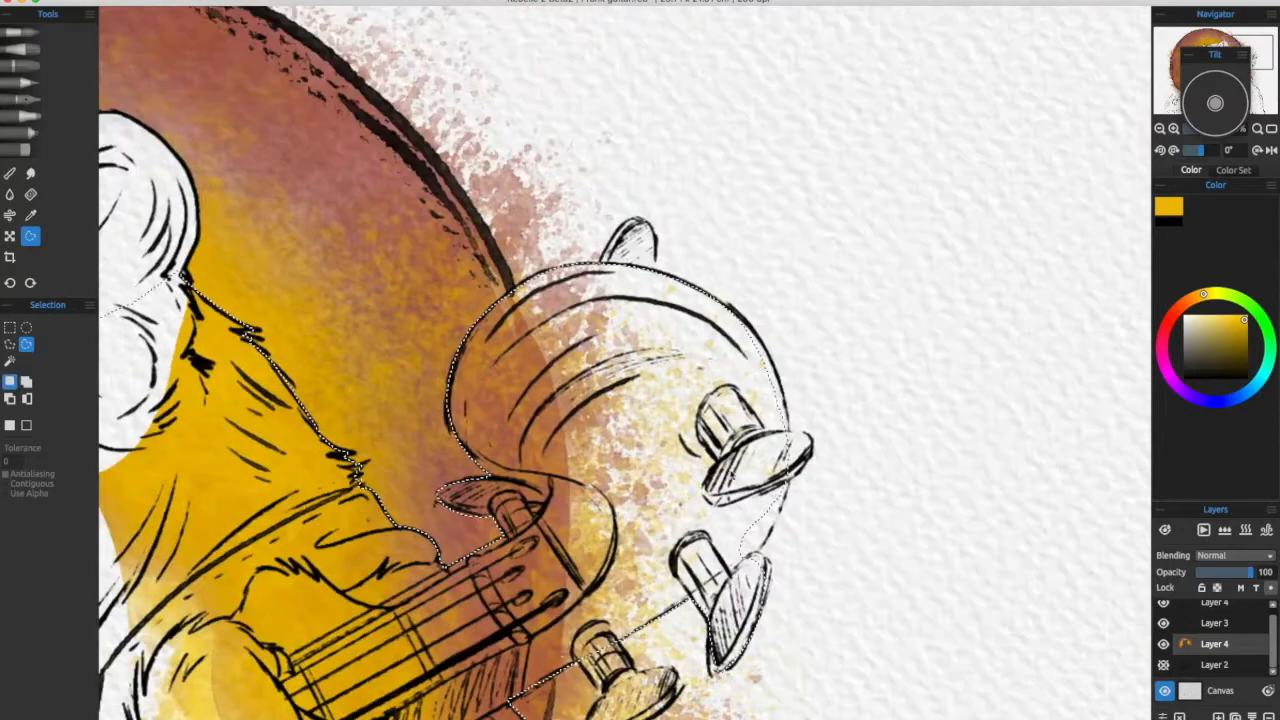
# Step: Erase the background colour inside the neck, shoulder and headstock selection with the Soft Round eraser, and deselect
pyautogui.press('super+minus')
pyautogui.press('super+minus')
pyautogui.press('super+minus')
pyautogui.press('super+minus')
pyautogui.press('super+plus')
pyautogui.press('e')
pyautogui.moveTo(443, 408); pyautogui.dragTo(641, 588)
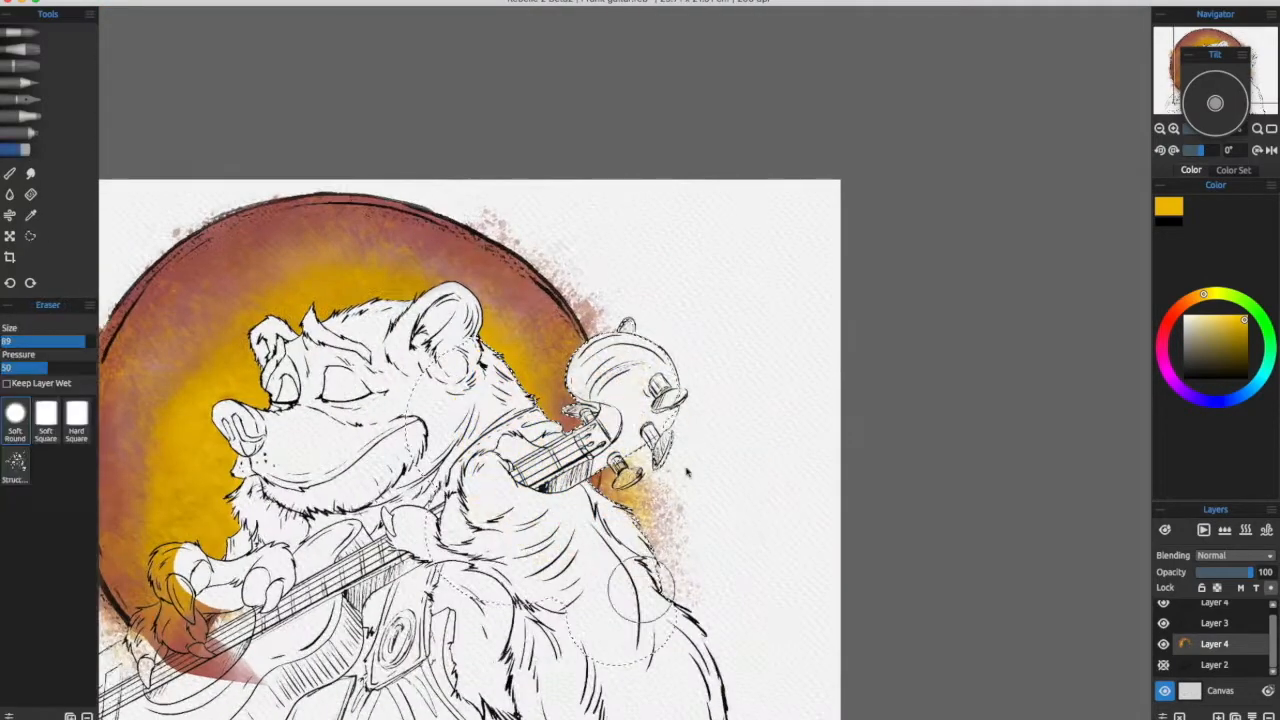
pyautogui.moveTo(456, 456); pyautogui.dragTo(685, 393)
pyautogui.press('super+d')
# Step: Outline the strumming hand and the adjoining part of the guitar body with a freehand selection
pyautogui.press('super+plus')
pyautogui.press('super+plus')
pyautogui.moveTo(475, 598); pyautogui.dragTo(725, 326)
pyautogui.press('super+plus')
pyautogui.moveTo(480, 385); pyautogui.dragTo(652, 280)
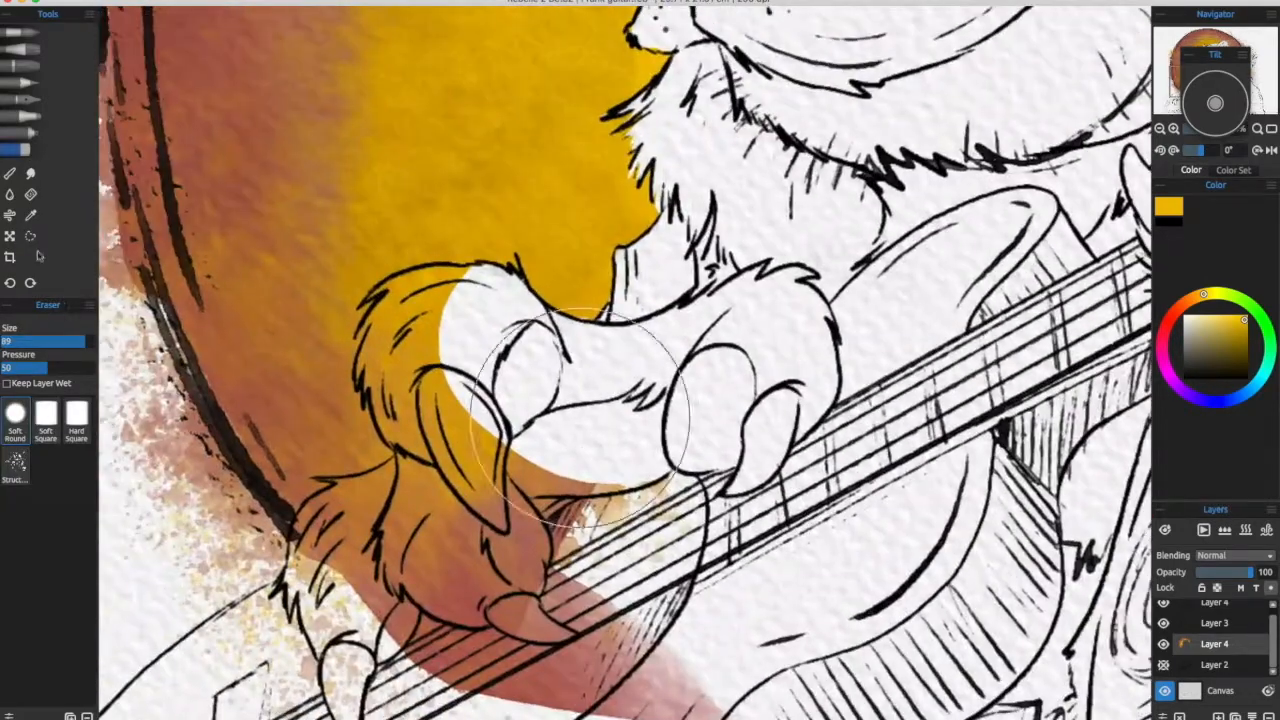
pyautogui.press('s')
pyautogui.moveTo(469, 267); pyautogui.dragTo(371, 295)
pyautogui.moveTo(293, 565); pyautogui.dragTo(480, 270)
pyautogui.moveTo(560, 560); pyautogui.dragTo(642, 285)
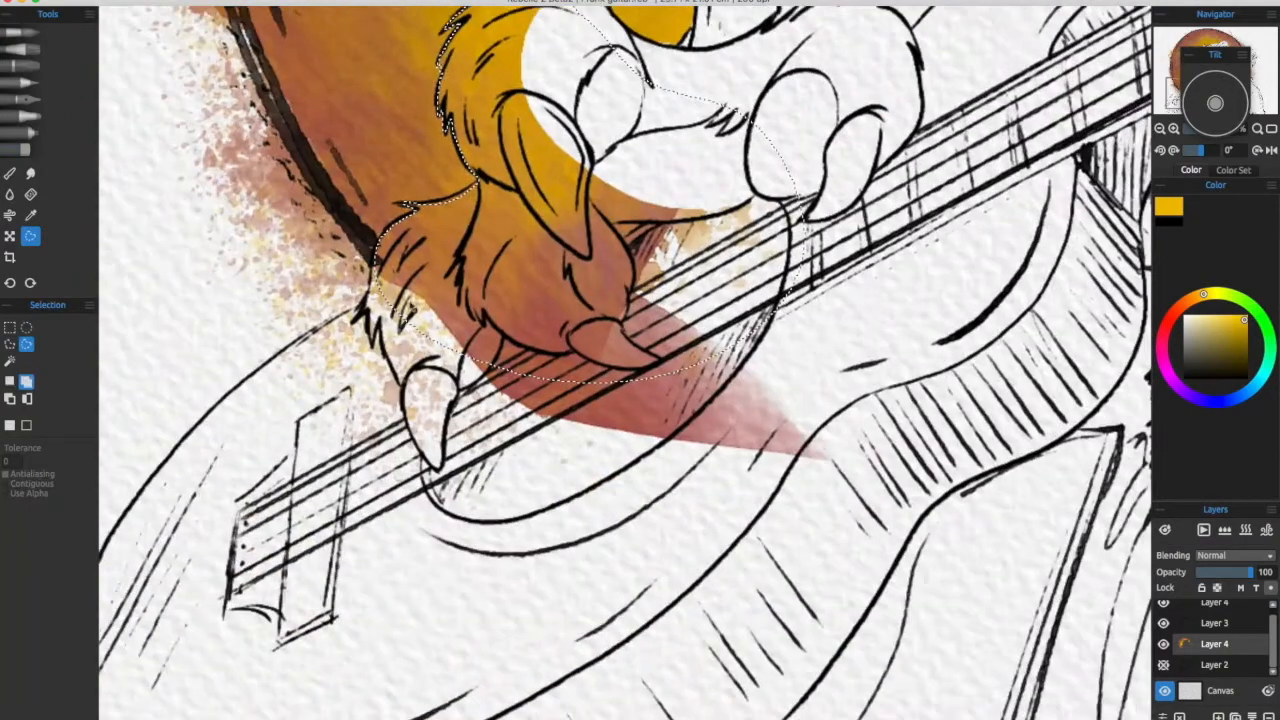
pyautogui.press('super+minus')
pyautogui.press('super+minus')
pyautogui.press('super+minus')
pyautogui.press('super+minus')
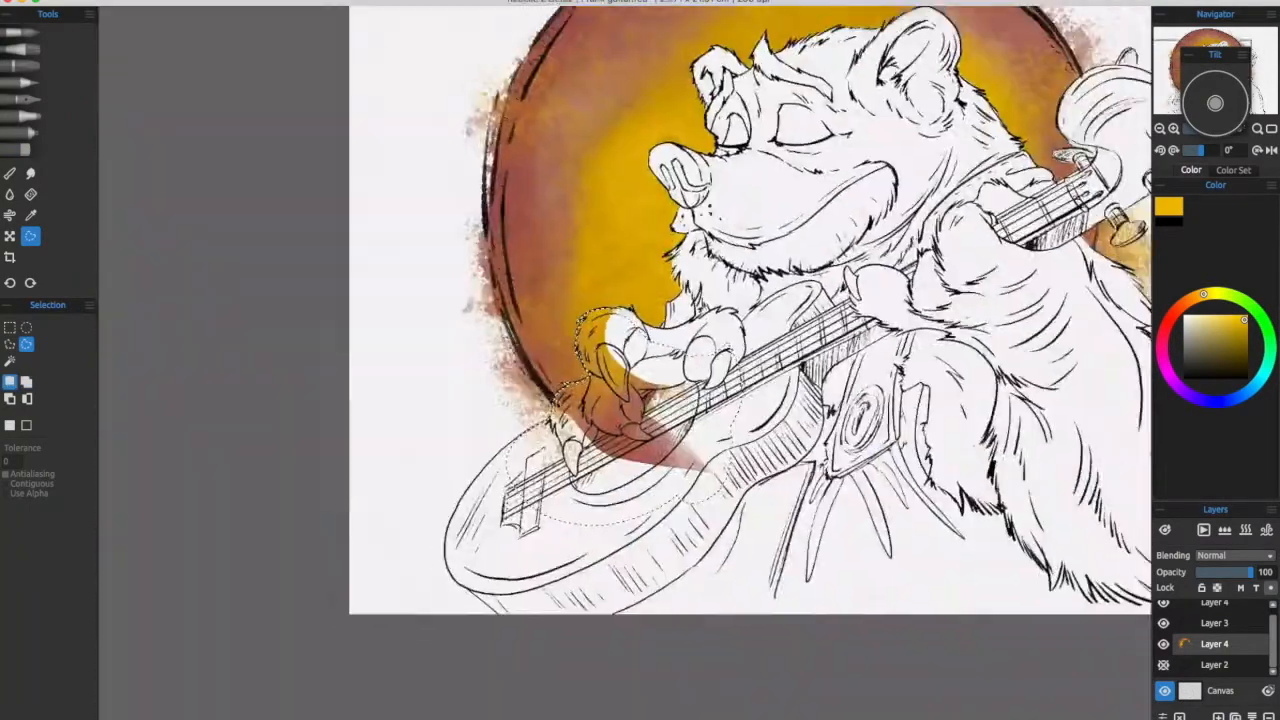
# Step: Erase the background colour inside the hand and guitar selection, and deselect
pyautogui.press('e')
pyautogui.moveTo(512, 463); pyautogui.dragTo(594, 528)
pyautogui.press('super+d')
pyautogui.moveTo(940, 365); pyautogui.dragTo(802, 408)
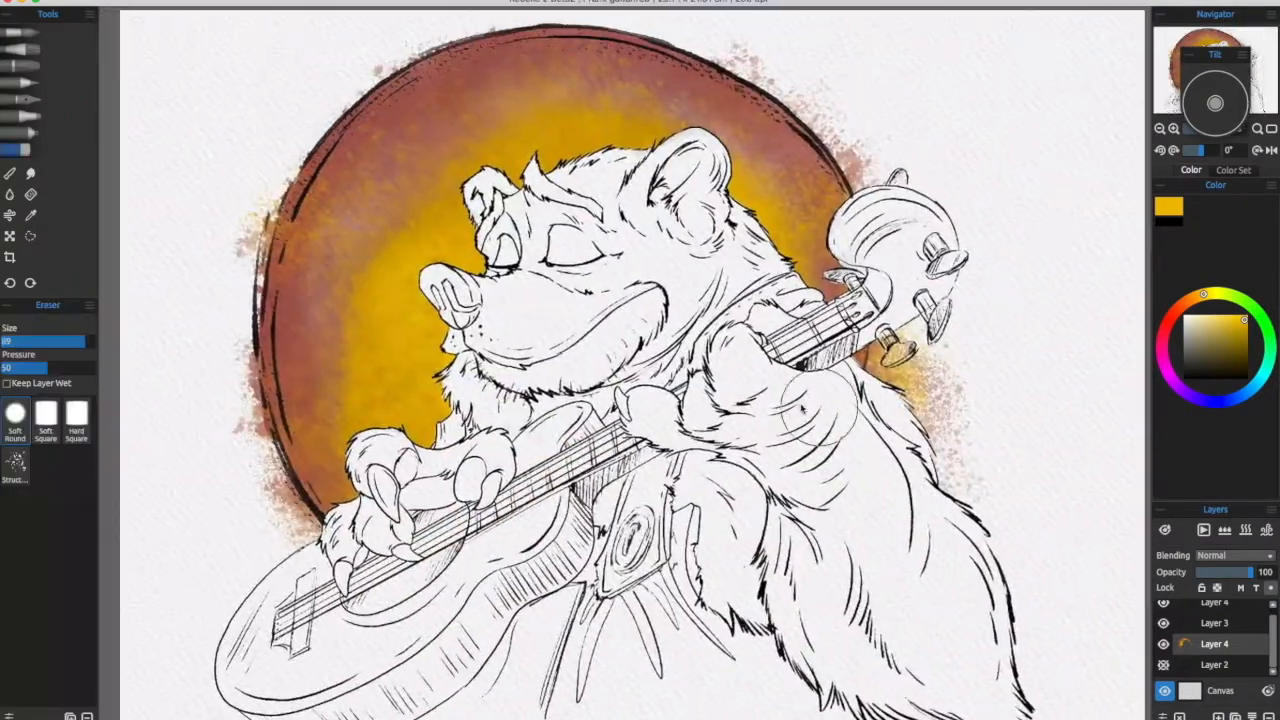
pyautogui.click(1065, 46)
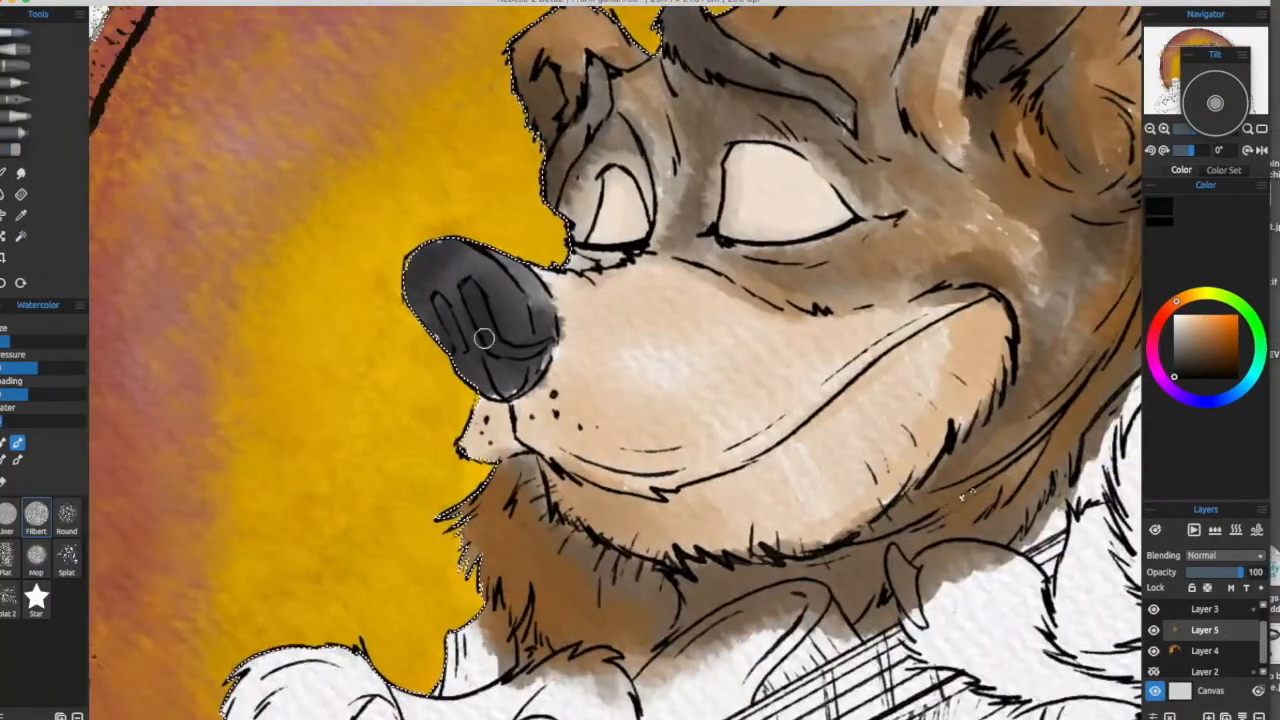
# Step: Deepen the black shading on the bear's nose and nostrils with the Filbert watercolor brush on Layer 5
pyautogui.scroll(-2, 503, 309)
pyautogui.moveTo(503, 268); pyautogui.dragTo(484, 370)
pyautogui.scroll(5, 484, 304)
pyautogui.scroll(-4, 689, 409)
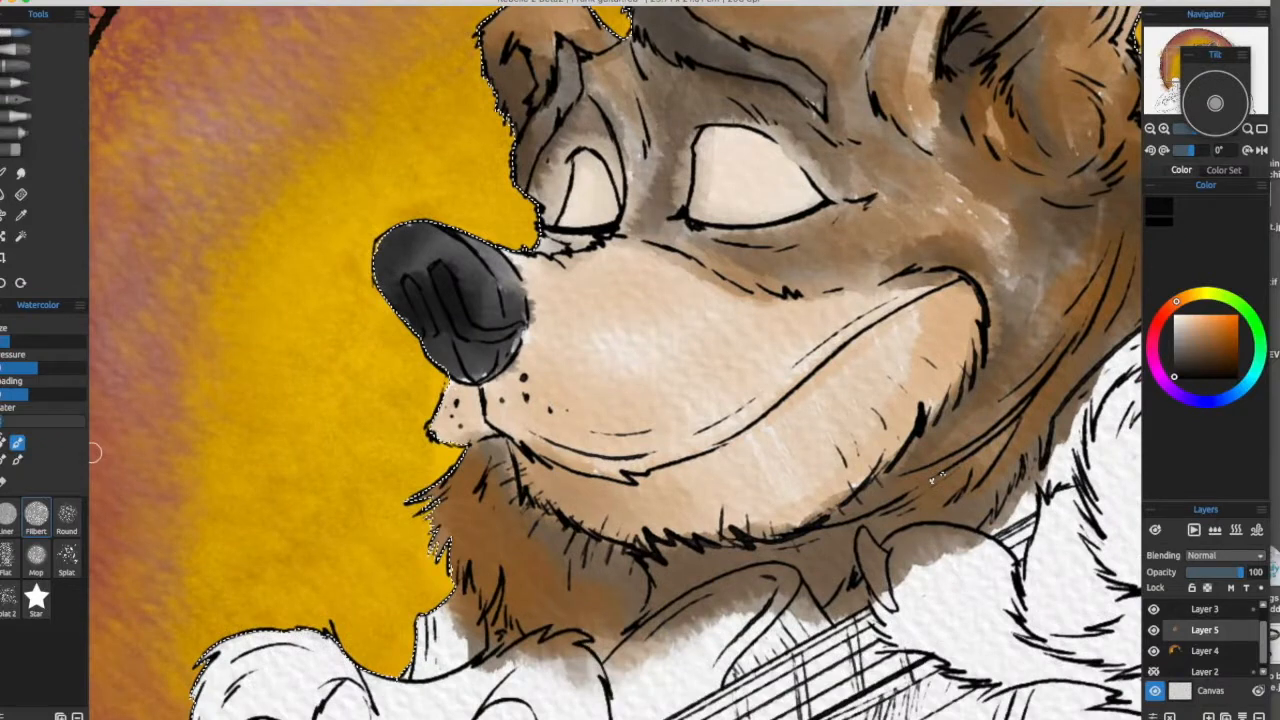
pyautogui.moveTo(403, 243); pyautogui.dragTo(469, 376)
pyautogui.moveTo(469, 376); pyautogui.dragTo(421, 360)
# Step: Sample the dark grey from the nose and paint a soft shadow along the bear's smile line
pyautogui.keyDown('alt'); pyautogui.click(846, 378); pyautogui.keyUp('alt')
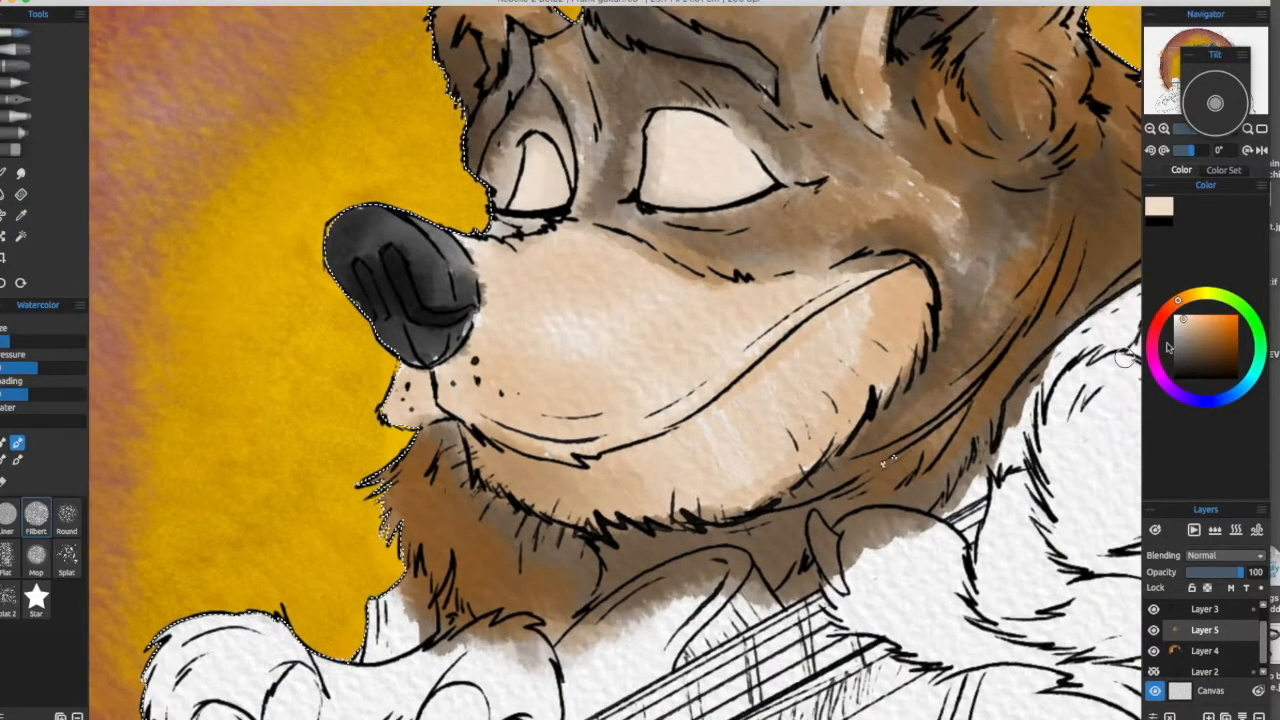
pyautogui.keyDown('alt'); pyautogui.click(443, 317); pyautogui.keyUp('alt')
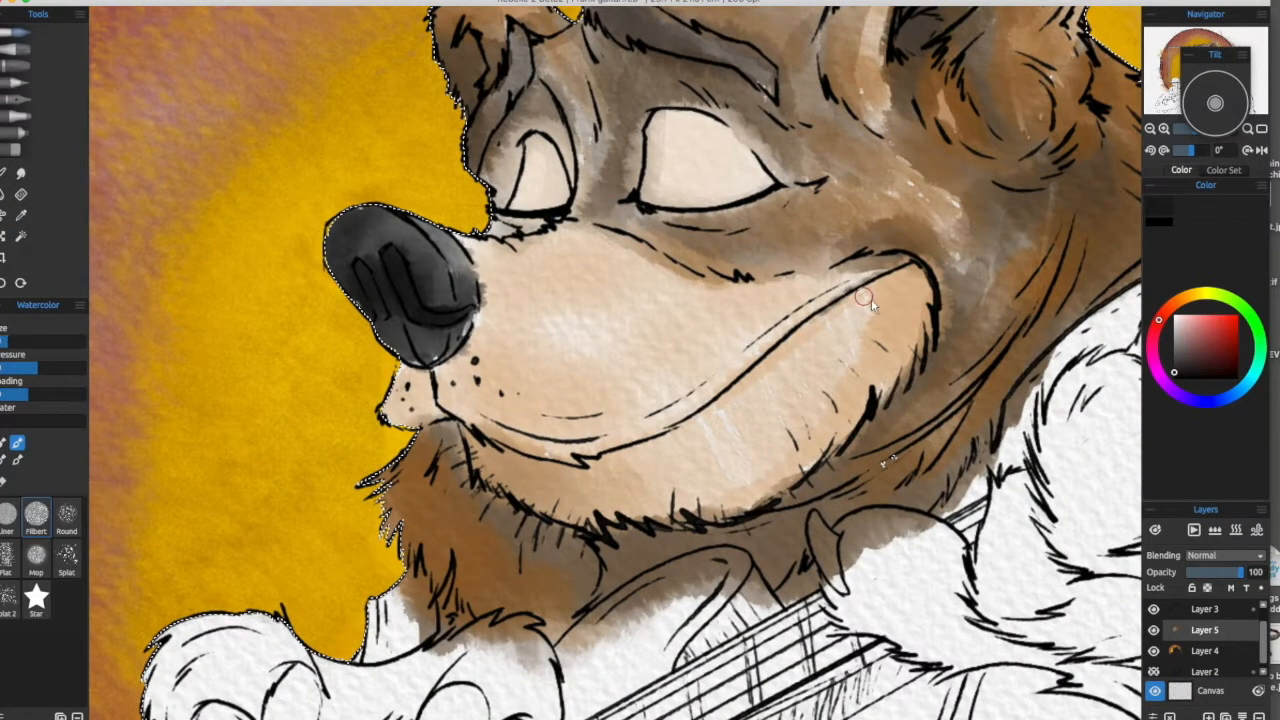
pyautogui.moveTo(790, 327); pyautogui.dragTo(455, 432)
pyautogui.moveTo(848, 361); pyautogui.dragTo(756, 405)
pyautogui.moveTo(645, 430)
pyautogui.mouseDown()
pyautogui.moveTo(830, 314)
pyautogui.moveTo(900, 338)
pyautogui.mouseUp()
pyautogui.moveTo(639, 283); pyautogui.dragTo(586, 436)
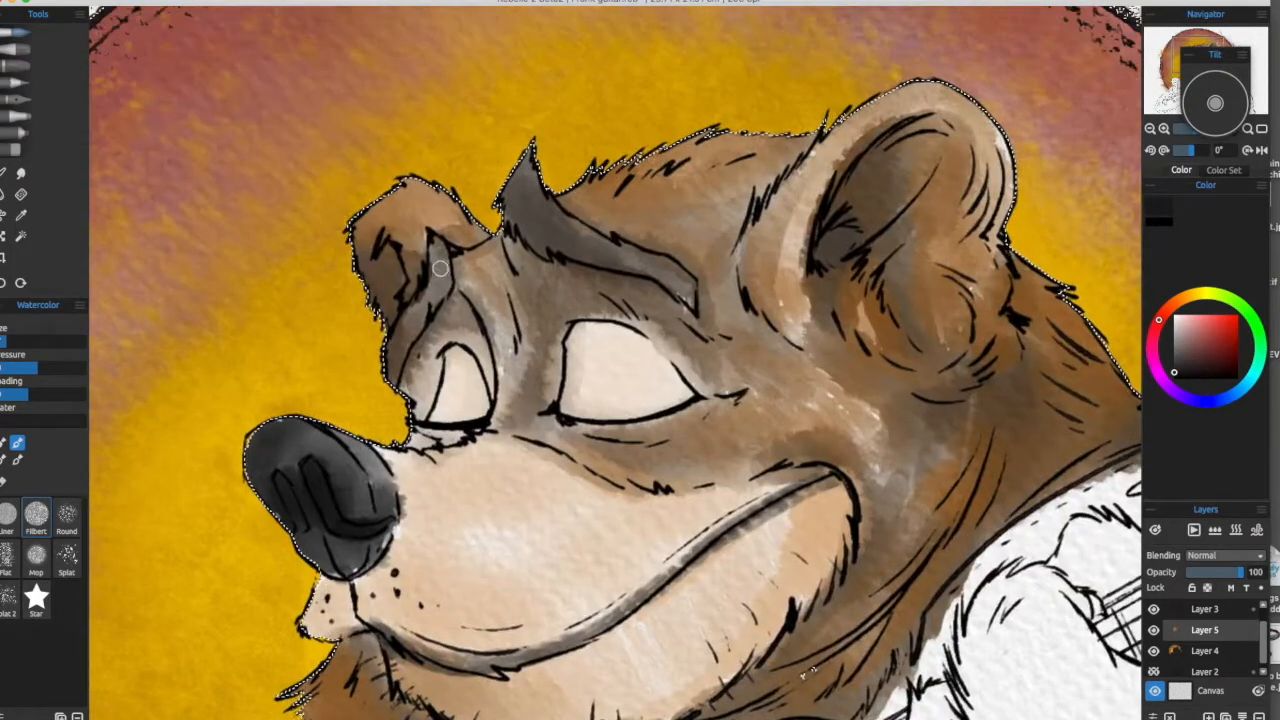
# Step: Darken the bear's brows and the inside of the near ear with the dark grey watercolor
pyautogui.moveTo(423, 303); pyautogui.dragTo(396, 360)
pyautogui.moveTo(510, 200)
pyautogui.mouseDown()
pyautogui.moveTo(444, 237)
pyautogui.moveTo(580, 305)
pyautogui.mouseUp()
pyautogui.moveTo(795, 510); pyautogui.dragTo(829, 482)
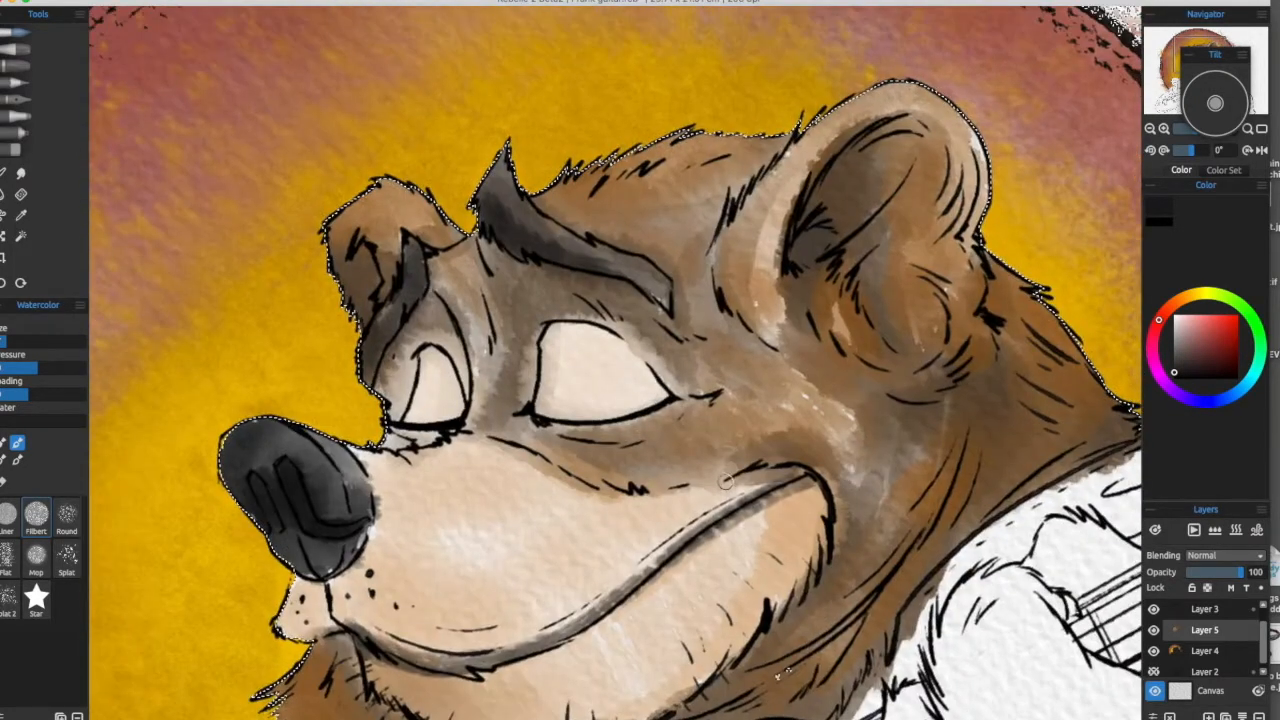
pyautogui.moveTo(823, 404); pyautogui.dragTo(849, 362)
pyautogui.moveTo(897, 479); pyautogui.dragTo(835, 367)
# Step: Sample and adjust face colours, and glaze warm shading around the bear's eyes, cheek and muzzle
pyautogui.keyDown('alt'); pyautogui.click(536, 411); pyautogui.keyUp('alt')
pyautogui.click(1205, 320)
pyautogui.moveTo(319, 374)
pyautogui.mouseDown()
pyautogui.moveTo(355, 354)
pyautogui.moveTo(520, 374)
pyautogui.mouseUp()
pyautogui.keyDown('alt'); pyautogui.click(409, 394); pyautogui.keyUp('alt')
pyautogui.moveTo(589, 217)
pyautogui.mouseDown()
pyautogui.moveTo(604, 312)
pyautogui.moveTo(585, 349)
pyautogui.moveTo(600, 340)
pyautogui.mouseUp()
pyautogui.keyDown('alt'); pyautogui.click(631, 144); pyautogui.keyUp('alt')
pyautogui.click(1218, 352)
pyautogui.moveTo(700, 362)
pyautogui.mouseDown()
pyautogui.moveTo(720, 334)
pyautogui.moveTo(556, 358)
pyautogui.mouseUp()
pyautogui.moveTo(792, 326)
pyautogui.mouseDown()
pyautogui.moveTo(855, 339)
pyautogui.moveTo(704, 286)
pyautogui.mouseUp()
pyautogui.moveTo(720, 416); pyautogui.dragTo(734, 472)
pyautogui.moveTo(595, 442); pyautogui.dragTo(614, 423)
pyautogui.moveTo(489, 326)
pyautogui.mouseDown()
pyautogui.moveTo(502, 255)
pyautogui.moveTo(508, 289)
pyautogui.mouseUp()
pyautogui.moveTo(408, 268); pyautogui.dragTo(385, 344)
# Step: Sample a face colour and build up warm brown watercolor shading over the bear's muzzle, chin and head fur
pyautogui.keyDown('alt'); pyautogui.click(727, 402); pyautogui.keyUp('alt')
pyautogui.moveTo(733, 547)
pyautogui.mouseDown()
pyautogui.moveTo(727, 401)
pyautogui.moveTo(709, 430)
pyautogui.mouseUp()
pyautogui.moveTo(368, 464)
pyautogui.mouseDown()
pyautogui.moveTo(387, 448)
pyautogui.moveTo(500, 515)
pyautogui.mouseUp()
pyautogui.moveTo(518, 469)
pyautogui.mouseDown()
pyautogui.moveTo(448, 449)
pyautogui.moveTo(660, 384)
pyautogui.mouseUp()
pyautogui.moveTo(885, 120); pyautogui.dragTo(839, 410)
pyautogui.moveTo(746, 199)
pyautogui.mouseDown()
pyautogui.moveTo(814, 264)
pyautogui.moveTo(791, 337)
pyautogui.mouseUp()
pyautogui.moveTo(891, 133); pyautogui.dragTo(857, 201)
pyautogui.moveTo(813, 248)
pyautogui.mouseDown()
pyautogui.moveTo(812, 308)
pyautogui.moveTo(786, 310)
pyautogui.mouseUp()
pyautogui.moveTo(776, 225); pyautogui.dragTo(733, 195)
pyautogui.moveTo(648, 252); pyautogui.dragTo(565, 388)
pyautogui.moveTo(660, 540)
pyautogui.mouseDown()
pyautogui.moveTo(618, 417)
pyautogui.moveTo(792, 315)
pyautogui.mouseUp()
pyautogui.moveTo(587, 336)
pyautogui.mouseDown()
pyautogui.moveTo(665, 373)
pyautogui.moveTo(737, 296)
pyautogui.mouseUp()
pyautogui.moveTo(590, 317)
pyautogui.mouseDown()
pyautogui.moveTo(516, 241)
pyautogui.moveTo(673, 355)
pyautogui.moveTo(638, 313)
pyautogui.mouseUp()
pyautogui.moveTo(482, 302); pyautogui.dragTo(430, 308)
pyautogui.moveTo(730, 580)
pyautogui.mouseDown()
pyautogui.moveTo(760, 449)
pyautogui.moveTo(758, 463)
pyautogui.mouseUp()
# Step: Sample an orange-brown and add fur strokes on the muzzle beneath the nose and along the chin
pyautogui.keyDown('alt'); pyautogui.click(765, 425); pyautogui.keyUp('alt')
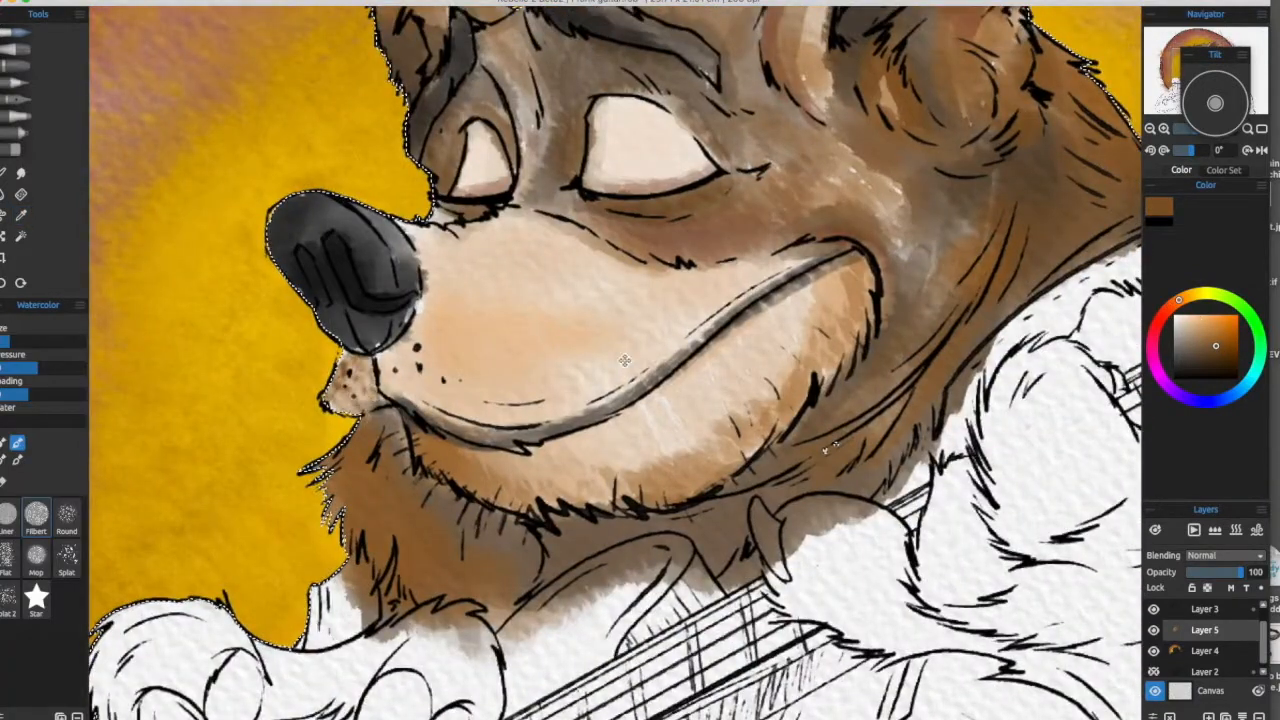
pyautogui.moveTo(464, 394); pyautogui.dragTo(448, 368)
pyautogui.moveTo(432, 312); pyautogui.dragTo(376, 402)
pyautogui.moveTo(424, 352); pyautogui.dragTo(528, 402)
pyautogui.moveTo(528, 402); pyautogui.dragTo(466, 457)
pyautogui.moveTo(396, 402); pyautogui.dragTo(546, 450)
pyautogui.moveTo(850, 440)
pyautogui.mouseDown()
pyautogui.moveTo(695, 448)
pyautogui.moveTo(850, 440)
pyautogui.moveTo(721, 506)
pyautogui.moveTo(893, 325)
pyautogui.mouseUp()
# Step: Sample a darker brown and shade the neck fur beneath the chin and the start of the strumming arm
pyautogui.keyDown('alt'); pyautogui.click(799, 377); pyautogui.keyUp('alt')
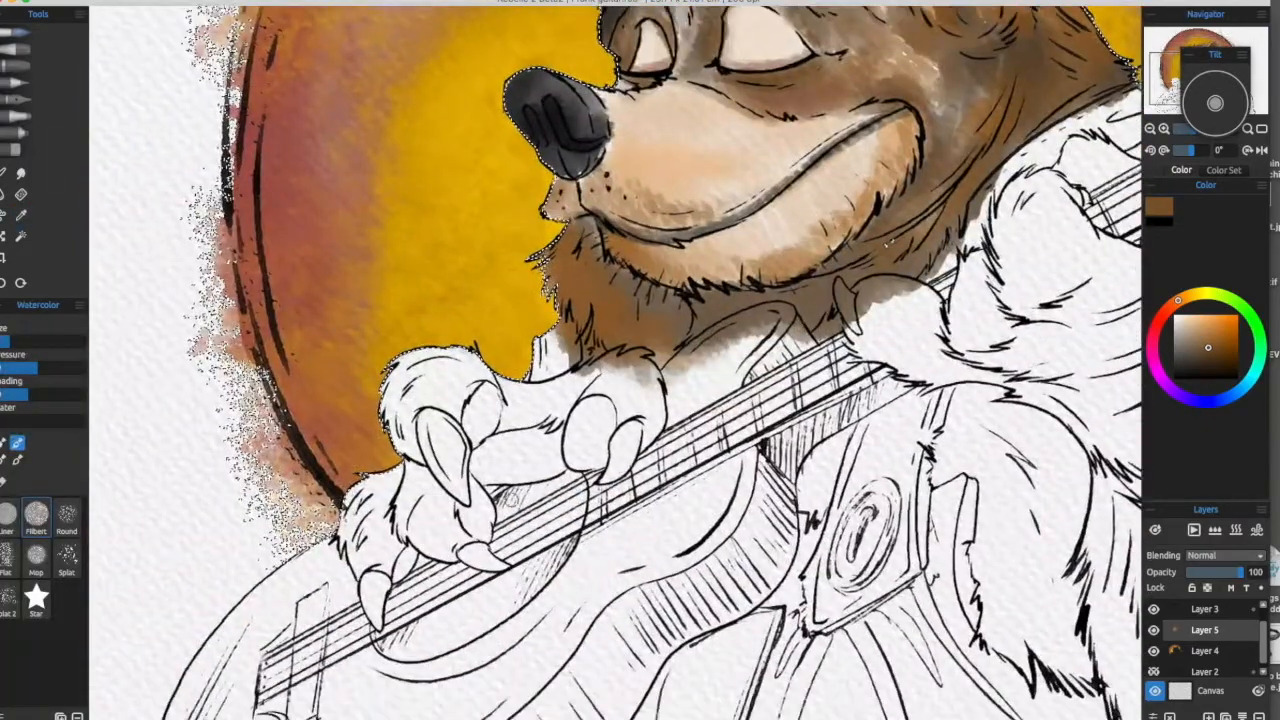
pyautogui.keyDown('alt'); pyautogui.click(703, 326); pyautogui.keyUp('alt')
pyautogui.moveTo(703, 326)
pyautogui.mouseDown()
pyautogui.moveTo(646, 380)
pyautogui.moveTo(604, 390)
pyautogui.mouseUp()
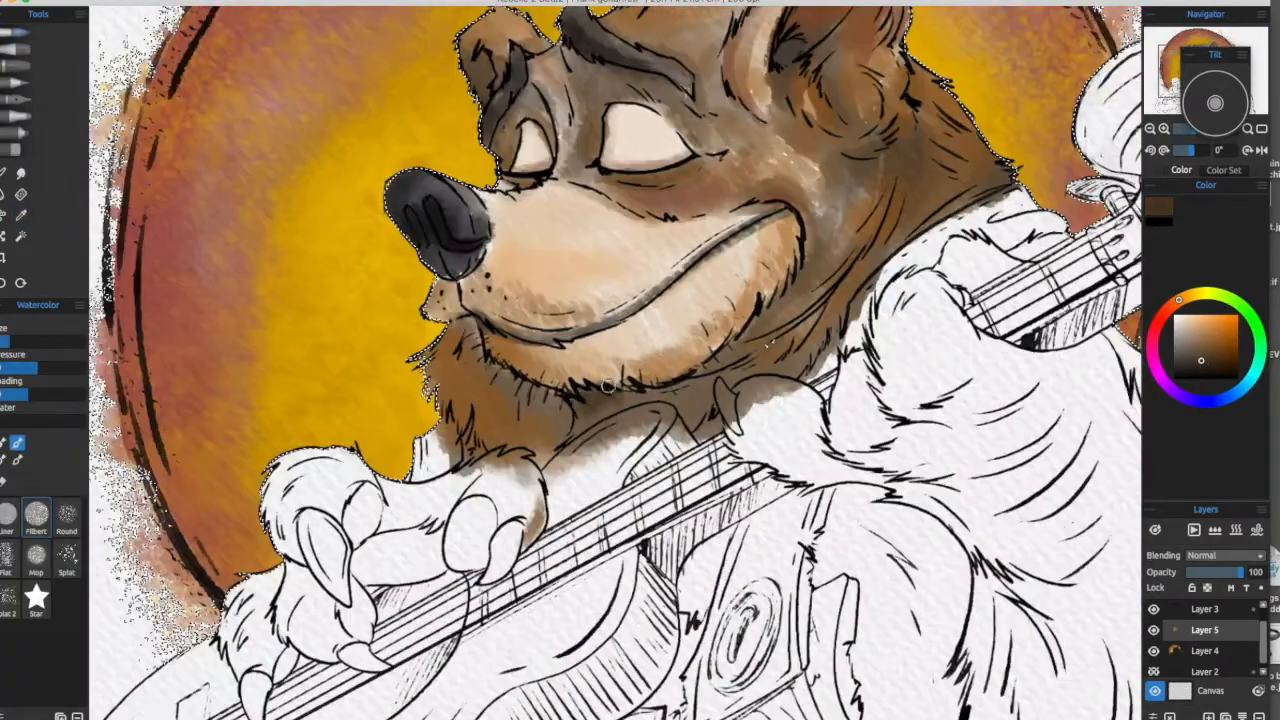
pyautogui.moveTo(852, 351); pyautogui.dragTo(743, 364)
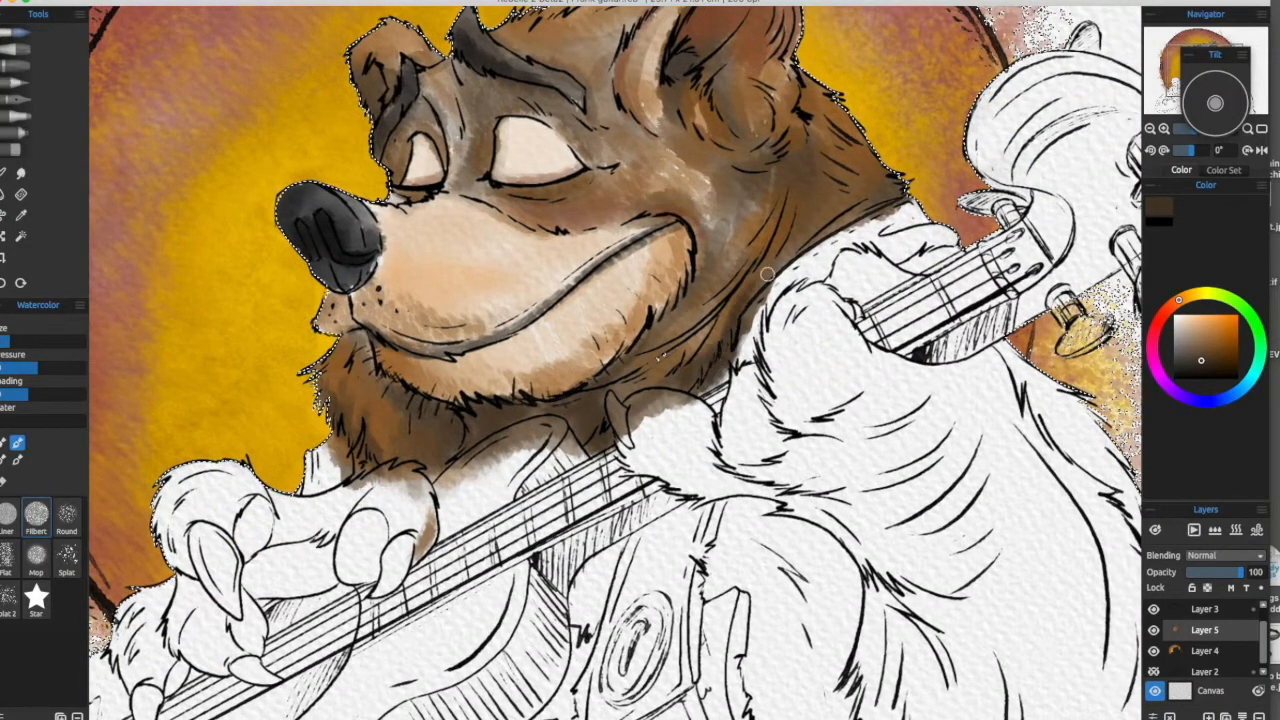
pyautogui.moveTo(767, 274); pyautogui.dragTo(665, 399)
pyautogui.moveTo(633, 622)
pyautogui.mouseDown()
pyautogui.moveTo(707, 590)
pyautogui.moveTo(783, 580)
pyautogui.mouseUp()
pyautogui.moveTo(476, 585); pyautogui.dragTo(631, 404)
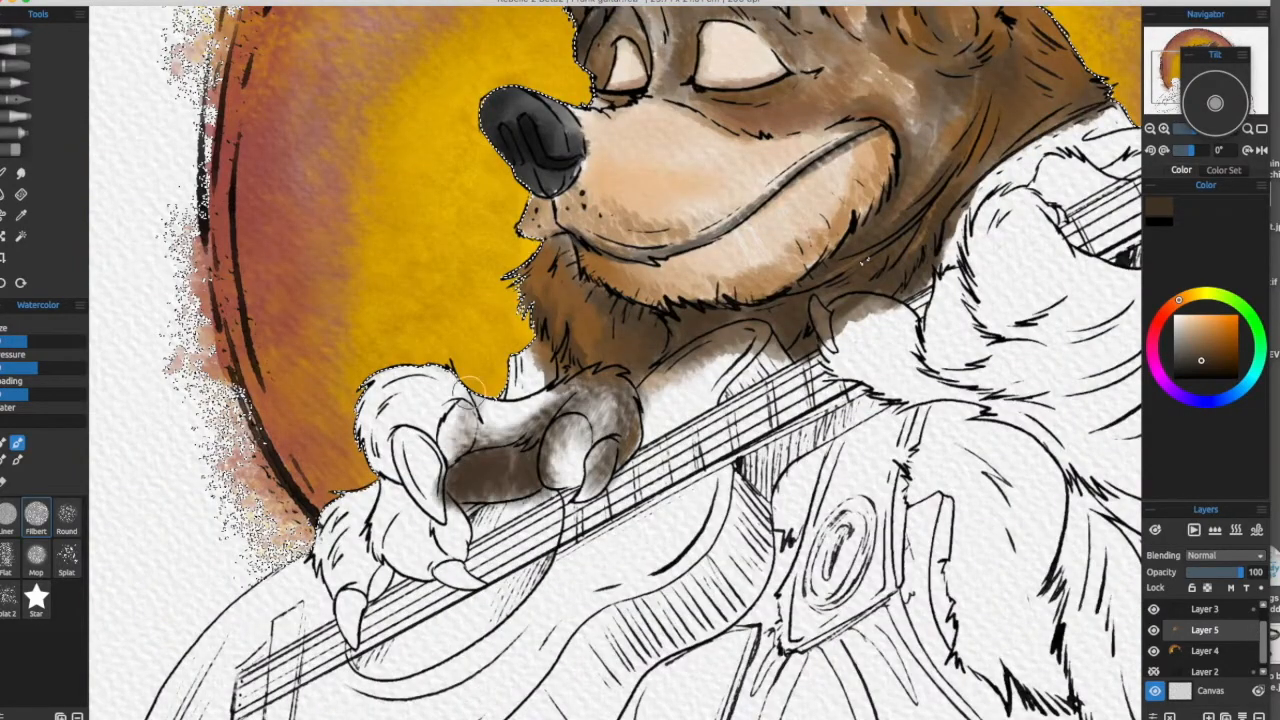
# Step: Block in dark brown watercolor fur on the strumming hand, the fretting hand and the upper arm
pyautogui.moveTo(452, 500)
pyautogui.mouseDown()
pyautogui.moveTo(400, 562)
pyautogui.moveTo(350, 565)
pyautogui.mouseUp()
pyautogui.moveTo(1002, 270)
pyautogui.mouseDown()
pyautogui.moveTo(737, 345)
pyautogui.moveTo(594, 408)
pyautogui.moveTo(608, 368)
pyautogui.mouseUp()
pyautogui.moveTo(472, 424); pyautogui.dragTo(627, 520)
pyautogui.moveTo(640, 510)
pyautogui.mouseDown()
pyautogui.moveTo(452, 460)
pyautogui.moveTo(552, 333)
pyautogui.mouseUp()
pyautogui.moveTo(455, 375)
pyautogui.mouseDown()
pyautogui.moveTo(485, 590)
pyautogui.moveTo(572, 480)
pyautogui.mouseUp()
pyautogui.moveTo(625, 315)
pyautogui.mouseDown()
pyautogui.moveTo(971, 422)
pyautogui.moveTo(533, 432)
pyautogui.mouseUp()
pyautogui.moveTo(455, 380); pyautogui.dragTo(540, 310)
pyautogui.moveTo(492, 345)
pyautogui.mouseDown()
pyautogui.moveTo(575, 397)
pyautogui.moveTo(472, 283)
pyautogui.mouseUp()
pyautogui.moveTo(540, 345); pyautogui.dragTo(465, 450)
pyautogui.moveTo(470, 365); pyautogui.dragTo(585, 235)
pyautogui.moveTo(577, 384)
pyautogui.mouseDown()
pyautogui.moveTo(558, 308)
pyautogui.moveTo(490, 385)
pyautogui.mouseUp()
pyautogui.moveTo(527, 448)
pyautogui.mouseDown()
pyautogui.moveTo(460, 367)
pyautogui.moveTo(465, 605)
pyautogui.mouseUp()
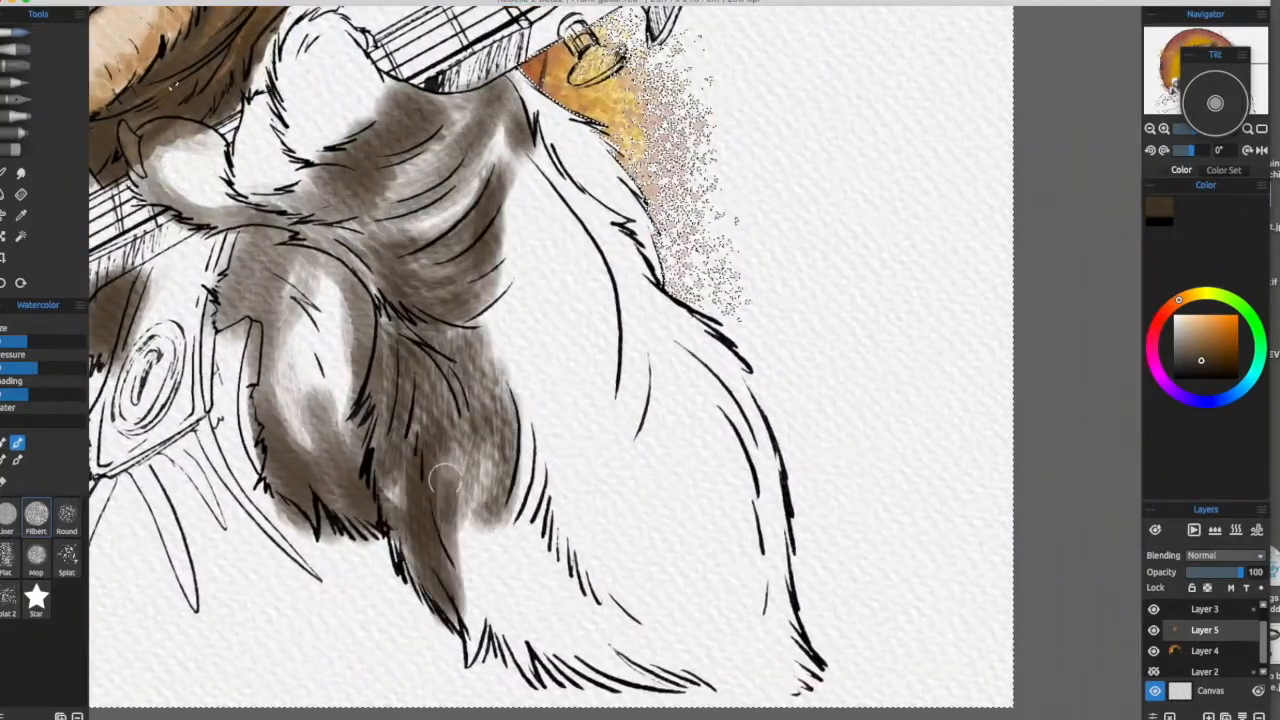
# Step: Extend the dark brown fur down the lower arm and shade around the fretting hand's fingers with a smaller brush
pyautogui.moveTo(465, 490); pyautogui.dragTo(575, 650)
pyautogui.moveTo(530, 450); pyautogui.dragTo(497, 545)
pyautogui.moveTo(295, 98)
pyautogui.mouseDown()
pyautogui.moveTo(577, 308)
pyautogui.moveTo(590, 216)
pyautogui.mouseUp()
pyautogui.press('[')
pyautogui.moveTo(582, 281)
pyautogui.mouseDown()
pyautogui.moveTo(524, 315)
pyautogui.moveTo(500, 390)
pyautogui.moveTo(461, 429)
pyautogui.mouseUp()
pyautogui.moveTo(430, 445); pyautogui.dragTo(505, 429)
pyautogui.moveTo(713, 475); pyautogui.dragTo(550, 285)
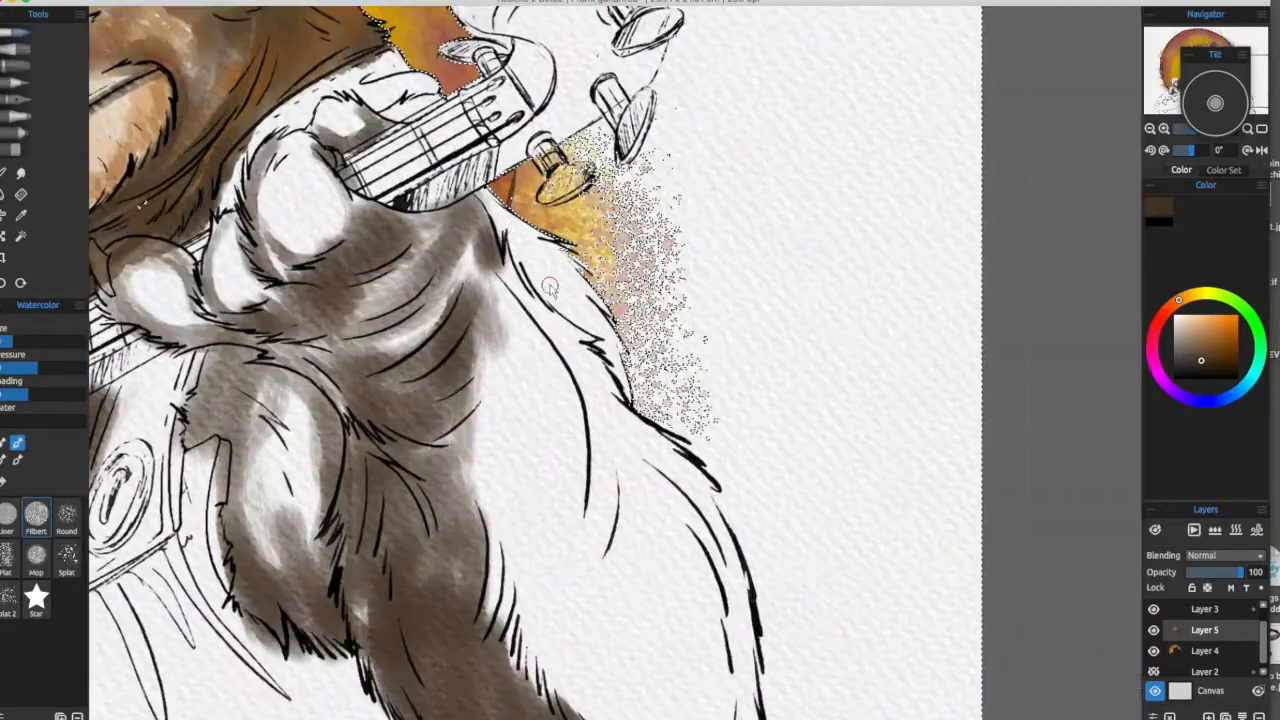
# Step: Paint dark brown fur along the bear's shoulder and the outer edge of the back, working inward
pyautogui.moveTo(494, 199)
pyautogui.mouseDown()
pyautogui.moveTo(602, 312)
pyautogui.moveTo(638, 408)
pyautogui.mouseUp()
pyautogui.moveTo(672, 456)
pyautogui.mouseDown()
pyautogui.moveTo(548, 316)
pyautogui.moveTo(615, 598)
pyautogui.mouseUp()
pyautogui.moveTo(551, 446); pyautogui.dragTo(645, 655)
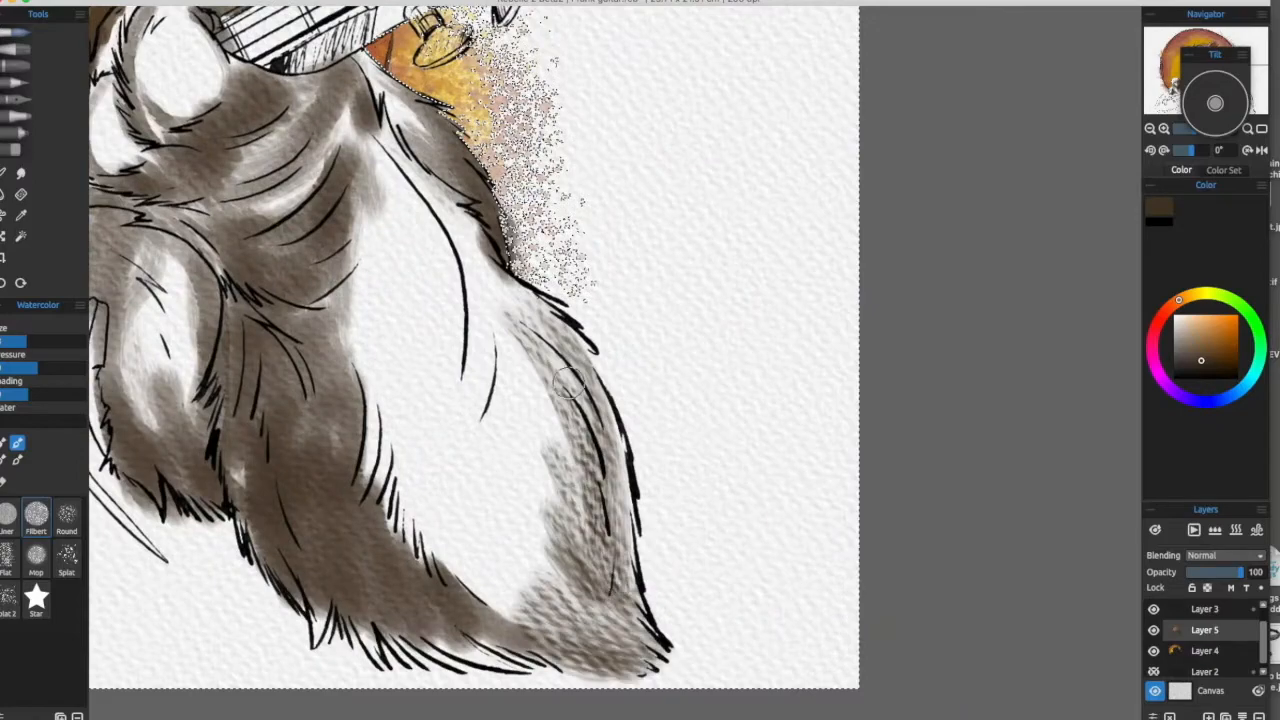
pyautogui.moveTo(560, 400); pyautogui.dragTo(615, 580)
pyautogui.moveTo(375, 165); pyautogui.dragTo(435, 340)
pyautogui.moveTo(385, 220)
pyautogui.mouseDown()
pyautogui.moveTo(466, 483)
pyautogui.moveTo(545, 620)
pyautogui.mouseUp()
pyautogui.moveTo(504, 300); pyautogui.dragTo(580, 545)
pyautogui.moveTo(504, 274); pyautogui.dragTo(1004, 504)
pyautogui.moveTo(400, 260); pyautogui.dragTo(650, 206)
# Step: Sample a warm mid brown and glaze it over the grey-brown fur of the strumming hand and its fingers
pyautogui.keyDown('alt'); pyautogui.click(414, 357); pyautogui.keyUp('alt')
pyautogui.moveTo(553, 325); pyautogui.dragTo(605, 294)
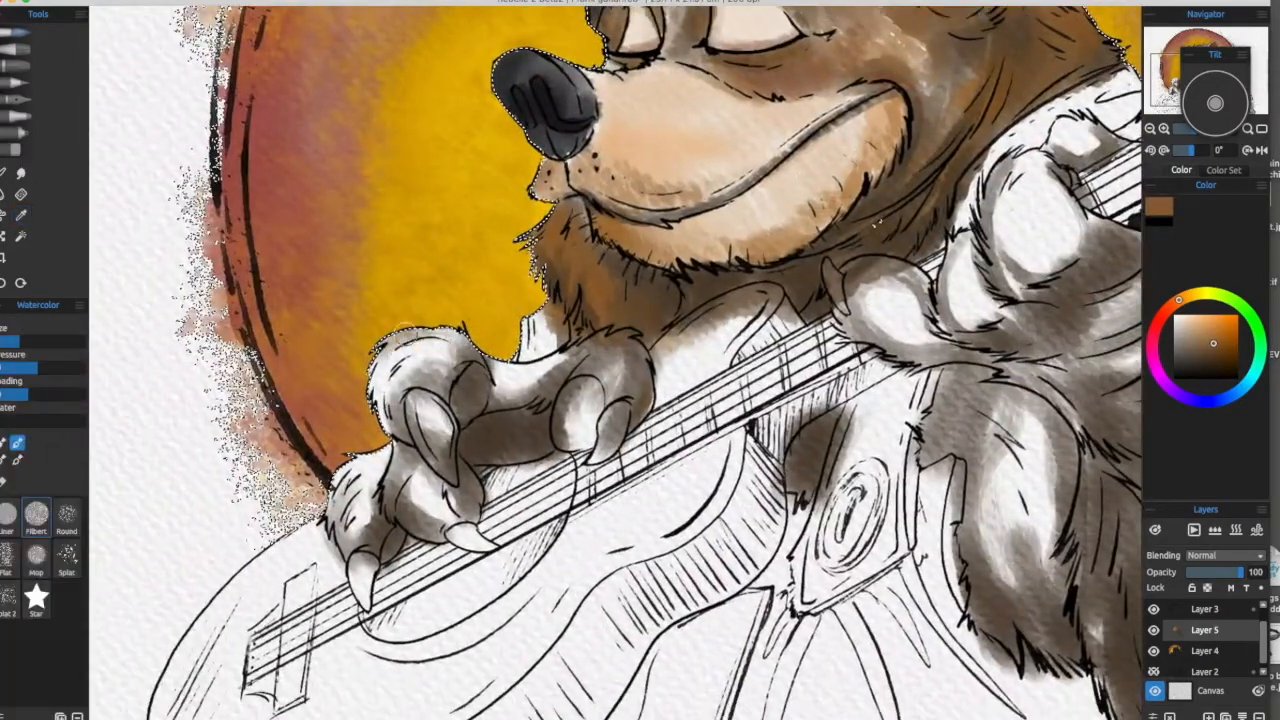
pyautogui.moveTo(338, 470); pyautogui.dragTo(347, 490)
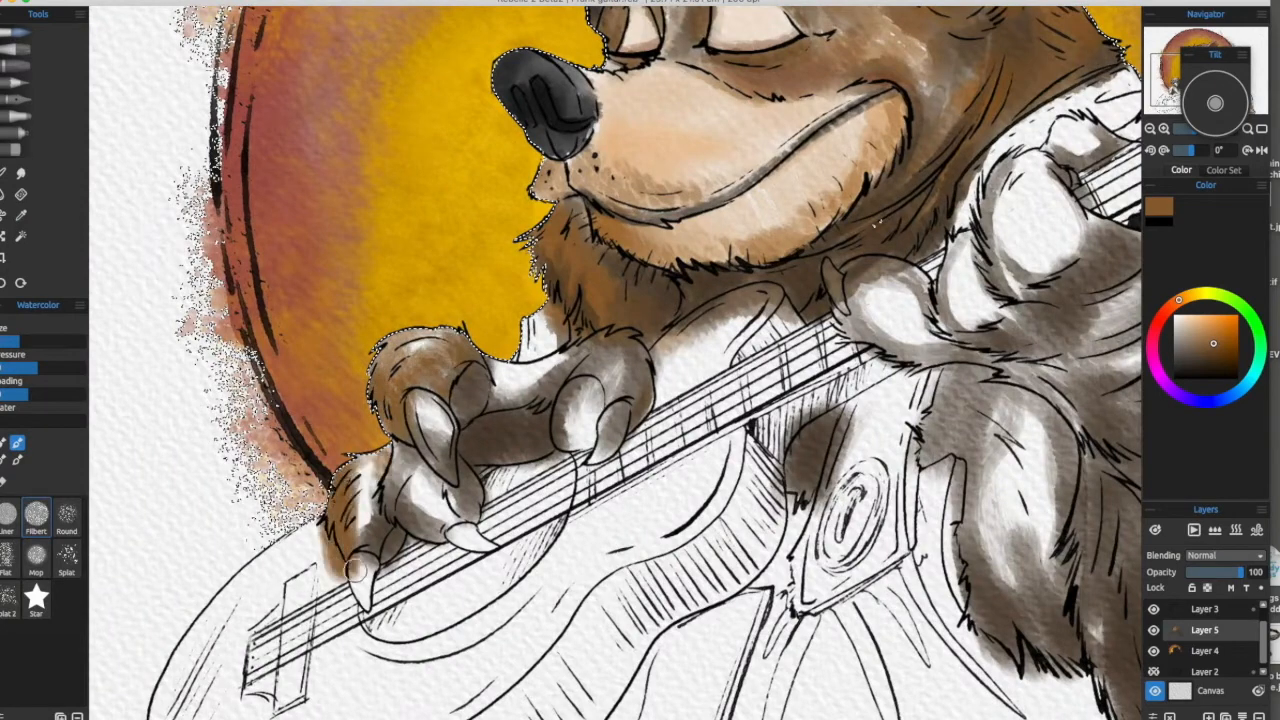
pyautogui.moveTo(637, 371)
pyautogui.mouseDown()
pyautogui.moveTo(408, 370)
pyautogui.moveTo(650, 426)
pyautogui.mouseUp()
pyautogui.moveTo(903, 386); pyautogui.dragTo(422, 457)
pyautogui.moveTo(375, 420)
pyautogui.mouseDown()
pyautogui.moveTo(476, 359)
pyautogui.moveTo(390, 375)
pyautogui.moveTo(448, 422)
pyautogui.mouseUp()
pyautogui.moveTo(466, 398)
pyautogui.mouseDown()
pyautogui.moveTo(410, 422)
pyautogui.moveTo(450, 405)
pyautogui.mouseUp()
pyautogui.moveTo(506, 358); pyautogui.dragTo(476, 385)
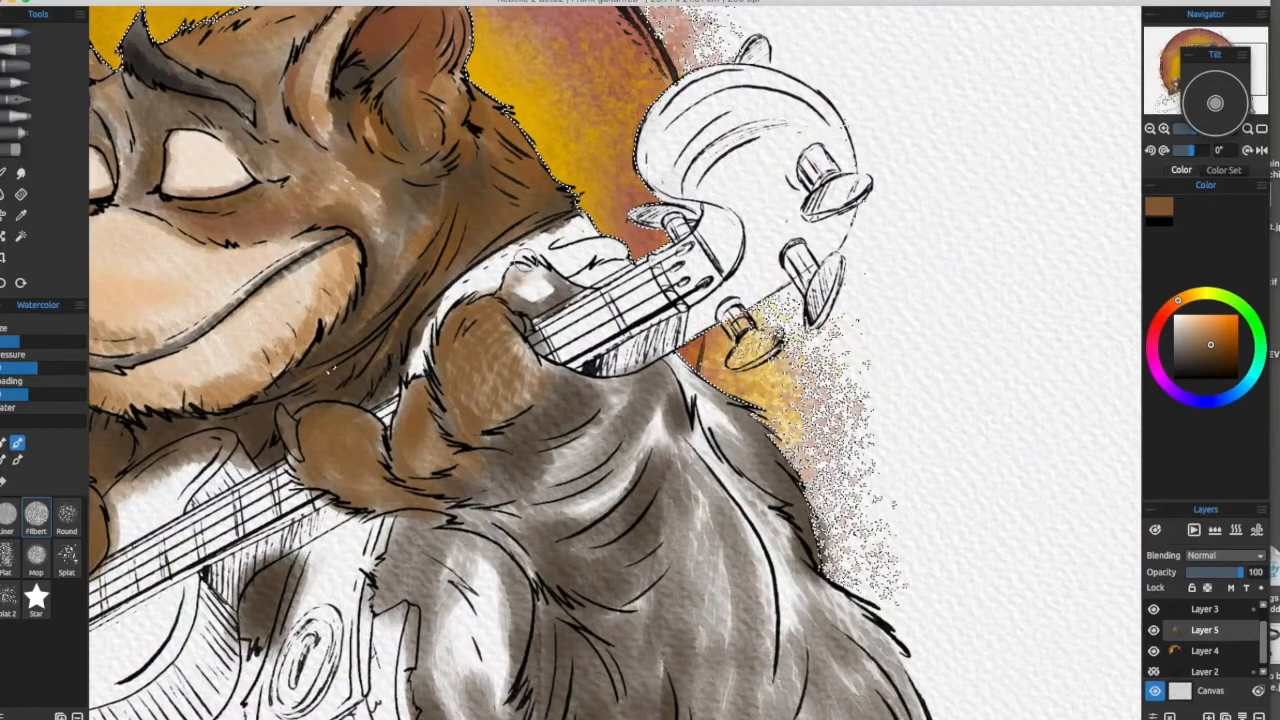
# Step: Glaze the warm brown over the fretting hand, its wrist and the top of the shoulder
pyautogui.moveTo(525, 260); pyautogui.dragTo(545, 298)
pyautogui.moveTo(481, 433); pyautogui.dragTo(402, 363)
pyautogui.moveTo(610, 309); pyautogui.dragTo(606, 327)
pyautogui.moveTo(472, 466)
pyautogui.mouseDown()
pyautogui.moveTo(555, 336)
pyautogui.moveTo(477, 310)
pyautogui.moveTo(457, 373)
pyautogui.moveTo(575, 445)
pyautogui.mouseUp()
pyautogui.moveTo(132, 353)
pyautogui.mouseDown()
pyautogui.moveTo(400, 432)
pyautogui.moveTo(583, 377)
pyautogui.mouseUp()
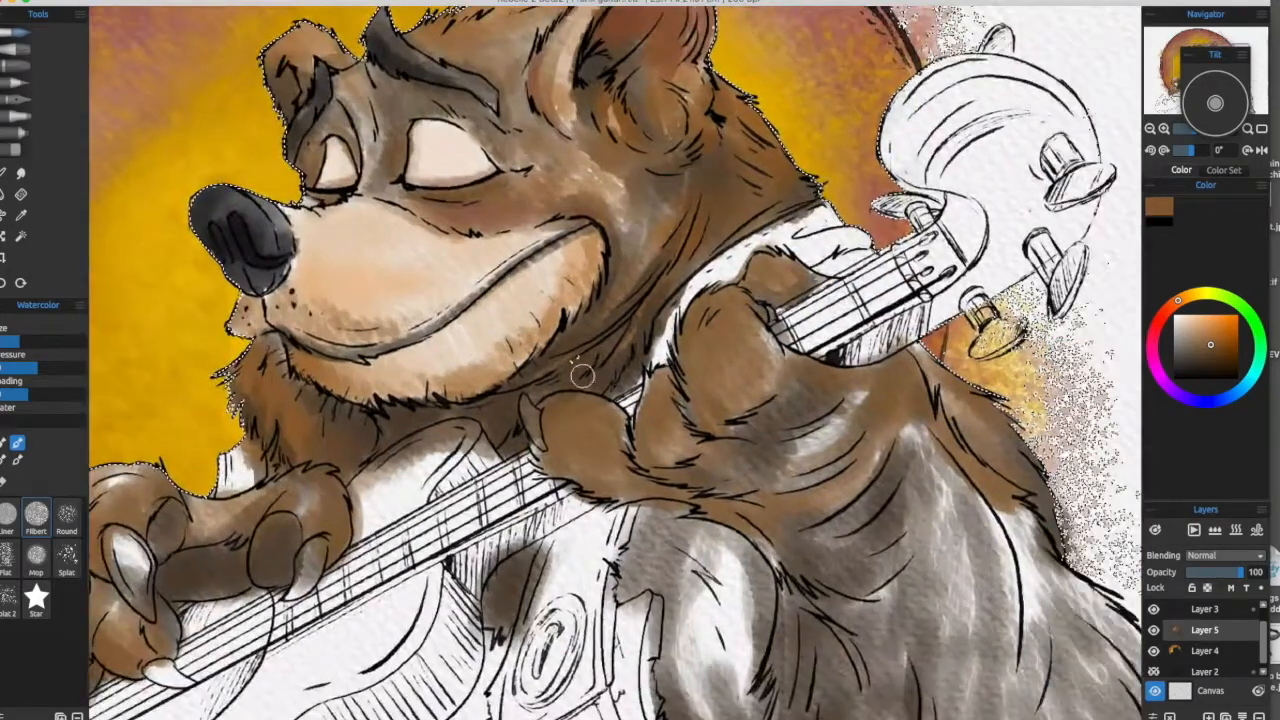
pyautogui.scroll(-5, 584, 372)
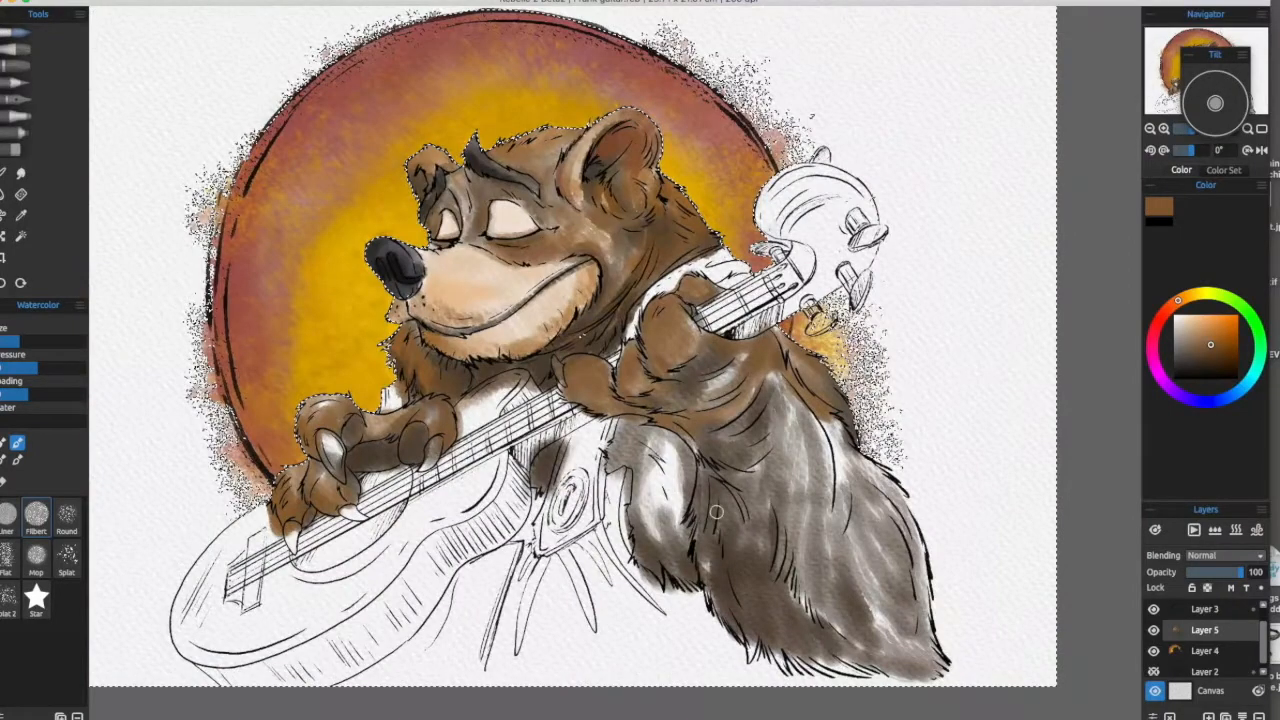
pyautogui.scroll(5, 524, 404)
pyautogui.scroll(3, 578, 360)
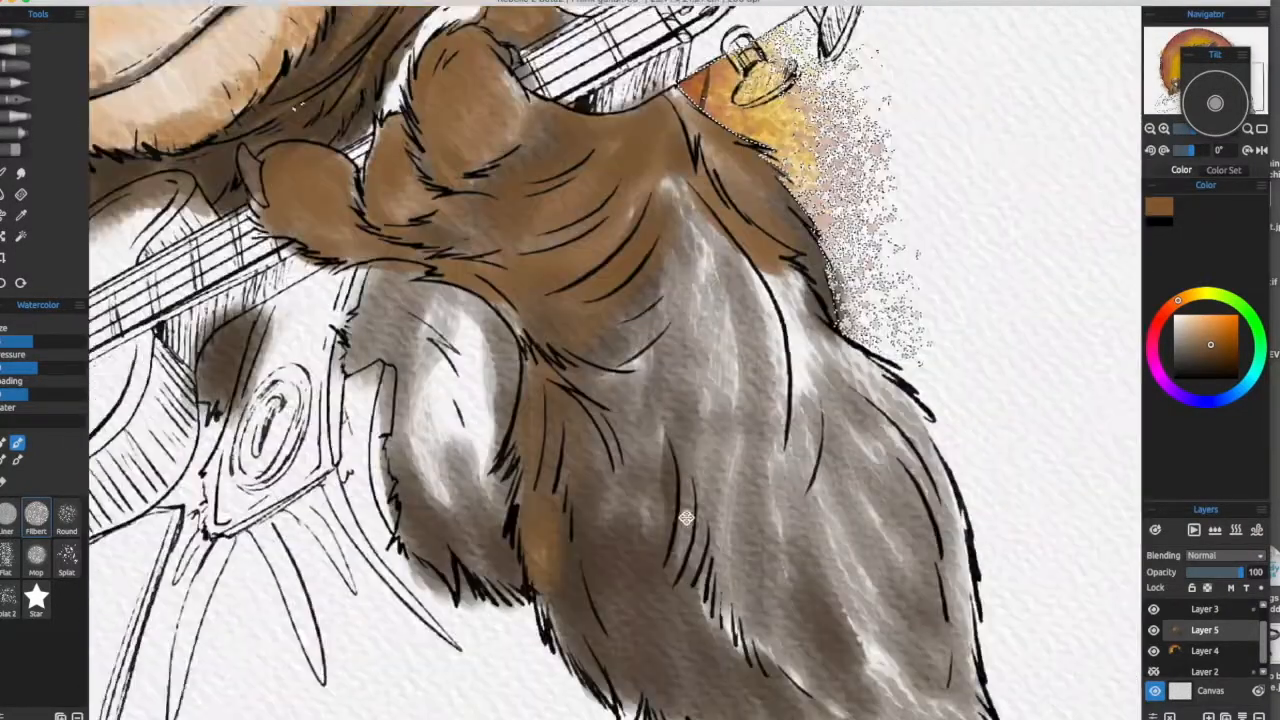
# Step: Continue the warm brown glaze down the inner arm and the fur hanging beside the guitar
pyautogui.moveTo(686, 518); pyautogui.dragTo(732, 568)
pyautogui.moveTo(480, 400); pyautogui.dragTo(450, 600)
pyautogui.moveTo(686, 466); pyautogui.dragTo(686, 431)
pyautogui.moveTo(496, 282)
pyautogui.mouseDown()
pyautogui.moveTo(645, 338)
pyautogui.moveTo(1023, 398)
pyautogui.mouseUp()
pyautogui.moveTo(697, 388); pyautogui.dragTo(756, 367)
pyautogui.moveTo(1040, 430); pyautogui.dragTo(260, 297)
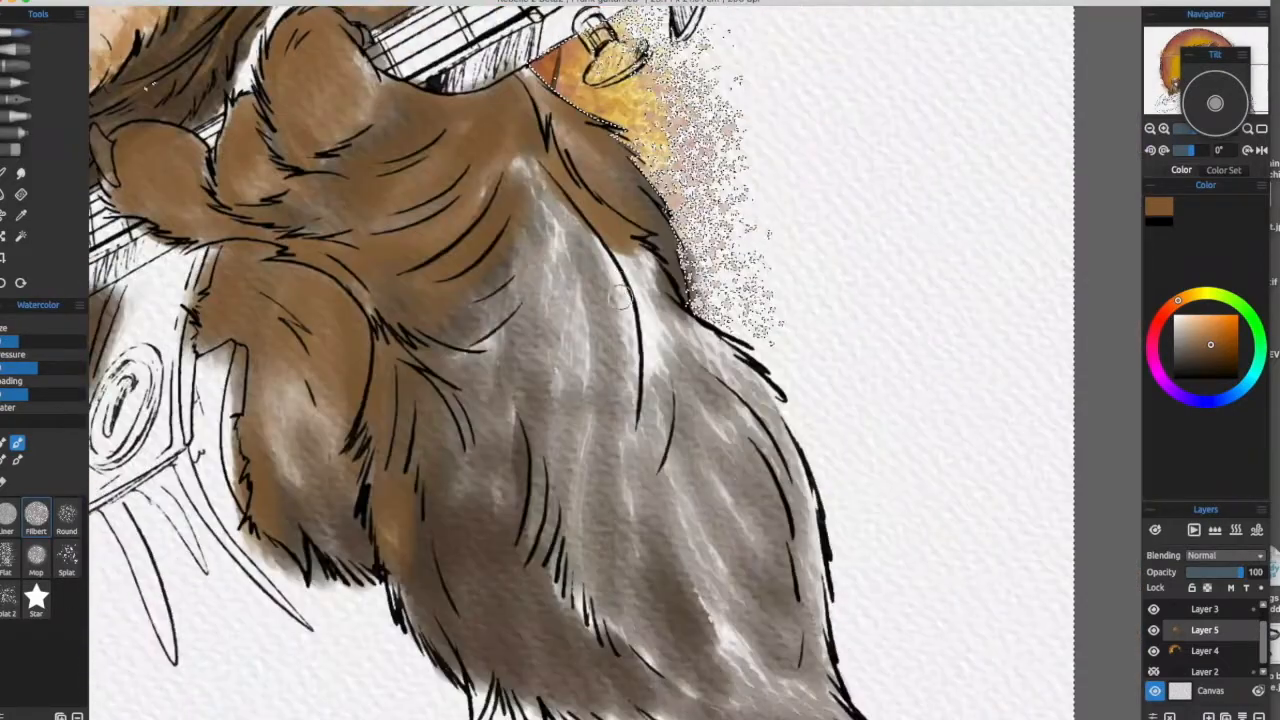
# Step: Cover the remaining grey fur on the bear's back and lower arm with the warm brown glaze
pyautogui.moveTo(645, 260); pyautogui.dragTo(672, 350)
pyautogui.moveTo(680, 350)
pyautogui.mouseDown()
pyautogui.moveTo(560, 341)
pyautogui.moveTo(690, 440)
pyautogui.mouseUp()
pyautogui.moveTo(600, 350); pyautogui.dragTo(640, 347)
pyautogui.moveTo(500, 190)
pyautogui.mouseDown()
pyautogui.moveTo(534, 306)
pyautogui.moveTo(500, 400)
pyautogui.mouseUp()
pyautogui.moveTo(499, 538); pyautogui.dragTo(441, 332)
pyautogui.moveTo(517, 265)
pyautogui.mouseDown()
pyautogui.moveTo(483, 457)
pyautogui.moveTo(540, 545)
pyautogui.mouseUp()
pyautogui.moveTo(783, 624); pyautogui.dragTo(800, 466)
pyautogui.moveTo(600, 150); pyautogui.dragTo(746, 588)
pyautogui.moveTo(534, 370)
pyautogui.mouseDown()
pyautogui.moveTo(1089, 343)
pyautogui.moveTo(1129, 306)
pyautogui.mouseUp()
# Step: Sample a deeper reddish brown and shade the fur on the strumming hand's fingers with a smaller brush
pyautogui.keyDown('alt'); pyautogui.click(491, 413); pyautogui.keyUp('alt')
pyautogui.moveTo(523, 543)
pyautogui.mouseDown()
pyautogui.moveTo(645, 463)
pyautogui.moveTo(620, 480)
pyautogui.mouseUp()
pyautogui.press('[')
pyautogui.moveTo(310, 351); pyautogui.dragTo(404, 301)
pyautogui.moveTo(375, 421); pyautogui.dragTo(363, 378)
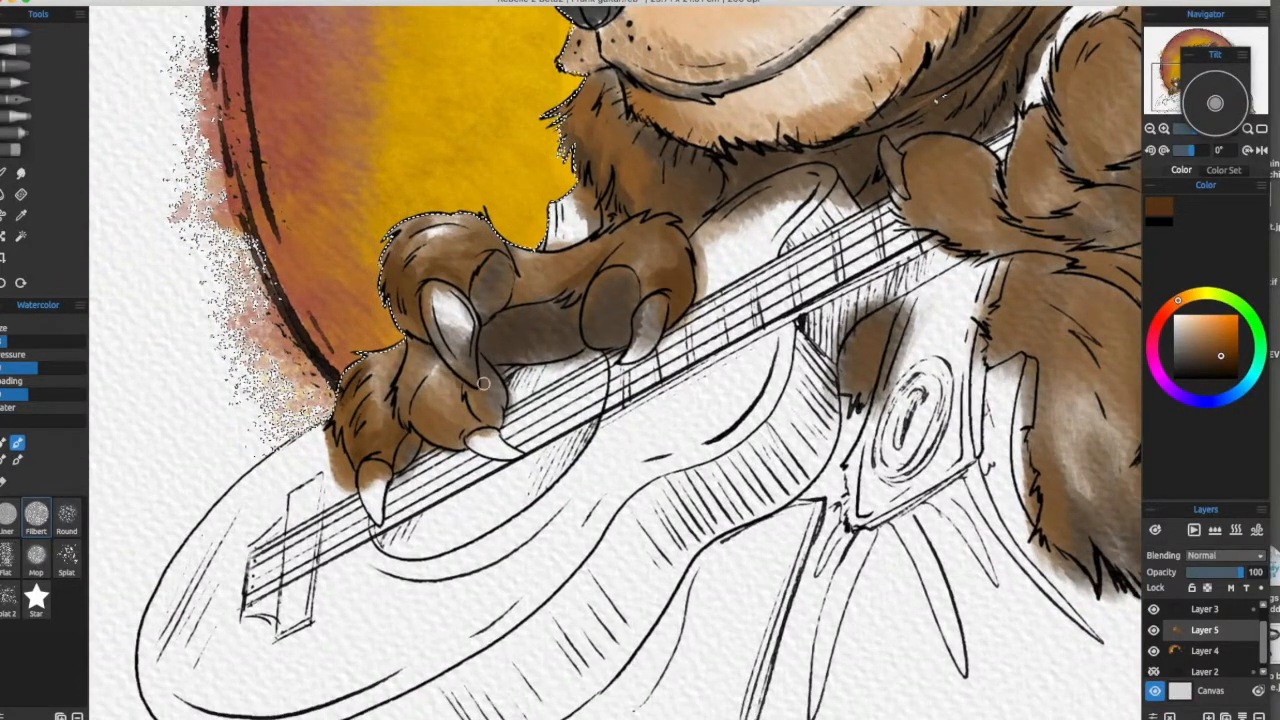
pyautogui.moveTo(709, 291); pyautogui.dragTo(636, 381)
pyautogui.moveTo(459, 337); pyautogui.dragTo(383, 343)
# Step: Sample a dark brown and deepen the shadows around the strumming hand's knuckles and wrist
pyautogui.keyDown('alt'); pyautogui.click(338, 410); pyautogui.keyUp('alt')
pyautogui.moveTo(345, 410); pyautogui.dragTo(368, 427)
pyautogui.moveTo(447, 411)
pyautogui.mouseDown()
pyautogui.moveTo(433, 406)
pyautogui.moveTo(518, 366)
pyautogui.mouseUp()
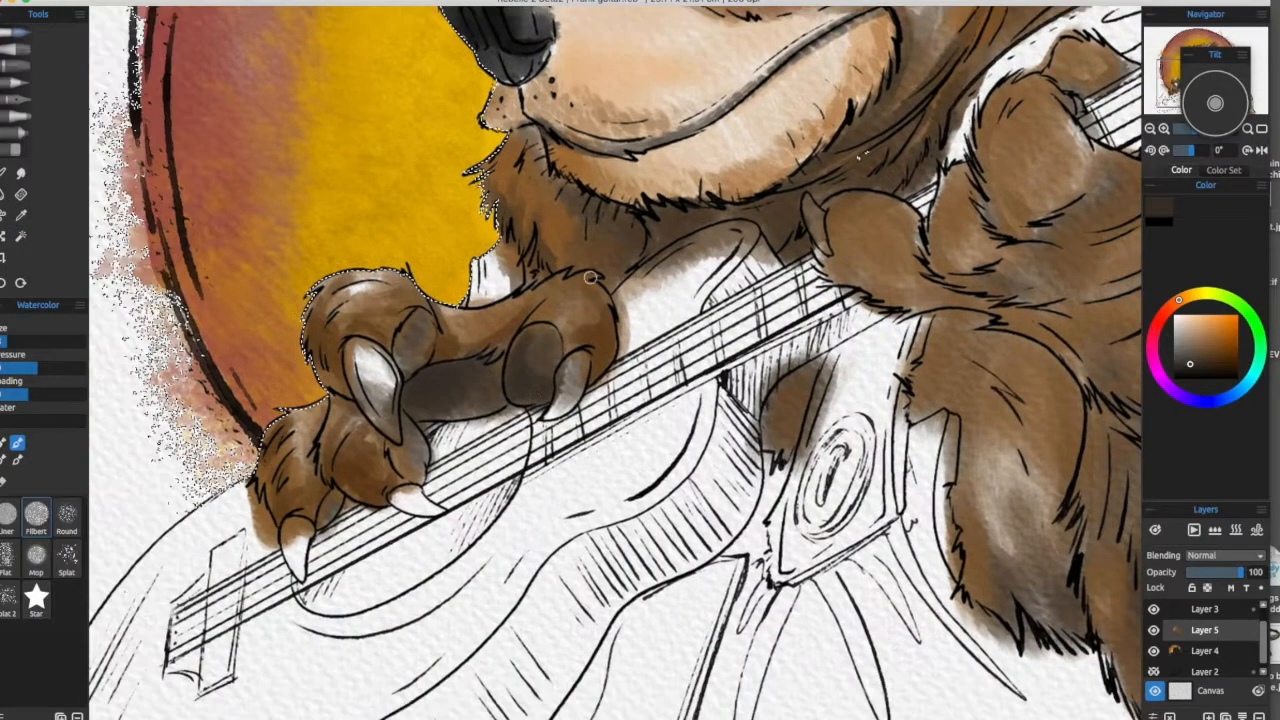
pyautogui.moveTo(400, 364); pyautogui.dragTo(436, 288)
pyautogui.moveTo(836, 365); pyautogui.dragTo(443, 427)
pyautogui.moveTo(700, 272); pyautogui.dragTo(630, 316)
pyautogui.moveTo(549, 349); pyautogui.dragTo(763, 477)
pyautogui.scroll(-3, 766, 420)
pyautogui.scroll(1, 702, 600)
pyautogui.moveTo(702, 622); pyautogui.dragTo(713, 570)
pyautogui.click(1014, 2)
pyautogui.click(1065, 48)
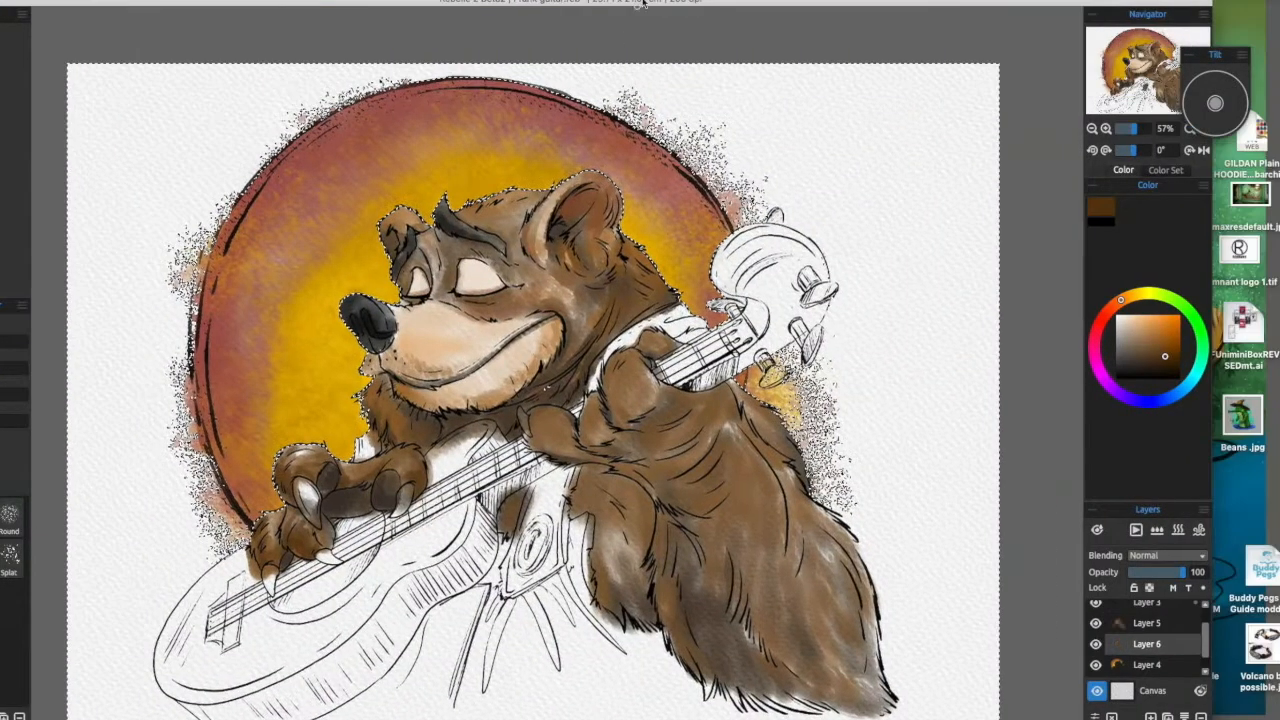
pyautogui.moveTo(641, 3); pyautogui.dragTo(754, 3)
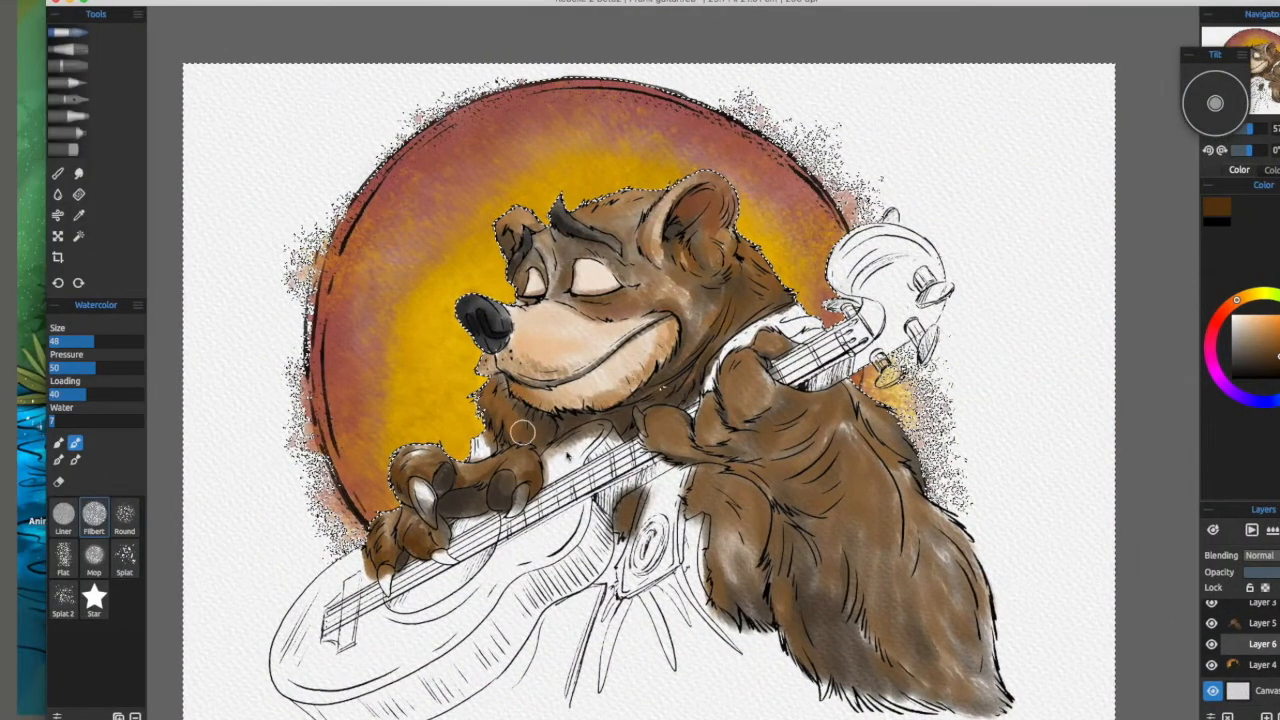
pyautogui.moveTo(653, 2); pyautogui.dragTo(586, 65)
# Step: Enlarge the watercolor brush and wash brown on Layer 6 beneath the arm, shoulder and back fur
pyautogui.press(']')
pyautogui.press(']')
pyautogui.press(']')
pyautogui.press(']')
pyautogui.press(']')
pyautogui.moveTo(682, 346)
pyautogui.mouseDown()
pyautogui.moveTo(597, 376)
pyautogui.moveTo(538, 424)
pyautogui.moveTo(470, 389)
pyautogui.moveTo(410, 407)
pyautogui.mouseUp()
pyautogui.moveTo(505, 345); pyautogui.dragTo(511, 301)
pyautogui.moveTo(564, 397)
pyautogui.mouseDown()
pyautogui.moveTo(609, 296)
pyautogui.moveTo(572, 363)
pyautogui.mouseUp()
pyautogui.moveTo(604, 480); pyautogui.dragTo(630, 432)
pyautogui.moveTo(620, 528)
pyautogui.mouseDown()
pyautogui.moveTo(568, 622)
pyautogui.moveTo(625, 662)
pyautogui.mouseUp()
pyautogui.moveTo(652, 520)
pyautogui.mouseDown()
pyautogui.moveTo(527, 382)
pyautogui.moveTo(554, 409)
pyautogui.moveTo(622, 584)
pyautogui.moveTo(668, 560)
pyautogui.moveTo(636, 486)
pyautogui.moveTo(662, 360)
pyautogui.mouseUp()
pyautogui.moveTo(408, 335)
pyautogui.mouseDown()
pyautogui.moveTo(695, 388)
pyautogui.moveTo(581, 418)
pyautogui.moveTo(534, 384)
pyautogui.mouseUp()
# Step: Extend the brown wash on Layer 6 over the bear's hands, cheek and head fur
pyautogui.scroll(5, 557, 484)
pyautogui.moveTo(200, 440)
pyautogui.mouseDown()
pyautogui.moveTo(277, 490)
pyautogui.moveTo(588, 386)
pyautogui.mouseUp()
pyautogui.moveTo(588, 388); pyautogui.dragTo(574, 419)
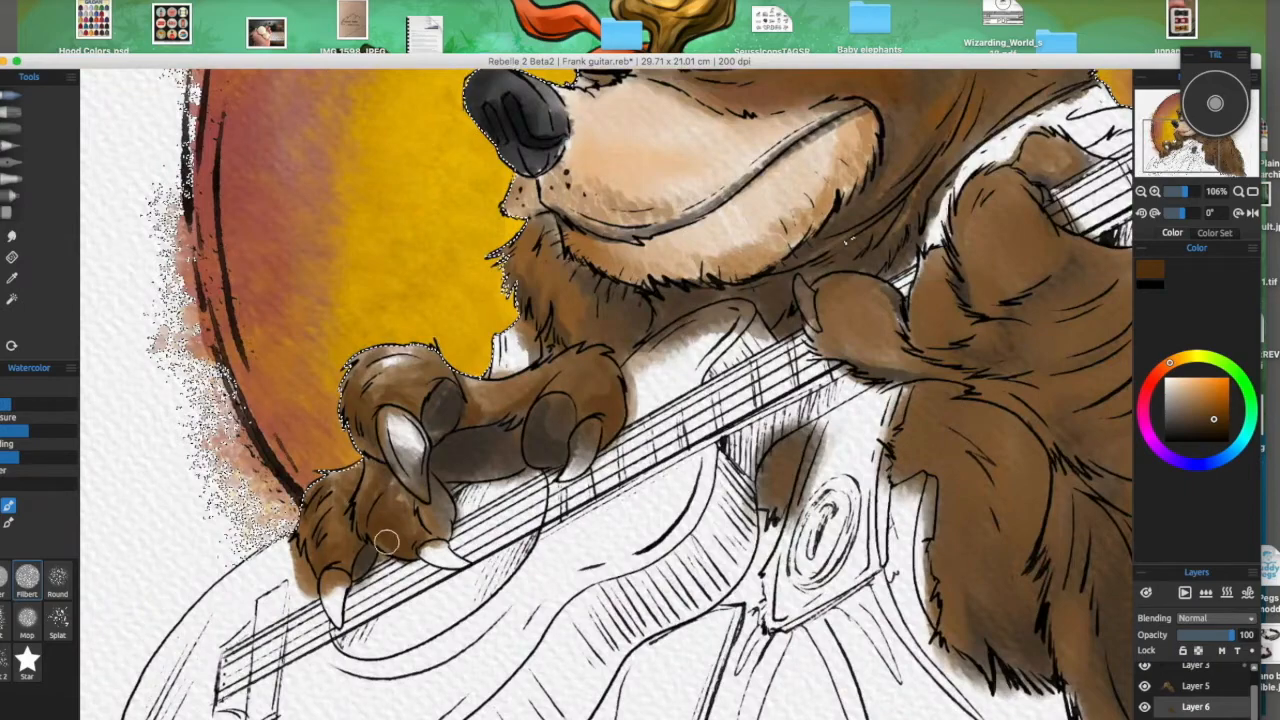
pyautogui.moveTo(590, 140); pyautogui.dragTo(414, 556)
pyautogui.moveTo(505, 393); pyautogui.dragTo(514, 380)
pyautogui.moveTo(422, 330); pyautogui.dragTo(382, 356)
pyautogui.moveTo(514, 380); pyautogui.dragTo(430, 398)
pyautogui.moveTo(648, 276); pyautogui.dragTo(610, 328)
pyautogui.moveTo(506, 423); pyautogui.dragTo(511, 291)
pyautogui.moveTo(450, 264); pyautogui.dragTo(520, 298)
pyautogui.moveTo(591, 378); pyautogui.dragTo(617, 299)
# Step: Sample a pale peach and wash it over the bear's muzzle and chin
pyautogui.keyDown('alt'); pyautogui.click(568, 398); pyautogui.keyUp('alt')
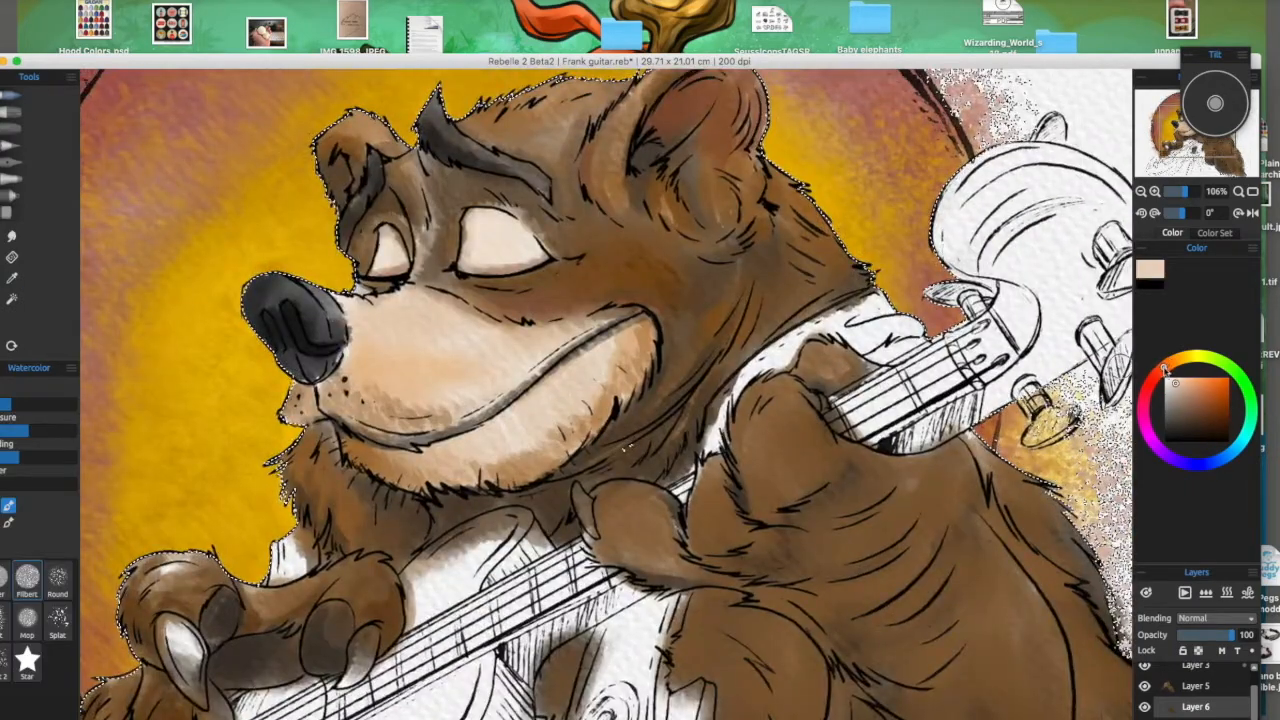
pyautogui.moveTo(414, 397); pyautogui.dragTo(530, 356)
pyautogui.moveTo(386, 332); pyautogui.dragTo(495, 317)
pyautogui.moveTo(446, 452)
pyautogui.mouseDown()
pyautogui.moveTo(550, 404)
pyautogui.moveTo(624, 348)
pyautogui.mouseUp()
pyautogui.moveTo(706, 394)
pyautogui.mouseDown()
pyautogui.moveTo(738, 374)
pyautogui.moveTo(708, 414)
pyautogui.mouseUp()
pyautogui.moveTo(598, 445); pyautogui.dragTo(514, 466)
pyautogui.moveTo(545, 440)
pyautogui.mouseDown()
pyautogui.moveTo(622, 412)
pyautogui.moveTo(418, 584)
pyautogui.mouseUp()
# Step: Sample a near-black brown from the artwork as the shading colour
pyautogui.keyDown('alt'); pyautogui.click(512, 328); pyautogui.keyUp('alt')
pyautogui.moveTo(746, 628); pyautogui.dragTo(770, 233)
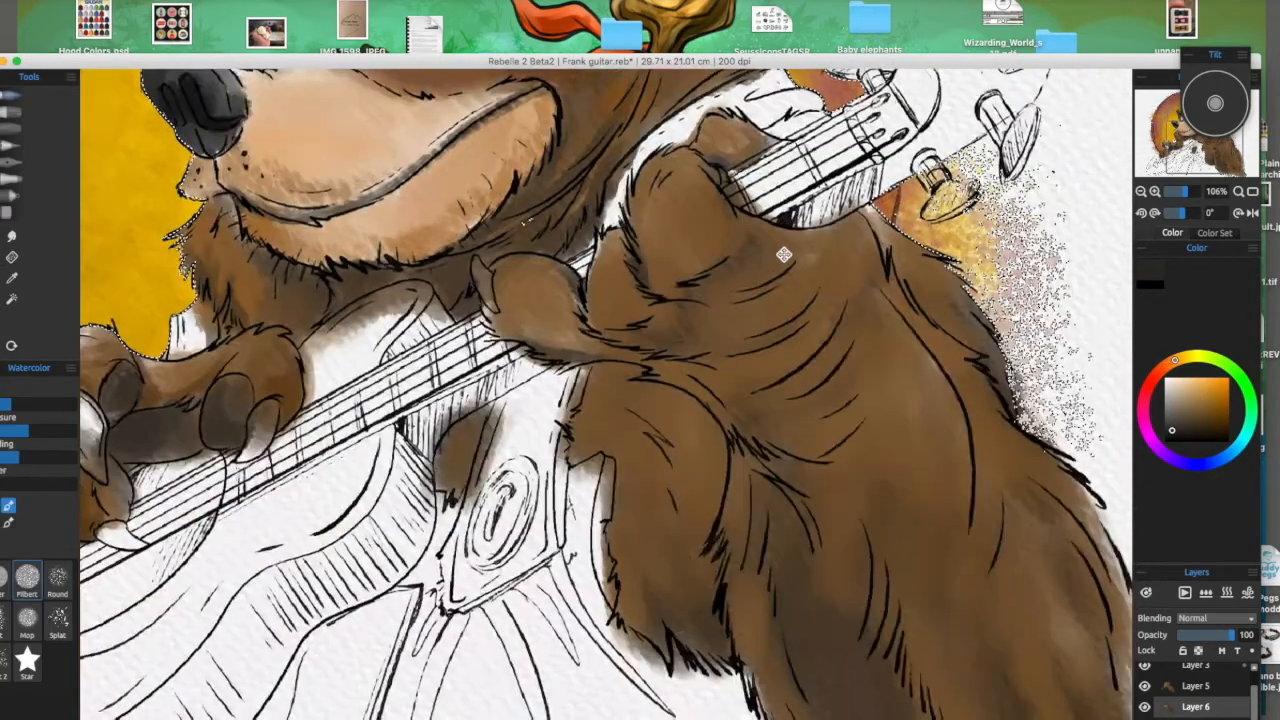
pyautogui.moveTo(649, 530); pyautogui.dragTo(420, 520)
pyautogui.moveTo(963, 403); pyautogui.dragTo(923, 415)
pyautogui.moveTo(429, 437); pyautogui.dragTo(650, 560)
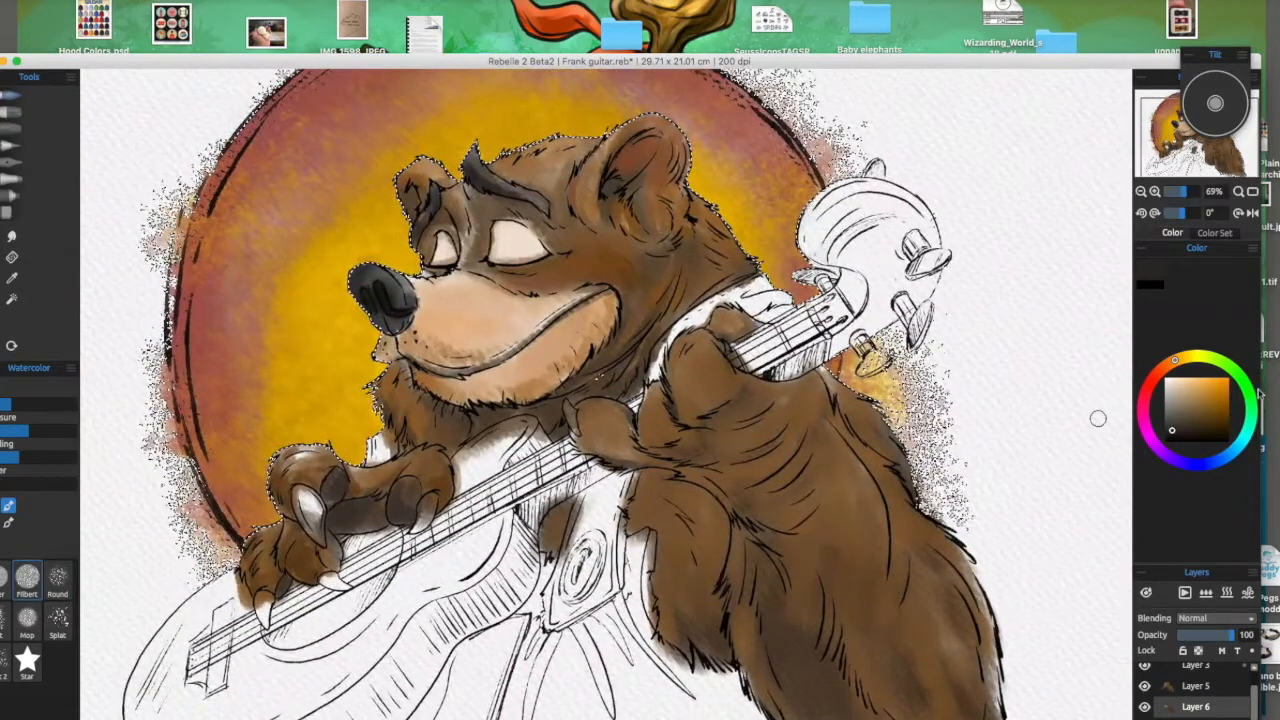
# Step: Merge Layer 5 down into Layer 6 and toggle the merged layer's visibility off and on
pyautogui.click(1222, 688)
pyautogui.moveTo(860, 61); pyautogui.dragTo(797, 0)
pyautogui.click(1169, 716)
pyautogui.click(1081, 623)
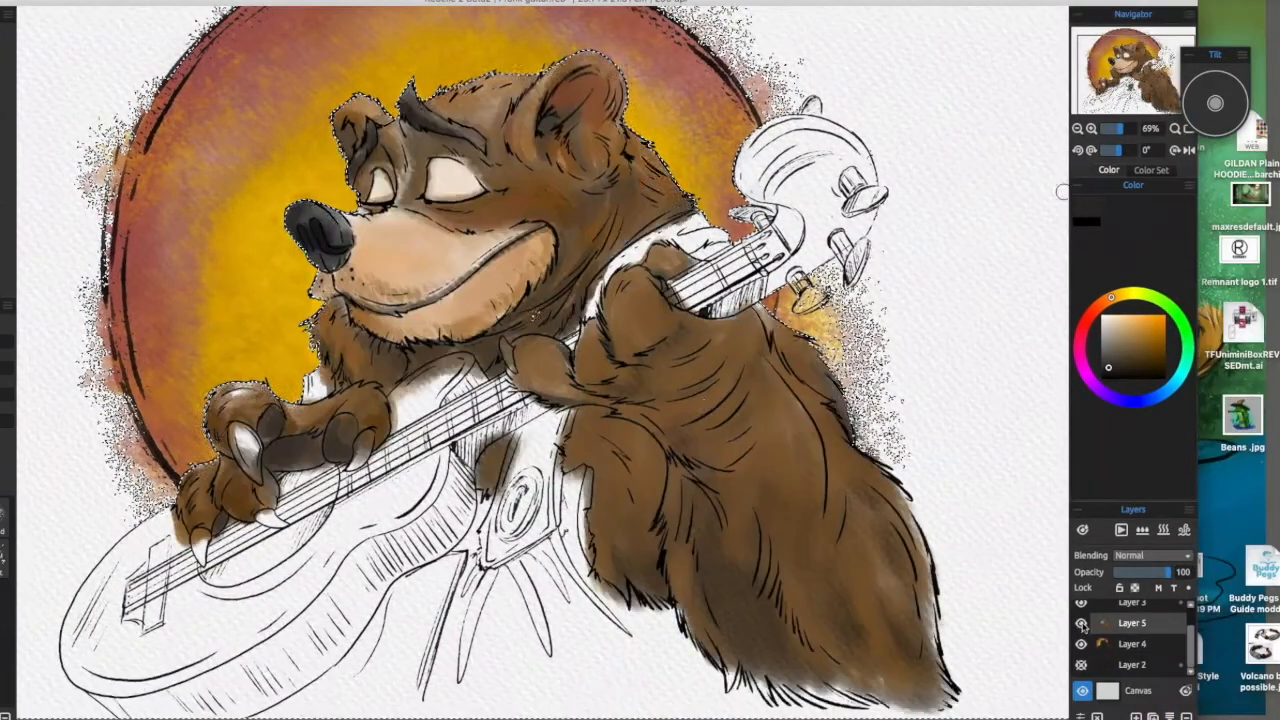
pyautogui.click(1081, 623)
# Step: Shade the fur folds of the fretting arm, shoulder and back with the near-black brown
pyautogui.moveTo(553, 608); pyautogui.dragTo(539, 670)
pyautogui.moveTo(602, 575)
pyautogui.mouseDown()
pyautogui.moveTo(600, 514)
pyautogui.moveTo(632, 524)
pyautogui.mouseUp()
pyautogui.moveTo(639, 488)
pyautogui.mouseDown()
pyautogui.moveTo(511, 491)
pyautogui.moveTo(465, 447)
pyautogui.mouseUp()
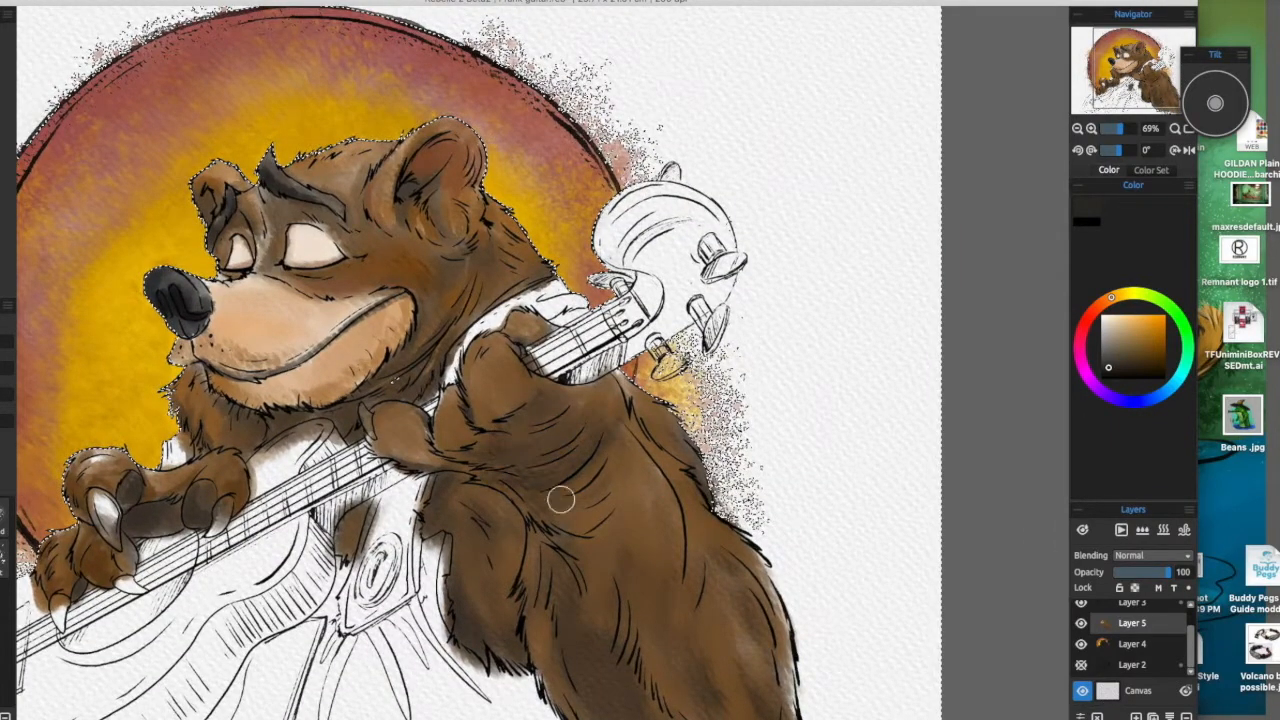
pyautogui.moveTo(561, 499); pyautogui.dragTo(614, 490)
pyautogui.moveTo(700, 534); pyautogui.dragTo(700, 406)
pyautogui.moveTo(585, 400); pyautogui.dragTo(600, 449)
pyautogui.moveTo(680, 430); pyautogui.dragTo(551, 410)
pyautogui.moveTo(551, 385)
pyautogui.mouseDown()
pyautogui.moveTo(546, 506)
pyautogui.moveTo(610, 460)
pyautogui.mouseUp()
pyautogui.moveTo(515, 346); pyautogui.dragTo(675, 467)
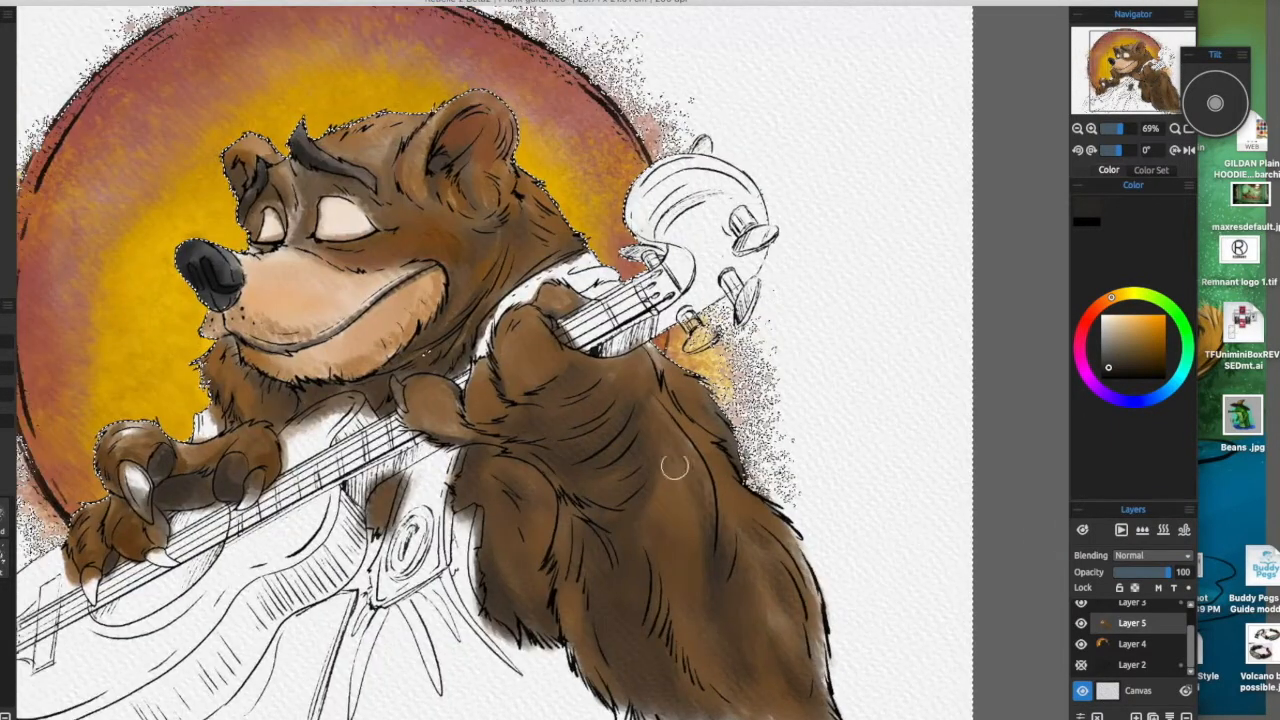
# Step: Darken the underside of the fretting hand's thumb and wrist and the shadow along the cheek
pyautogui.moveTo(508, 392); pyautogui.dragTo(554, 390)
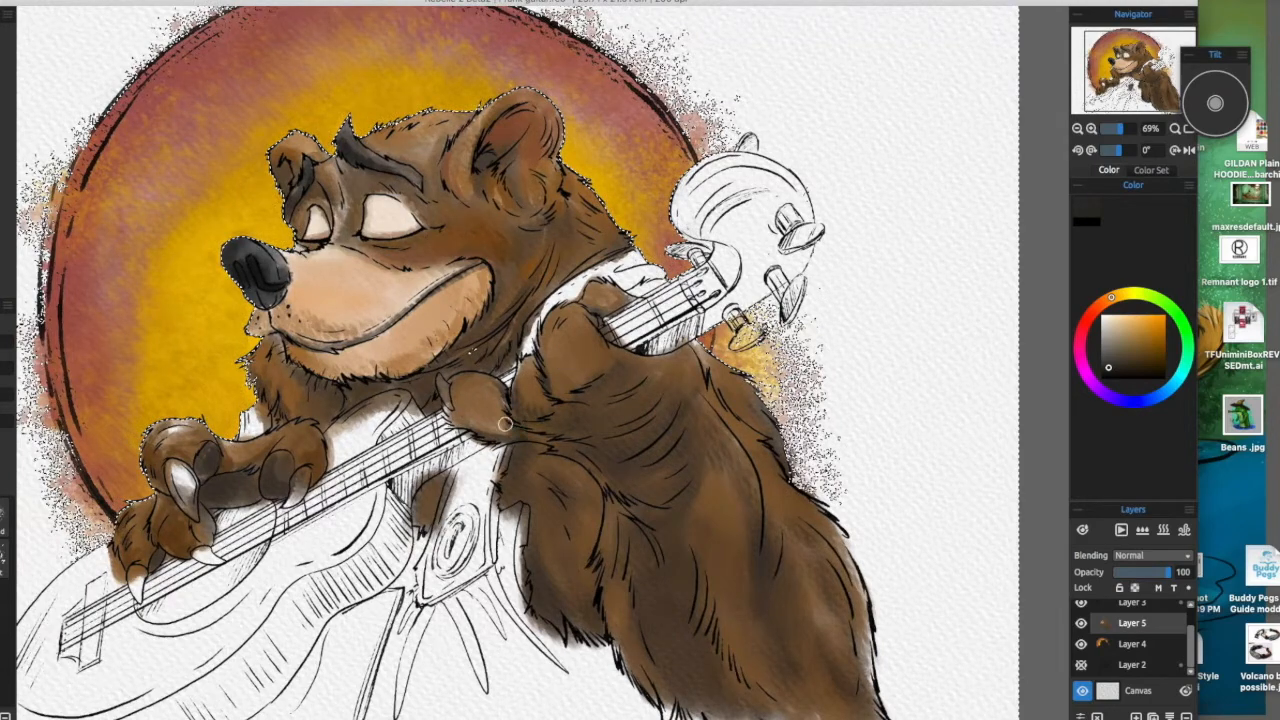
pyautogui.moveTo(564, 425); pyautogui.dragTo(591, 468)
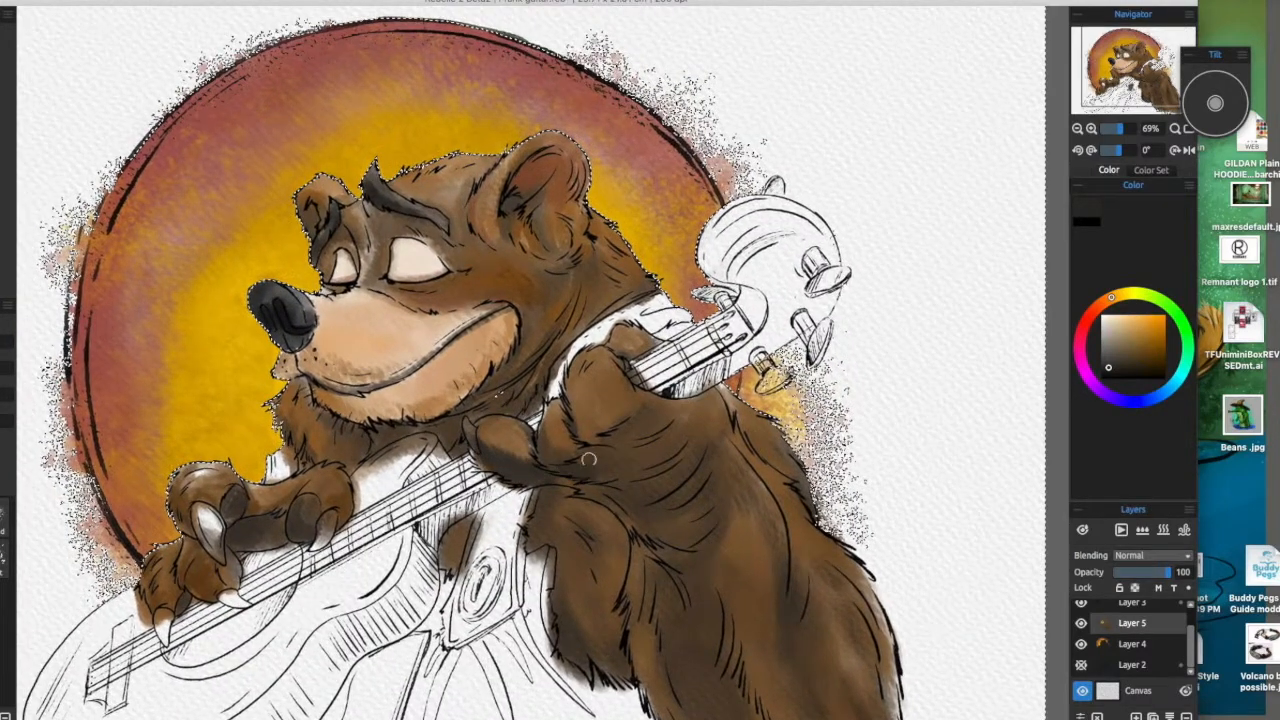
pyautogui.moveTo(507, 386); pyautogui.dragTo(687, 366)
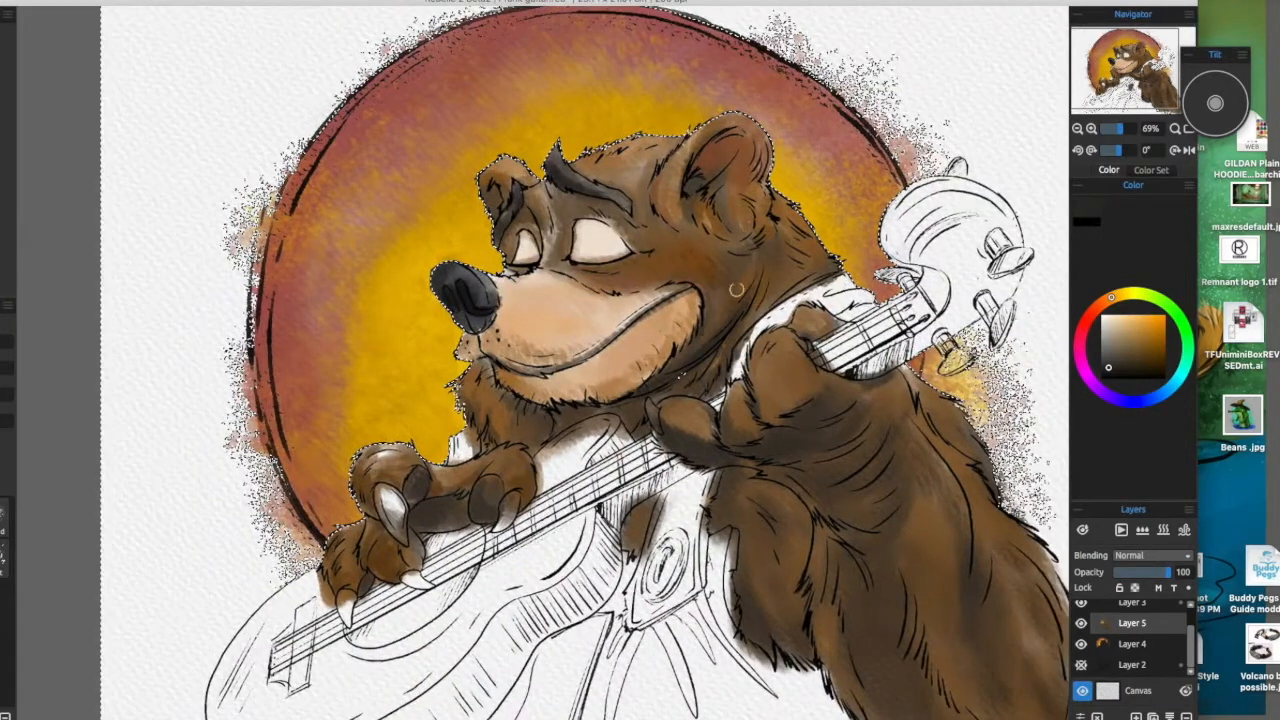
pyautogui.moveTo(676, 446); pyautogui.dragTo(568, 444)
# Step: Add near-black brown shadows to the strumming hand's fingers and forearm
pyautogui.moveTo(769, 600); pyautogui.dragTo(896, 530)
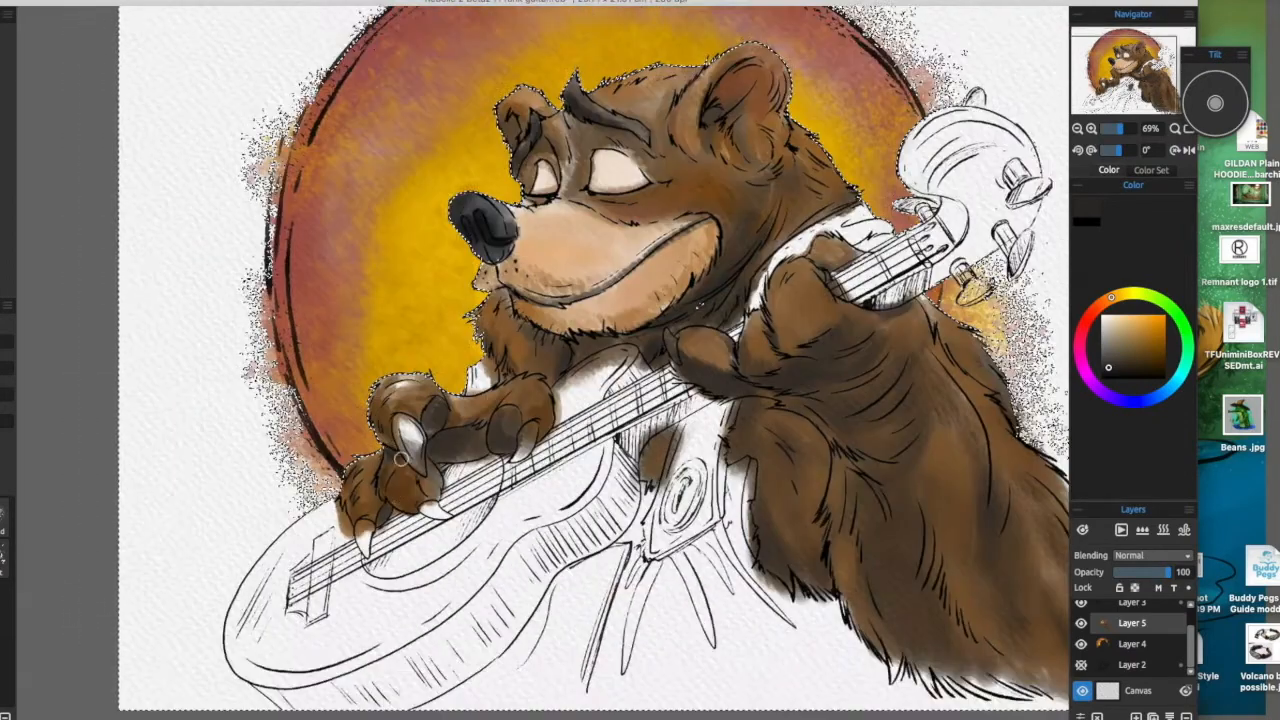
pyautogui.moveTo(359, 514); pyautogui.dragTo(355, 493)
pyautogui.moveTo(551, 410); pyautogui.dragTo(521, 442)
pyautogui.moveTo(856, 397); pyautogui.dragTo(811, 406)
# Step: Clear the selection and darken the neck fur beneath the bear's jaw
pyautogui.press('super+d')
pyautogui.moveTo(676, 435); pyautogui.dragTo(654, 501)
pyautogui.scroll(6, 599, 420)
pyautogui.moveTo(673, 405)
pyautogui.mouseDown()
pyautogui.moveTo(767, 494)
pyautogui.moveTo(575, 457)
pyautogui.mouseUp()
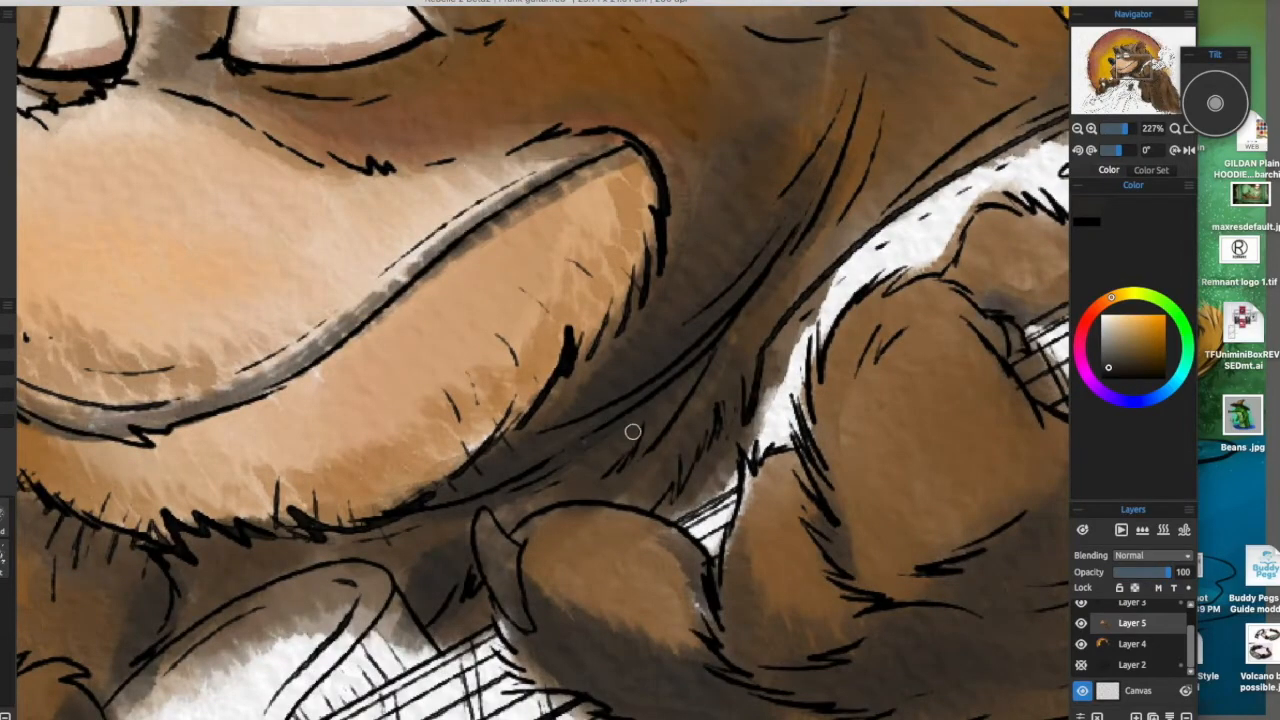
pyautogui.scroll(-10, 633, 432)
pyautogui.click(1012, 2)
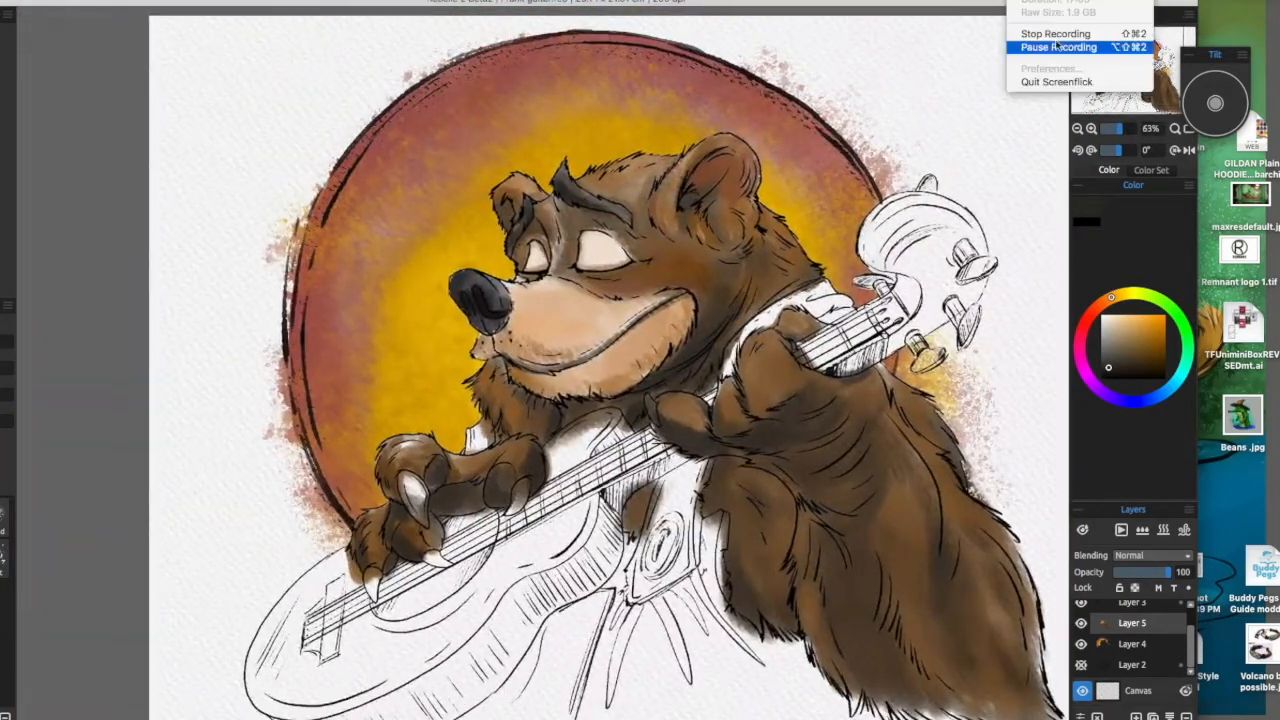
pyautogui.click(1046, 50)
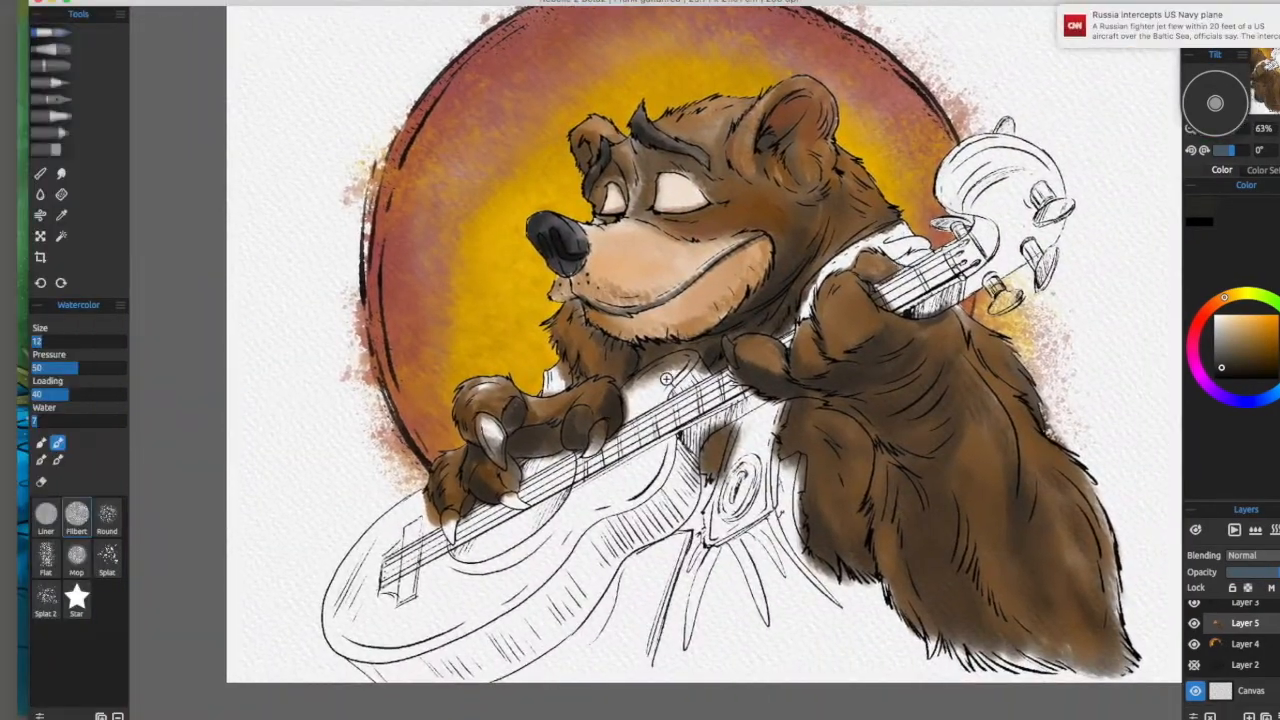
# Step: Erase the brown overspill from the guitar body beneath the chin with the eraser at size 25
pyautogui.scroll(3, 653, 385)
pyautogui.moveTo(674, 402)
pyautogui.mouseDown()
pyautogui.moveTo(734, 343)
pyautogui.moveTo(750, 303)
pyautogui.mouseUp()
pyautogui.press('e')
pyautogui.moveTo(857, 440); pyautogui.dragTo(845, 324)
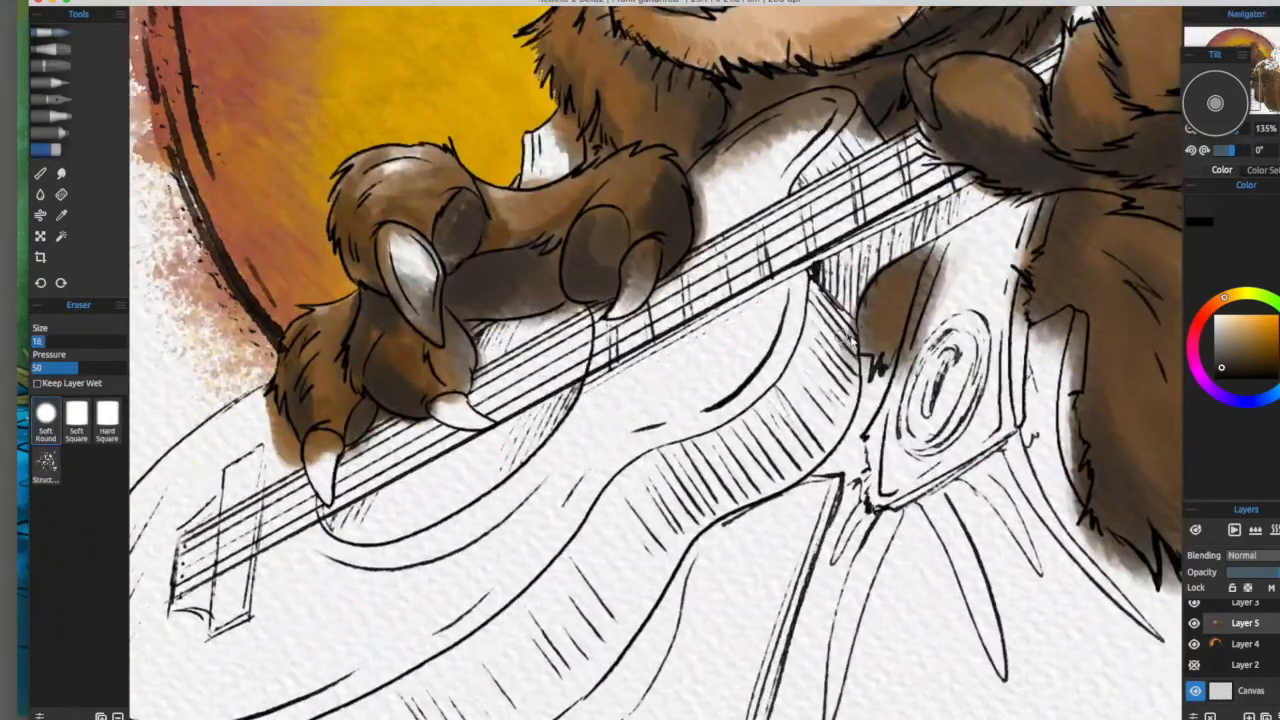
pyautogui.press(']')
pyautogui.moveTo(756, 164); pyautogui.dragTo(728, 359)
pyautogui.moveTo(788, 330); pyautogui.dragTo(726, 342)
pyautogui.moveTo(830, 305); pyautogui.dragTo(711, 311)
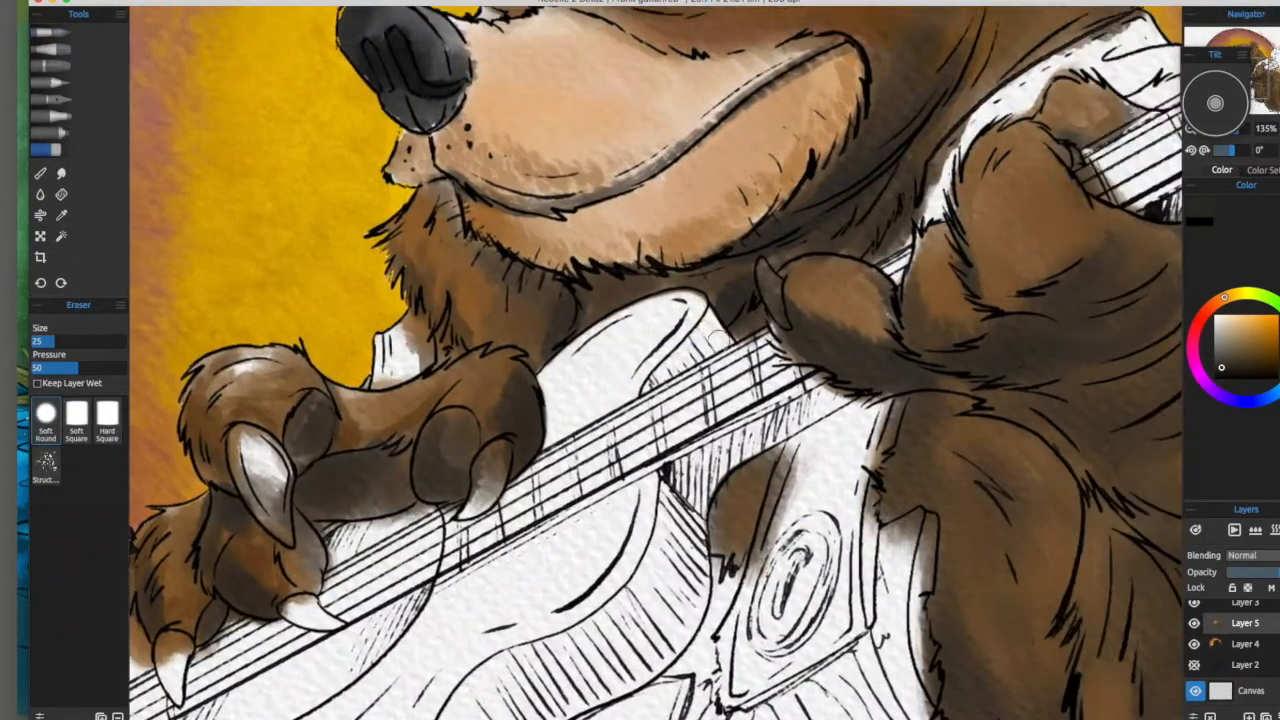
# Step: Reduce the eraser to size 16 and clean the brown overspill off the white collar beside the fretting hand
pyautogui.moveTo(997, 114); pyautogui.dragTo(726, 366)
pyautogui.press('[')
pyautogui.press('[')
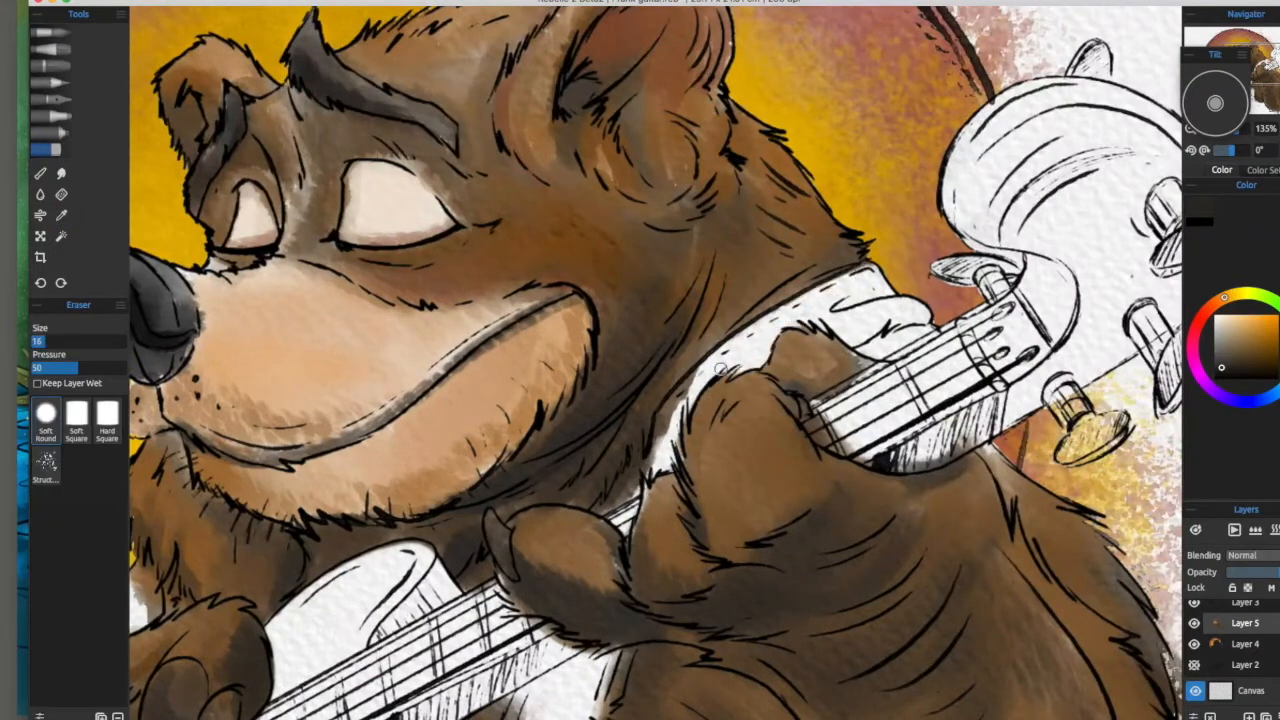
pyautogui.moveTo(890, 439); pyautogui.dragTo(715, 451)
pyautogui.moveTo(810, 443); pyautogui.dragTo(641, 468)
pyautogui.moveTo(560, 460); pyautogui.dragTo(1045, 237)
pyautogui.moveTo(600, 400); pyautogui.dragTo(971, 272)
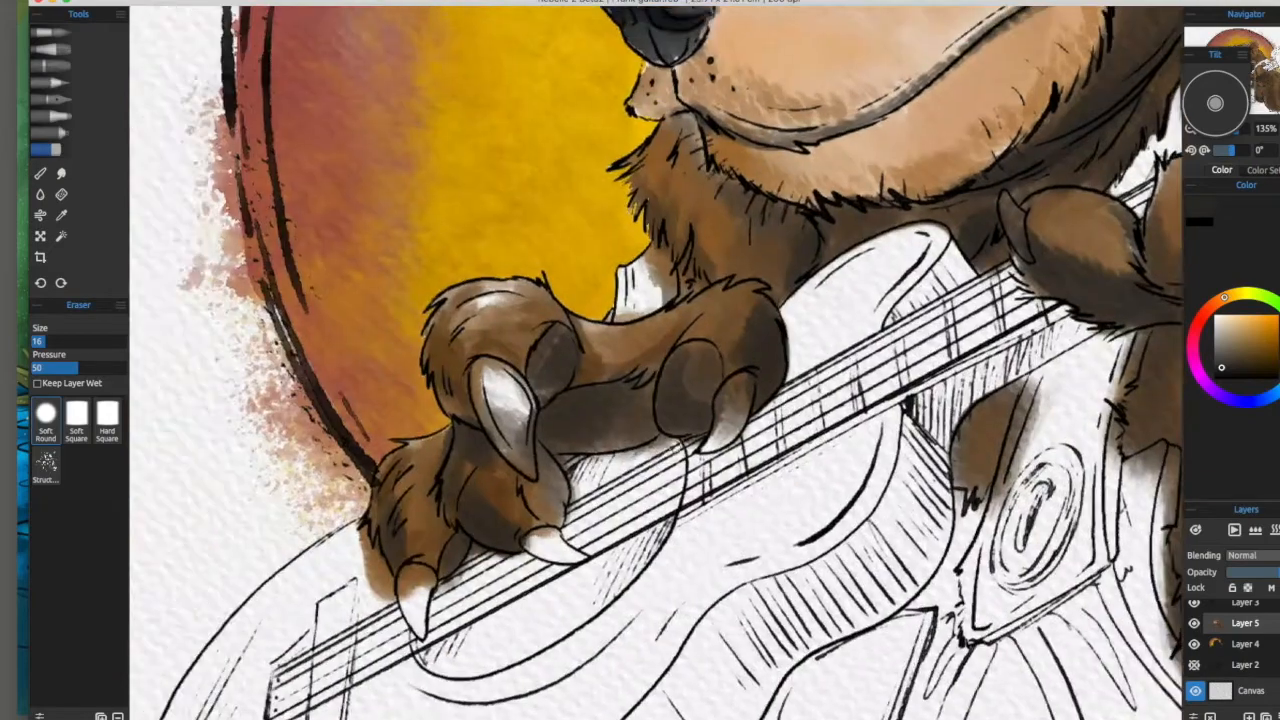
# Step: Erase the brown overspill from the collar beside the neck fur and around the strumming hand's outer edge
pyautogui.moveTo(478, 550); pyautogui.dragTo(551, 441)
pyautogui.moveTo(447, 455); pyautogui.dragTo(197, 675)
pyautogui.moveTo(897, 580); pyautogui.dragTo(687, 440)
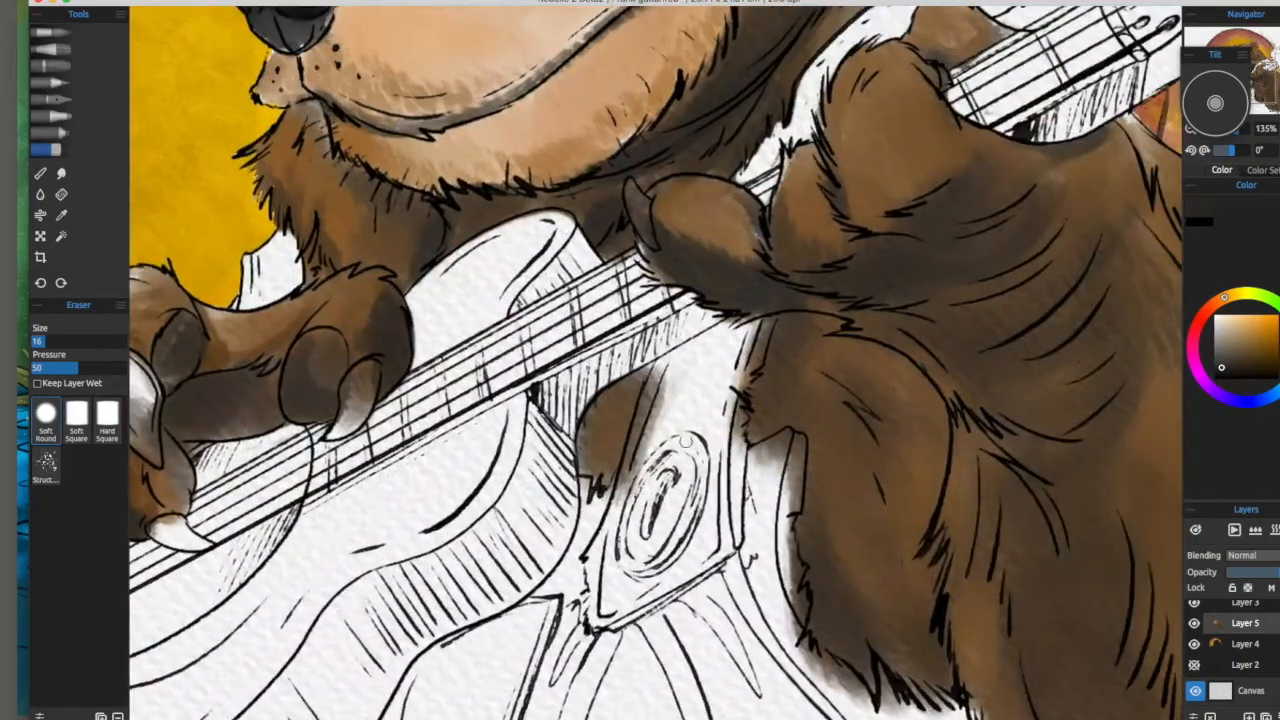
# Step: Erase the brown overspill around the oval ornament, the hanging arm and the lower fur edge
pyautogui.moveTo(864, 546)
pyautogui.mouseDown()
pyautogui.moveTo(706, 591)
pyautogui.moveTo(664, 478)
pyautogui.mouseUp()
pyautogui.moveTo(566, 256); pyautogui.dragTo(542, 312)
pyautogui.moveTo(646, 371); pyautogui.dragTo(624, 315)
pyautogui.moveTo(568, 314); pyautogui.dragTo(577, 376)
pyautogui.moveTo(566, 333); pyautogui.dragTo(538, 340)
pyautogui.moveTo(643, 432); pyautogui.dragTo(610, 261)
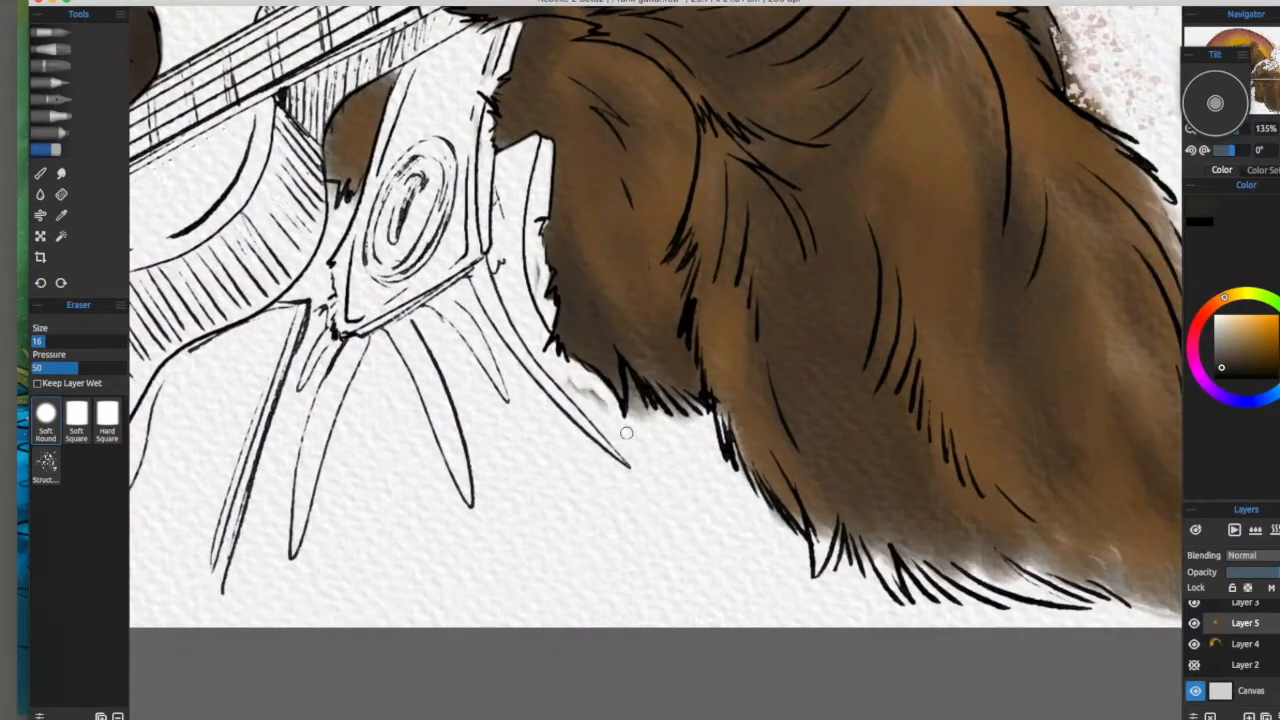
pyautogui.moveTo(572, 382); pyautogui.dragTo(604, 407)
pyautogui.moveTo(730, 409); pyautogui.dragTo(668, 409)
# Step: Darken the strumming hand's white claws with sampled dark brown using a size 12 watercolor brush, and clean around them with the eraser
pyautogui.moveTo(940, 110); pyautogui.dragTo(618, 475)
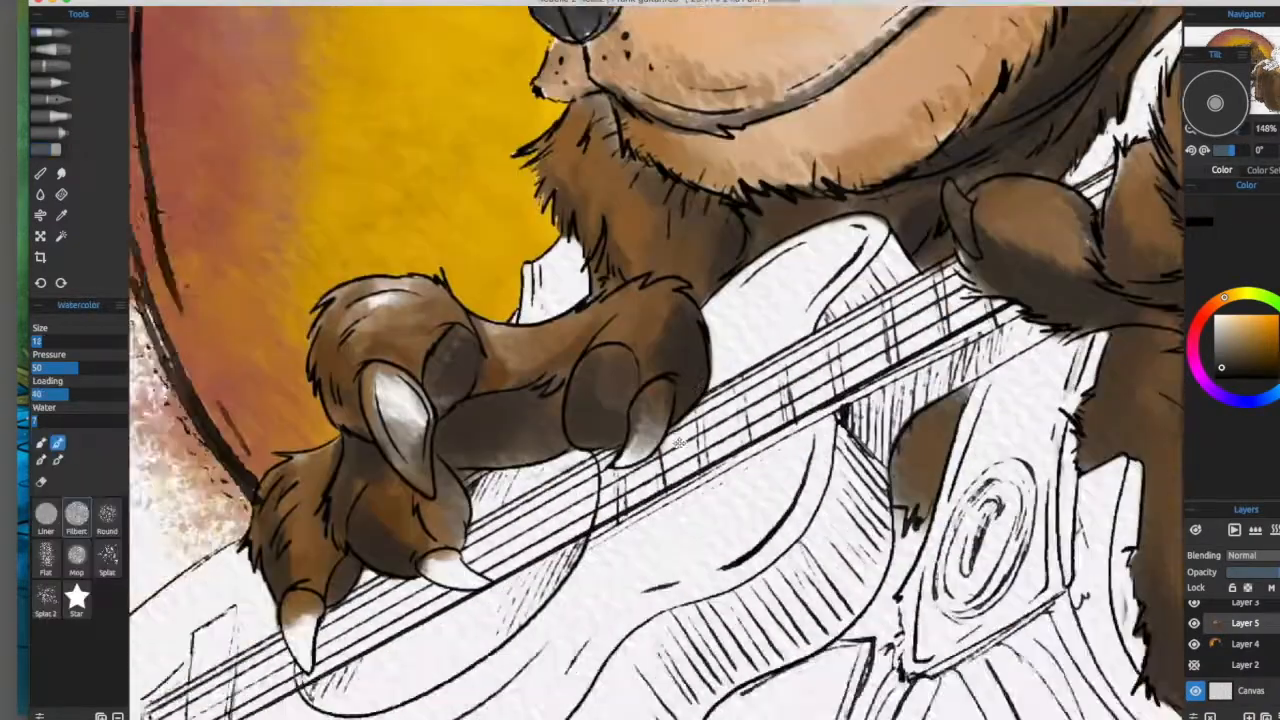
pyautogui.moveTo(679, 443); pyautogui.dragTo(757, 440)
pyautogui.keyDown('alt'); pyautogui.click(508, 412); pyautogui.keyUp('alt')
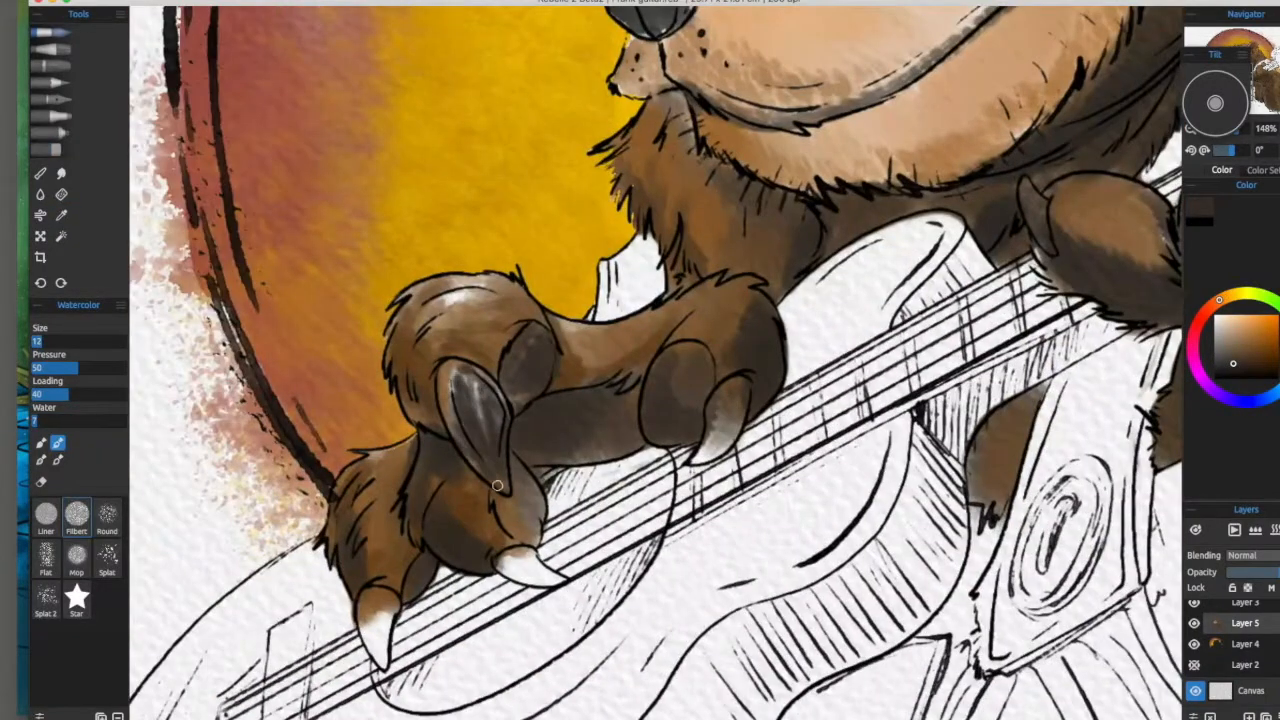
pyautogui.moveTo(687, 472); pyautogui.dragTo(677, 448)
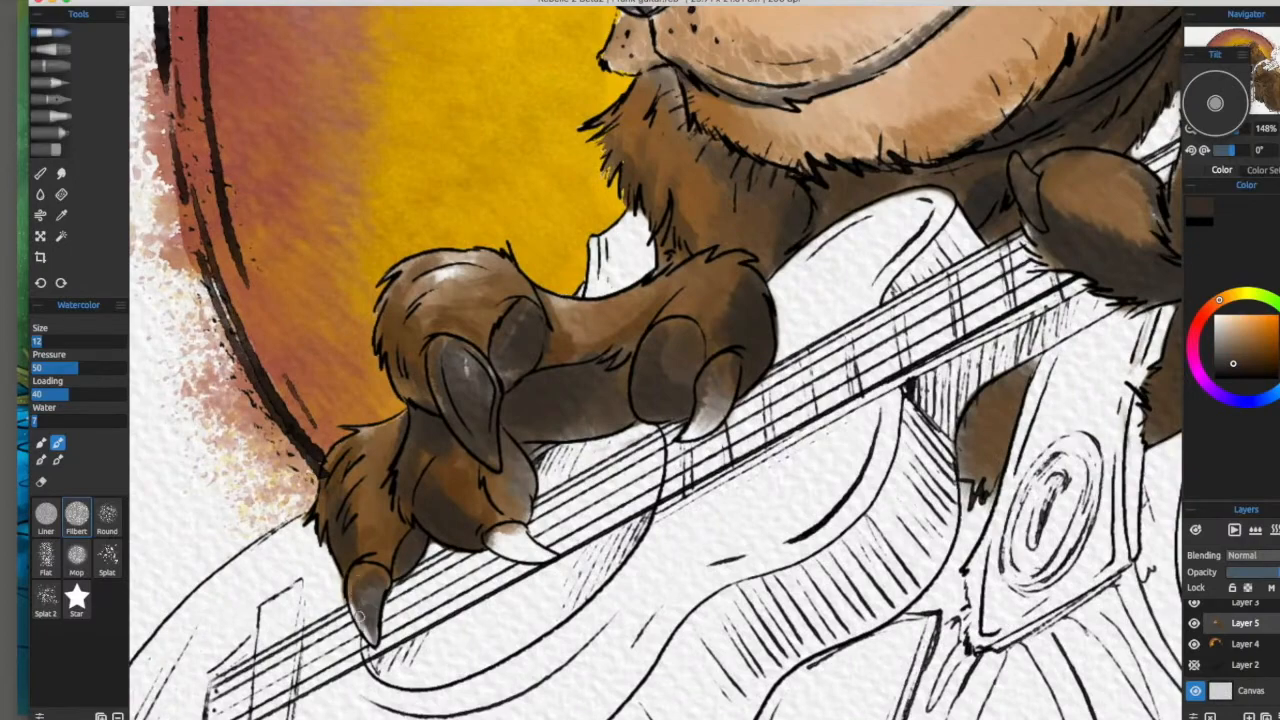
pyautogui.moveTo(707, 372); pyautogui.dragTo(621, 358)
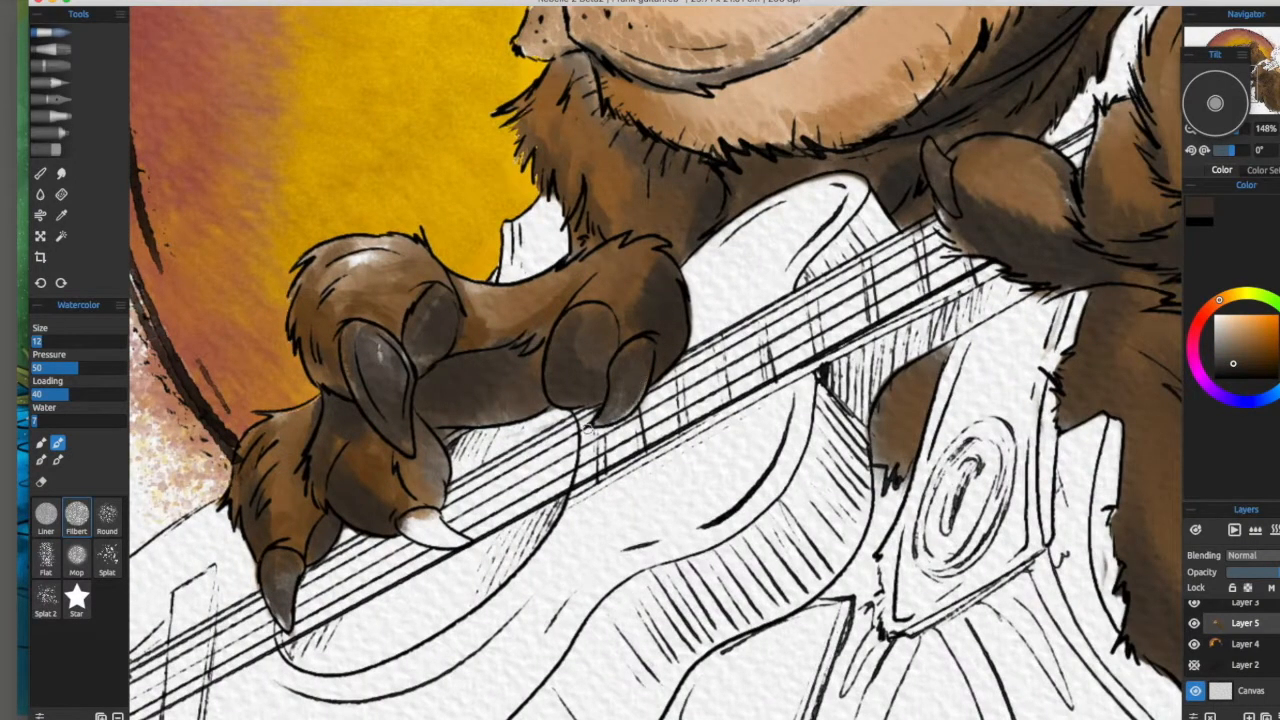
pyautogui.moveTo(587, 429); pyautogui.dragTo(609, 401)
pyautogui.moveTo(1160, 240); pyautogui.dragTo(854, 380)
pyautogui.moveTo(480, 560); pyautogui.dragTo(841, 421)
pyautogui.moveTo(307, 643); pyautogui.dragTo(527, 500)
pyautogui.click(50, 149)
pyautogui.moveTo(832, 323)
pyautogui.mouseDown()
pyautogui.moveTo(651, 525)
pyautogui.moveTo(643, 455)
pyautogui.mouseUp()
pyautogui.scroll(-5, 651, 525)
# Step: Add a new layer beneath the brown fur layers and set the watercolor brush to size 21
pyautogui.click(1250, 646)
pyautogui.click(1252, 712)
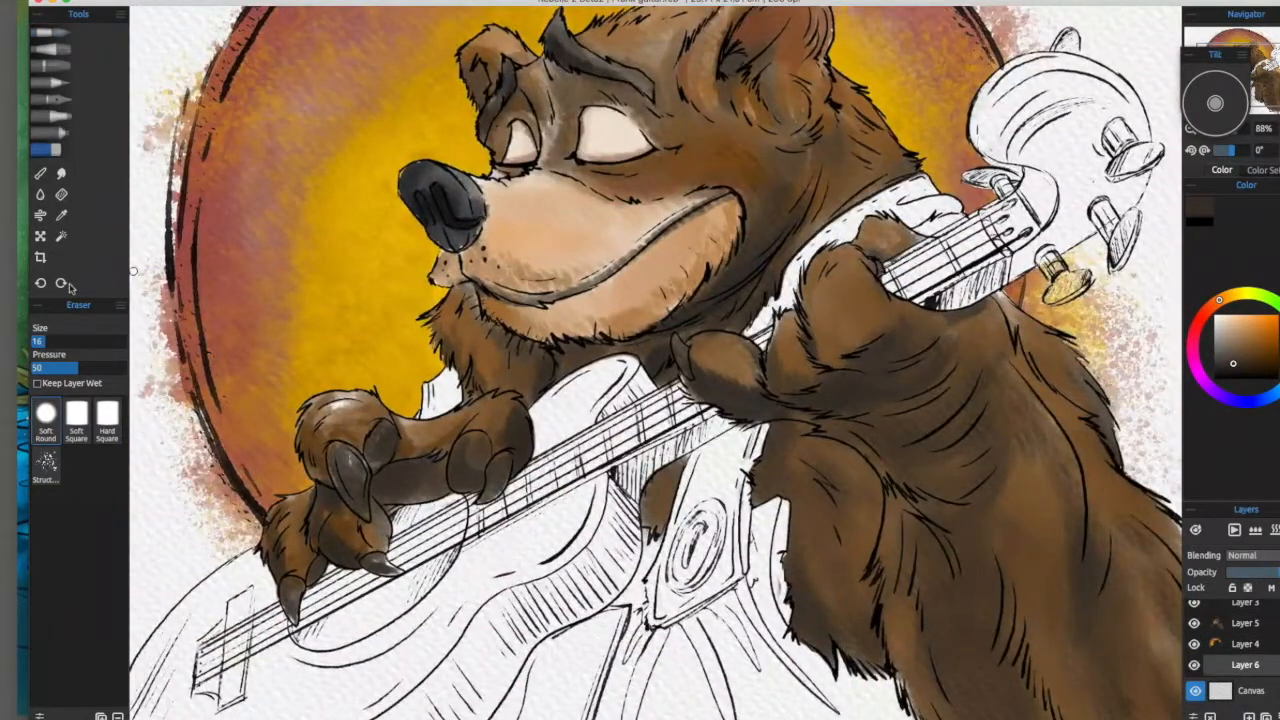
pyautogui.click(50, 33)
pyautogui.click(1276, 393)
pyautogui.click(1244, 330)
pyautogui.moveTo(650, 300)
pyautogui.mouseDown()
pyautogui.moveTo(624, 363)
pyautogui.moveTo(630, 349)
pyautogui.mouseUp()
pyautogui.click(43, 342)
# Step: On the upper fur layer, touch up the fretting hand and arm with brown sampled from the hand
pyautogui.click(1245, 623)
pyautogui.press('alt')
pyautogui.keyDown('alt'); pyautogui.click(815, 344); pyautogui.keyUp('alt')
pyautogui.moveTo(878, 302); pyautogui.dragTo(922, 291)
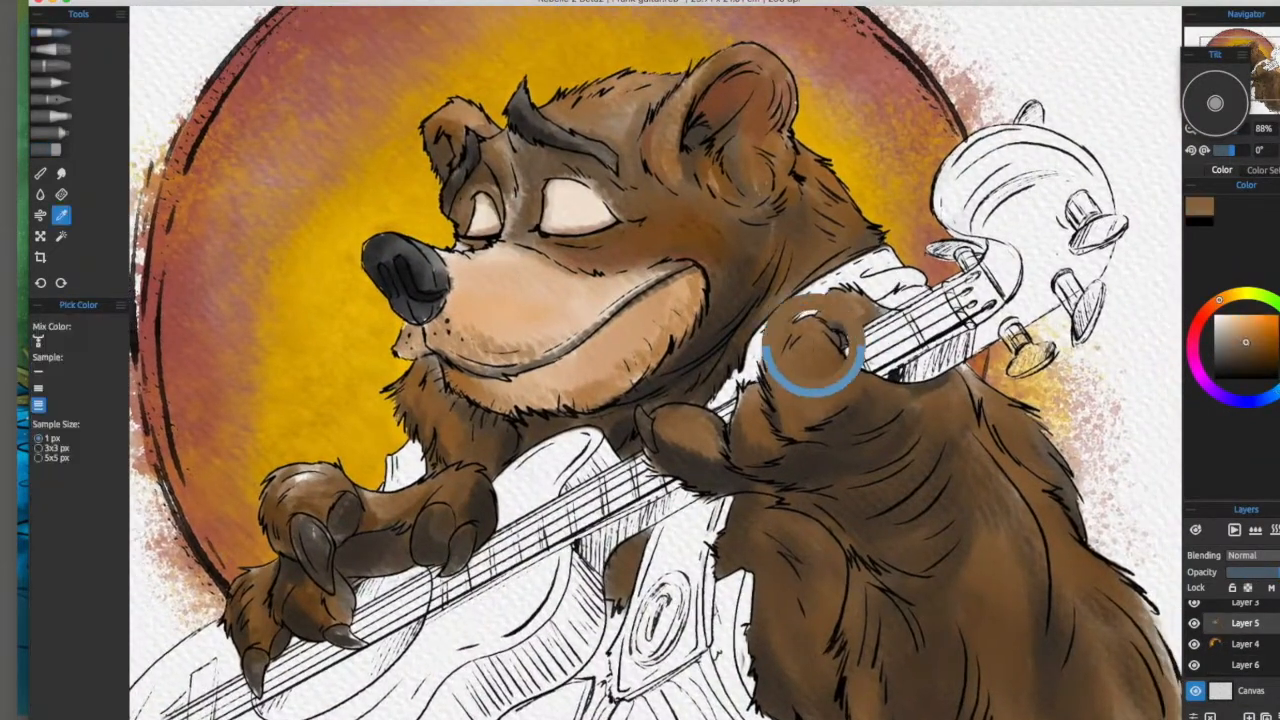
pyautogui.moveTo(900, 350); pyautogui.dragTo(700, 402)
pyautogui.moveTo(748, 420); pyautogui.dragTo(768, 438)
pyautogui.moveTo(629, 546)
pyautogui.mouseDown()
pyautogui.moveTo(829, 494)
pyautogui.moveTo(832, 244)
pyautogui.mouseUp()
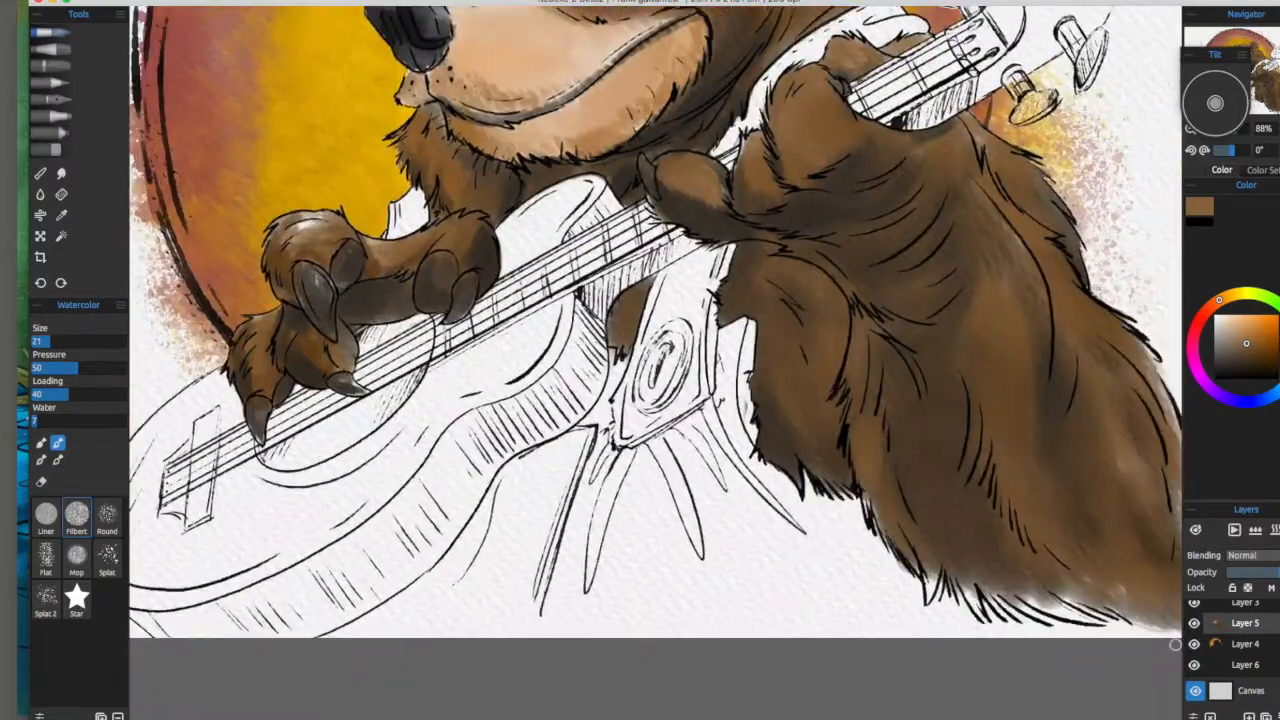
# Step: On the new layer below the fur, paint the collar around the neck medium blue, including the small part beside the strumming hand
pyautogui.click(1246, 665)
pyautogui.click(1277, 391)
pyautogui.click(1257, 337)
pyautogui.moveTo(640, 300)
pyautogui.mouseDown()
pyautogui.moveTo(603, 431)
pyautogui.moveTo(711, 468)
pyautogui.mouseUp()
pyautogui.moveTo(482, 358); pyautogui.dragTo(472, 408)
pyautogui.moveTo(901, 481)
pyautogui.mouseDown()
pyautogui.moveTo(885, 521)
pyautogui.moveTo(743, 471)
pyautogui.moveTo(719, 559)
pyautogui.mouseUp()
pyautogui.moveTo(732, 263); pyautogui.dragTo(618, 381)
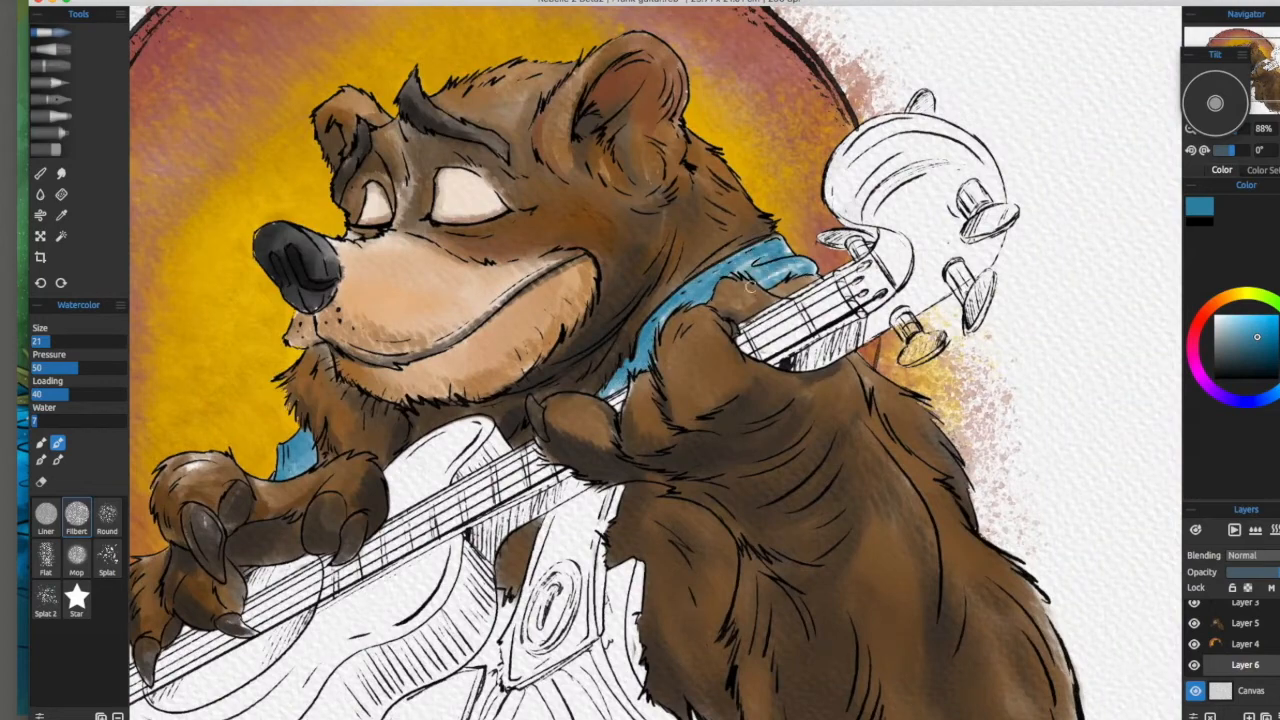
pyautogui.moveTo(721, 447)
pyautogui.mouseDown()
pyautogui.moveTo(833, 385)
pyautogui.moveTo(791, 411)
pyautogui.moveTo(766, 366)
pyautogui.mouseUp()
# Step: Sample the collar's blue and paint the garment's strap and the area around the oval ornament
pyautogui.keyDown('alt'); pyautogui.click(719, 247); pyautogui.keyUp('alt')
pyautogui.moveTo(650, 432); pyautogui.dragTo(651, 306)
pyautogui.moveTo(600, 310); pyautogui.dragTo(557, 470)
pyautogui.moveTo(620, 318)
pyautogui.mouseDown()
pyautogui.moveTo(590, 392)
pyautogui.moveTo(628, 455)
pyautogui.mouseUp()
pyautogui.moveTo(668, 395)
pyautogui.mouseDown()
pyautogui.moveTo(676, 512)
pyautogui.moveTo(625, 462)
pyautogui.mouseUp()
pyautogui.moveTo(660, 480); pyautogui.dragTo(716, 292)
pyautogui.moveTo(568, 304)
pyautogui.mouseDown()
pyautogui.moveTo(388, 470)
pyautogui.moveTo(592, 484)
pyautogui.moveTo(888, 462)
pyautogui.mouseUp()
pyautogui.moveTo(858, 312)
pyautogui.mouseDown()
pyautogui.moveTo(864, 390)
pyautogui.moveTo(777, 383)
pyautogui.moveTo(960, 32)
pyautogui.mouseUp()
pyautogui.moveTo(434, 454)
pyautogui.mouseDown()
pyautogui.moveTo(509, 450)
pyautogui.moveTo(564, 429)
pyautogui.moveTo(643, 481)
pyautogui.moveTo(767, 473)
pyautogui.moveTo(885, 461)
pyautogui.mouseUp()
pyautogui.moveTo(890, 153)
pyautogui.mouseDown()
pyautogui.moveTo(1006, 437)
pyautogui.moveTo(980, 361)
pyautogui.mouseUp()
pyautogui.moveTo(714, 440); pyautogui.dragTo(660, 500)
# Step: Continue the blue over the pleated folds below the oval ornament, between the guitar and the arm fur
pyautogui.moveTo(700, 500)
pyautogui.mouseDown()
pyautogui.moveTo(616, 498)
pyautogui.moveTo(605, 656)
pyautogui.mouseUp()
pyautogui.moveTo(674, 514); pyautogui.dragTo(712, 612)
pyautogui.moveTo(706, 494); pyautogui.dragTo(740, 556)
pyautogui.moveTo(724, 396); pyautogui.dragTo(802, 576)
pyautogui.moveTo(815, 414); pyautogui.dragTo(785, 418)
pyautogui.moveTo(697, 466); pyautogui.dragTo(714, 324)
pyautogui.moveTo(698, 324)
pyautogui.mouseDown()
pyautogui.moveTo(636, 384)
pyautogui.moveTo(675, 395)
pyautogui.mouseUp()
pyautogui.moveTo(702, 336); pyautogui.dragTo(664, 392)
pyautogui.moveTo(650, 446)
pyautogui.mouseDown()
pyautogui.moveTo(636, 486)
pyautogui.moveTo(714, 411)
pyautogui.mouseUp()
pyautogui.moveTo(632, 466); pyautogui.dragTo(600, 600)
# Step: Enlarge the watercolor brush to 49 and fill the garment's lower part with blue up to the guitar's edge
pyautogui.press(']')
pyautogui.moveTo(608, 436); pyautogui.dragTo(506, 554)
pyautogui.moveTo(616, 424); pyautogui.dragTo(460, 590)
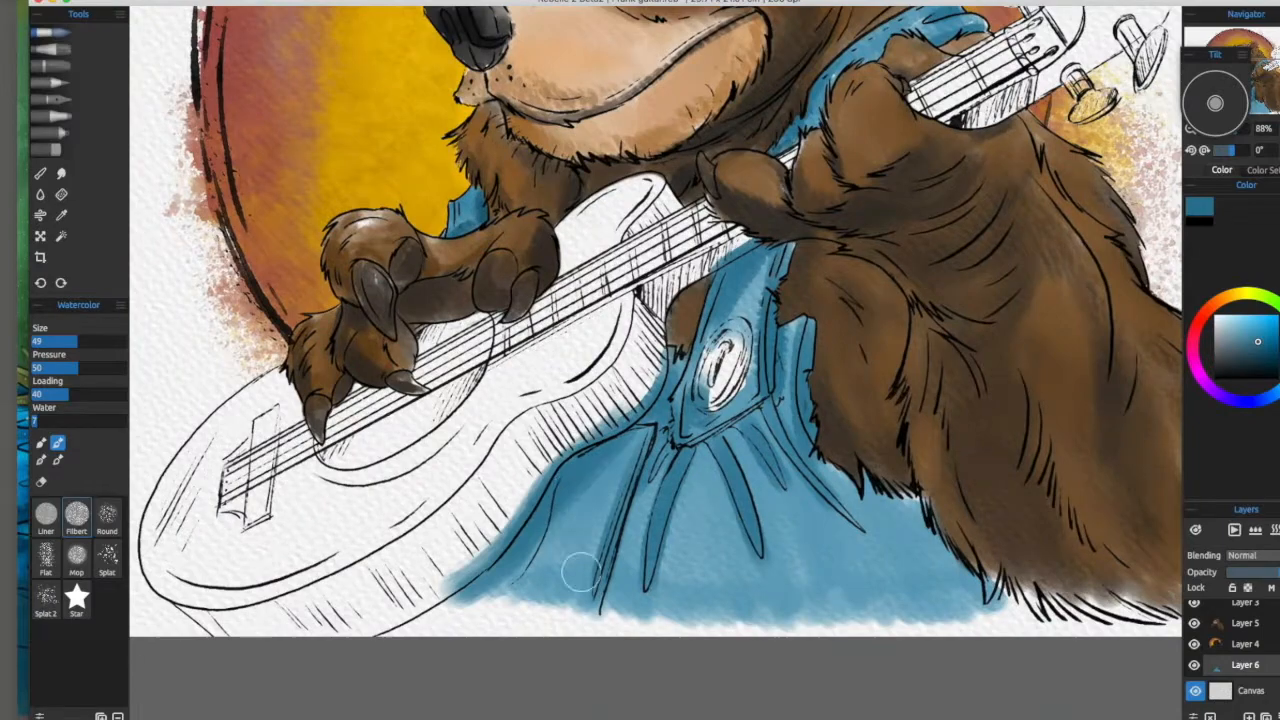
pyautogui.moveTo(580, 574); pyautogui.dragTo(412, 532)
# Step: Shade the garment's folds and the area beside the hanging arm fur with a darker blue
pyautogui.keyDown('alt'); pyautogui.click(532, 477); pyautogui.keyUp('alt')
pyautogui.moveTo(513, 450); pyautogui.dragTo(549, 550)
pyautogui.moveTo(608, 452)
pyautogui.mouseDown()
pyautogui.moveTo(634, 530)
pyautogui.moveTo(740, 548)
pyautogui.mouseUp()
pyautogui.moveTo(894, 385); pyautogui.dragTo(820, 341)
pyautogui.moveTo(642, 402); pyautogui.dragTo(760, 518)
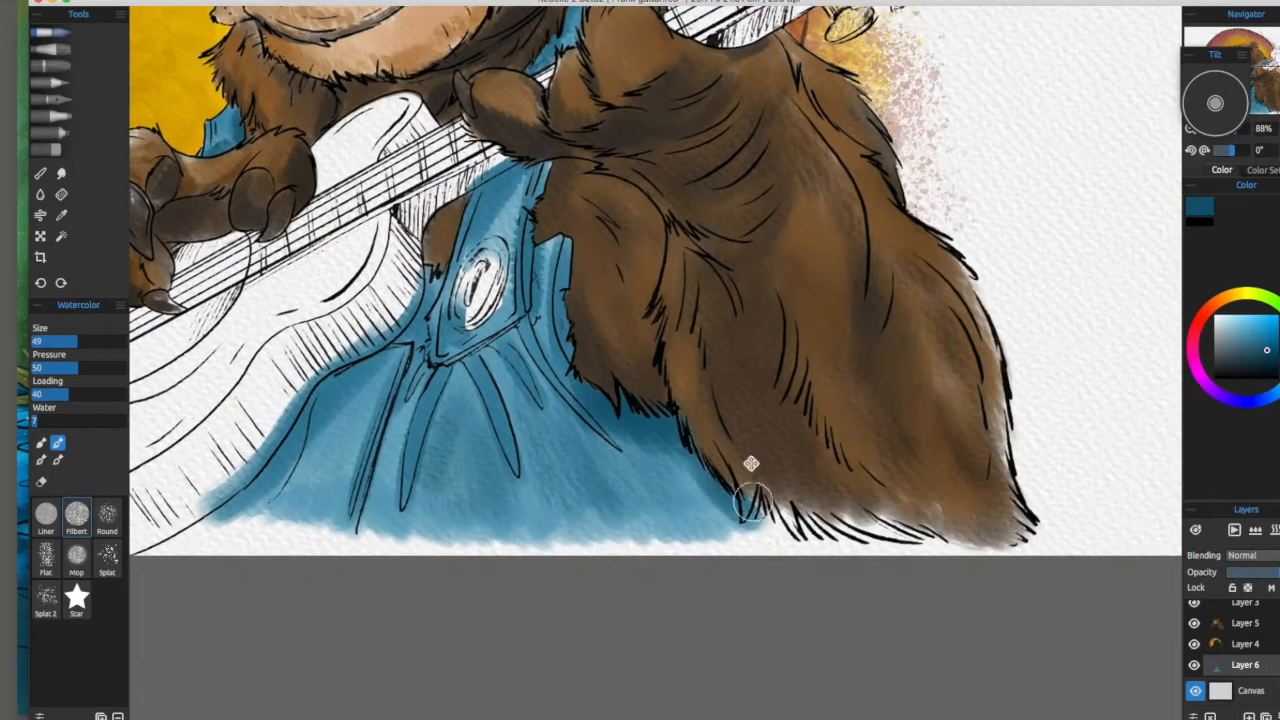
pyautogui.moveTo(544, 180); pyautogui.dragTo(756, 416)
pyautogui.moveTo(738, 538); pyautogui.dragTo(749, 396)
# Step: Deepen the dark blue shadows in the pleats and around the oval ornament
pyautogui.moveTo(737, 361); pyautogui.dragTo(680, 443)
pyautogui.moveTo(749, 411); pyautogui.dragTo(678, 463)
pyautogui.moveTo(680, 464)
pyautogui.mouseDown()
pyautogui.moveTo(635, 344)
pyautogui.moveTo(553, 487)
pyautogui.mouseUp()
pyautogui.moveTo(639, 339); pyautogui.dragTo(610, 449)
pyautogui.moveTo(653, 337)
pyautogui.mouseDown()
pyautogui.moveTo(695, 433)
pyautogui.moveTo(702, 378)
pyautogui.mouseUp()
pyautogui.moveTo(693, 315); pyautogui.dragTo(739, 373)
# Step: Glaze bright teal over the blue garment and collar on a new layer with Color blending, using brush size 53
pyautogui.moveTo(714, 142)
pyautogui.mouseDown()
pyautogui.moveTo(738, 313)
pyautogui.moveTo(615, 510)
pyautogui.mouseUp()
pyautogui.moveTo(305, 484); pyautogui.dragTo(564, 297)
pyautogui.scroll(-5, 600, 385)
pyautogui.scroll(5, 660, 335)
pyautogui.click(1020, 1)
pyautogui.click(1062, 53)
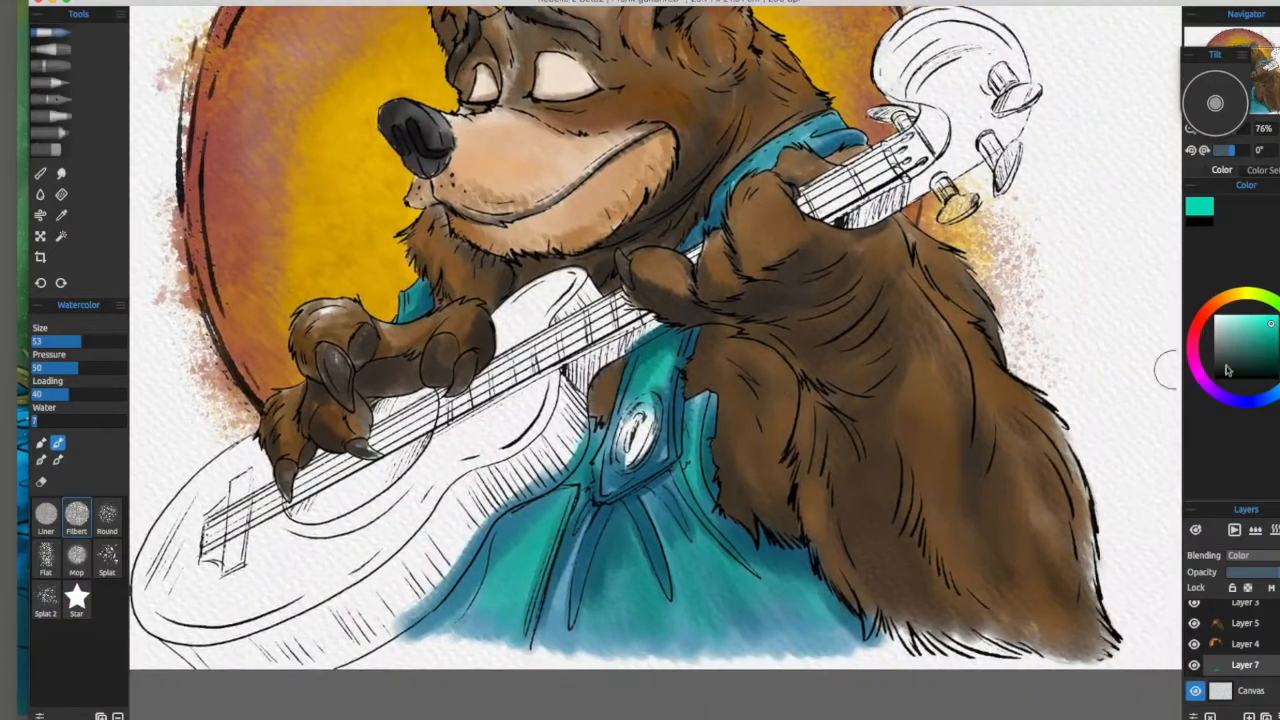
# Step: Glaze muted purple over the garment's shaded folds and outer edges on the Color blending layer
pyautogui.click(1232, 400)
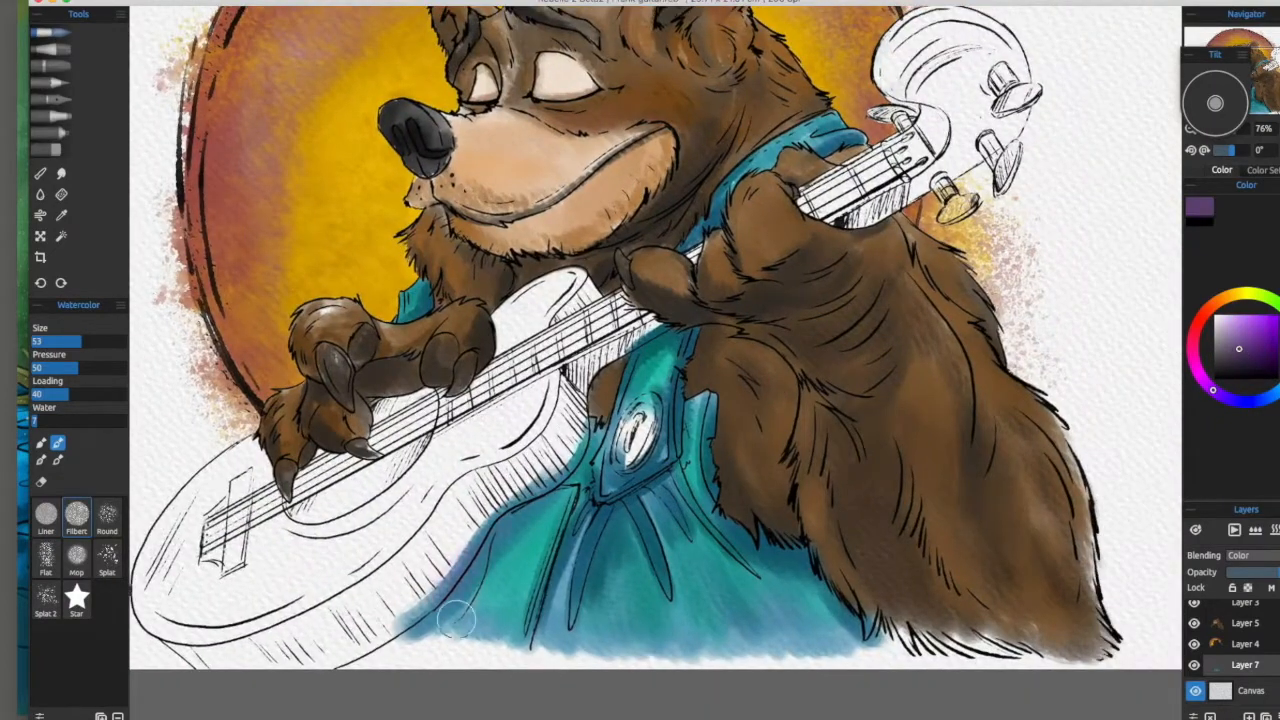
pyautogui.moveTo(772, 569); pyautogui.dragTo(716, 535)
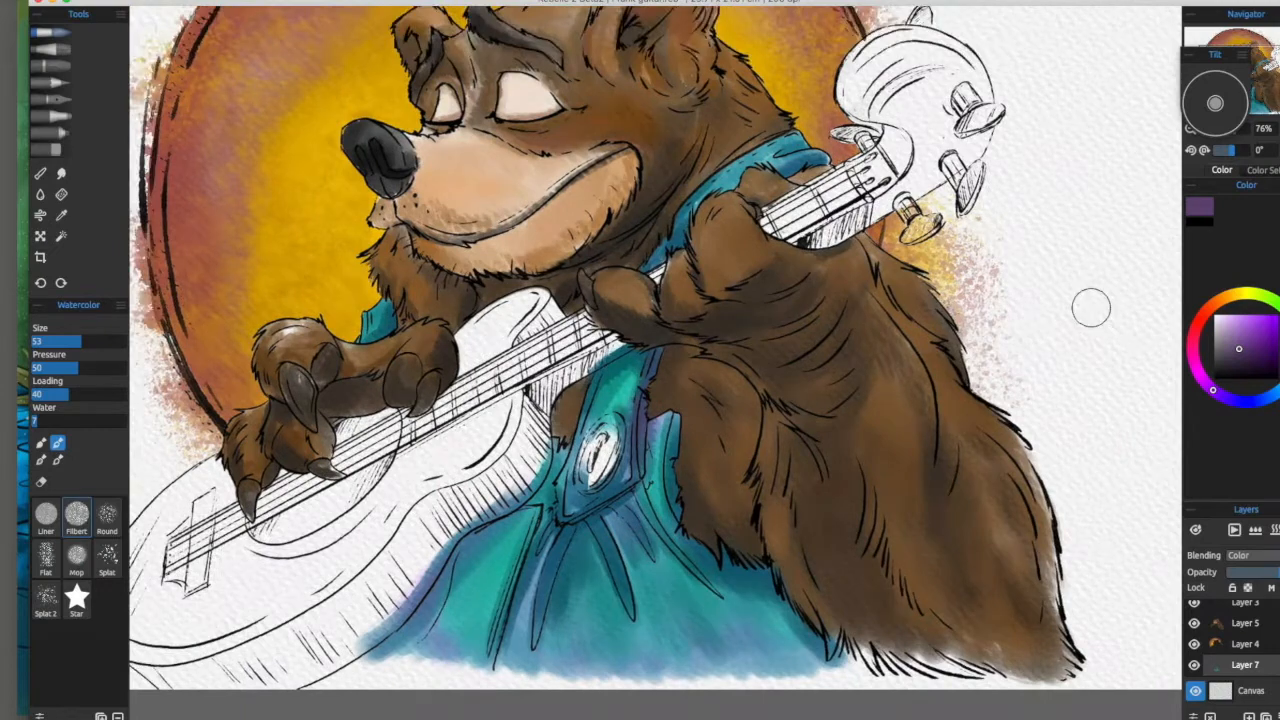
pyautogui.moveTo(790, 347)
pyautogui.mouseDown()
pyautogui.moveTo(829, 386)
pyautogui.moveTo(915, 305)
pyautogui.mouseUp()
# Step: Set the eraser to size 25, clean the guitar's edge, and merge the color glaze layer down into the blue layer
pyautogui.click(46, 150)
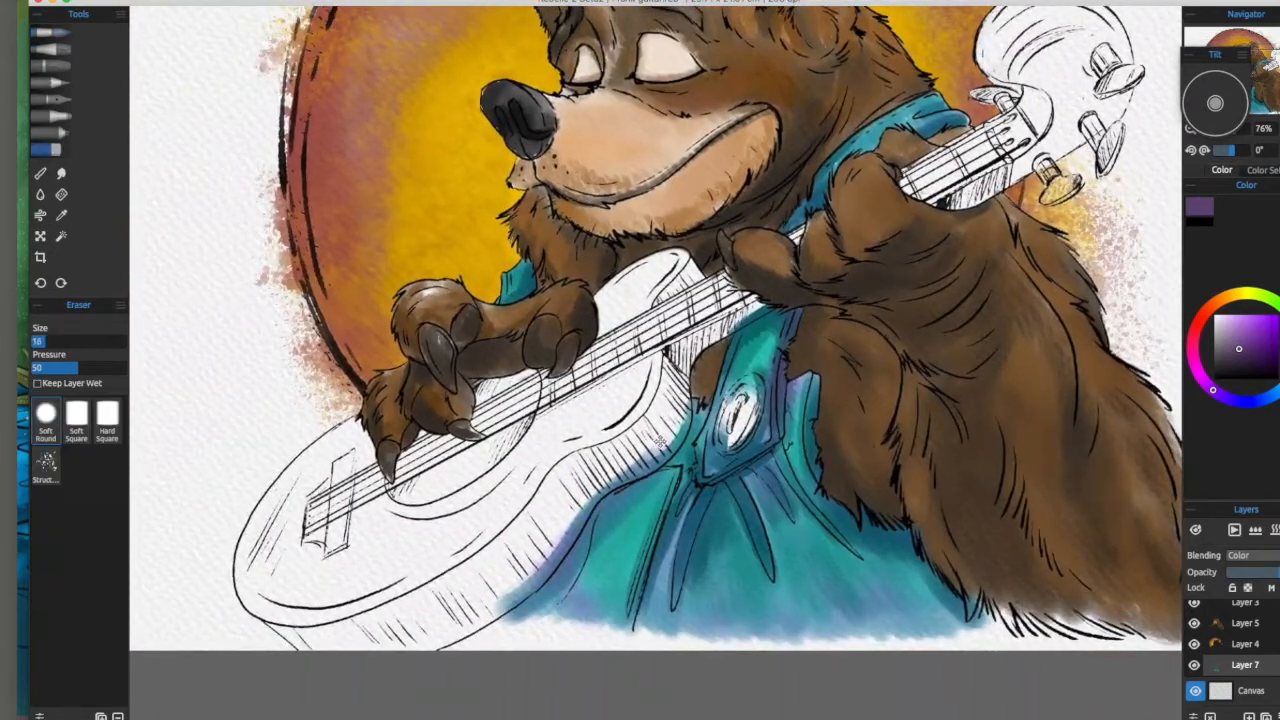
pyautogui.moveTo(647, 453); pyautogui.dragTo(657, 441)
pyautogui.scroll(-2, 657, 441)
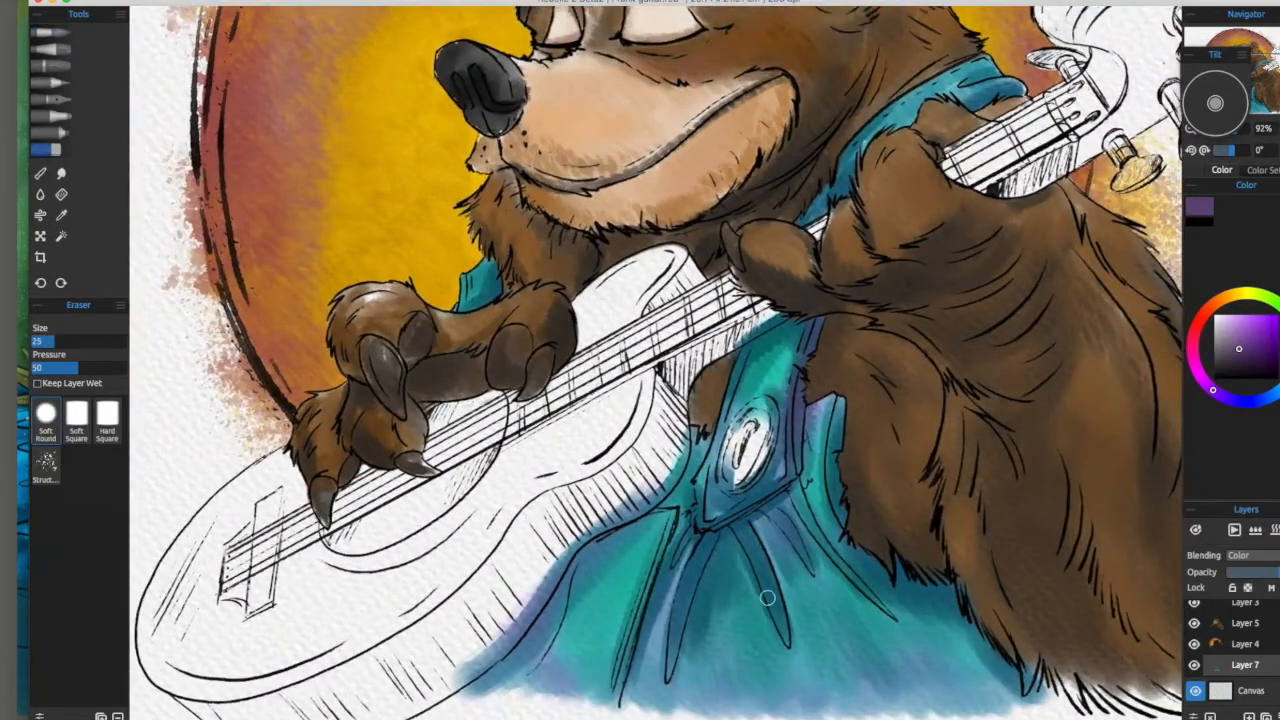
pyautogui.press('super+e')
pyautogui.scroll(-1, 1248, 636)
# Step: Erase the blue overspill from the arm fur and along the guitar's lower side, and save the painting
pyautogui.moveTo(777, 317); pyautogui.dragTo(762, 332)
pyautogui.moveTo(895, 274); pyautogui.dragTo(895, 184)
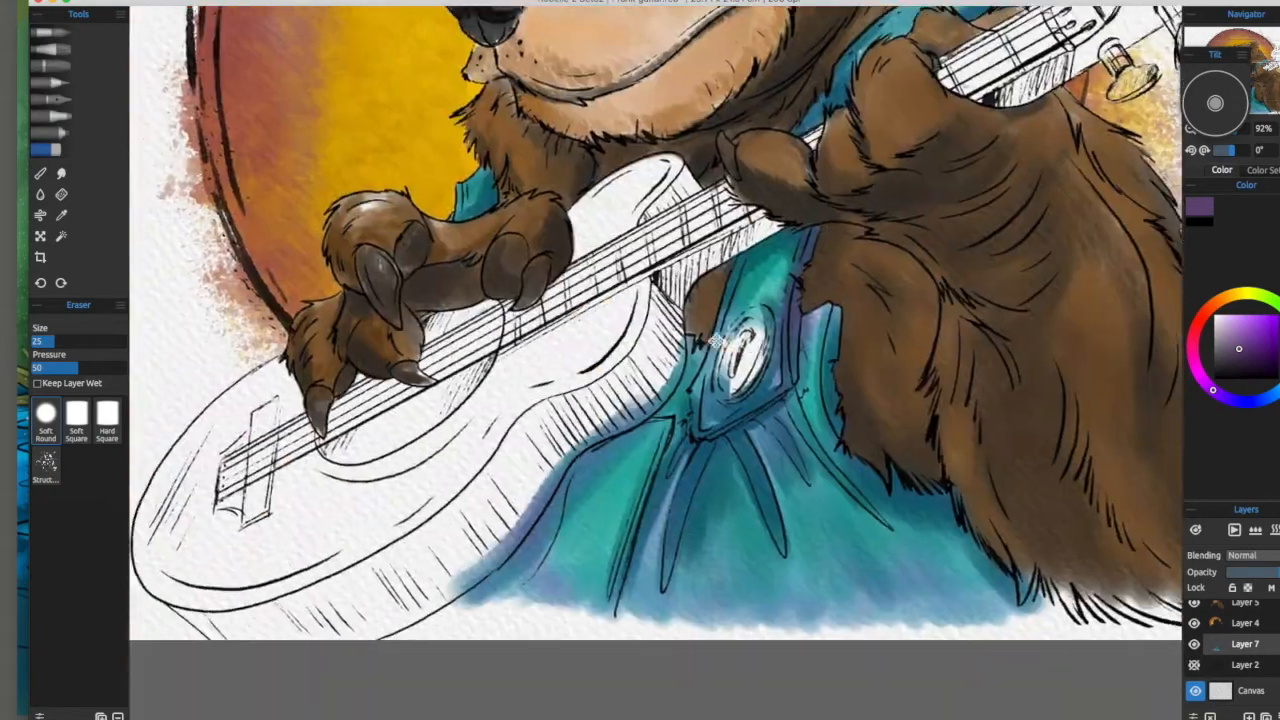
pyautogui.moveTo(685, 340); pyautogui.dragTo(673, 370)
pyautogui.moveTo(716, 341); pyautogui.dragTo(824, 251)
pyautogui.moveTo(680, 372); pyautogui.dragTo(631, 419)
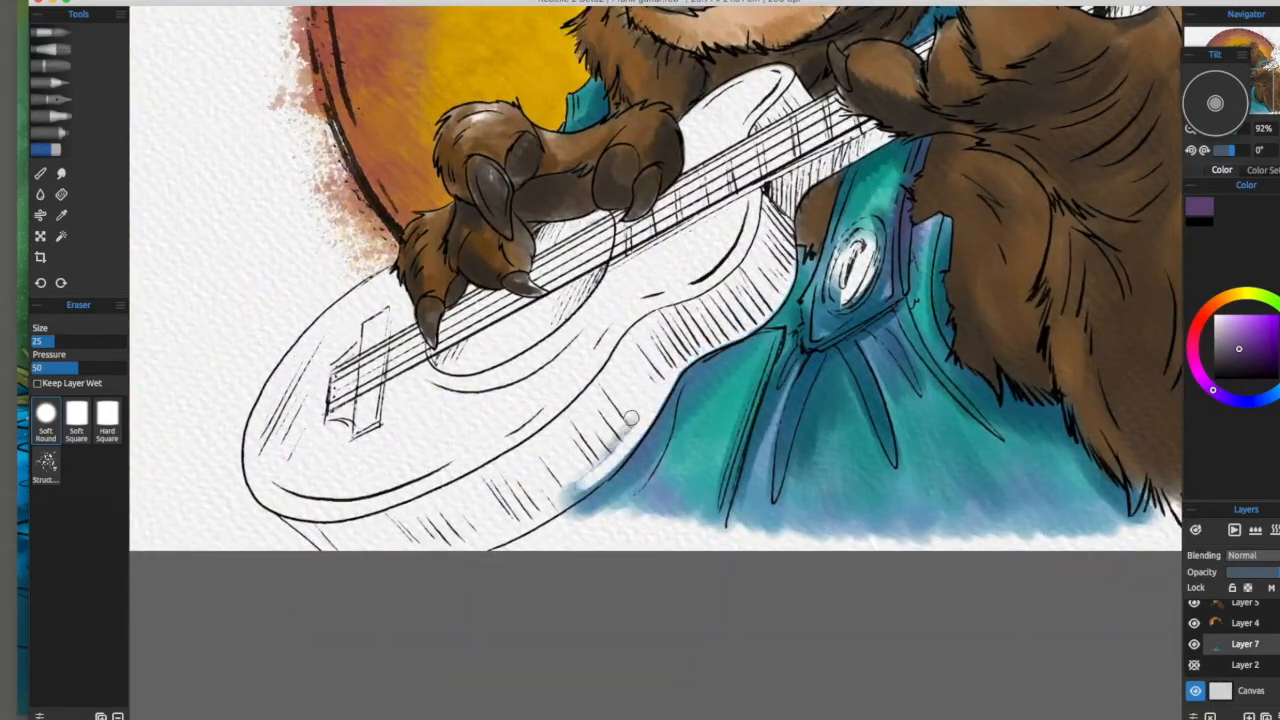
pyautogui.moveTo(1155, 100); pyautogui.dragTo(911, 206)
pyautogui.press('super+minus')
pyautogui.moveTo(781, 373); pyautogui.dragTo(886, 478)
pyautogui.press('super+s')
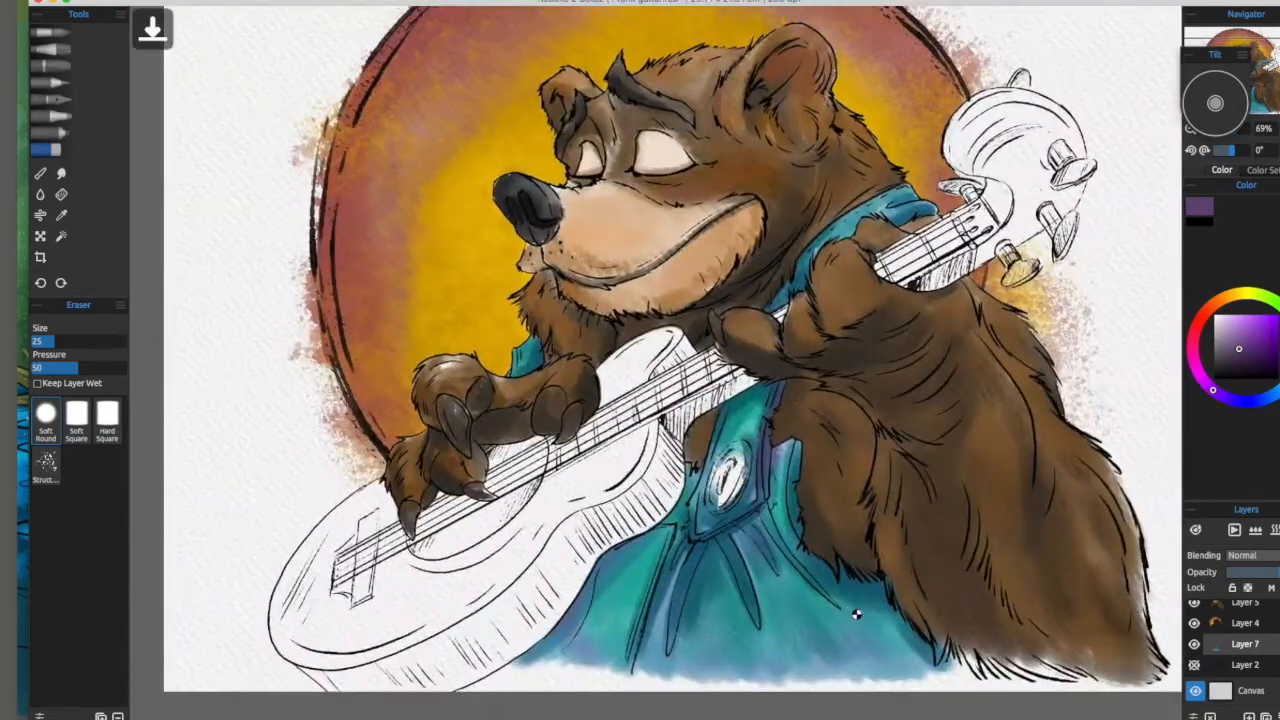
# Step: Choose a light orange-brown and add a new layer beneath the blue garment layer for the guitar
pyautogui.click(1219, 300)
pyautogui.click(1257, 343)
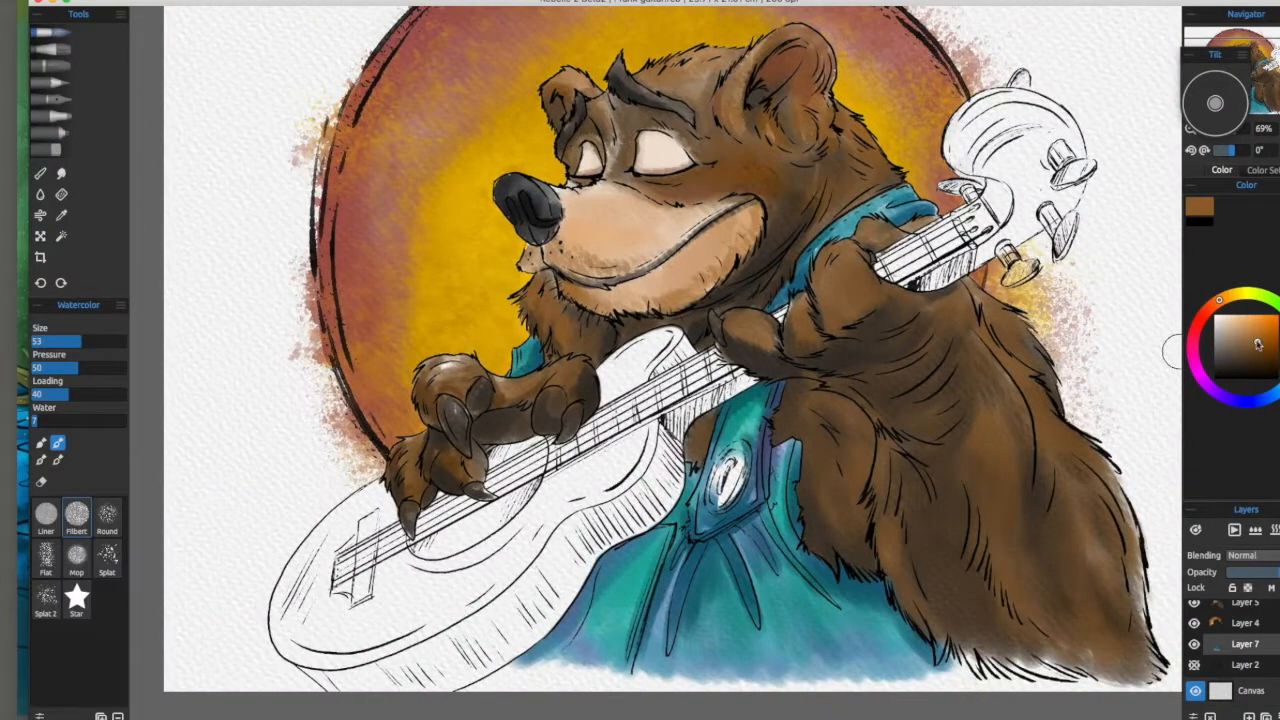
pyautogui.click(1248, 333)
pyautogui.moveTo(987, 457); pyautogui.dragTo(1001, 401)
pyautogui.click(1246, 665)
pyautogui.click(1249, 716)
# Step: Paint the guitar's neck and upper body light orange-brown with the watercolor brush
pyautogui.moveTo(760, 420); pyautogui.dragTo(819, 411)
pyautogui.click(60, 50)
pyautogui.click(60, 34)
pyautogui.moveTo(808, 330); pyautogui.dragTo(800, 346)
pyautogui.moveTo(696, 386)
pyautogui.mouseDown()
pyautogui.moveTo(812, 326)
pyautogui.moveTo(790, 306)
pyautogui.mouseUp()
pyautogui.moveTo(850, 268); pyautogui.dragTo(890, 254)
pyautogui.moveTo(948, 234); pyautogui.dragTo(1044, 178)
pyautogui.moveTo(938, 302); pyautogui.dragTo(969, 296)
pyautogui.moveTo(768, 394); pyautogui.dragTo(664, 492)
pyautogui.moveTo(726, 352); pyautogui.dragTo(636, 426)
pyautogui.moveTo(774, 284); pyautogui.dragTo(694, 350)
pyautogui.moveTo(756, 305)
pyautogui.mouseDown()
pyautogui.moveTo(641, 375)
pyautogui.moveTo(846, 250)
pyautogui.mouseUp()
# Step: Reduce the brush size to 52 and fill the guitar's front face with the light orange-brown
pyautogui.press('[')
pyautogui.press('[')
pyautogui.press('[')
pyautogui.press('[')
pyautogui.moveTo(555, 380)
pyautogui.mouseDown()
pyautogui.moveTo(606, 532)
pyautogui.moveTo(750, 396)
pyautogui.mouseUp()
pyautogui.moveTo(546, 458); pyautogui.dragTo(598, 381)
pyautogui.moveTo(614, 310); pyautogui.dragTo(535, 445)
pyautogui.moveTo(580, 450); pyautogui.dragTo(790, 315)
pyautogui.moveTo(552, 428); pyautogui.dragTo(690, 315)
pyautogui.moveTo(600, 420); pyautogui.dragTo(780, 265)
# Step: Fill the guitar's hatched side and the rest of its lower body with light orange-brown
pyautogui.moveTo(871, 362); pyautogui.dragTo(857, 302)
pyautogui.moveTo(805, 285); pyautogui.dragTo(680, 420)
pyautogui.moveTo(738, 325); pyautogui.dragTo(615, 425)
pyautogui.moveTo(700, 380); pyautogui.dragTo(586, 494)
pyautogui.moveTo(410, 512); pyautogui.dragTo(570, 548)
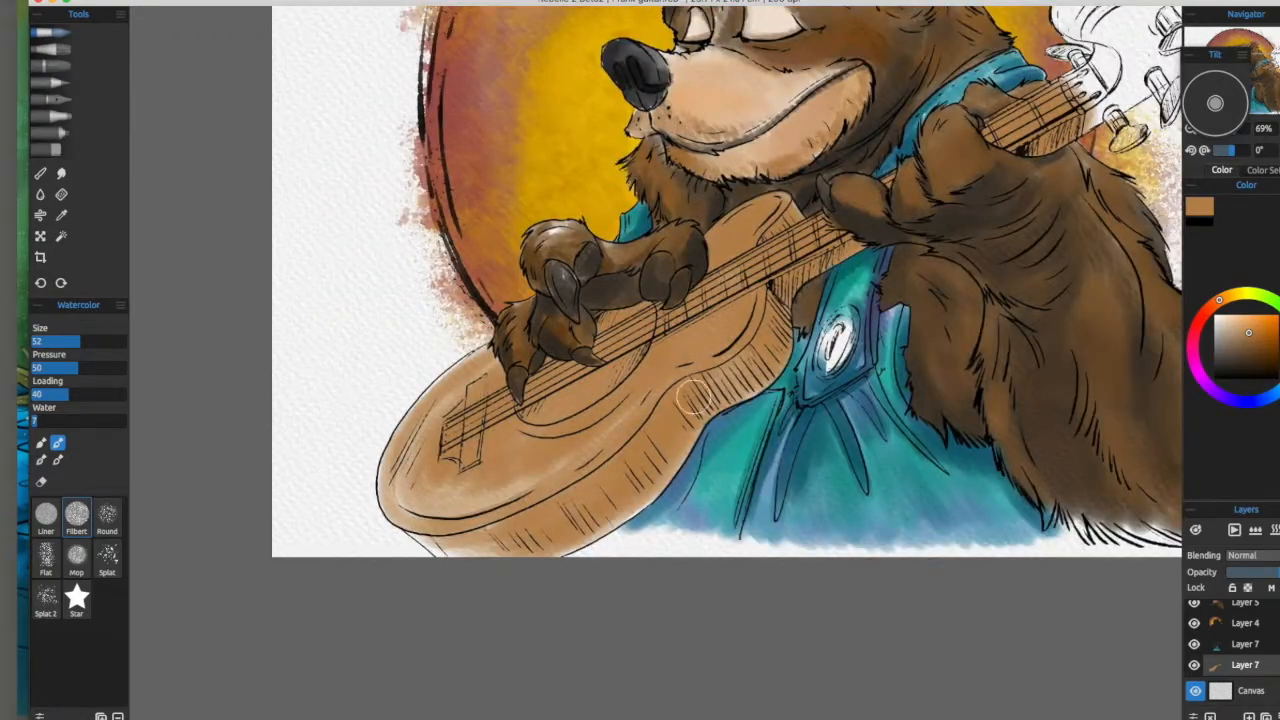
pyautogui.moveTo(694, 397); pyautogui.dragTo(565, 545)
pyautogui.moveTo(692, 348); pyautogui.dragTo(684, 378)
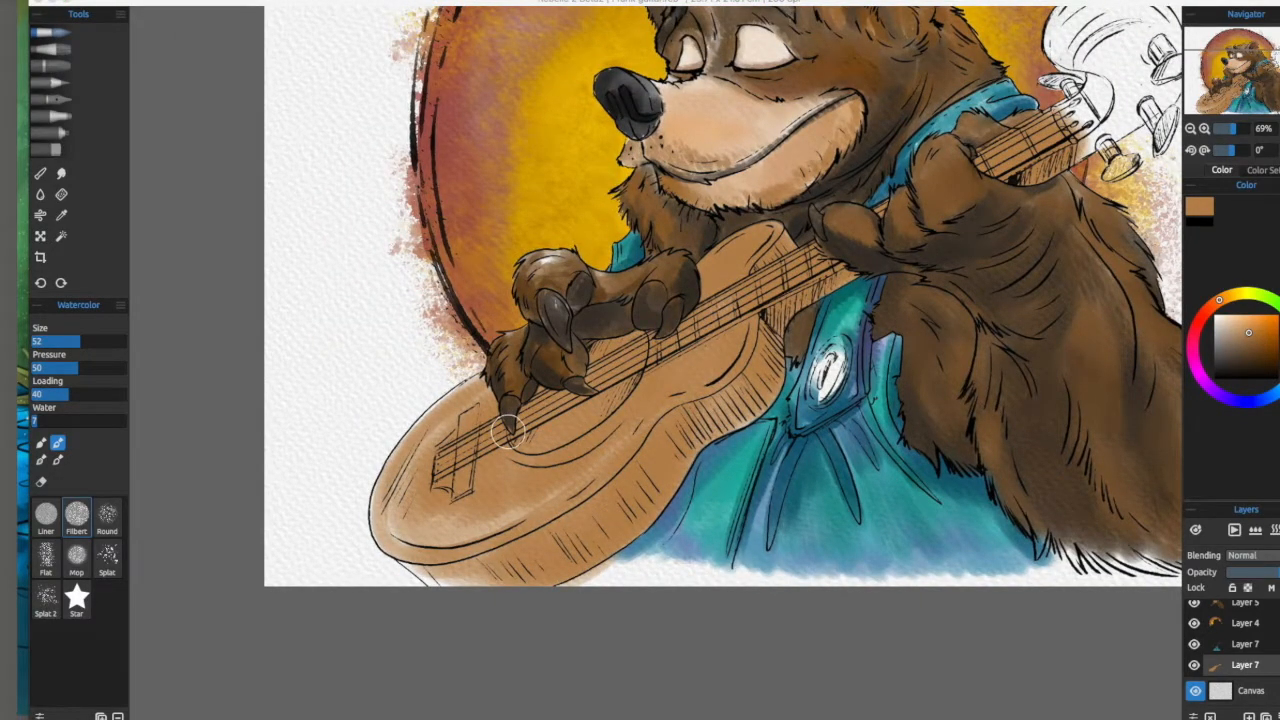
# Step: Shade the guitar's front face with a more saturated orange-brown along its inner contour and edges
pyautogui.moveTo(901, 288); pyautogui.dragTo(770, 365)
pyautogui.press('super+plus')
pyautogui.press('super+plus')
pyautogui.moveTo(659, 486); pyautogui.dragTo(951, 266)
pyautogui.moveTo(610, 438); pyautogui.dragTo(378, 516)
pyautogui.click(1261, 339)
pyautogui.moveTo(945, 355)
pyautogui.mouseDown()
pyautogui.moveTo(940, 334)
pyautogui.moveTo(848, 438)
pyautogui.mouseUp()
pyautogui.moveTo(811, 296)
pyautogui.mouseDown()
pyautogui.moveTo(748, 320)
pyautogui.moveTo(625, 415)
pyautogui.mouseUp()
pyautogui.moveTo(762, 350); pyautogui.dragTo(606, 457)
pyautogui.moveTo(494, 512)
pyautogui.mouseDown()
pyautogui.moveTo(651, 383)
pyautogui.moveTo(415, 485)
pyautogui.mouseUp()
pyautogui.moveTo(731, 283)
pyautogui.mouseDown()
pyautogui.moveTo(638, 422)
pyautogui.moveTo(649, 352)
pyautogui.mouseUp()
# Step: Fill the guitar's sound hole behind the strings with very dark brown at brush size 21
pyautogui.click(46, 341)
pyautogui.click(1234, 361)
pyautogui.moveTo(647, 301)
pyautogui.mouseDown()
pyautogui.moveTo(567, 387)
pyautogui.moveTo(501, 526)
pyautogui.moveTo(540, 450)
pyautogui.moveTo(451, 497)
pyautogui.moveTo(465, 522)
pyautogui.mouseUp()
pyautogui.click(60, 341)
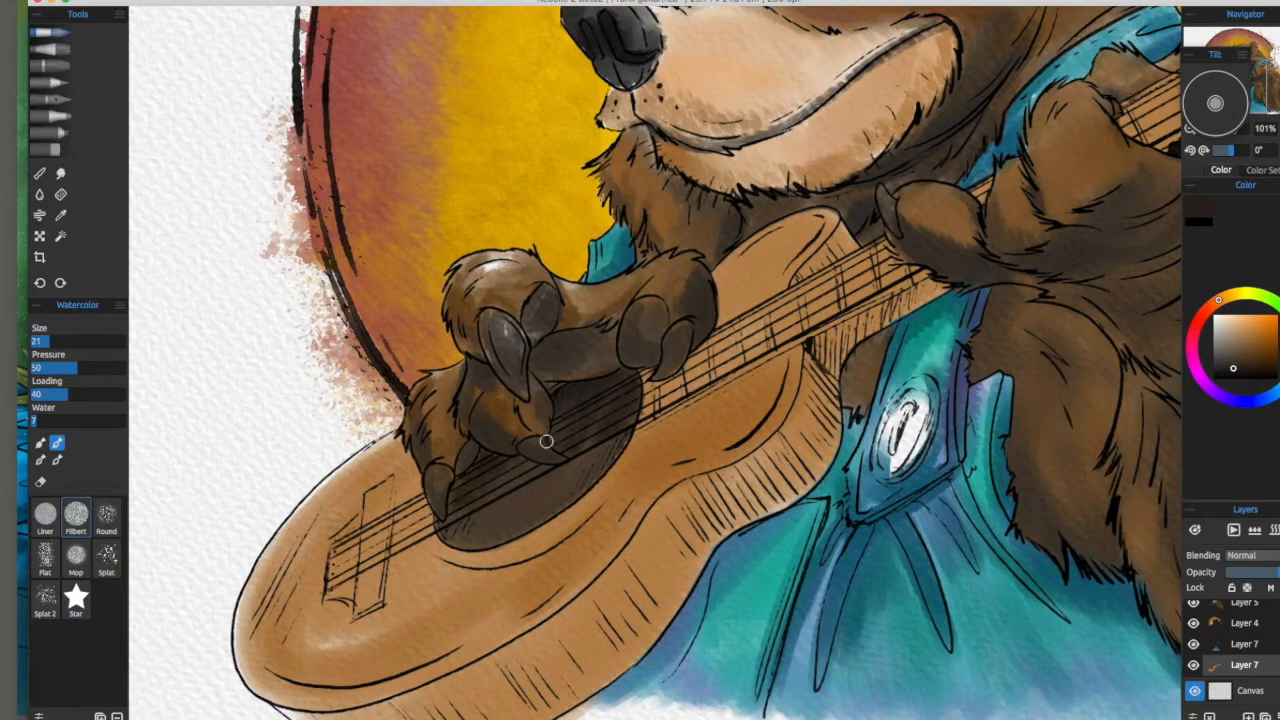
# Step: Deepen the sound hole's dark brown and shade the guitar's hatched side with a darker brown
pyautogui.moveTo(578, 471); pyautogui.dragTo(521, 464)
pyautogui.moveTo(774, 429)
pyautogui.mouseDown()
pyautogui.moveTo(740, 391)
pyautogui.moveTo(648, 524)
pyautogui.mouseUp()
pyautogui.moveTo(764, 397)
pyautogui.mouseDown()
pyautogui.moveTo(652, 461)
pyautogui.moveTo(765, 322)
pyautogui.mouseUp()
pyautogui.moveTo(632, 430)
pyautogui.mouseDown()
pyautogui.moveTo(728, 412)
pyautogui.moveTo(758, 362)
pyautogui.mouseUp()
pyautogui.moveTo(753, 446)
pyautogui.mouseDown()
pyautogui.moveTo(851, 371)
pyautogui.moveTo(947, 323)
pyautogui.mouseUp()
pyautogui.moveTo(918, 243); pyautogui.dragTo(430, 542)
pyautogui.moveTo(802, 402)
pyautogui.mouseDown()
pyautogui.moveTo(788, 457)
pyautogui.moveTo(648, 531)
pyautogui.moveTo(536, 549)
pyautogui.mouseUp()
pyautogui.moveTo(810, 345)
pyautogui.mouseDown()
pyautogui.moveTo(650, 473)
pyautogui.moveTo(777, 376)
pyautogui.mouseUp()
# Step: Darken the guitar's side around the neck heel with a smaller brush
pyautogui.press('[')
pyautogui.press('[')
pyautogui.press('[')
pyautogui.moveTo(839, 213)
pyautogui.mouseDown()
pyautogui.moveTo(779, 425)
pyautogui.moveTo(750, 382)
pyautogui.mouseUp()
pyautogui.moveTo(745, 400); pyautogui.dragTo(819, 198)
# Step: Fill the guitar's bridge with very dark brown at brush size 17
pyautogui.keyDown('alt'); pyautogui.click(608, 436); pyautogui.keyUp('alt')
pyautogui.moveTo(609, 421)
pyautogui.mouseDown()
pyautogui.moveTo(533, 490)
pyautogui.moveTo(591, 512)
pyautogui.mouseUp()
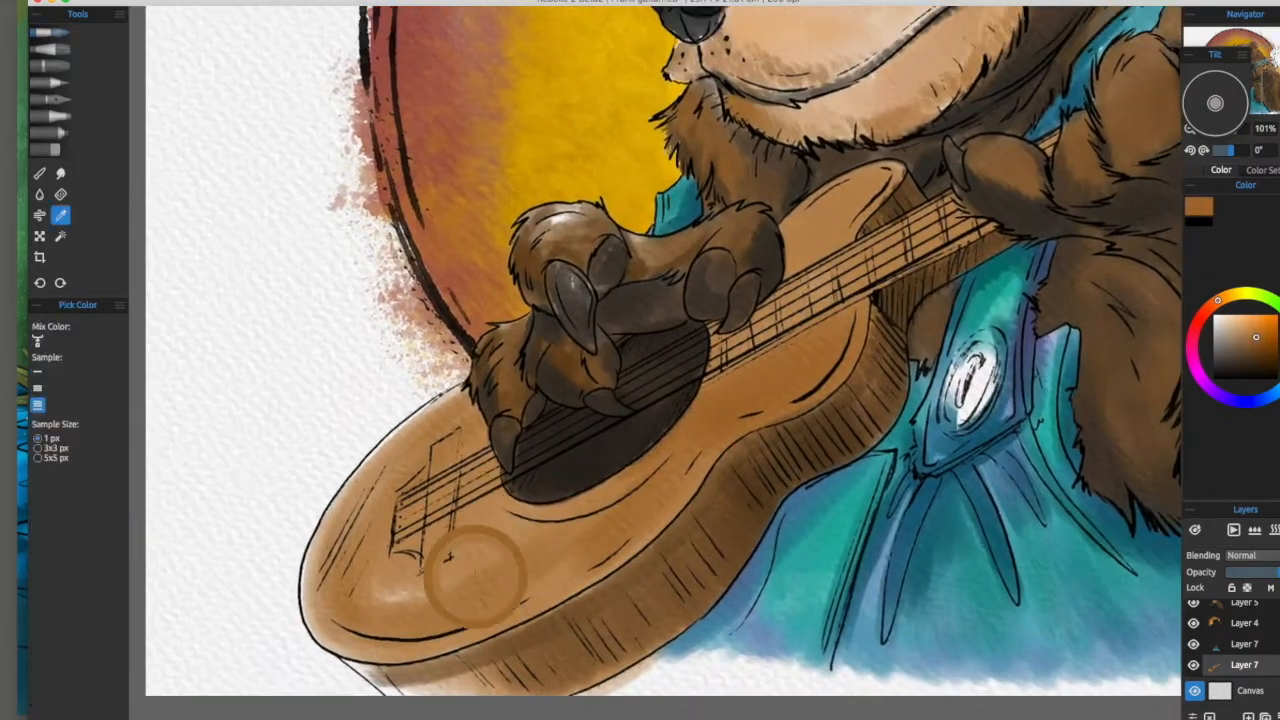
pyautogui.keyDown('alt'); pyautogui.click(451, 443); pyautogui.keyUp('alt')
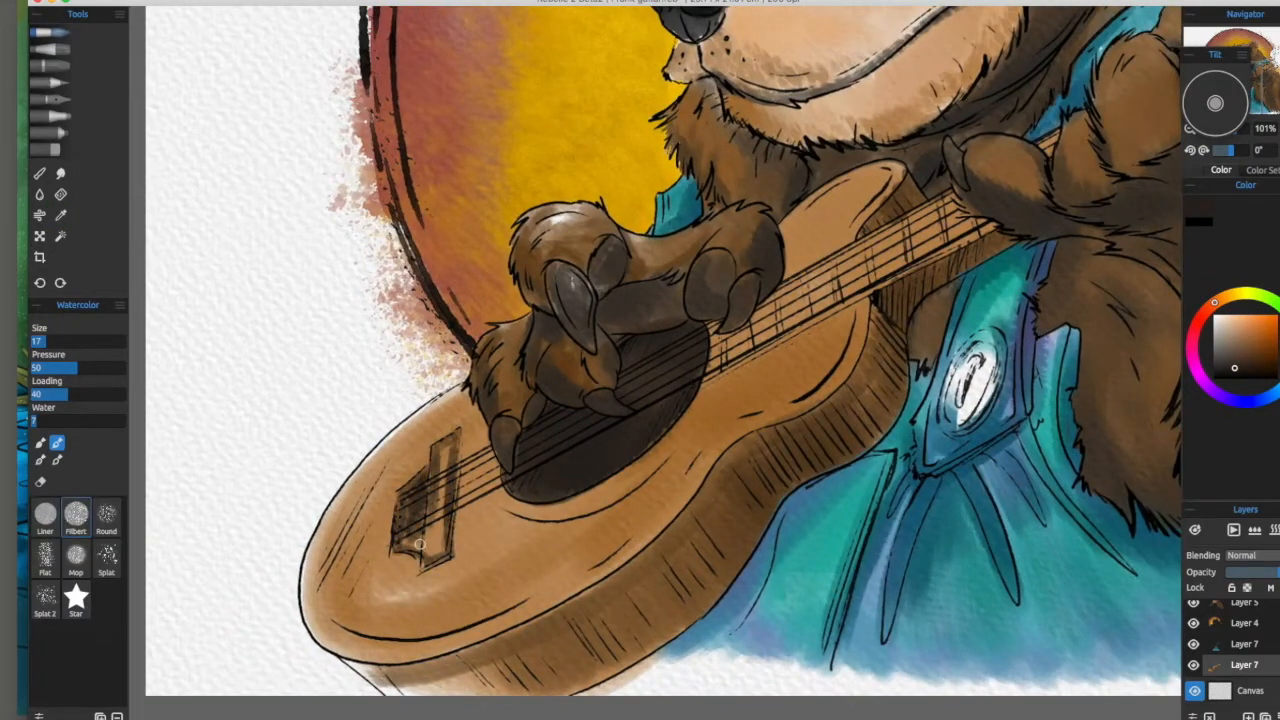
# Step: Sample a medium brown and darken the guitar's fretboard and neck behind the strings at brush size 27
pyautogui.moveTo(739, 622); pyautogui.dragTo(757, 517)
pyautogui.moveTo(940, 270); pyautogui.dragTo(722, 541)
pyautogui.keyDown('alt'); pyautogui.click(705, 448); pyautogui.keyUp('alt')
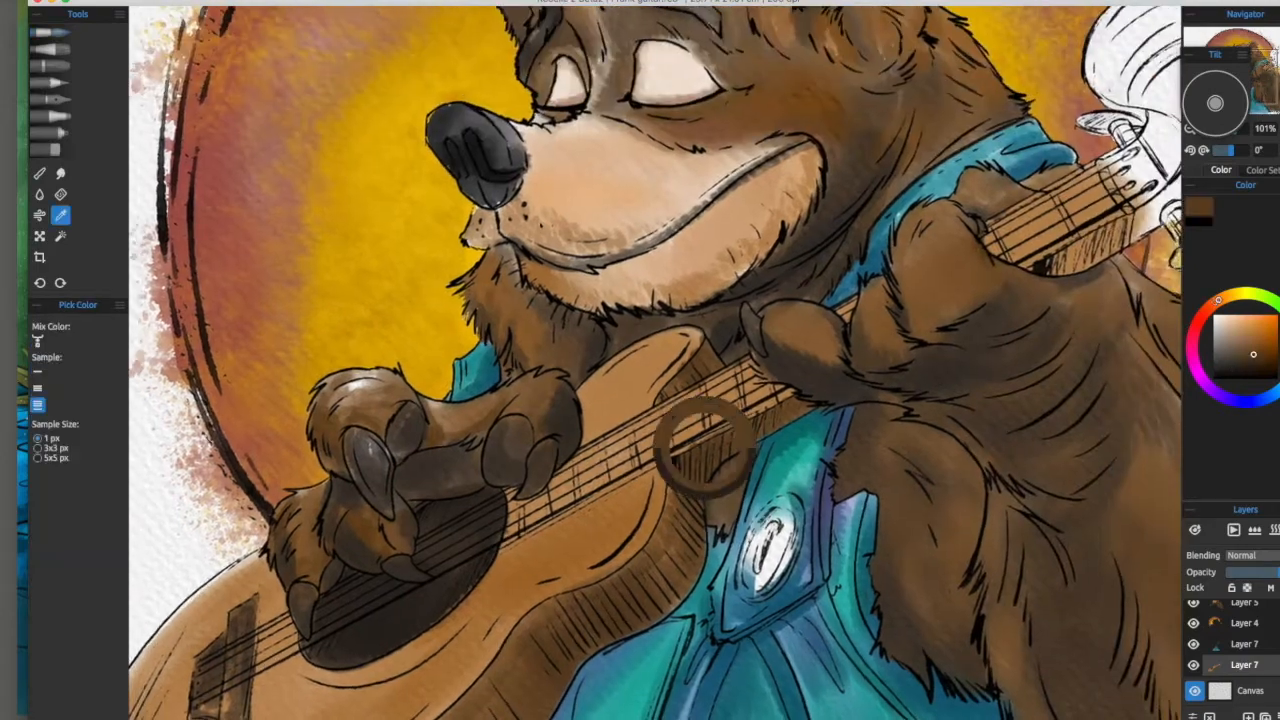
pyautogui.press(']')
pyautogui.moveTo(660, 447)
pyautogui.mouseDown()
pyautogui.moveTo(776, 396)
pyautogui.moveTo(555, 482)
pyautogui.mouseUp()
pyautogui.moveTo(692, 420); pyautogui.dragTo(512, 526)
pyautogui.moveTo(1095, 218)
pyautogui.mouseDown()
pyautogui.moveTo(687, 408)
pyautogui.moveTo(580, 436)
pyautogui.moveTo(711, 330)
pyautogui.mouseUp()
pyautogui.moveTo(778, 298); pyautogui.dragTo(698, 338)
pyautogui.moveTo(400, 645); pyautogui.dragTo(716, 581)
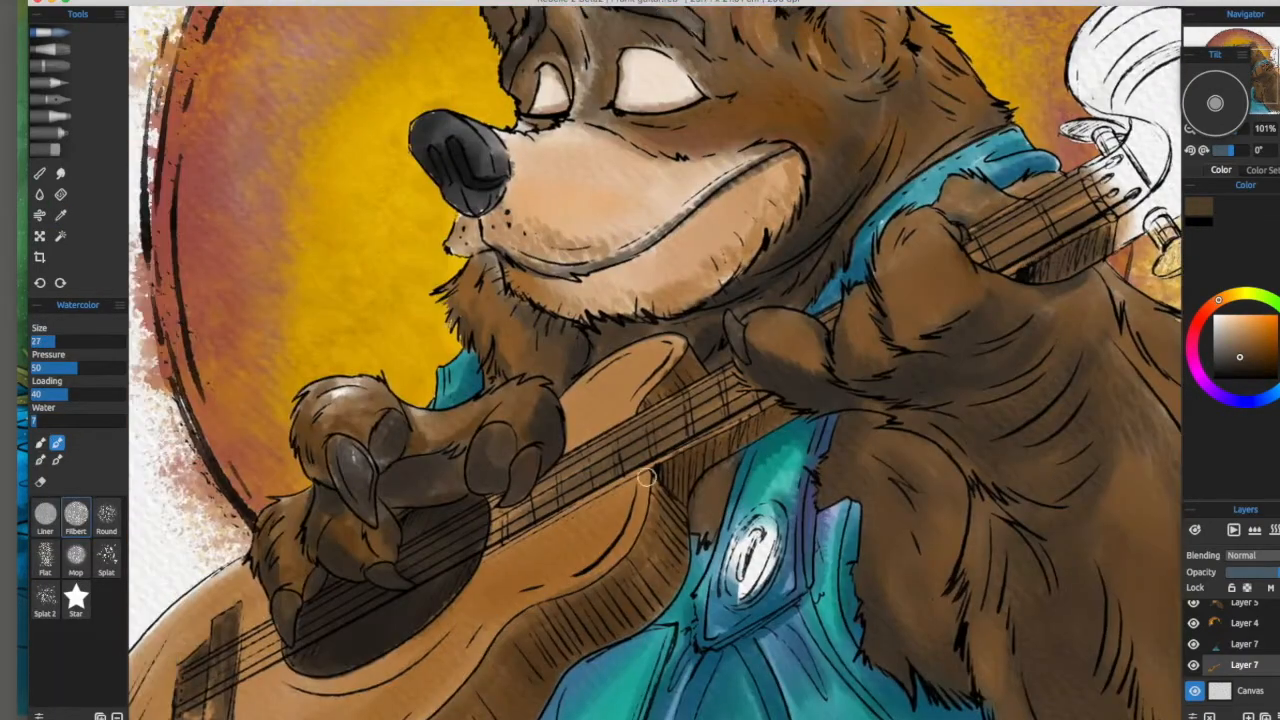
# Step: Fill the guitar's rounded headstock with light orange-brown and shade it with a darker brown at brush size 25
pyautogui.scroll(-4, 697, 414)
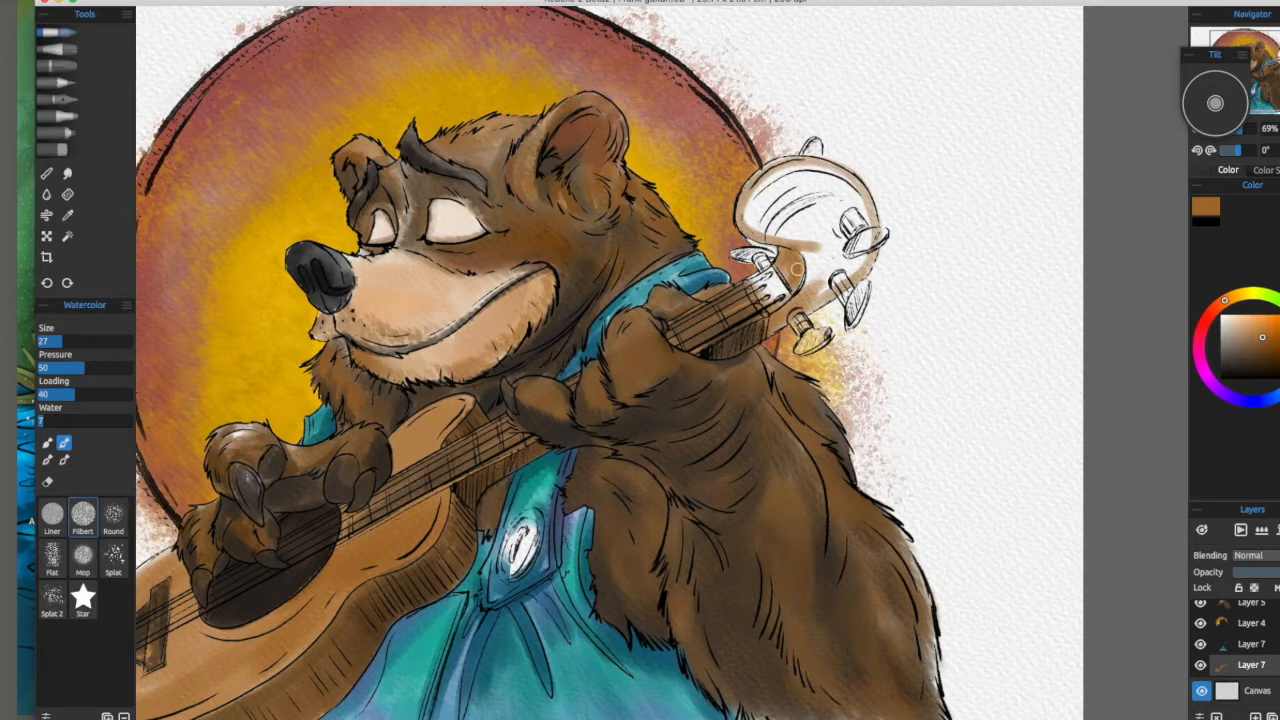
pyautogui.moveTo(828, 266)
pyautogui.mouseDown()
pyautogui.moveTo(850, 290)
pyautogui.moveTo(790, 230)
pyautogui.moveTo(800, 180)
pyautogui.moveTo(790, 200)
pyautogui.mouseUp()
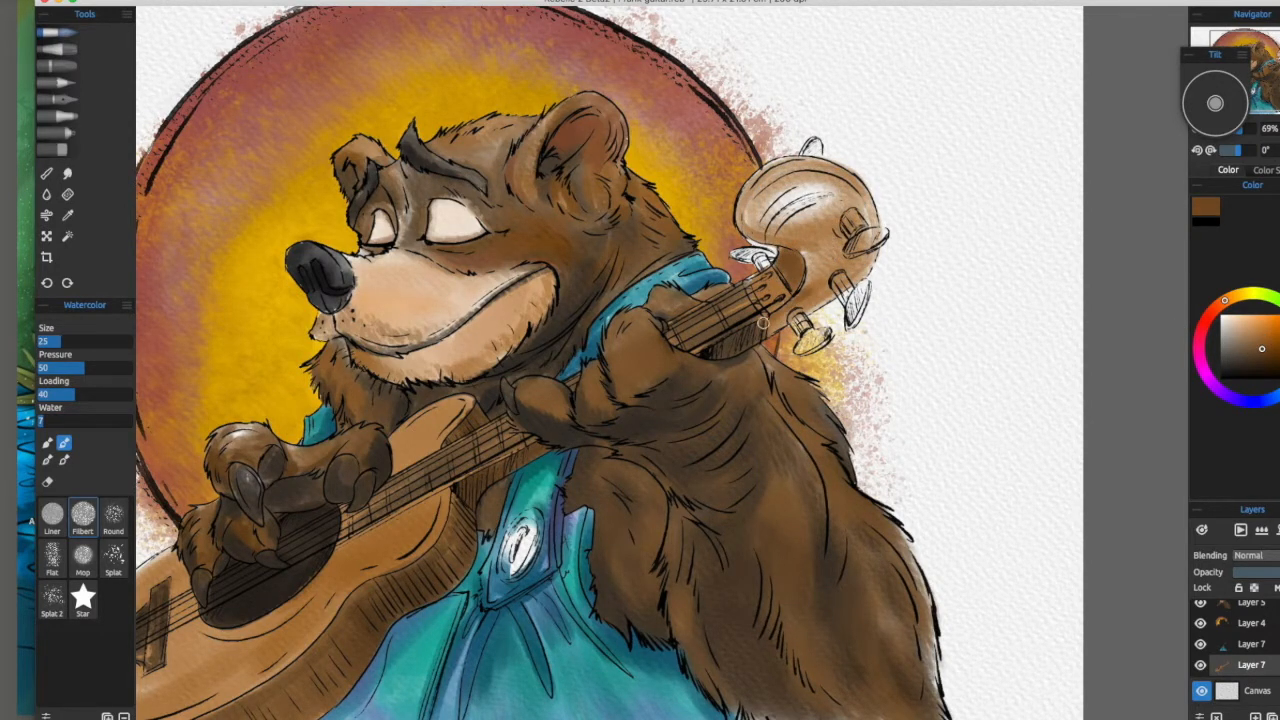
pyautogui.moveTo(858, 172); pyautogui.dragTo(756, 164)
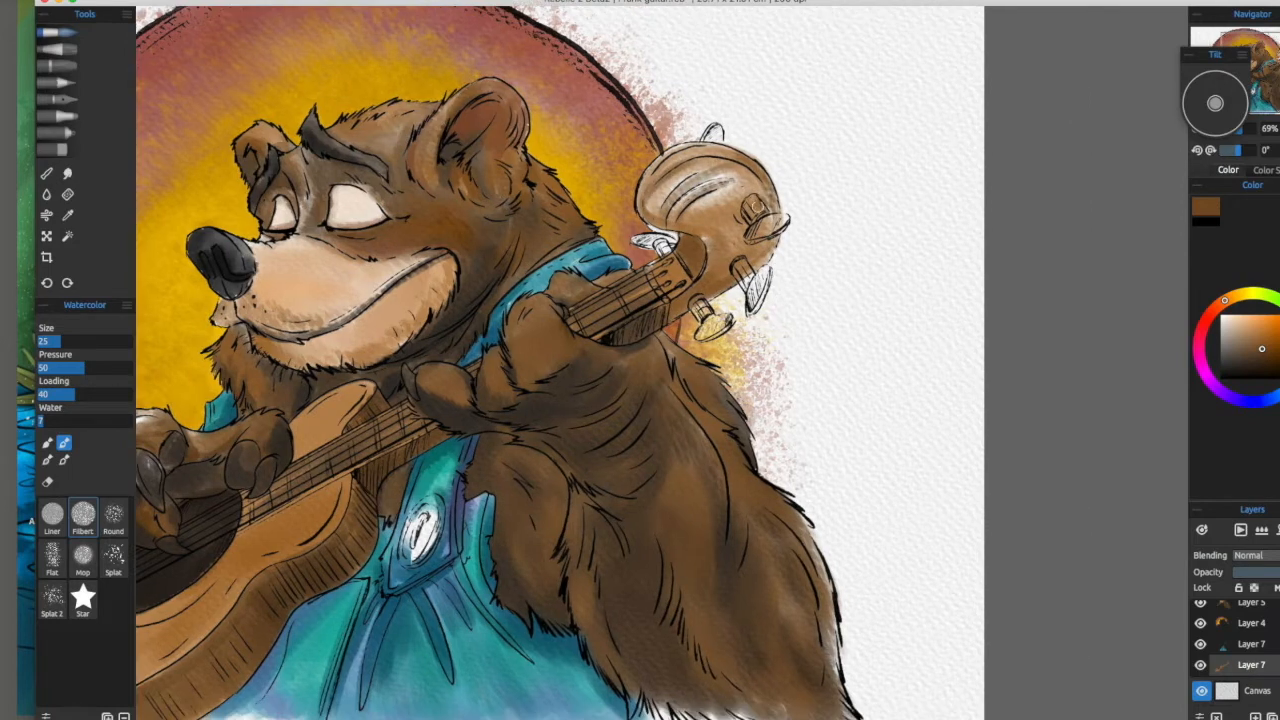
pyautogui.moveTo(678, 391); pyautogui.dragTo(773, 391)
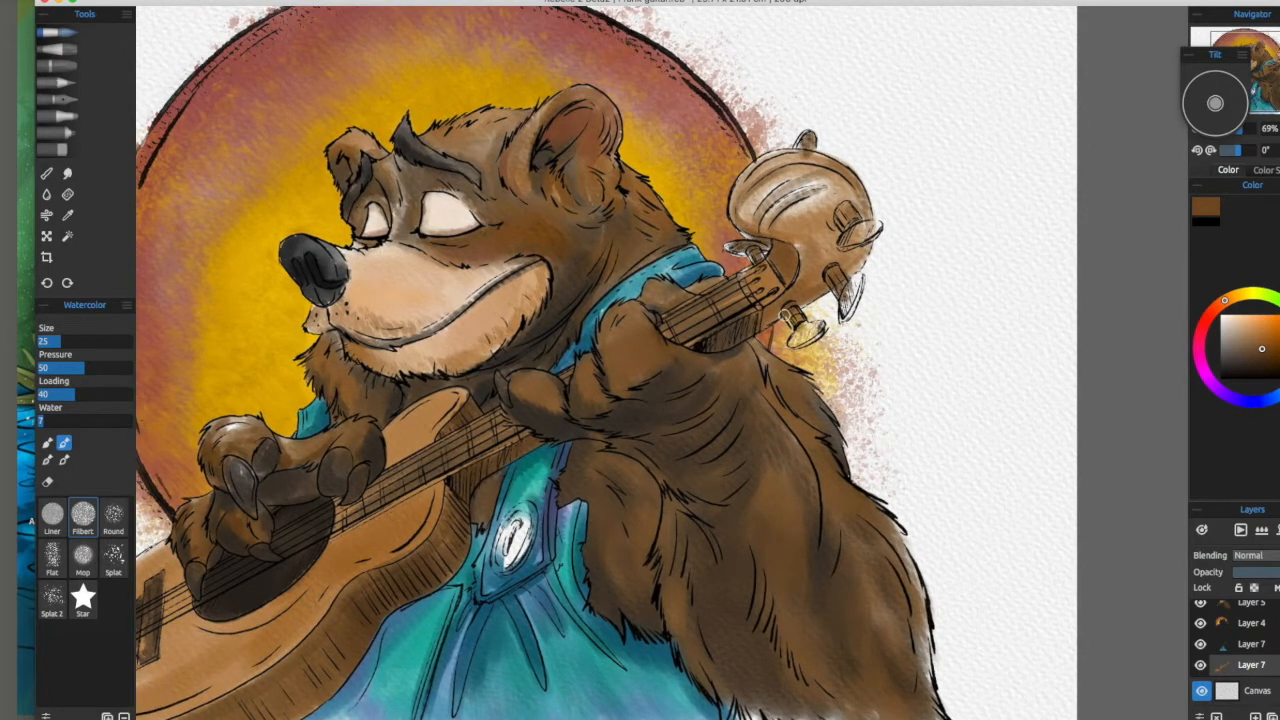
pyautogui.moveTo(783, 226)
pyautogui.mouseDown()
pyautogui.moveTo(836, 240)
pyautogui.moveTo(794, 222)
pyautogui.mouseUp()
pyautogui.moveTo(746, 420); pyautogui.dragTo(678, 426)
# Step: Paint the guitar's tuning pegs grey at brush size 16
pyautogui.press(']')
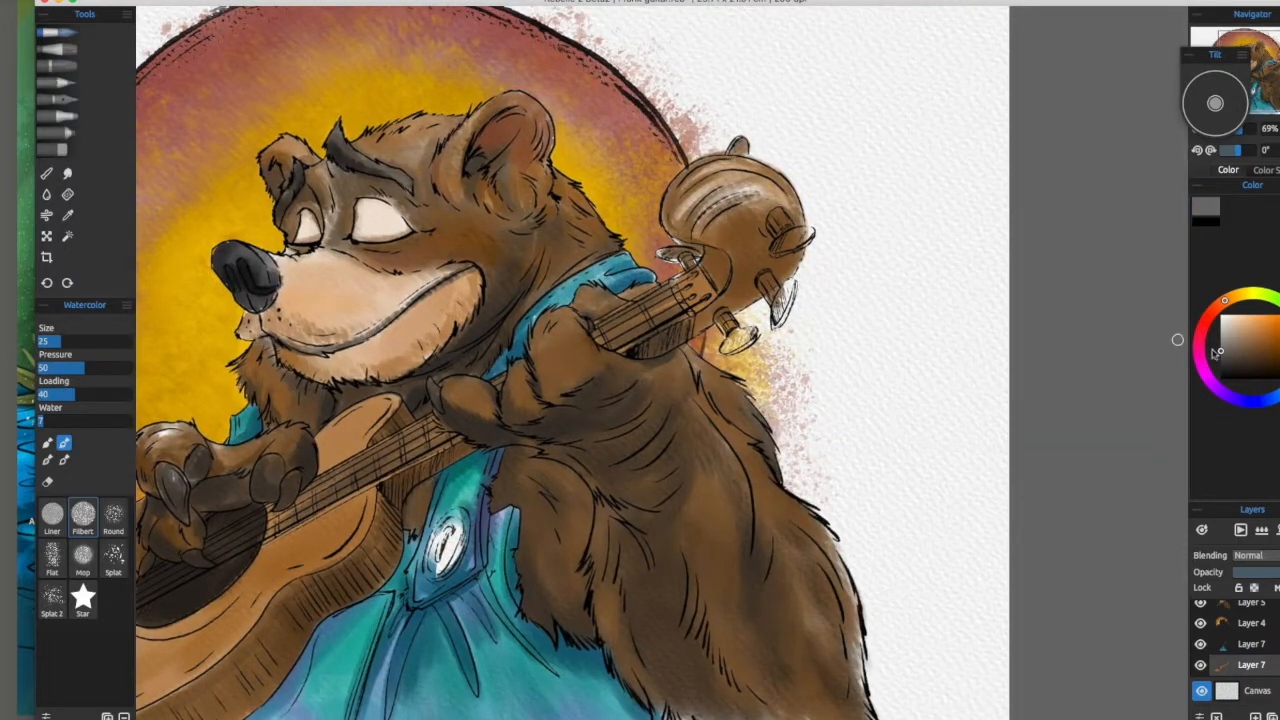
pyautogui.scroll(3, 677, 280)
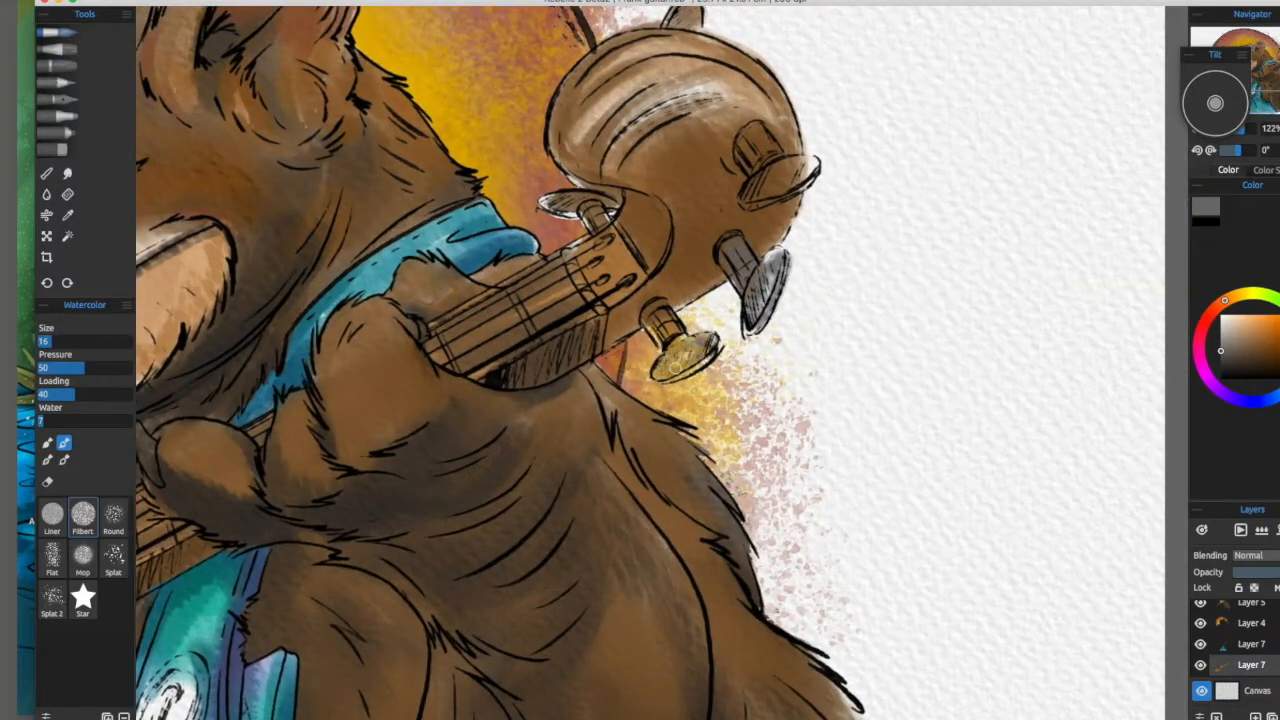
pyautogui.moveTo(713, 351); pyautogui.dragTo(814, 374)
pyautogui.moveTo(617, 260); pyautogui.dragTo(646, 260)
pyautogui.moveTo(836, 240); pyautogui.dragTo(740, 240)
pyautogui.moveTo(756, 226); pyautogui.dragTo(705, 254)
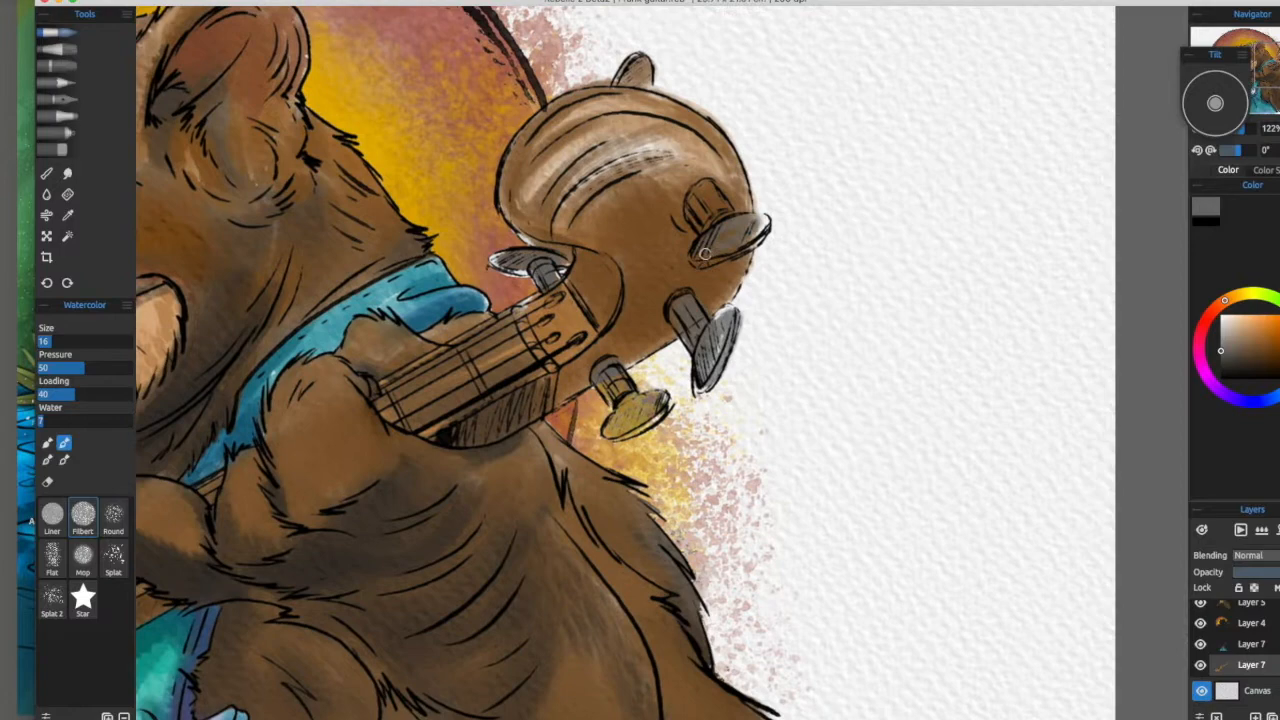
pyautogui.moveTo(636, 565); pyautogui.dragTo(710, 588)
# Step: Warm the headstock and the adjoining end of the guitar neck with saturated orange-brown
pyautogui.keyDown('alt'); pyautogui.click(779, 302); pyautogui.keyUp('alt')
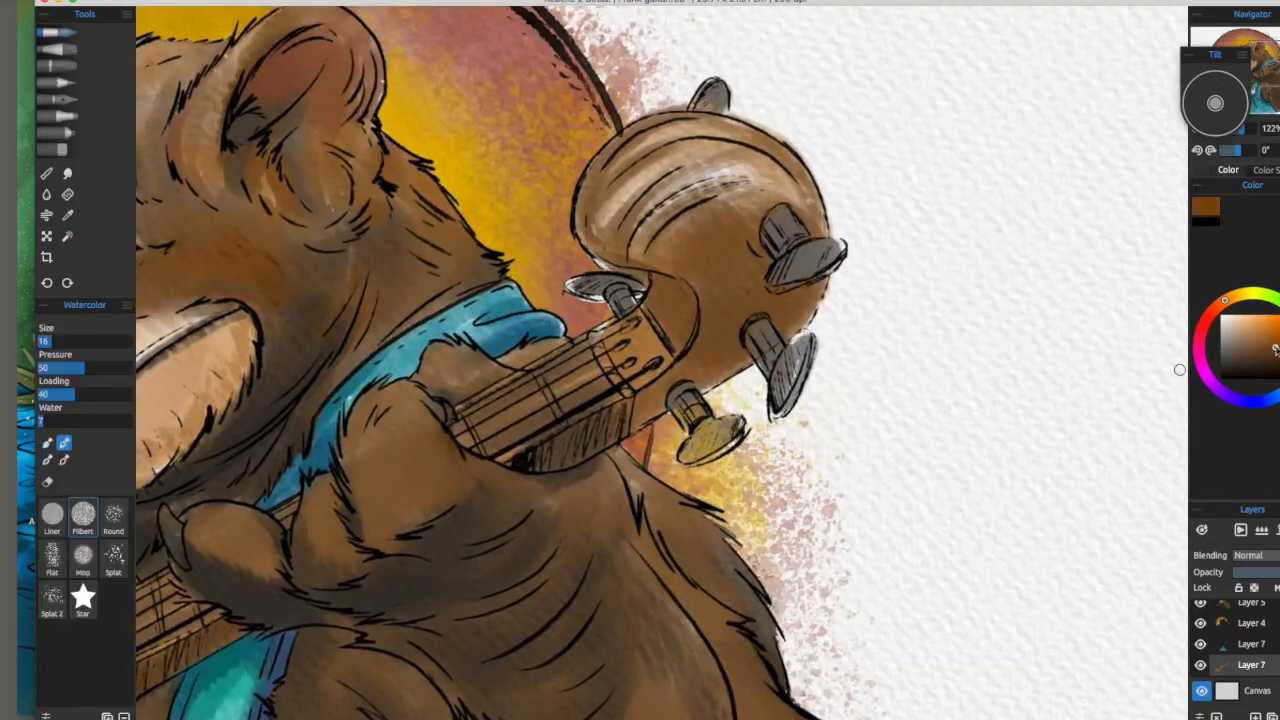
pyautogui.moveTo(724, 349)
pyautogui.mouseDown()
pyautogui.moveTo(772, 322)
pyautogui.moveTo(778, 360)
pyautogui.mouseUp()
pyautogui.moveTo(712, 292)
pyautogui.mouseDown()
pyautogui.moveTo(745, 312)
pyautogui.moveTo(726, 328)
pyautogui.mouseUp()
pyautogui.moveTo(776, 396)
pyautogui.mouseDown()
pyautogui.moveTo(812, 304)
pyautogui.moveTo(772, 476)
pyautogui.mouseUp()
# Step: Try spattering brown texture over the guitar with the Splat brush, enlarged to size 68
pyautogui.moveTo(690, 450); pyautogui.dragTo(942, 150)
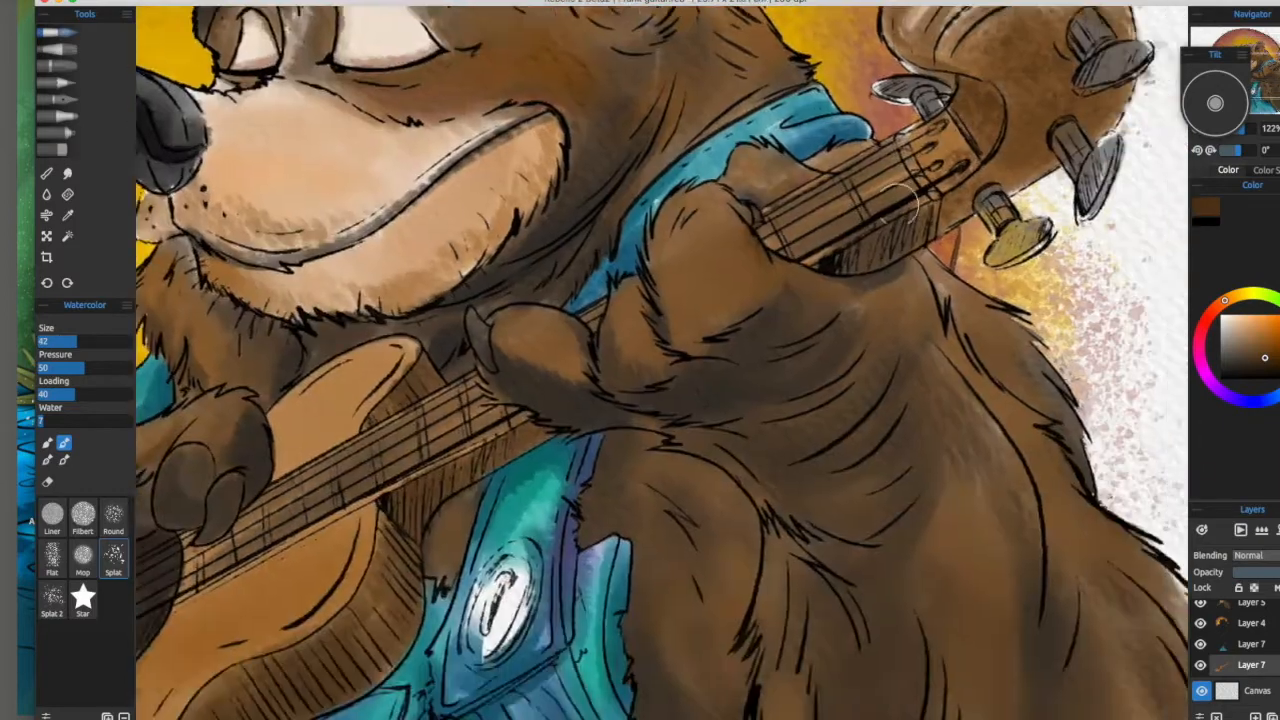
pyautogui.moveTo(420, 560); pyautogui.dragTo(1110, 150)
pyautogui.moveTo(1261, 345); pyautogui.dragTo(1253, 341)
pyautogui.press(']')
pyautogui.press(']')
pyautogui.press(']')
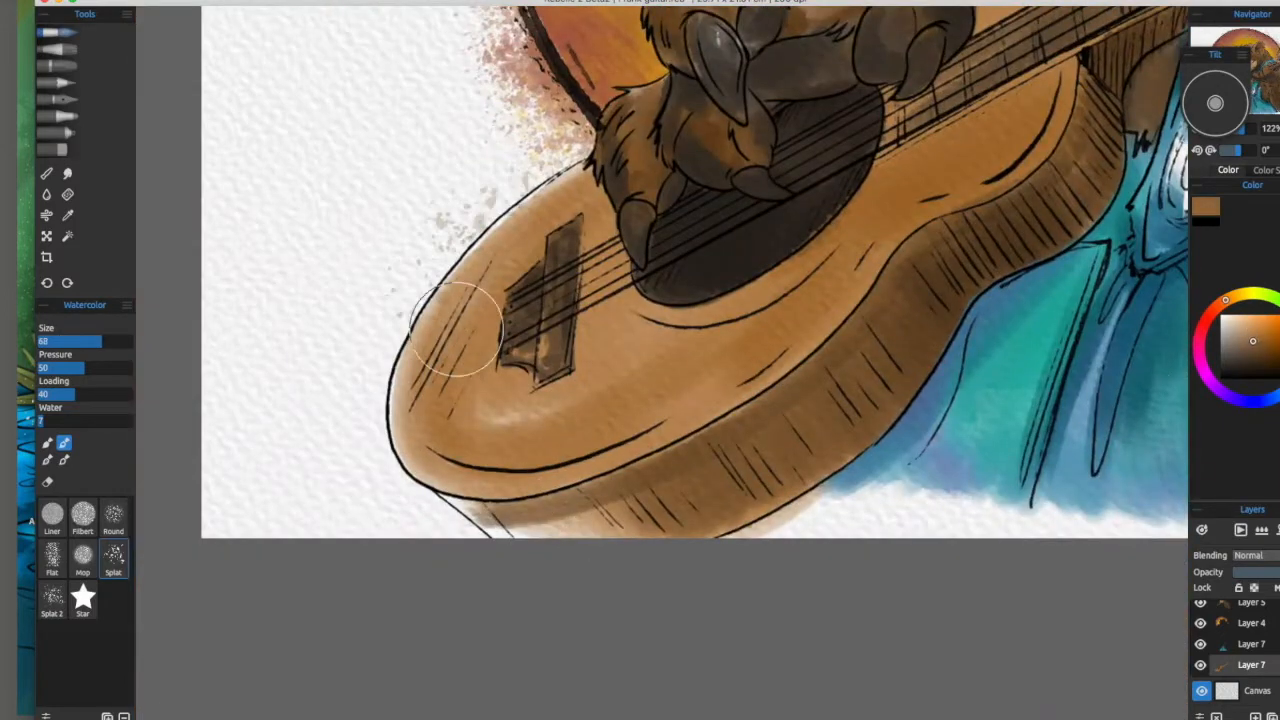
pyautogui.moveTo(566, 199); pyautogui.dragTo(558, 206)
# Step: Spatter sampled dark brown around the guitar's sound hole and bridge with the Splat brush at size 44
pyautogui.keyDown('alt'); pyautogui.click(563, 349); pyautogui.keyUp('alt')
pyautogui.press('[')
pyautogui.press('[')
pyautogui.press('[')
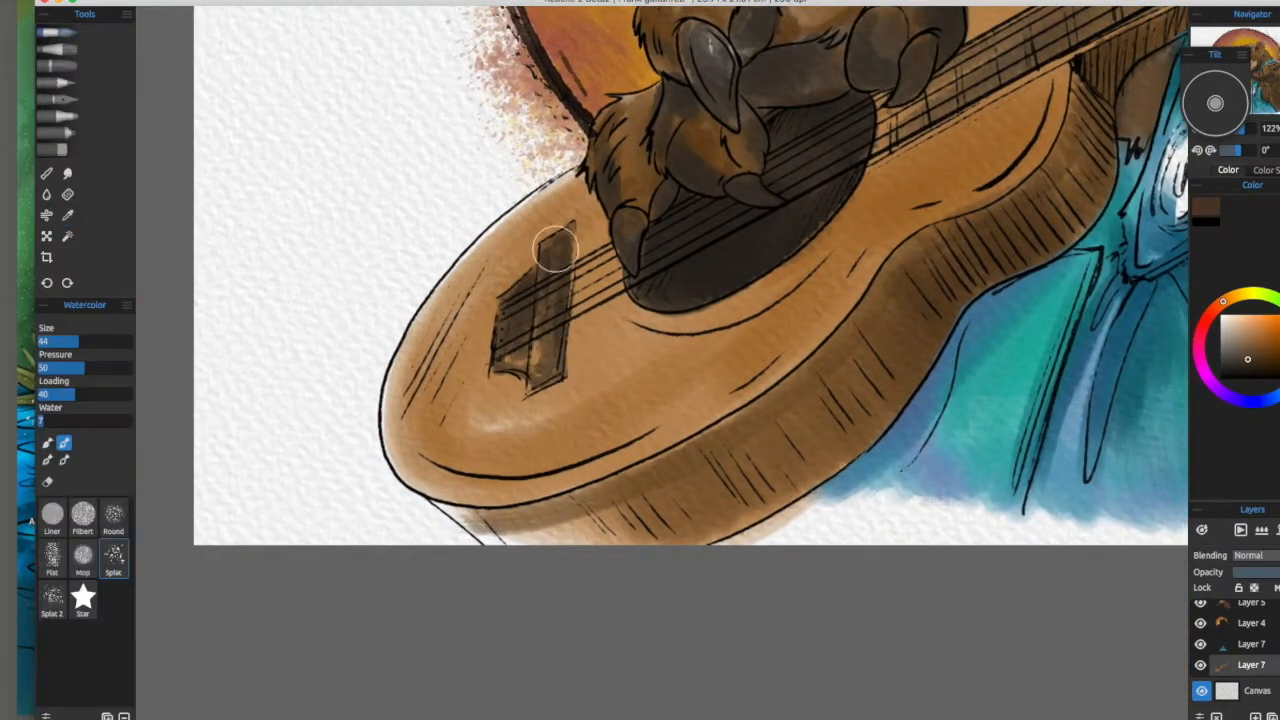
pyautogui.moveTo(548, 379)
pyautogui.mouseDown()
pyautogui.moveTo(405, 425)
pyautogui.moveTo(635, 338)
pyautogui.mouseUp()
pyautogui.moveTo(680, 400); pyautogui.dragTo(609, 332)
pyautogui.moveTo(648, 140); pyautogui.dragTo(530, 440)
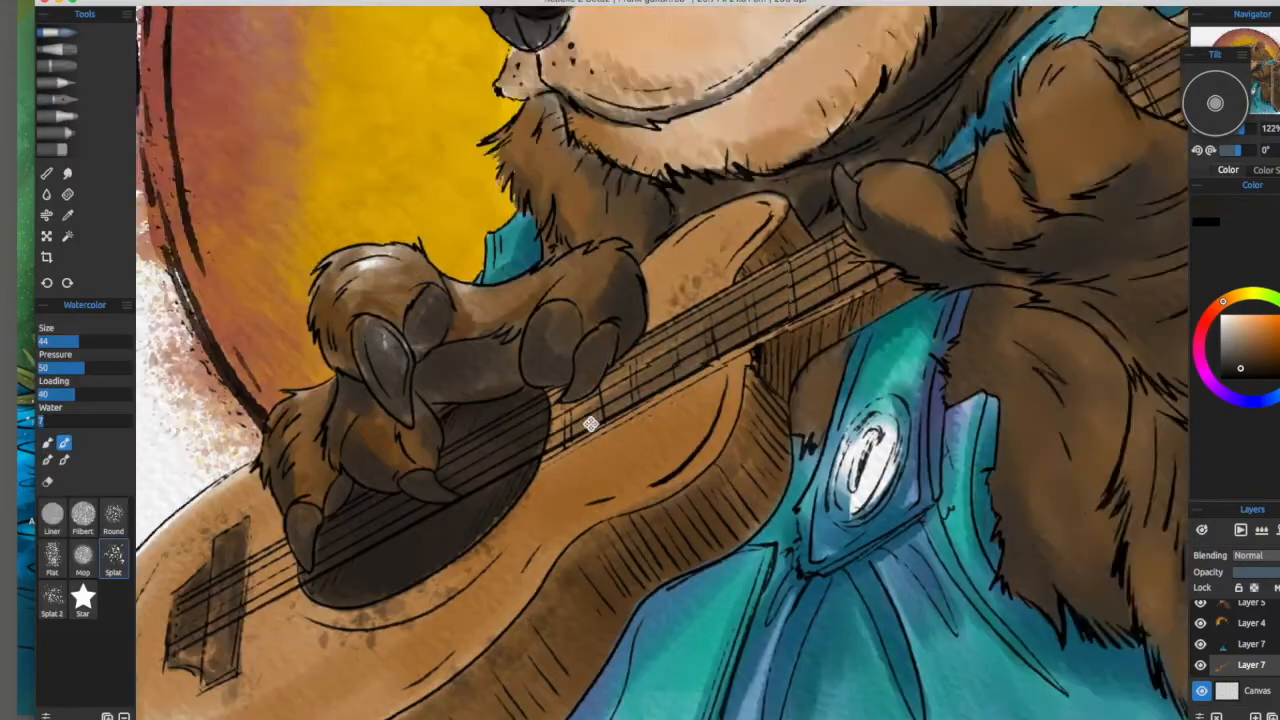
pyautogui.moveTo(570, 330); pyautogui.dragTo(504, 397)
# Step: Sample the guitar's orange-brown and spatter it over the front face to soften the texture
pyautogui.keyDown('alt'); pyautogui.click(523, 325); pyautogui.keyUp('alt')
pyautogui.keyDown('alt'); pyautogui.click(530, 330); pyautogui.keyUp('alt')
pyautogui.moveTo(520, 501); pyautogui.dragTo(597, 337)
pyautogui.scroll(-10, 660, 345)
pyautogui.scroll(10, 660, 345)
pyautogui.scroll(-2, 660, 345)
pyautogui.moveTo(655, 300)
pyautogui.mouseDown()
pyautogui.moveTo(665, 440)
pyautogui.moveTo(803, 450)
pyautogui.mouseUp()
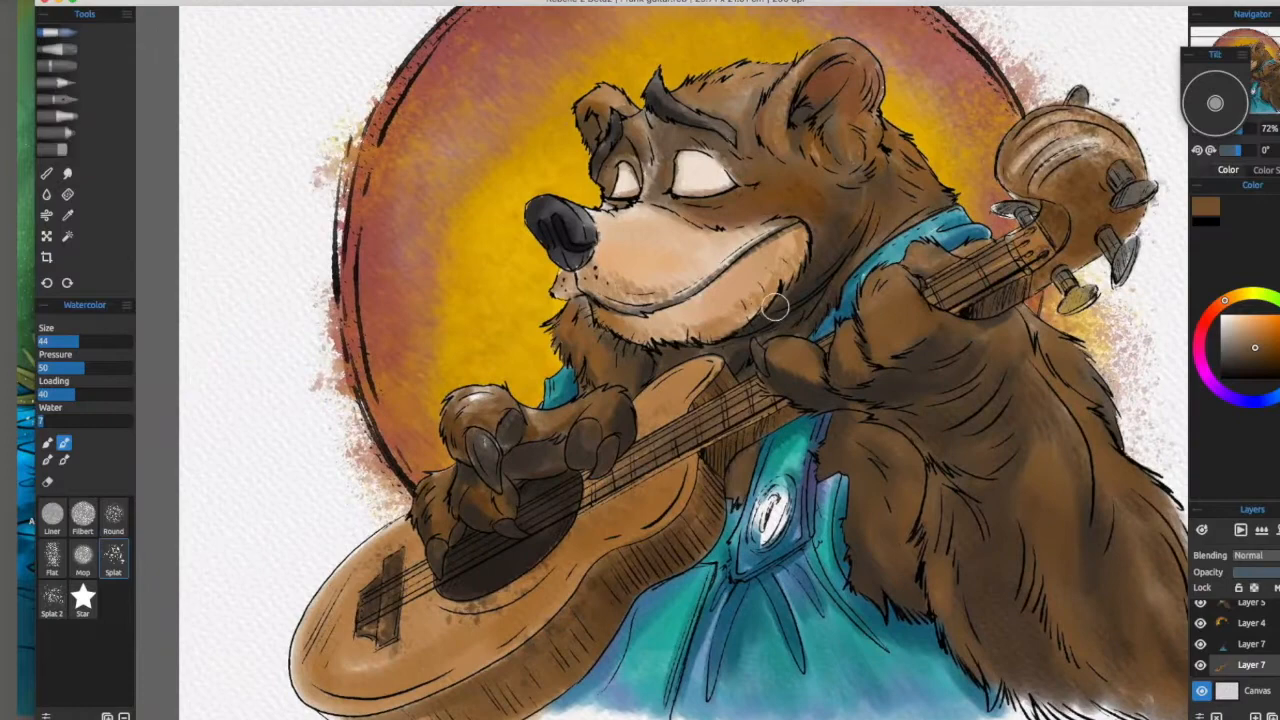
pyautogui.moveTo(775, 307); pyautogui.dragTo(723, 157)
# Step: Spatter sampled and dark blue tones onto the teal garment's layer with the Splat 2 brush
pyautogui.click(1250, 645)
pyautogui.keyDown('alt'); pyautogui.click(735, 470); pyautogui.keyUp('alt')
pyautogui.click(52, 598)
pyautogui.moveTo(677, 452)
pyautogui.mouseDown()
pyautogui.moveTo(637, 380)
pyautogui.moveTo(673, 445)
pyautogui.mouseUp()
pyautogui.press(']')
pyautogui.moveTo(857, 463); pyautogui.dragTo(867, 456)
pyautogui.keyDown('alt'); pyautogui.click(594, 391); pyautogui.keyUp('alt')
pyautogui.press('[')
pyautogui.moveTo(594, 463); pyautogui.dragTo(676, 403)
pyautogui.click(1279, 371)
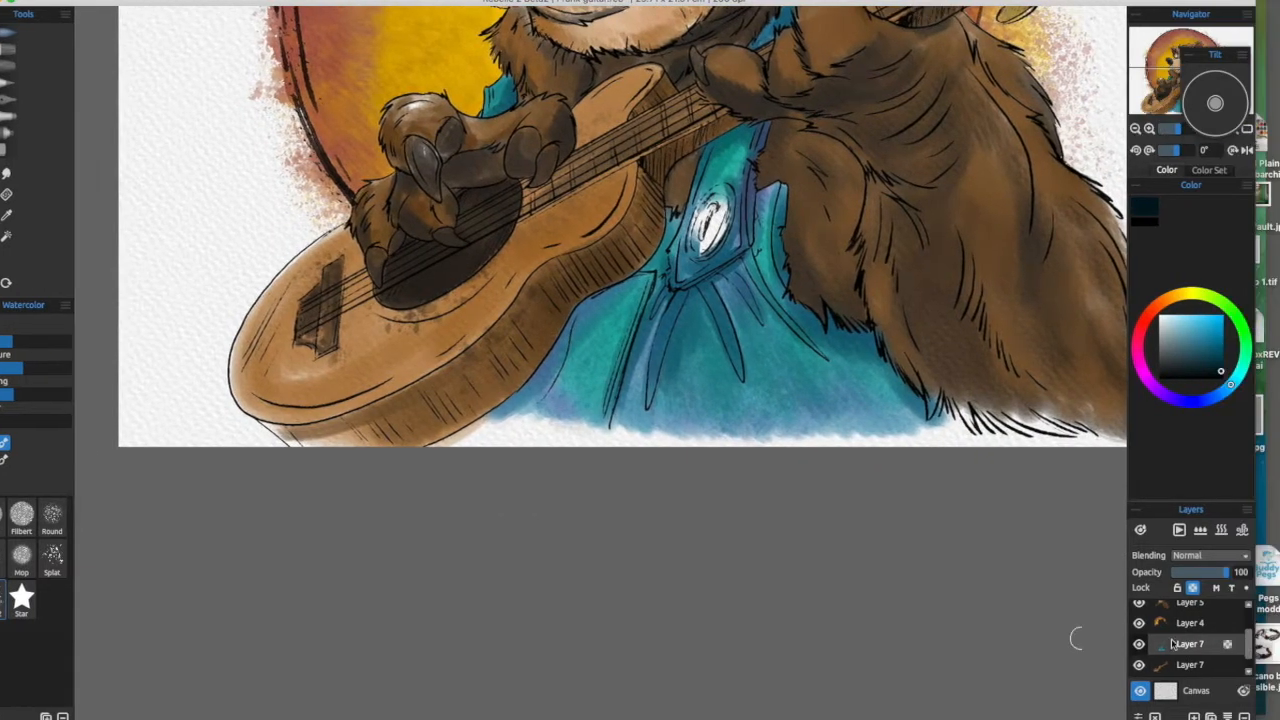
# Step: Add a new layer at the top of the stack with Multiply blending and choose a muted purple shading colour
pyautogui.scroll(3, 1190, 636)
pyautogui.click(1190, 612)
pyautogui.click(1227, 556)
pyautogui.click(1195, 430)
pyautogui.click(1150, 383)
pyautogui.moveTo(620, 280)
pyautogui.mouseDown()
pyautogui.moveTo(771, 328)
pyautogui.moveTo(780, 297)
pyautogui.moveTo(740, 320)
pyautogui.mouseUp()
pyautogui.click(3, 516)
# Step: Glaze muted purple shadows over the garment, the guitar's side and the bear's arm fur
pyautogui.moveTo(783, 229)
pyautogui.mouseDown()
pyautogui.moveTo(630, 420)
pyautogui.moveTo(575, 446)
pyautogui.mouseUp()
pyautogui.moveTo(614, 421); pyautogui.dragTo(472, 502)
pyautogui.moveTo(704, 353); pyautogui.dragTo(580, 437)
pyautogui.moveTo(594, 374); pyautogui.dragTo(723, 240)
pyautogui.moveTo(893, 279); pyautogui.dragTo(873, 245)
pyautogui.moveTo(646, 257)
pyautogui.mouseDown()
pyautogui.moveTo(701, 284)
pyautogui.moveTo(712, 248)
pyautogui.mouseUp()
pyautogui.click(8, 342)
pyautogui.moveTo(802, 251)
pyautogui.mouseDown()
pyautogui.moveTo(640, 266)
pyautogui.moveTo(611, 198)
pyautogui.mouseUp()
pyautogui.moveTo(543, 212)
pyautogui.mouseDown()
pyautogui.moveTo(534, 323)
pyautogui.moveTo(468, 372)
pyautogui.mouseUp()
pyautogui.moveTo(466, 246)
pyautogui.mouseDown()
pyautogui.moveTo(749, 280)
pyautogui.moveTo(795, 147)
pyautogui.mouseUp()
pyautogui.moveTo(712, 284); pyautogui.dragTo(746, 314)
pyautogui.moveTo(823, 291); pyautogui.dragTo(825, 233)
pyautogui.moveTo(553, 327); pyautogui.dragTo(637, 246)
pyautogui.moveTo(850, 203); pyautogui.dragTo(678, 306)
pyautogui.moveTo(575, 336)
pyautogui.mouseDown()
pyautogui.moveTo(511, 351)
pyautogui.moveTo(560, 375)
pyautogui.mouseUp()
pyautogui.moveTo(707, 197)
pyautogui.mouseDown()
pyautogui.moveTo(627, 205)
pyautogui.moveTo(566, 249)
pyautogui.mouseUp()
# Step: Reduce the brush and add finer purple shadows to the headstock, the inner ear and the head fur
pyautogui.press('[')
pyautogui.moveTo(630, 490); pyautogui.dragTo(555, 295)
pyautogui.moveTo(555, 295); pyautogui.dragTo(511, 226)
pyautogui.moveTo(477, 157)
pyautogui.mouseDown()
pyautogui.moveTo(686, 291)
pyautogui.moveTo(568, 366)
pyautogui.moveTo(794, 364)
pyautogui.mouseUp()
pyautogui.moveTo(642, 145); pyautogui.dragTo(612, 208)
pyautogui.moveTo(674, 363); pyautogui.dragTo(710, 343)
pyautogui.press('[')
pyautogui.moveTo(672, 140); pyautogui.dragTo(640, 188)
pyautogui.moveTo(590, 259); pyautogui.dragTo(627, 239)
pyautogui.moveTo(549, 171); pyautogui.dragTo(602, 203)
pyautogui.moveTo(779, 437); pyautogui.dragTo(763, 427)
pyautogui.press(']')
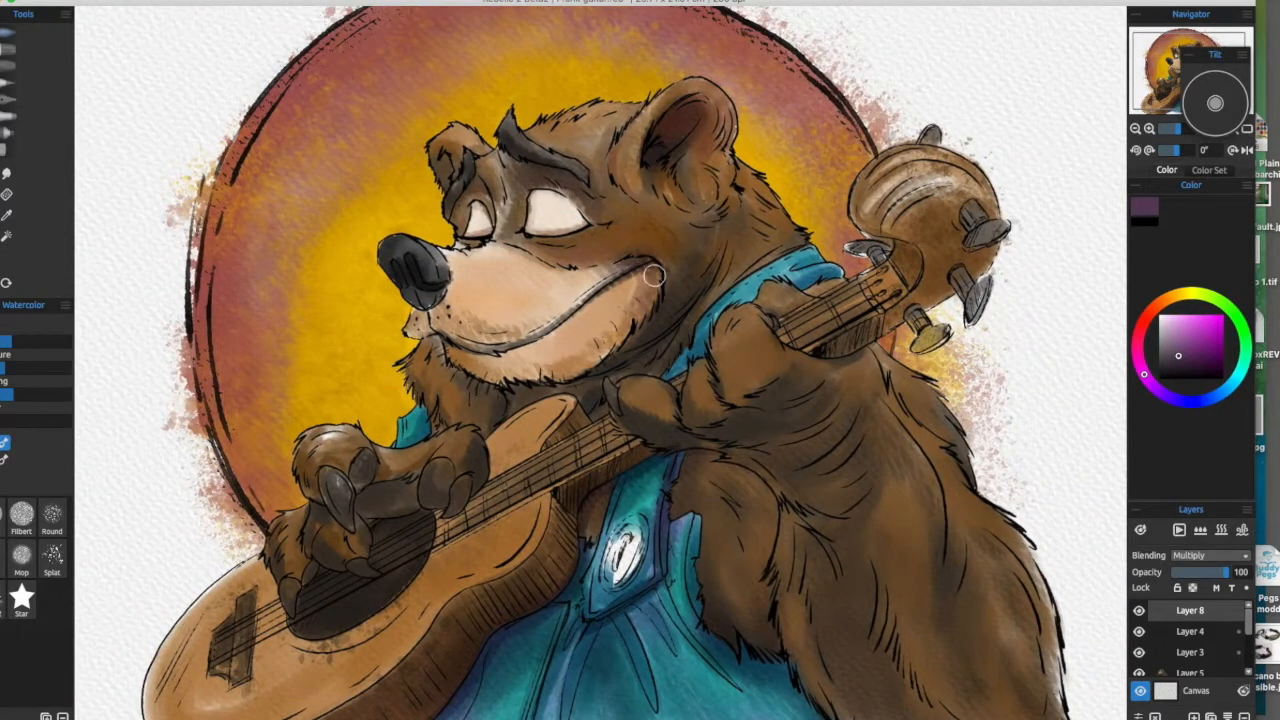
# Step: Glaze purple shadows along the mouth, under the chin and over the guitar's upper body and side
pyautogui.moveTo(654, 276); pyautogui.dragTo(694, 284)
pyautogui.moveTo(461, 372); pyautogui.dragTo(487, 335)
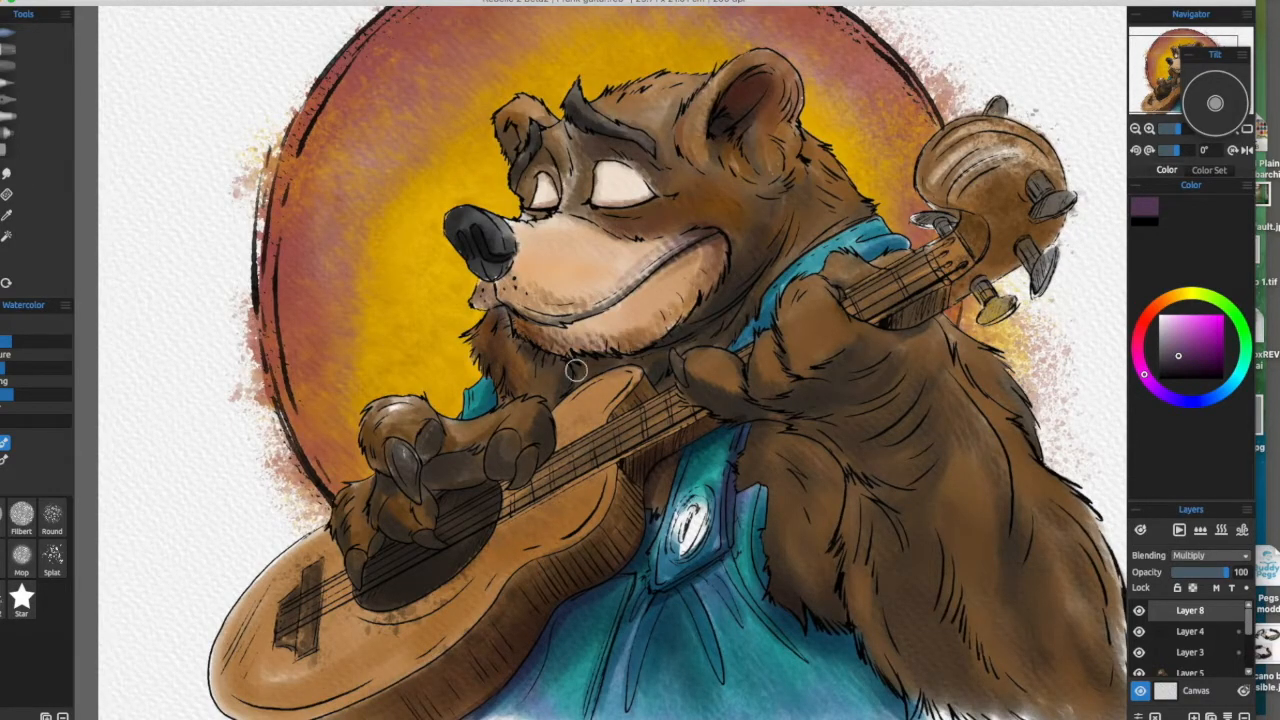
pyautogui.moveTo(507, 505); pyautogui.dragTo(682, 252)
pyautogui.moveTo(797, 419); pyautogui.dragTo(823, 410)
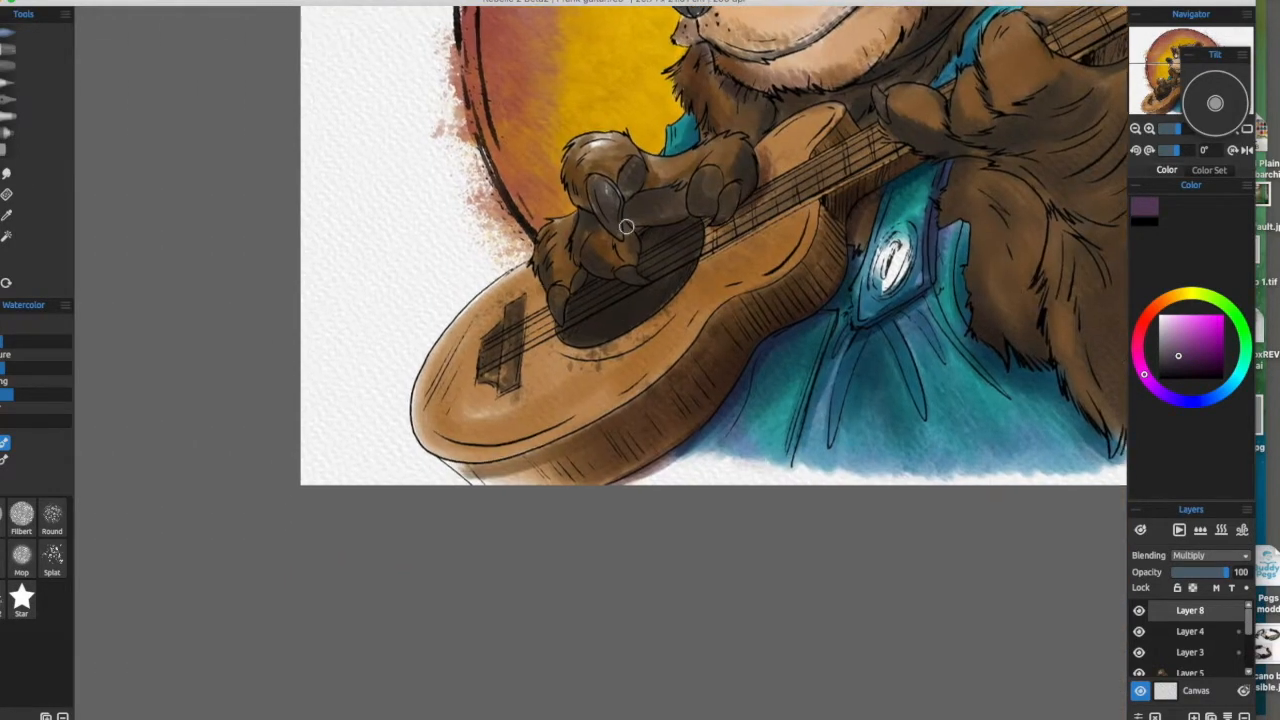
pyautogui.moveTo(1055, 47); pyautogui.dragTo(647, 276)
pyautogui.moveTo(697, 320); pyautogui.dragTo(661, 415)
pyautogui.moveTo(400, 400); pyautogui.dragTo(660, 346)
# Step: On a new Overlay layer, glaze golden orange highlights on the fretting hand, arm fur and headstock at brush size 38
pyautogui.click(1020, 2)
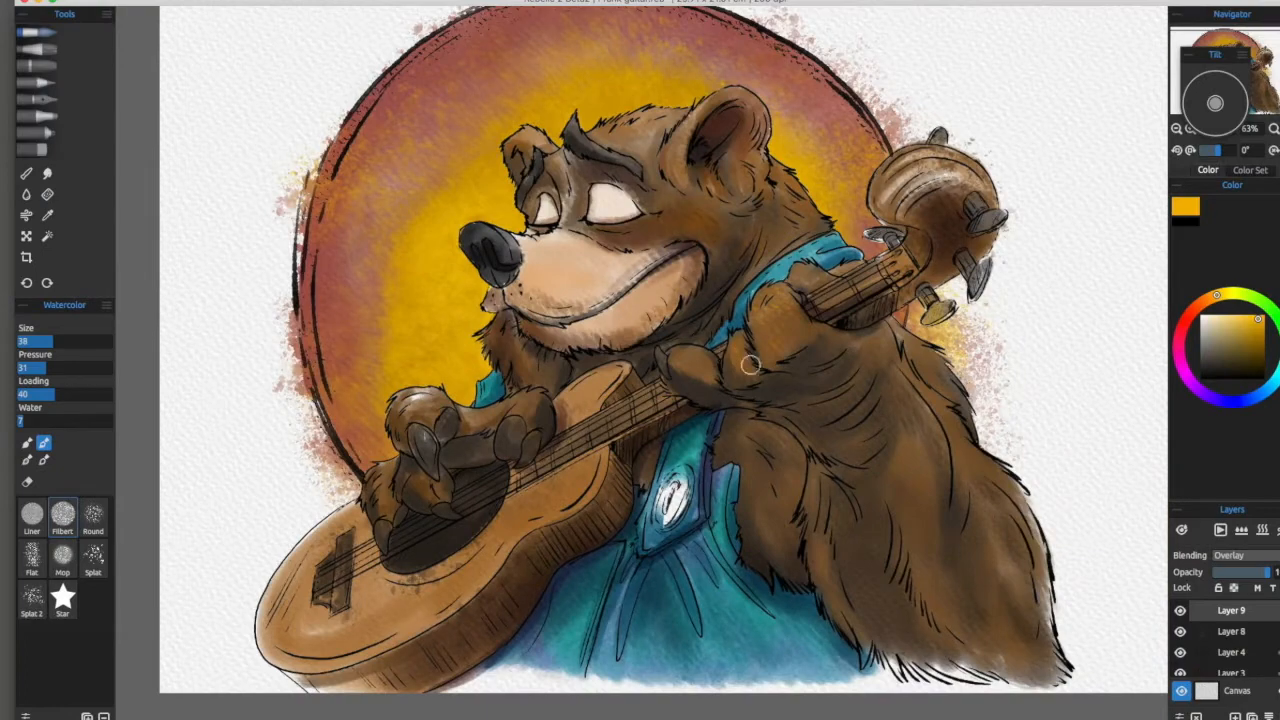
pyautogui.moveTo(750, 365); pyautogui.dragTo(691, 286)
pyautogui.moveTo(762, 318); pyautogui.dragTo(594, 286)
pyautogui.scroll(-4, 681, 455)
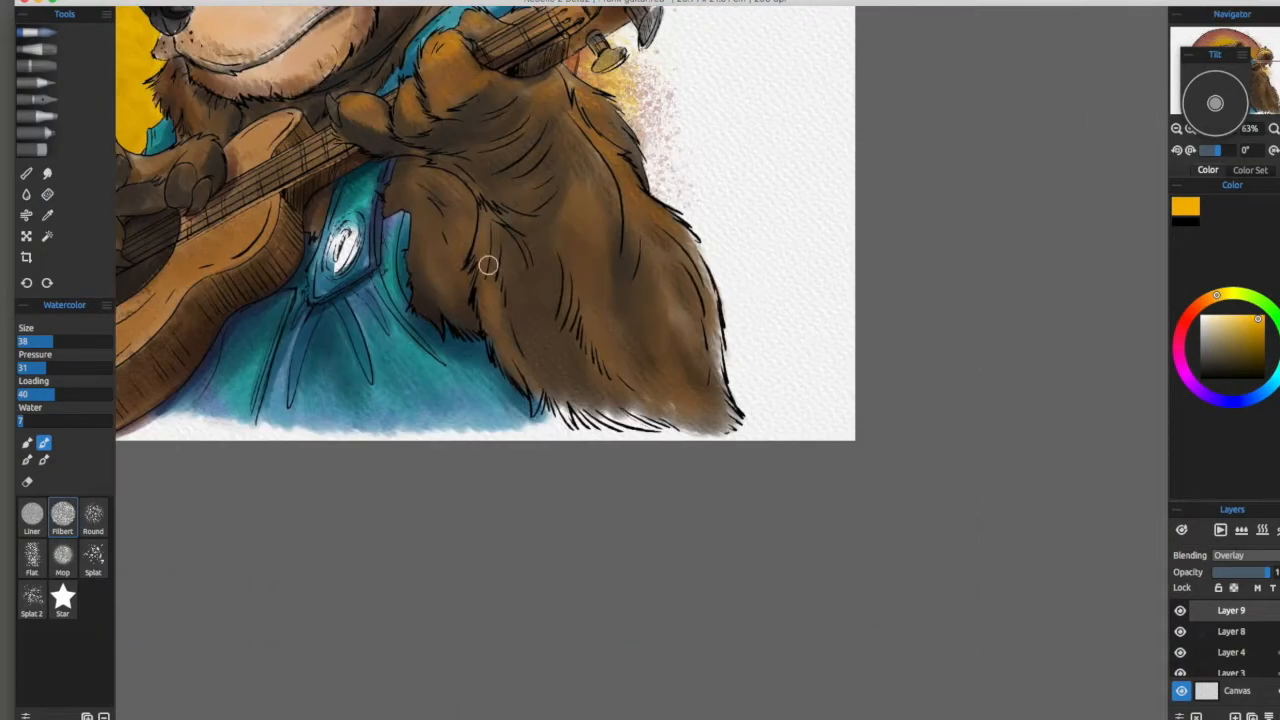
pyautogui.moveTo(585, 231); pyautogui.dragTo(967, 392)
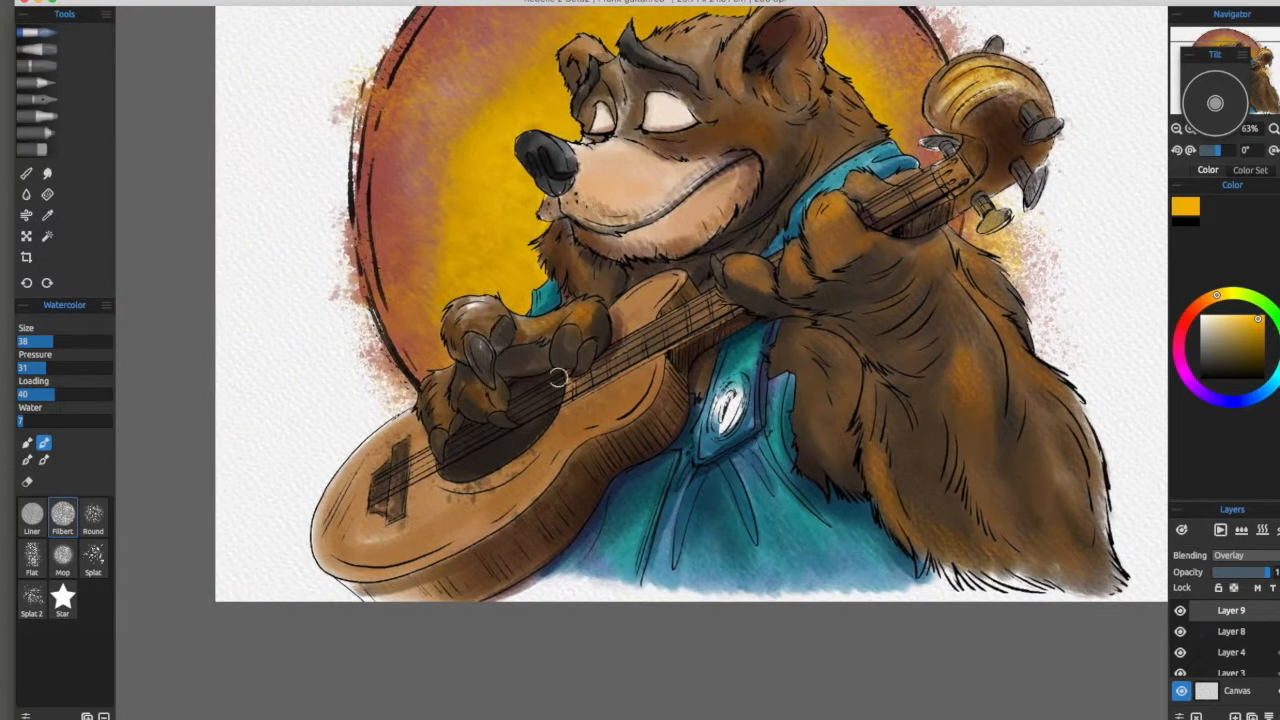
# Step: Glaze golden orange highlights over the strumming hand and the guitar's front face on the Overlay layer
pyautogui.scroll(1, 699, 409)
pyautogui.moveTo(685, 363)
pyautogui.mouseDown()
pyautogui.moveTo(598, 300)
pyautogui.moveTo(620, 357)
pyautogui.moveTo(723, 231)
pyautogui.moveTo(715, 468)
pyautogui.moveTo(830, 320)
pyautogui.mouseUp()
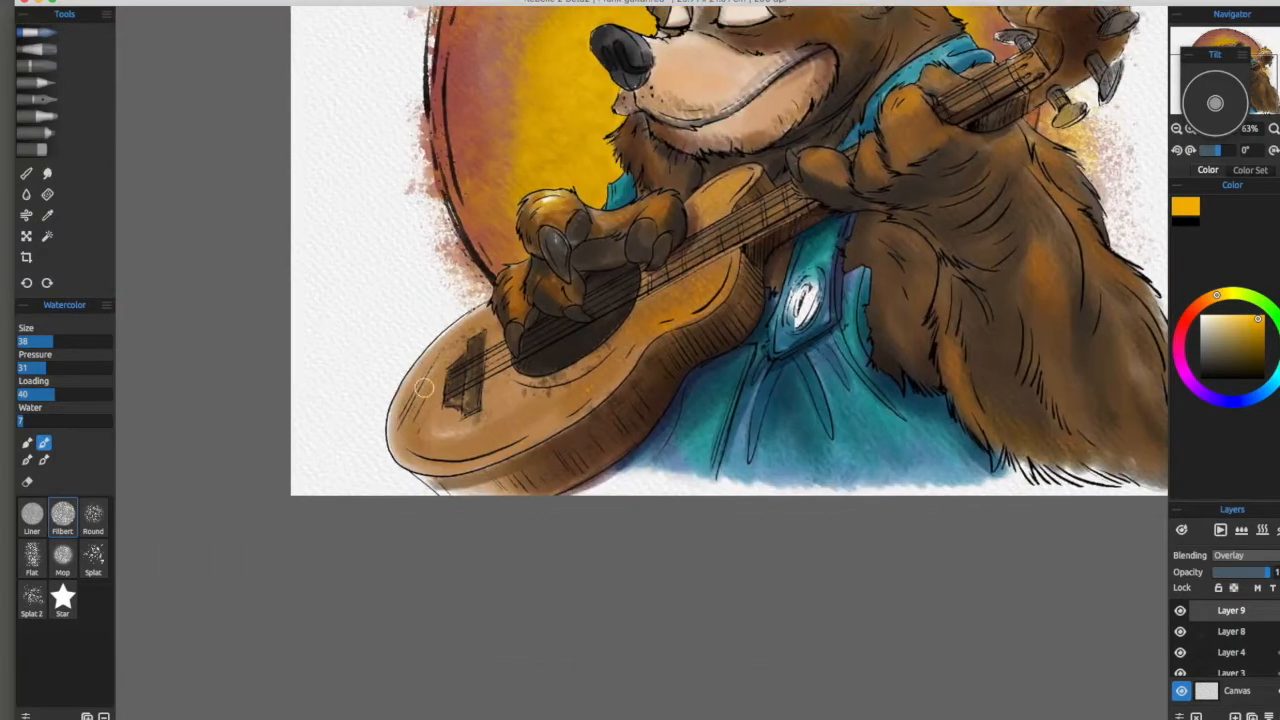
pyautogui.moveTo(826, 179); pyautogui.dragTo(700, 385)
pyautogui.moveTo(581, 463); pyautogui.dragTo(539, 590)
pyautogui.moveTo(638, 367); pyautogui.dragTo(575, 306)
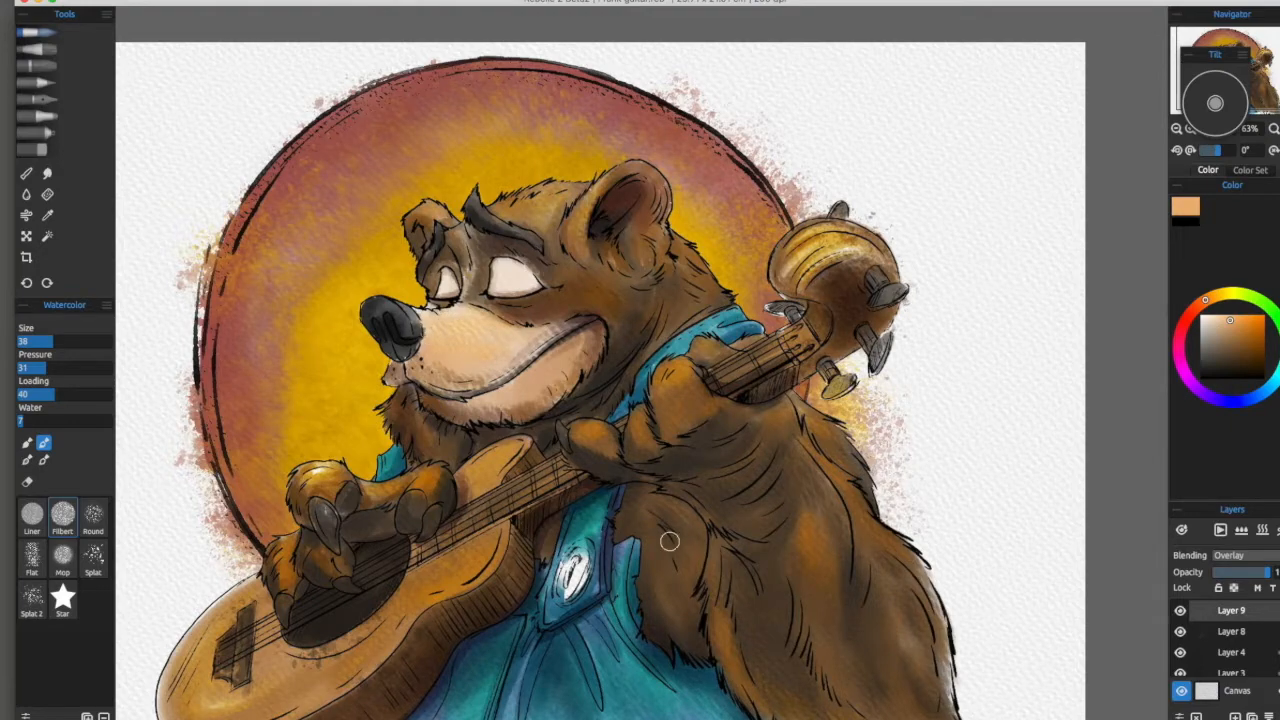
# Step: Brighten the muzzle and warm the bear's head, cheek and neck fur with orange overlay highlights
pyautogui.moveTo(464, 311); pyautogui.dragTo(532, 293)
pyautogui.moveTo(739, 281); pyautogui.dragTo(651, 282)
pyautogui.keyDown('alt'); pyautogui.click(615, 459); pyautogui.keyUp('alt')
pyautogui.moveTo(714, 539); pyautogui.dragTo(561, 432)
pyautogui.moveTo(685, 333); pyautogui.dragTo(754, 371)
pyautogui.moveTo(627, 434); pyautogui.dragTo(774, 408)
pyautogui.moveTo(834, 212); pyautogui.dragTo(885, 320)
pyautogui.scroll(-3, 1244, 640)
# Step: On new layers behind the bear, spatter sampled brownish red around the circle's edge with Splat 2 at size 96
pyautogui.click(1246, 643)
pyautogui.moveTo(640, 400); pyautogui.dragTo(730, 382)
pyautogui.keyDown('alt'); pyautogui.click(456, 366); pyautogui.keyUp('alt')
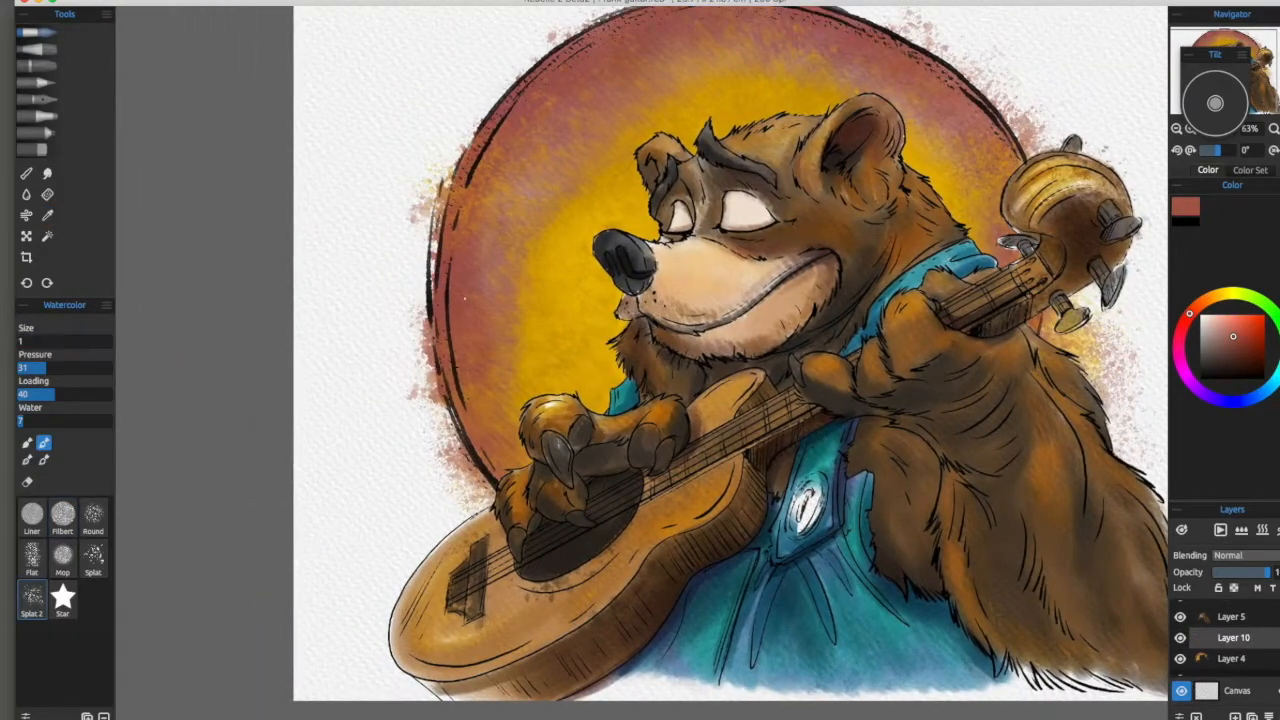
pyautogui.moveTo(478, 314); pyautogui.dragTo(675, 308)
pyautogui.moveTo(427, 317)
pyautogui.mouseDown()
pyautogui.moveTo(451, 343)
pyautogui.moveTo(460, 422)
pyautogui.mouseUp()
pyautogui.moveTo(590, 495)
pyautogui.mouseDown()
pyautogui.moveTo(613, 396)
pyautogui.moveTo(315, 573)
pyautogui.mouseUp()
pyautogui.moveTo(638, 560); pyautogui.dragTo(684, 323)
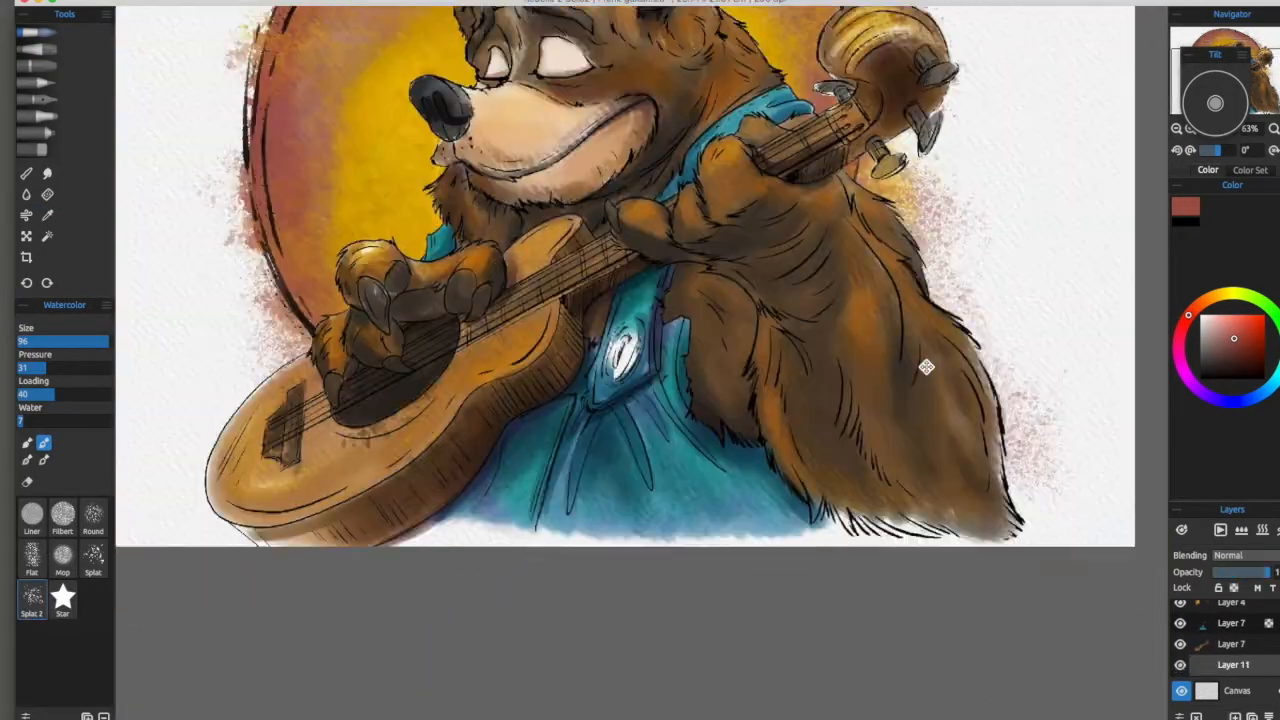
pyautogui.moveTo(926, 367); pyautogui.dragTo(1066, 502)
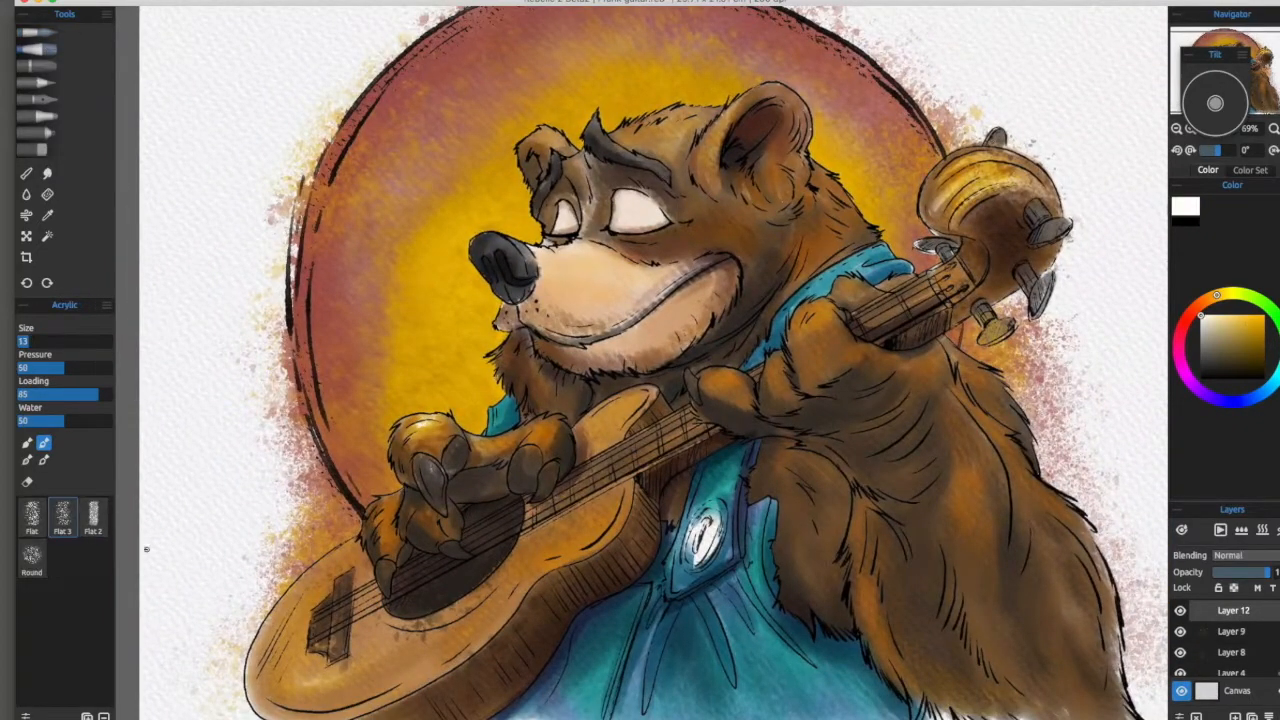
# Step: Sample a pale cream from the bear's face, set the acrylic brush to size 18, and undo the test stroke
pyautogui.keyDown('alt'); pyautogui.click(657, 243); pyautogui.keyUp('alt')
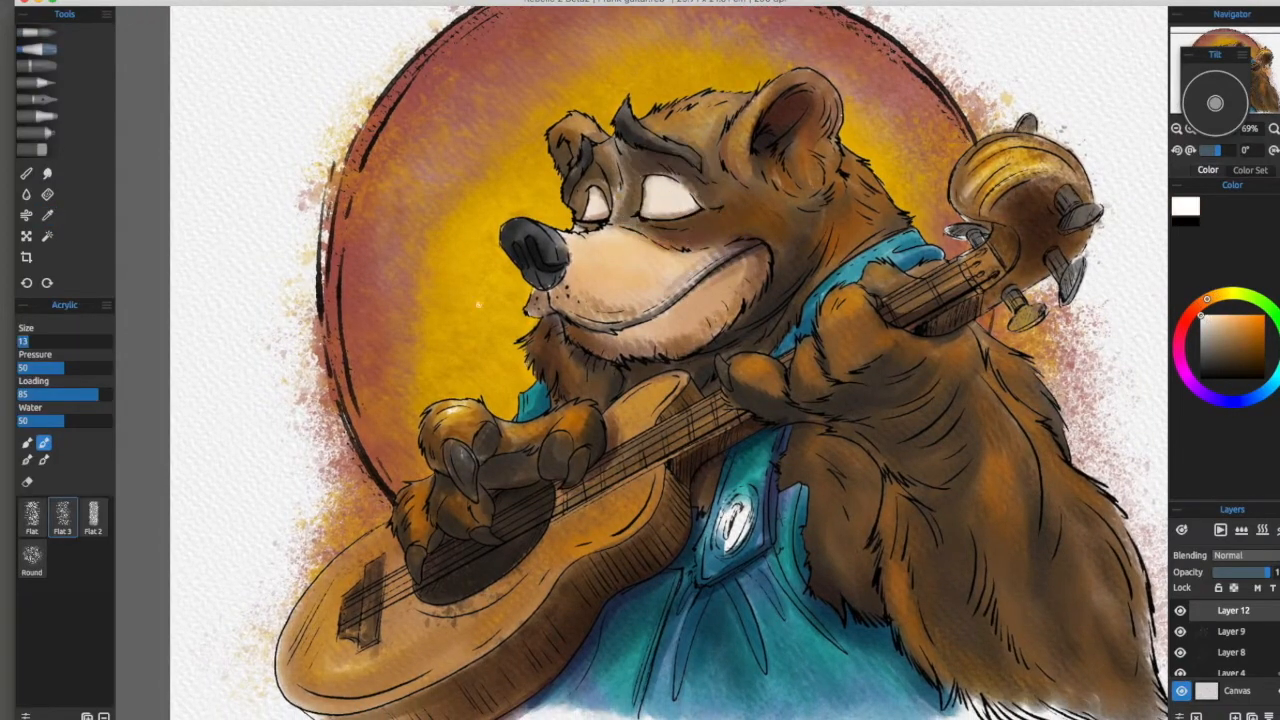
pyautogui.press('super+plus')
pyautogui.press('super+plus')
pyautogui.press('super+plus')
pyautogui.press('super+plus')
pyautogui.press('super+plus')
pyautogui.press('super+plus')
pyautogui.moveTo(362, 20)
pyautogui.mouseDown()
pyautogui.moveTo(609, 257)
pyautogui.moveTo(585, 226)
pyautogui.mouseUp()
pyautogui.click(45, 342)
pyautogui.click(33, 342)
pyautogui.press('super+z')
# Step: Paint pale cream acrylic highlights on the bear's face and muzzle on Layer 12, resampling the cream along the way
pyautogui.moveTo(671, 257); pyautogui.dragTo(433, 245)
pyautogui.moveTo(402, 212)
pyautogui.mouseDown()
pyautogui.moveTo(442, 264)
pyautogui.moveTo(382, 214)
pyautogui.mouseUp()
pyautogui.moveTo(906, 456); pyautogui.dragTo(749, 702)
pyautogui.moveTo(1043, 171); pyautogui.dragTo(1140, 46)
pyautogui.press('super+z')
pyautogui.keyDown('alt'); pyautogui.click(650, 225); pyautogui.keyUp('alt')
pyautogui.moveTo(588, 276); pyautogui.dragTo(720, 264)
pyautogui.moveTo(632, 444)
pyautogui.mouseDown()
pyautogui.moveTo(652, 329)
pyautogui.moveTo(634, 354)
pyautogui.mouseUp()
# Step: Smudge the new highlights on the bear's muzzle and face at size 45 to soften their edges
pyautogui.press('s')
pyautogui.moveTo(774, 471)
pyautogui.mouseDown()
pyautogui.moveTo(697, 471)
pyautogui.moveTo(677, 527)
pyautogui.mouseUp()
pyautogui.moveTo(677, 340)
pyautogui.mouseDown()
pyautogui.moveTo(721, 312)
pyautogui.moveTo(803, 310)
pyautogui.mouseUp()
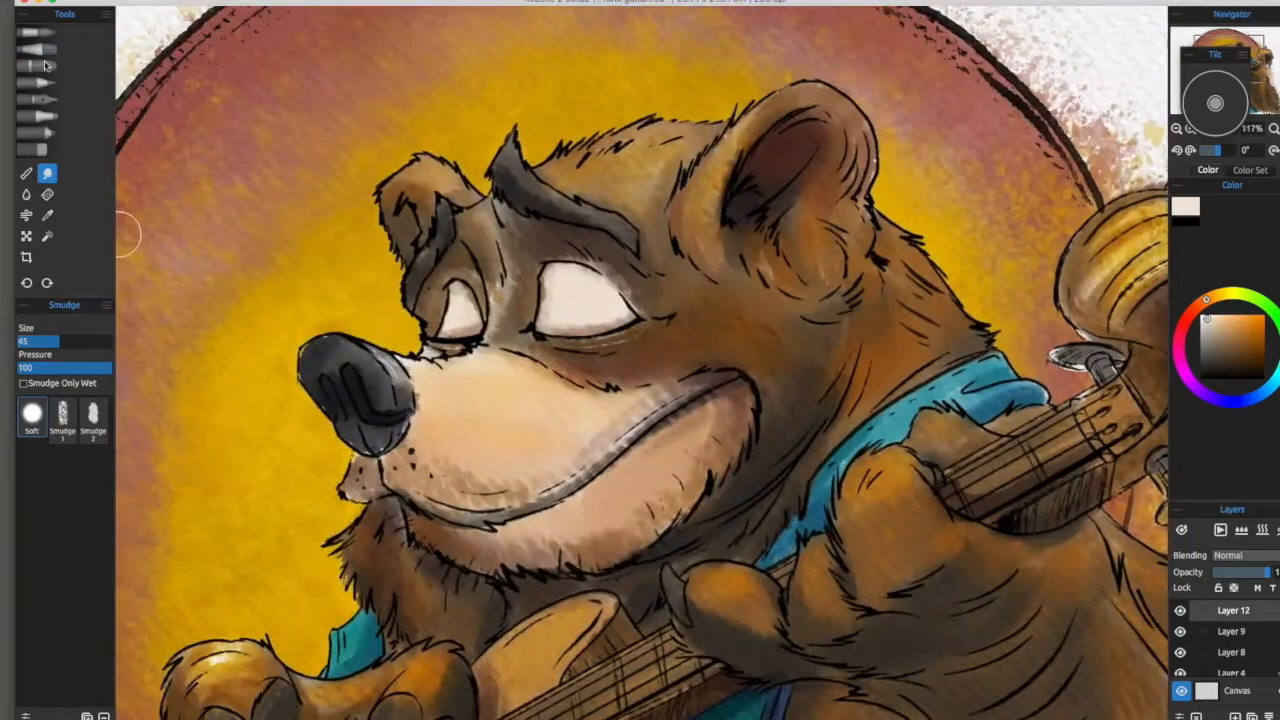
# Step: Return to the Flat acrylic brush at size 18 and pressure 22, and add further highlights around the bear's face and ear
pyautogui.click(43, 50)
pyautogui.moveTo(340, 372)
pyautogui.mouseDown()
pyautogui.moveTo(311, 384)
pyautogui.moveTo(311, 344)
pyautogui.mouseUp()
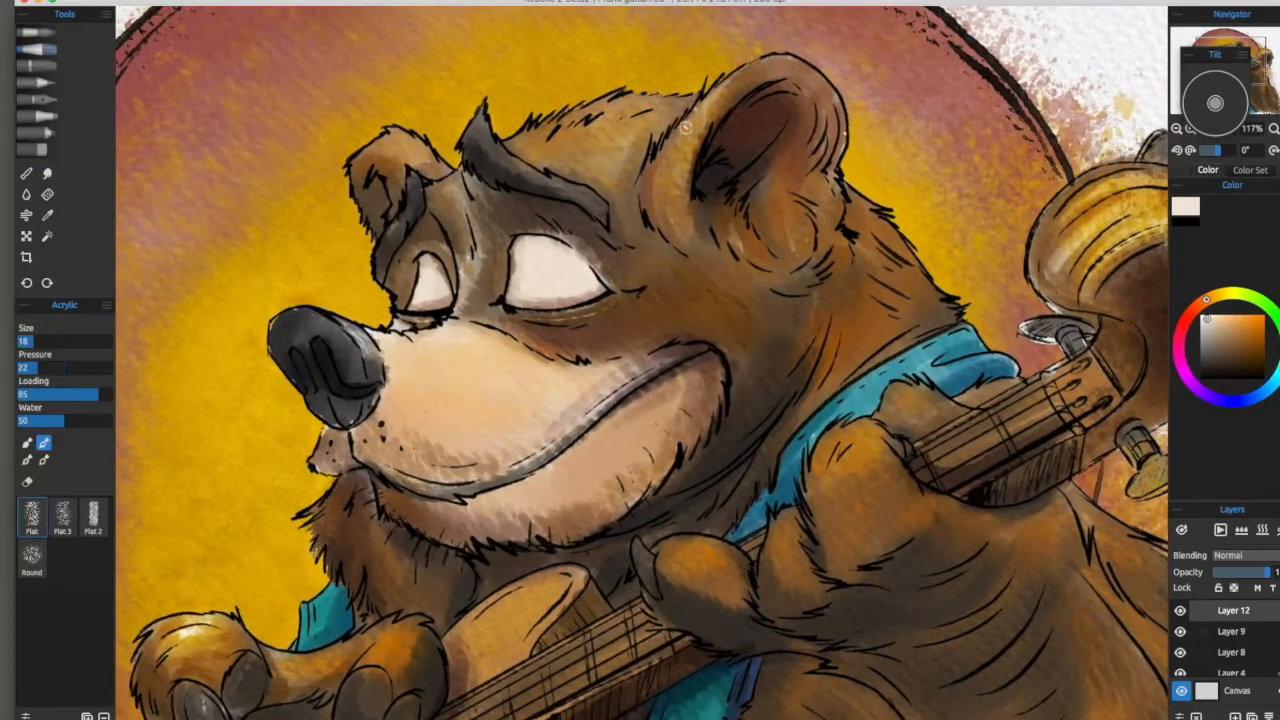
pyautogui.moveTo(780, 257); pyautogui.dragTo(549, 300)
pyautogui.moveTo(692, 480); pyautogui.dragTo(595, 490)
pyautogui.moveTo(207, 293); pyautogui.dragTo(627, 230)
pyautogui.scroll(-3, 627, 230)
pyautogui.moveTo(627, 285); pyautogui.dragTo(599, 230)
# Step: Lower Layer 12's opacity to less than half so the acrylic highlights blend into the painting
pyautogui.click(1245, 572)
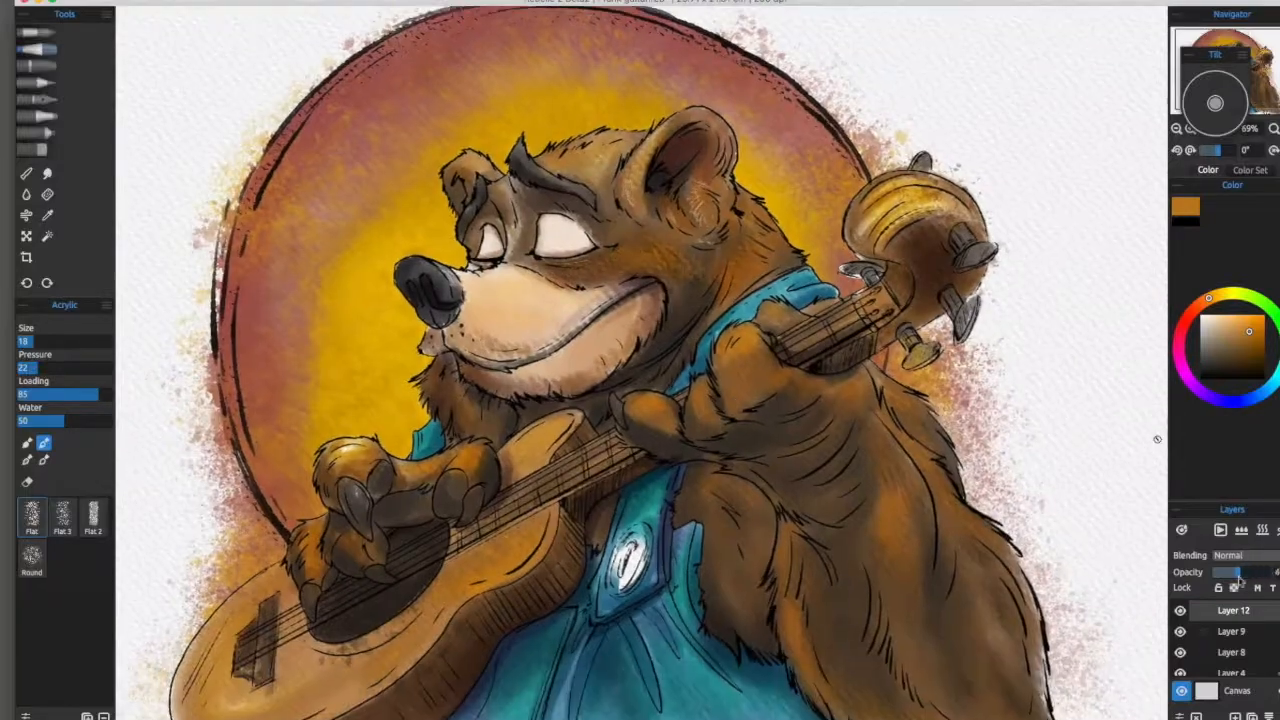
pyautogui.moveTo(723, 551); pyautogui.dragTo(837, 391)
pyautogui.scroll(-1, 837, 391)
pyautogui.moveTo(870, 315); pyautogui.dragTo(836, 371)
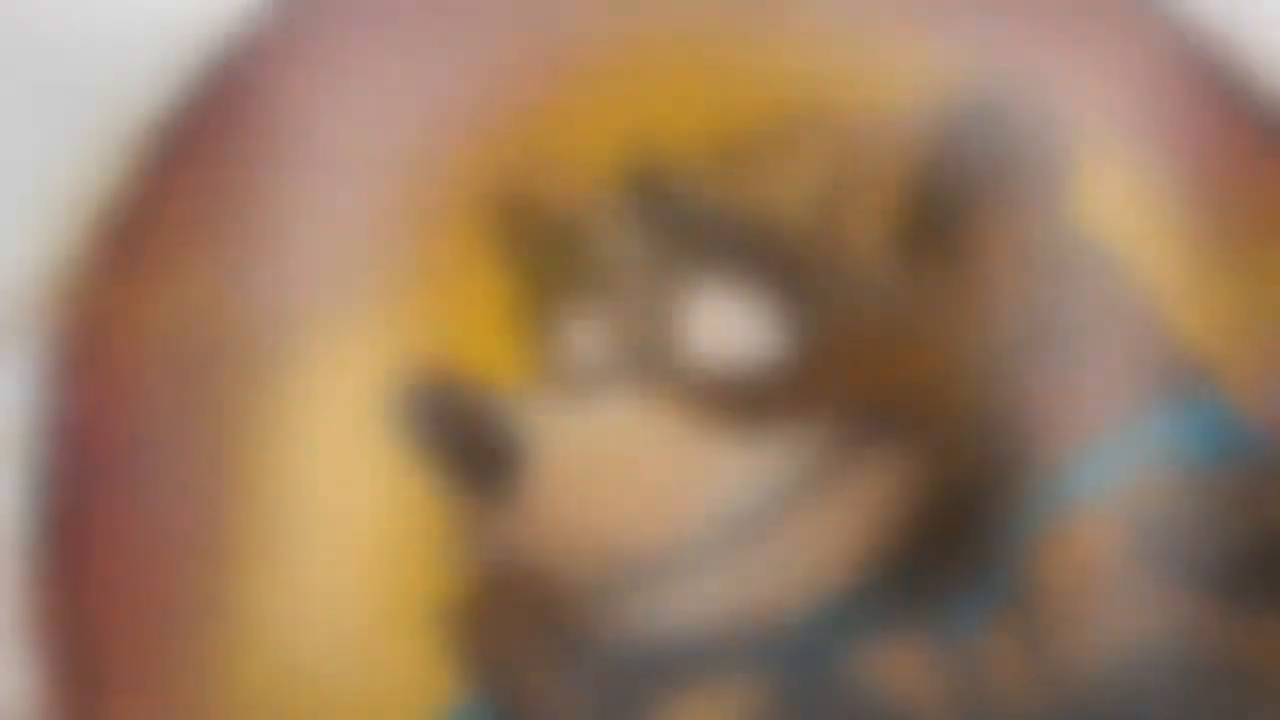